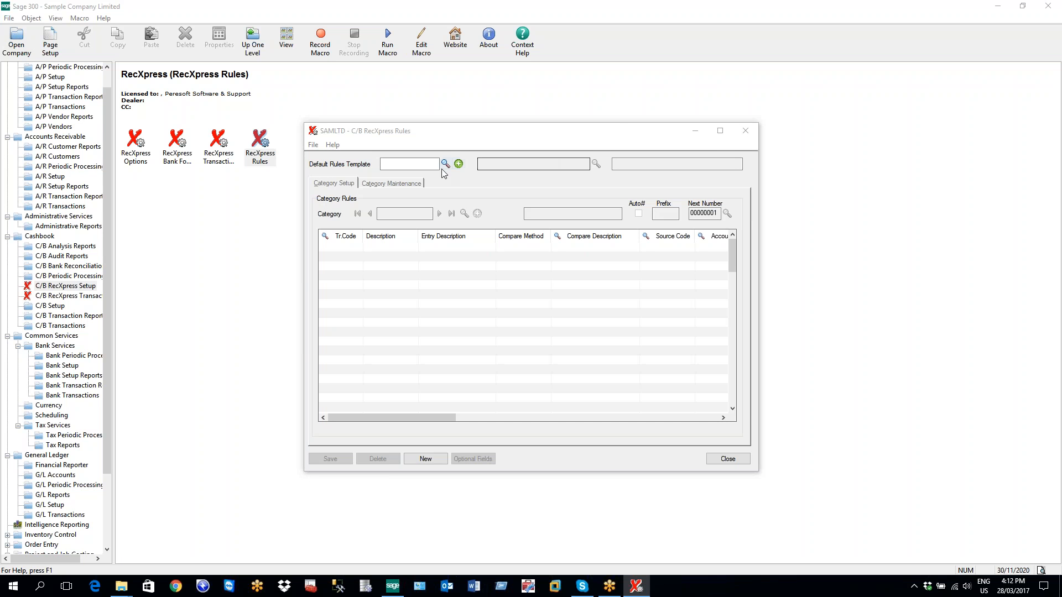
# Create the default rules template NAB based on the National Australian Bank format.
pyautogui.click(398, 164)
pyautogui.write('NAB')
pyautogui.press('Tab')
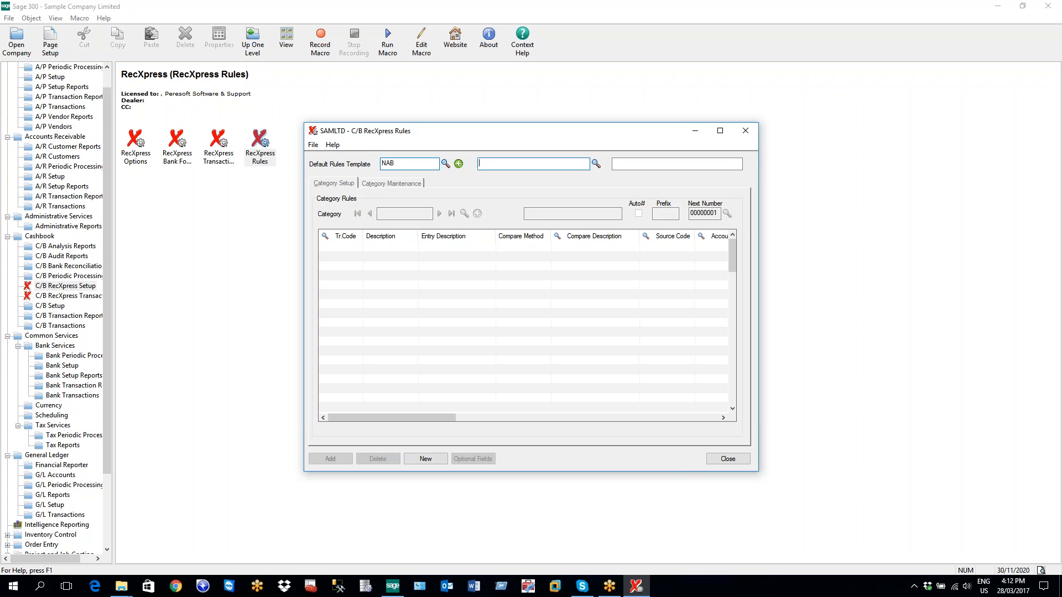
pyautogui.click(597, 164)
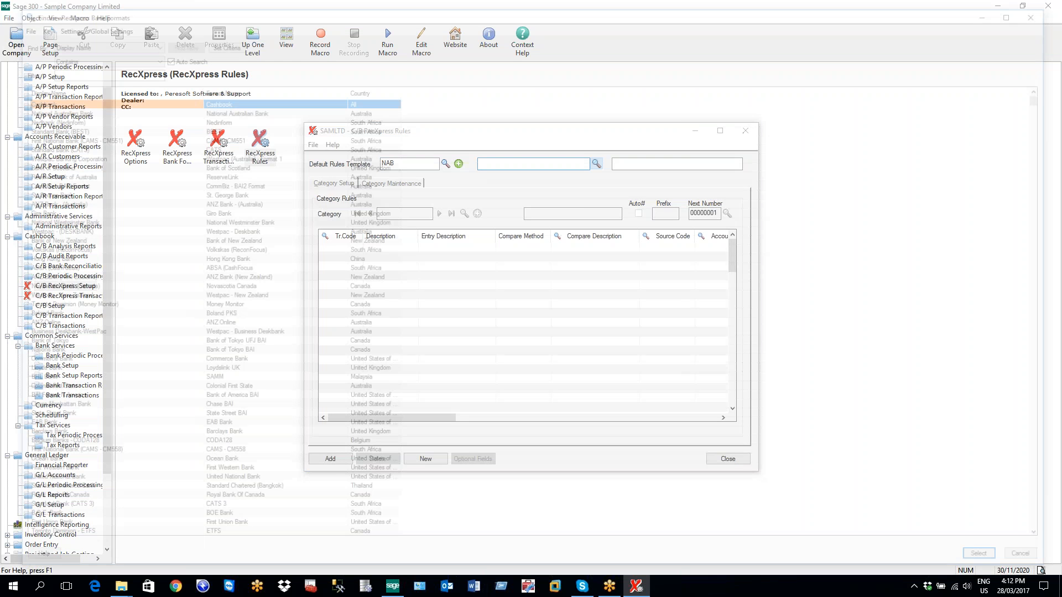
pyautogui.click(74, 108)
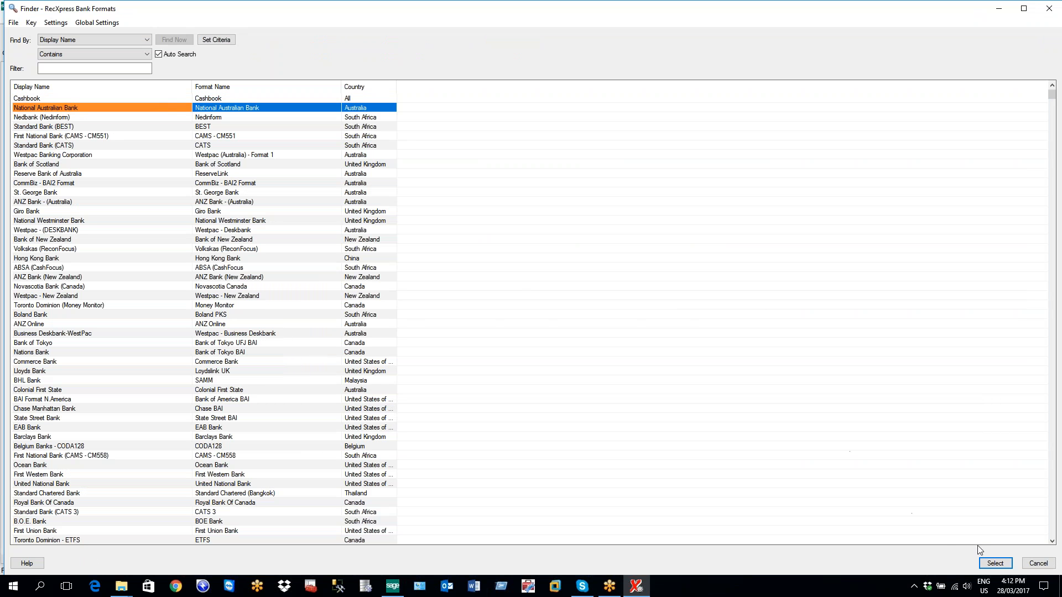
pyautogui.click(994, 563)
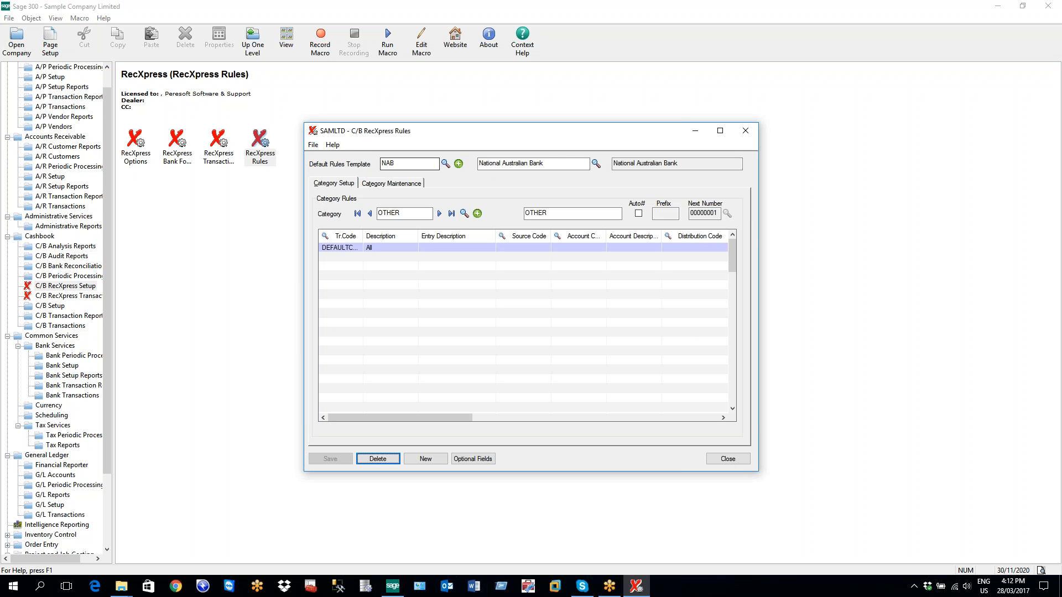
pyautogui.moveTo(544, 164); pyautogui.dragTo(477, 165)
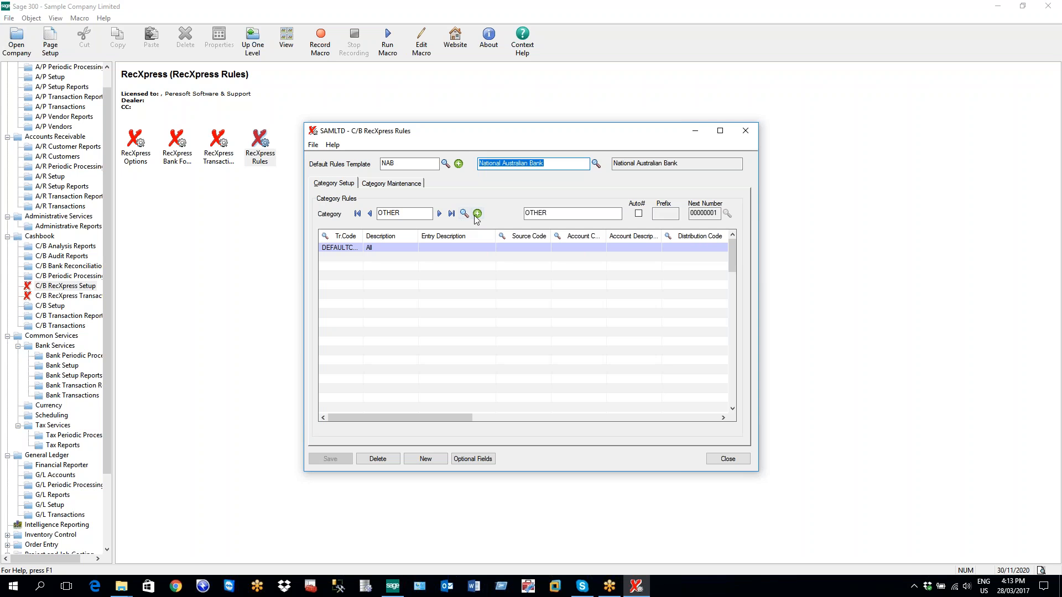
# Load the NAB template's BANKCHARGES category to review its transaction codes, and look through the list of available categories.
pyautogui.click(464, 214)
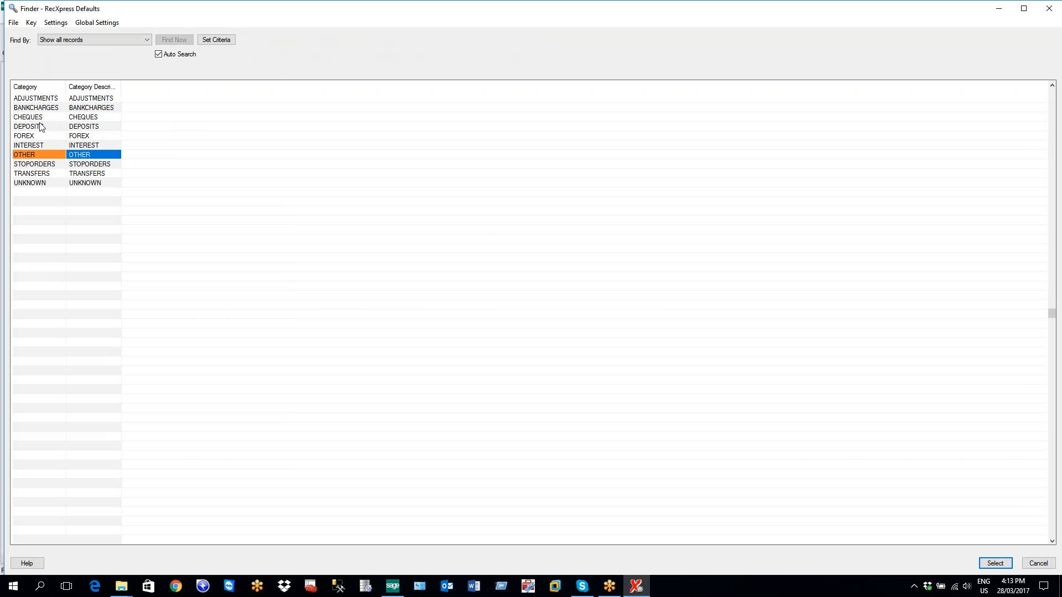
pyautogui.doubleClick(44, 109)
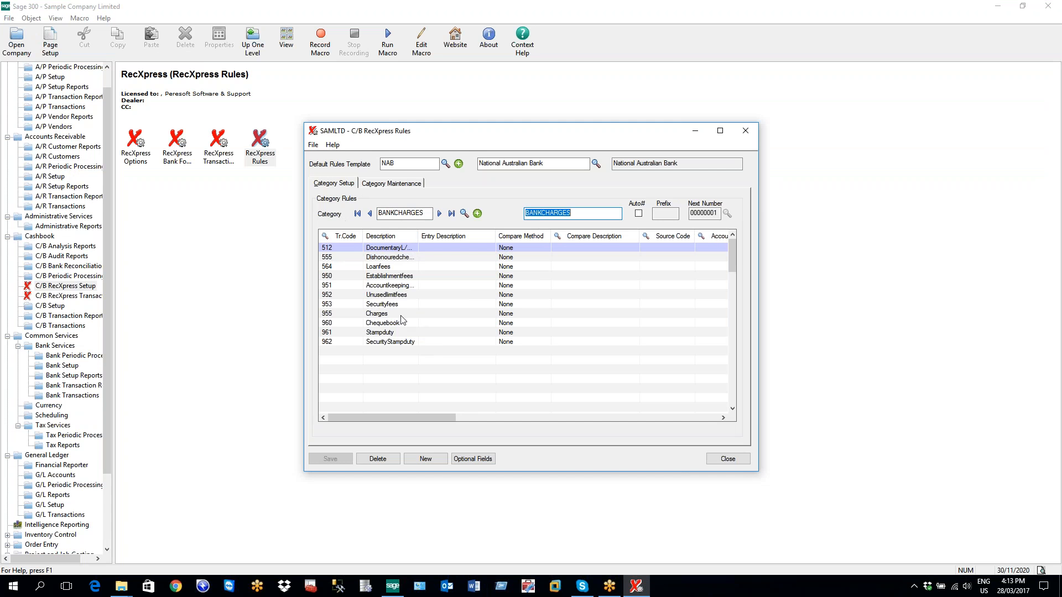
pyautogui.click(464, 213)
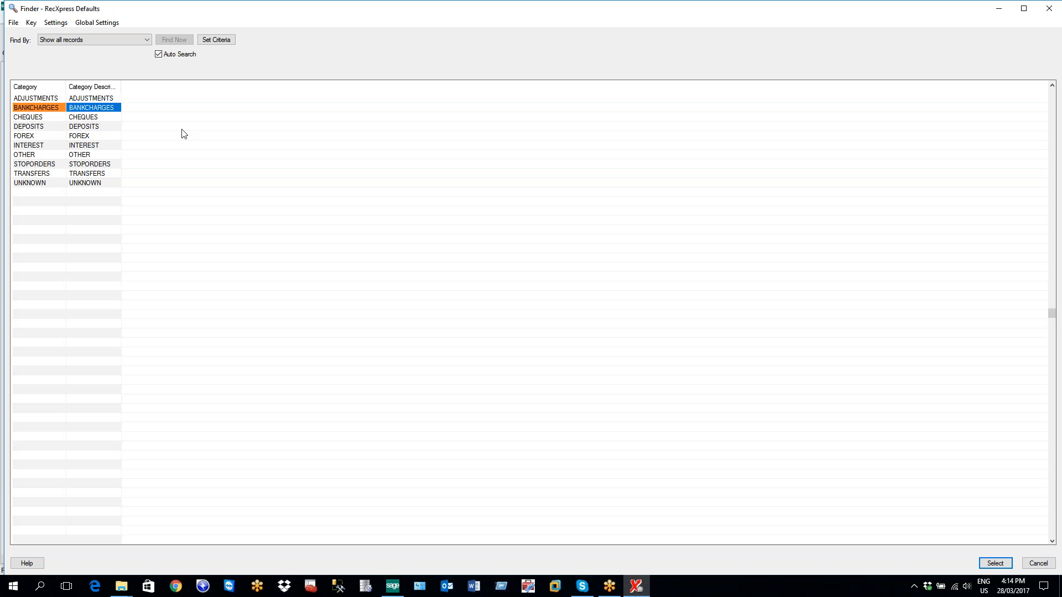
pyautogui.click(996, 564)
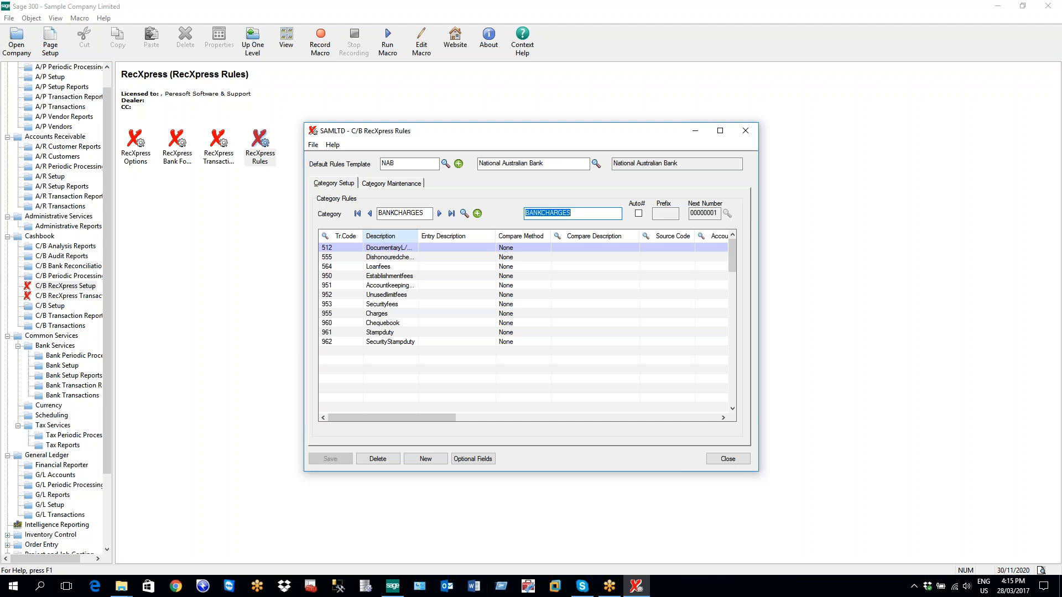
# Load the OTHER category, request its deletion and decline the confirmation to delete template NAB with its categories.
pyautogui.click(464, 214)
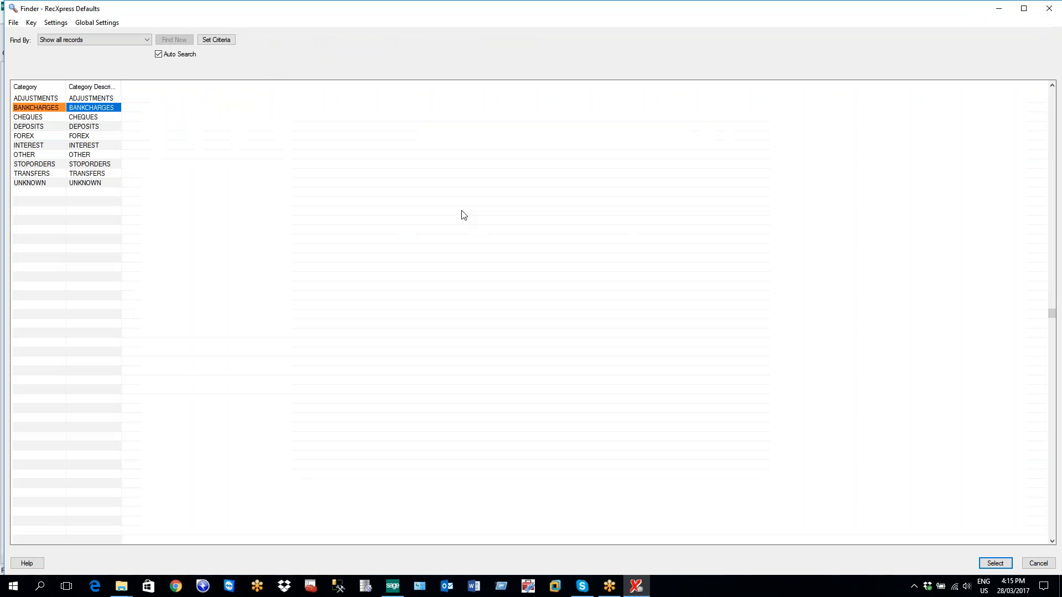
pyautogui.doubleClick(27, 159)
pyautogui.press('Tab')
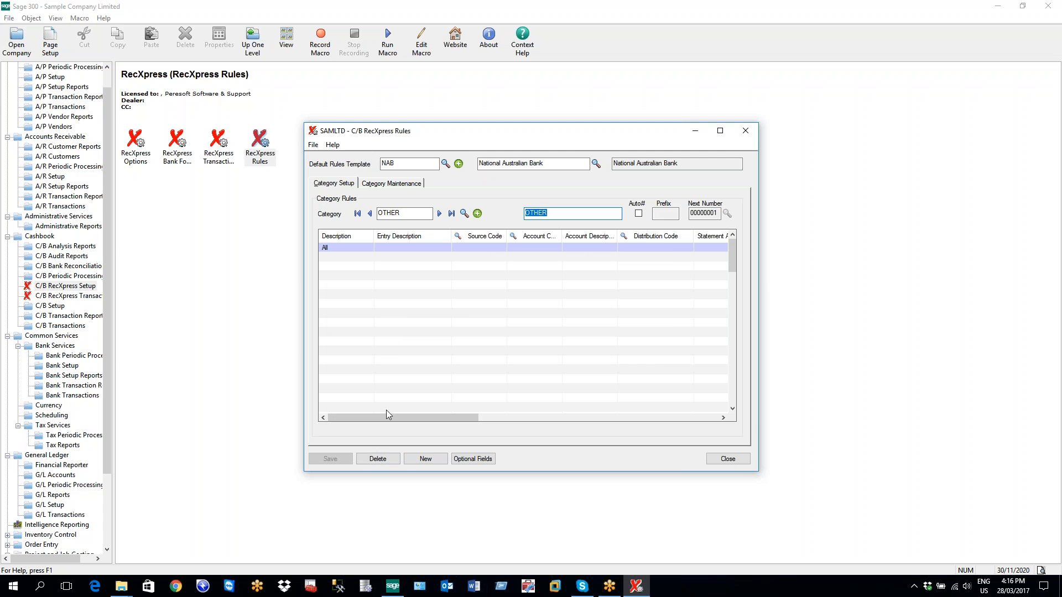
pyautogui.click(380, 458)
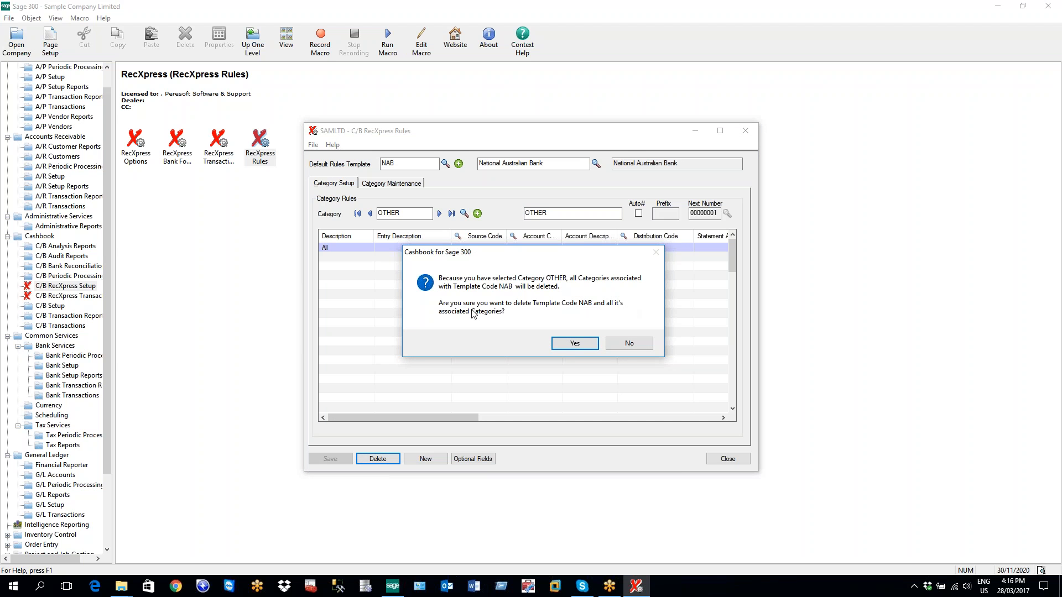
pyautogui.click(629, 345)
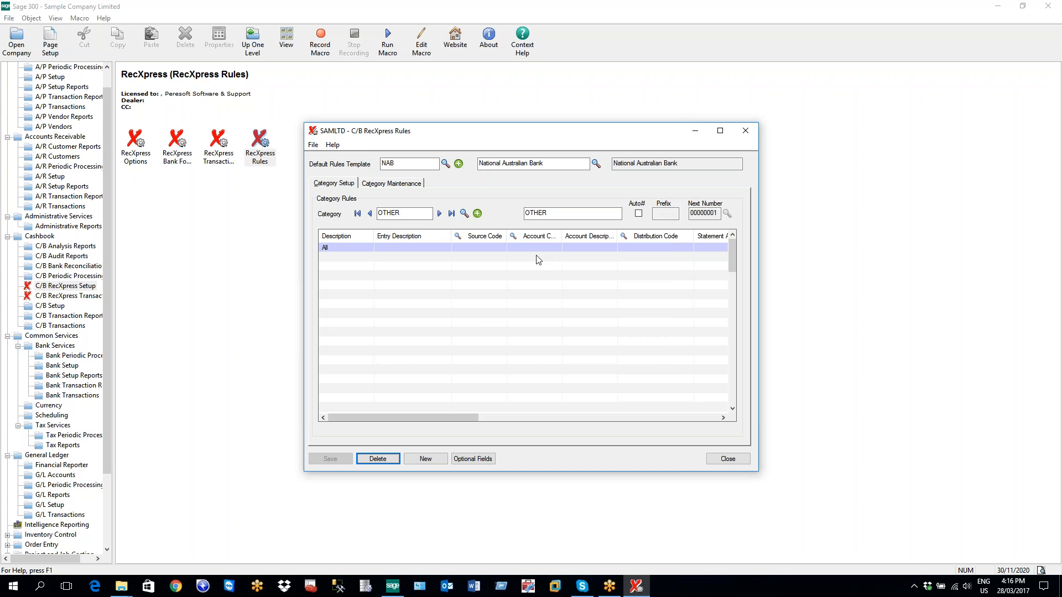
# Review the NAB template's category list and reselect the OTHER category.
pyautogui.click(464, 213)
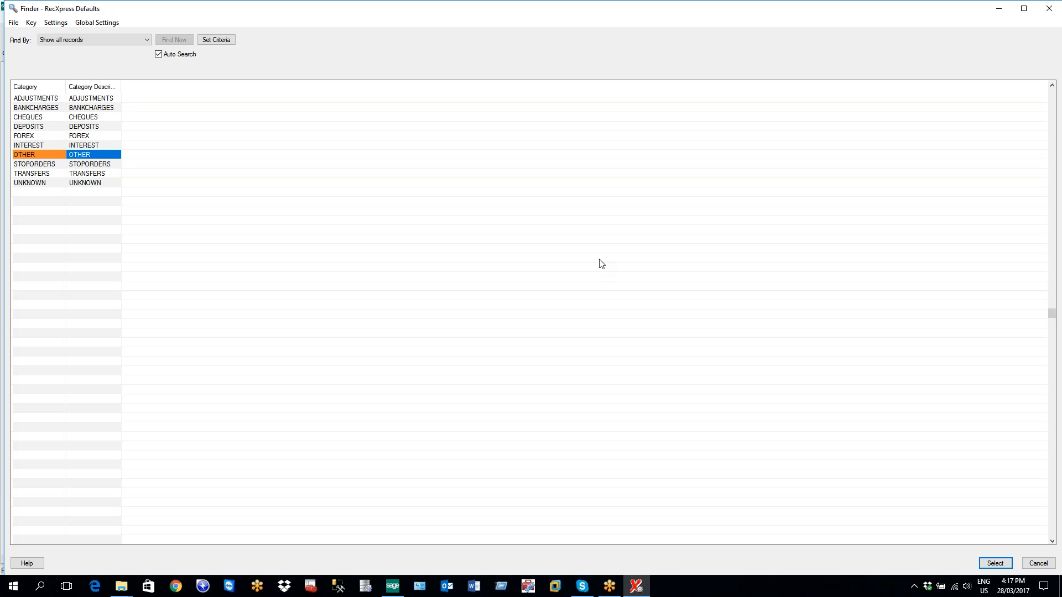
pyautogui.click(995, 563)
pyautogui.click(381, 216)
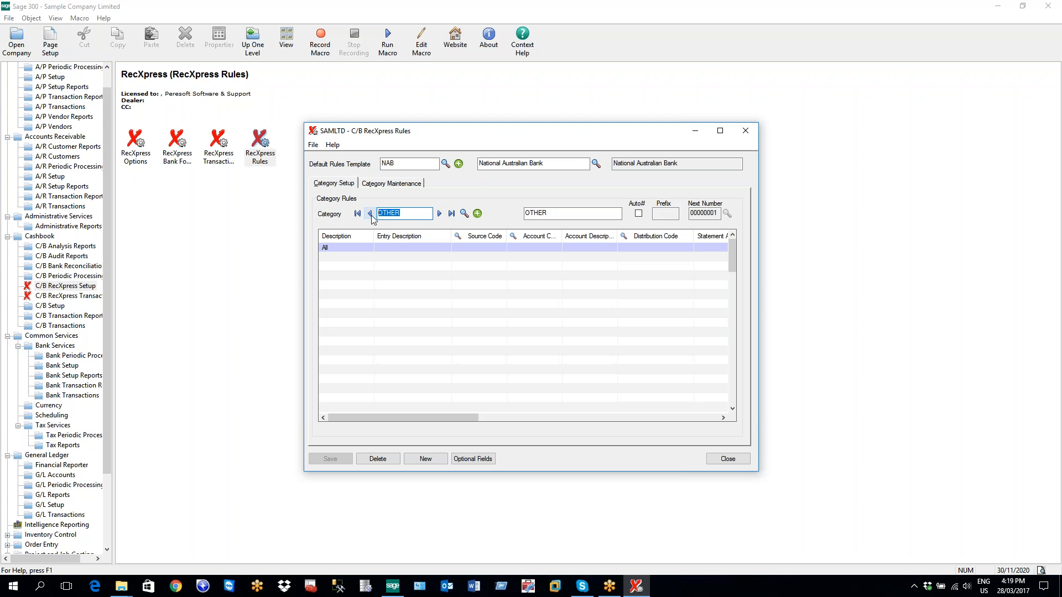
# Load the BANKCHARGES category of the NAB template and examine its category code and description.
pyautogui.click(464, 213)
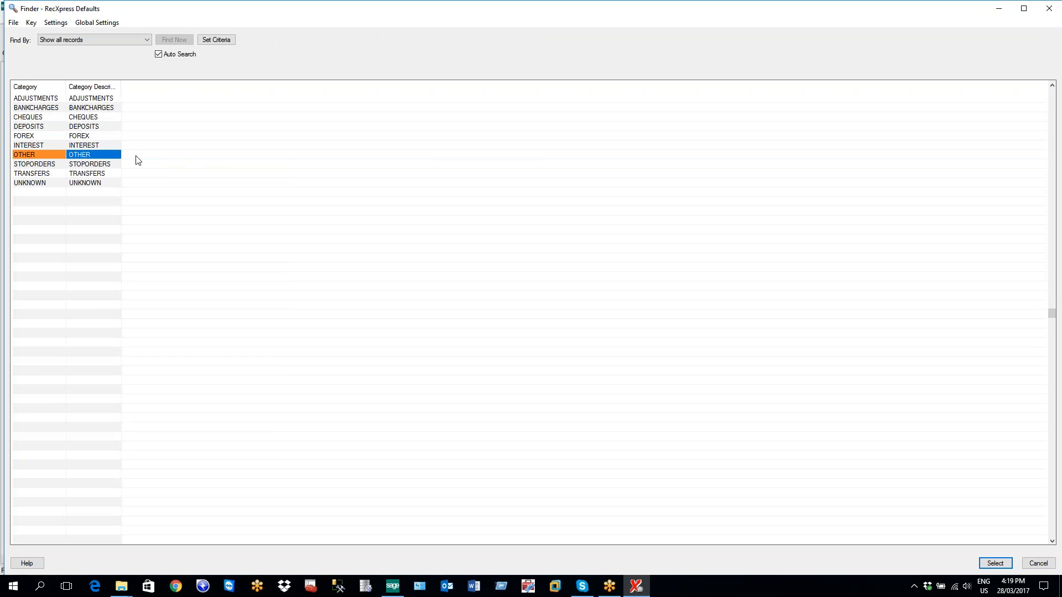
pyautogui.click(35, 109)
pyautogui.doubleClick(36, 108)
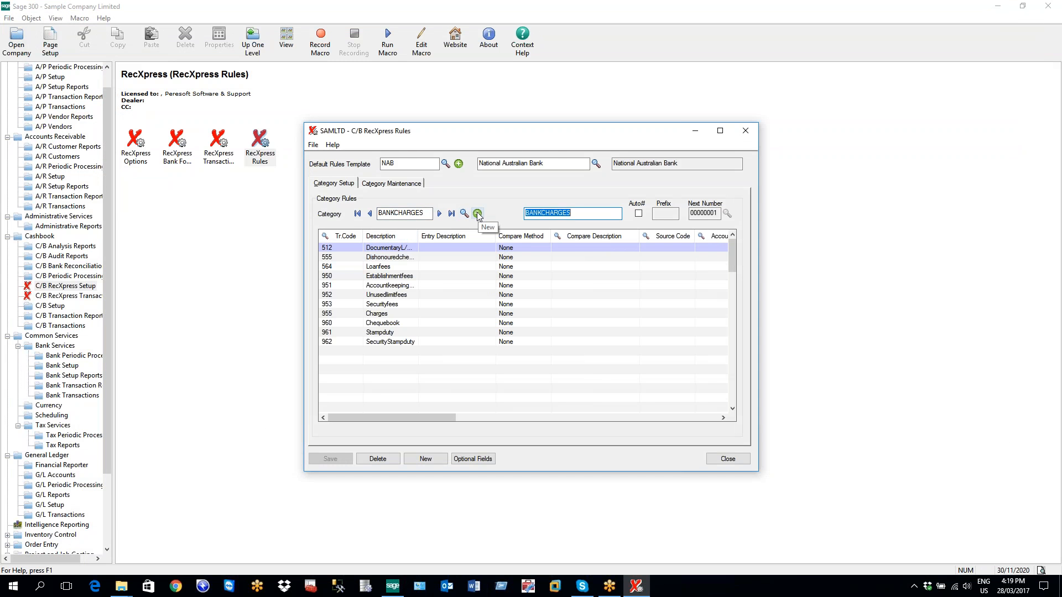
pyautogui.click(382, 213)
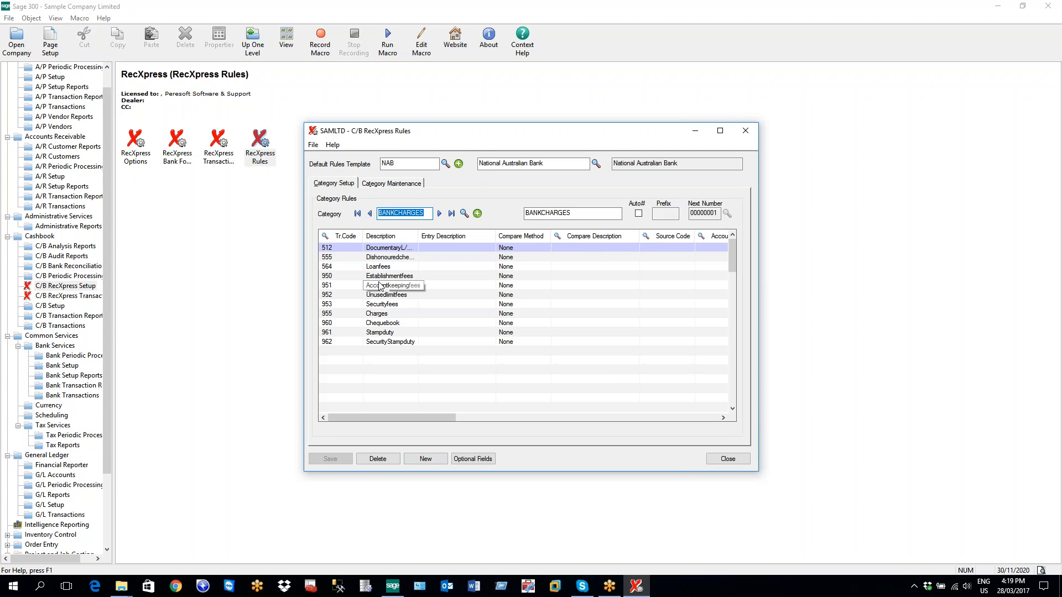
pyautogui.moveTo(585, 215); pyautogui.dragTo(523, 215)
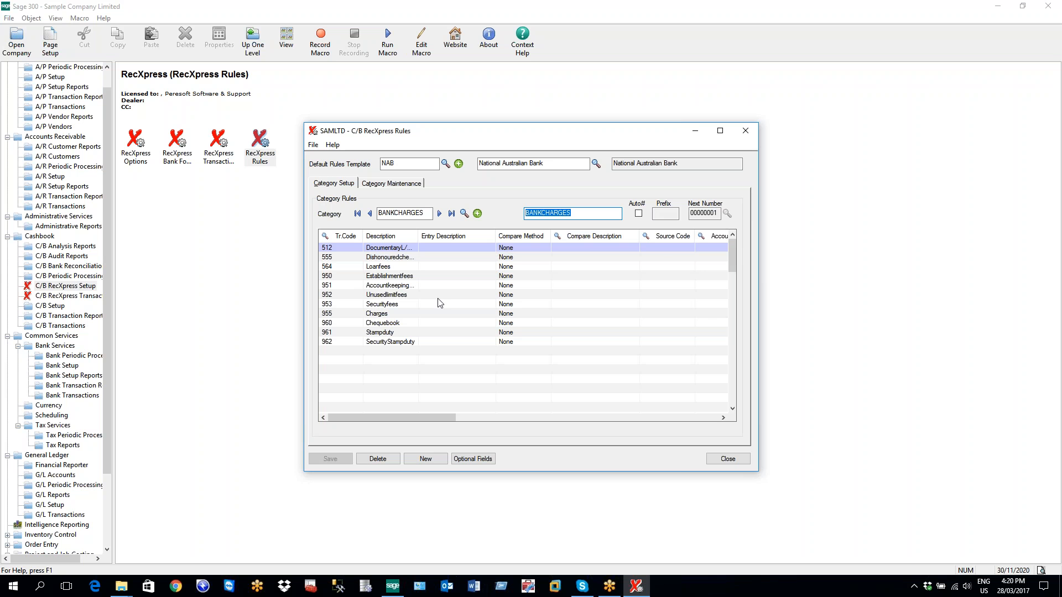
# Turn on automatic numbering for the NAB template's BANKCHARGES category.
pyautogui.click(639, 214)
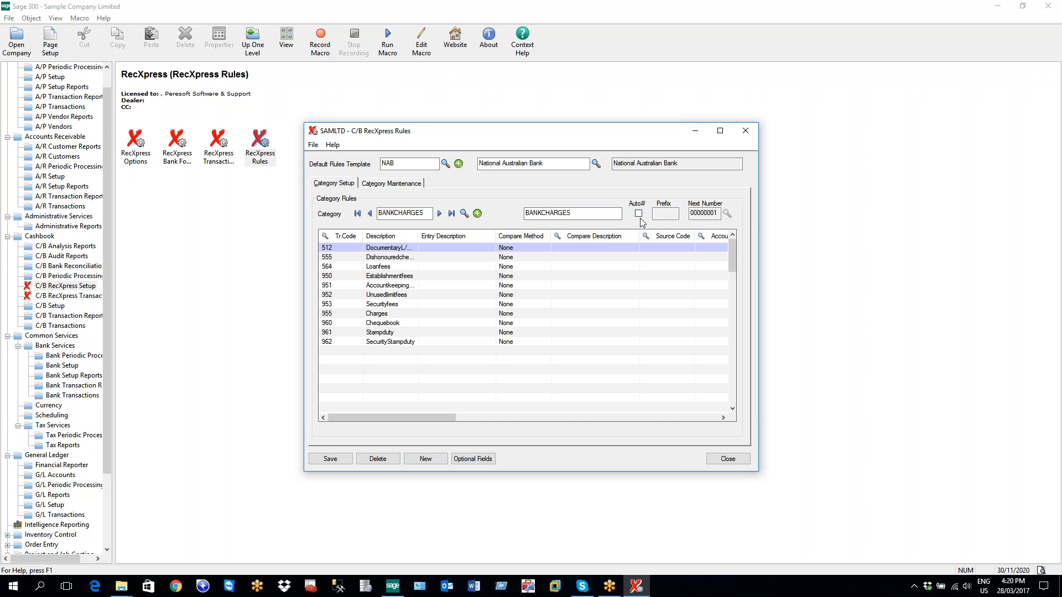
pyautogui.click(639, 215)
pyautogui.click(639, 214)
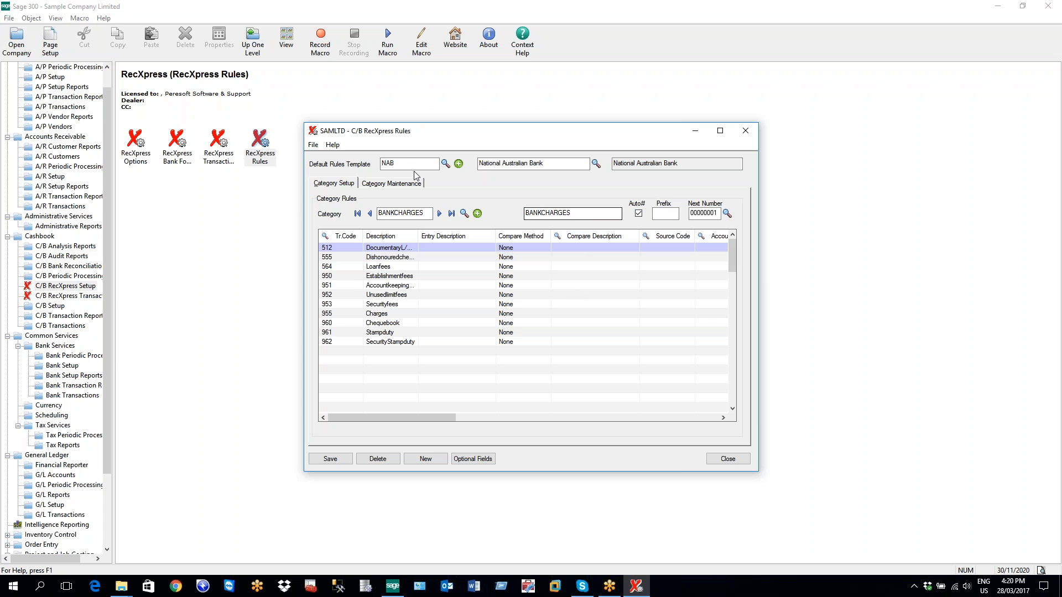
# Switch to the SAMPLE rules template, answer the confirmation, and load its BANKCHARGES category.
pyautogui.click(445, 164)
pyautogui.click(155, 163)
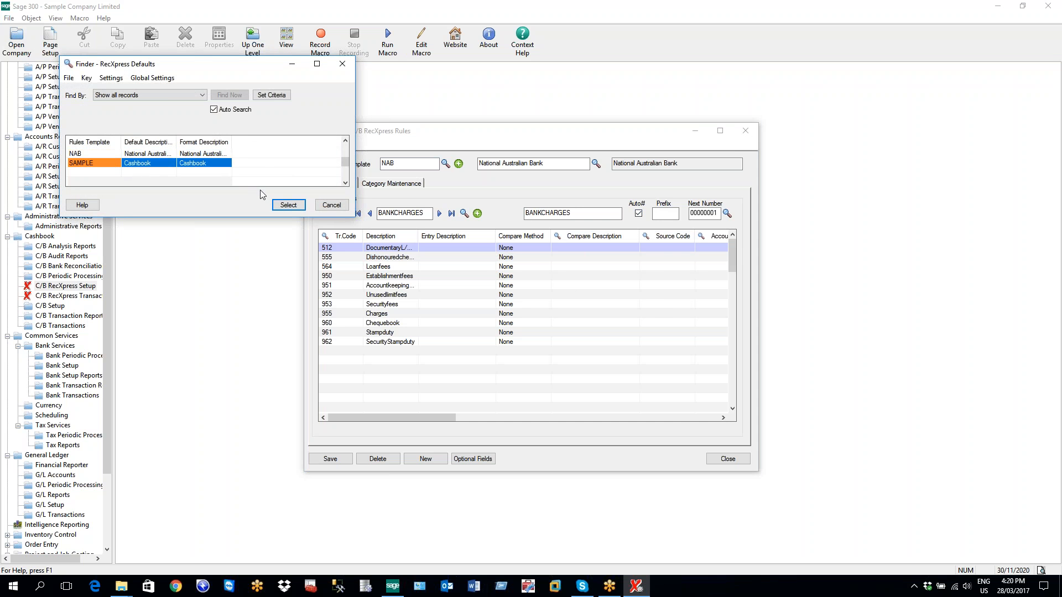
pyautogui.click(288, 205)
pyautogui.click(551, 334)
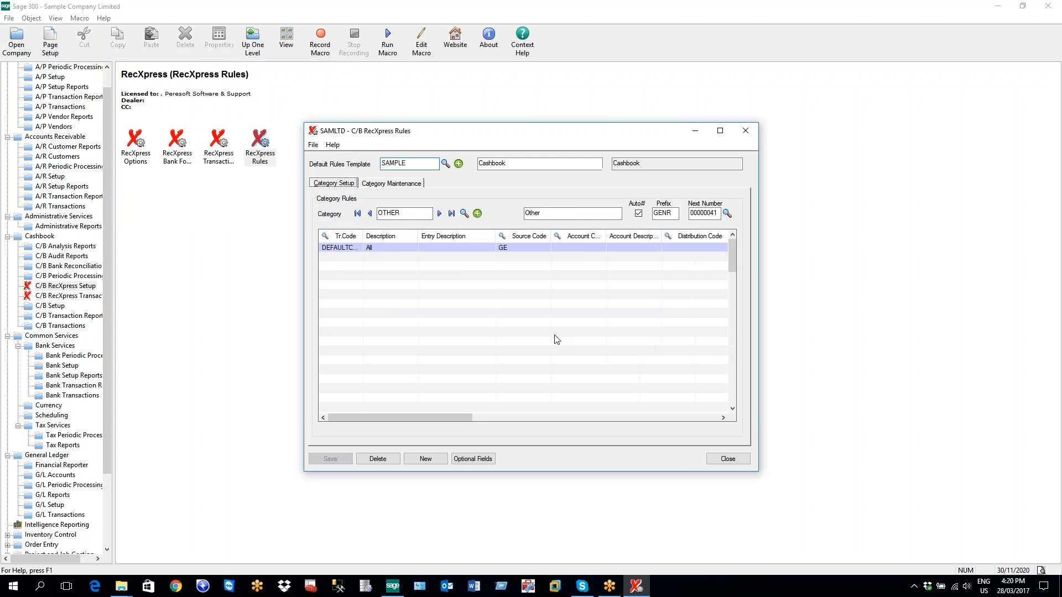
pyautogui.click(464, 214)
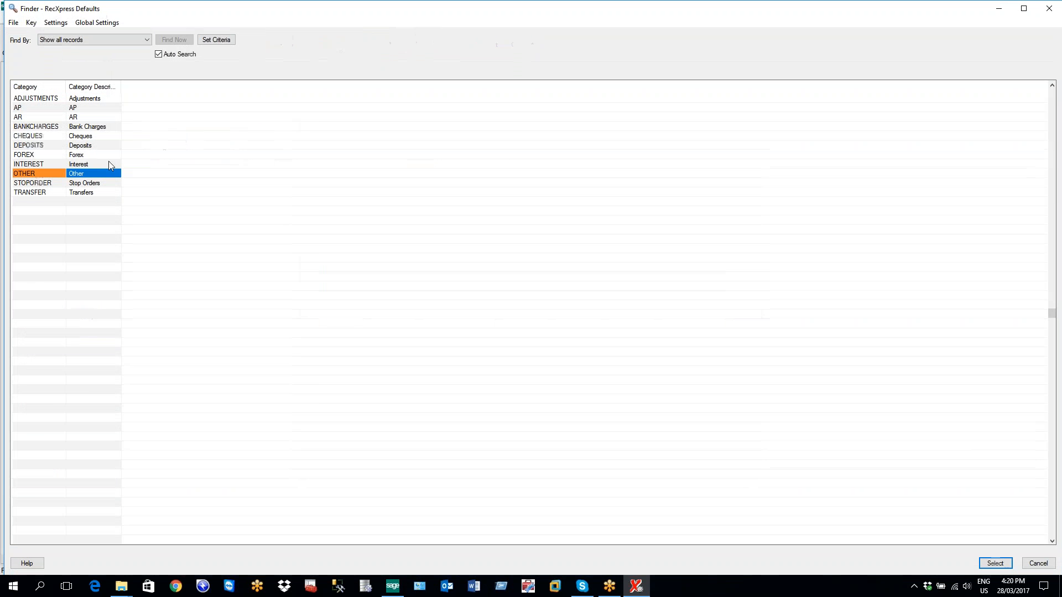
pyautogui.doubleClick(44, 127)
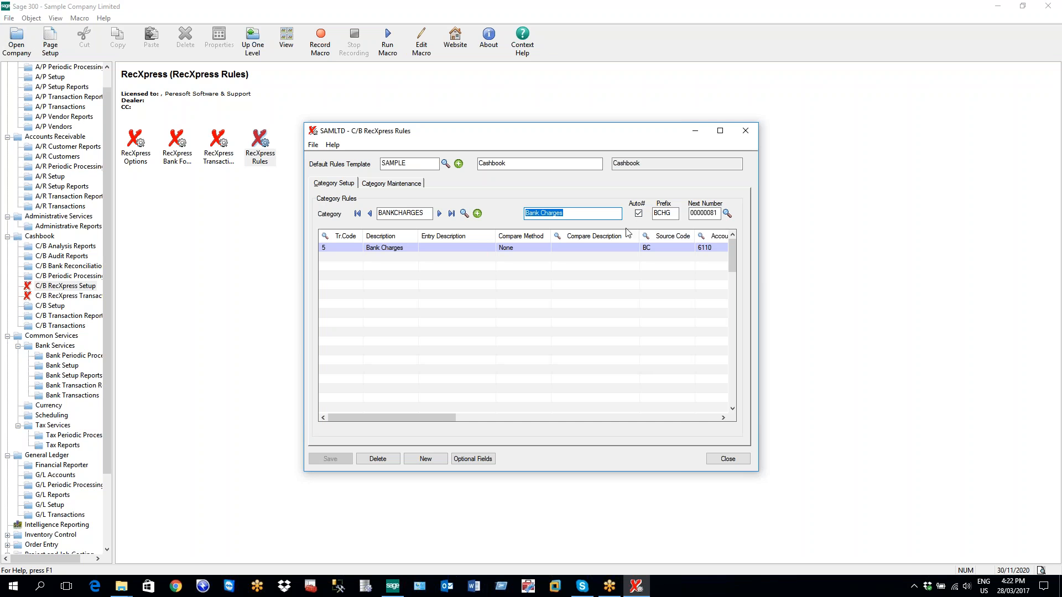
# Set Auto Number to Yes on the Bank Charges transaction code row and examine its Prefix and Next Sequence fields.
pyautogui.moveTo(436, 418); pyautogui.dragTo(648, 401)
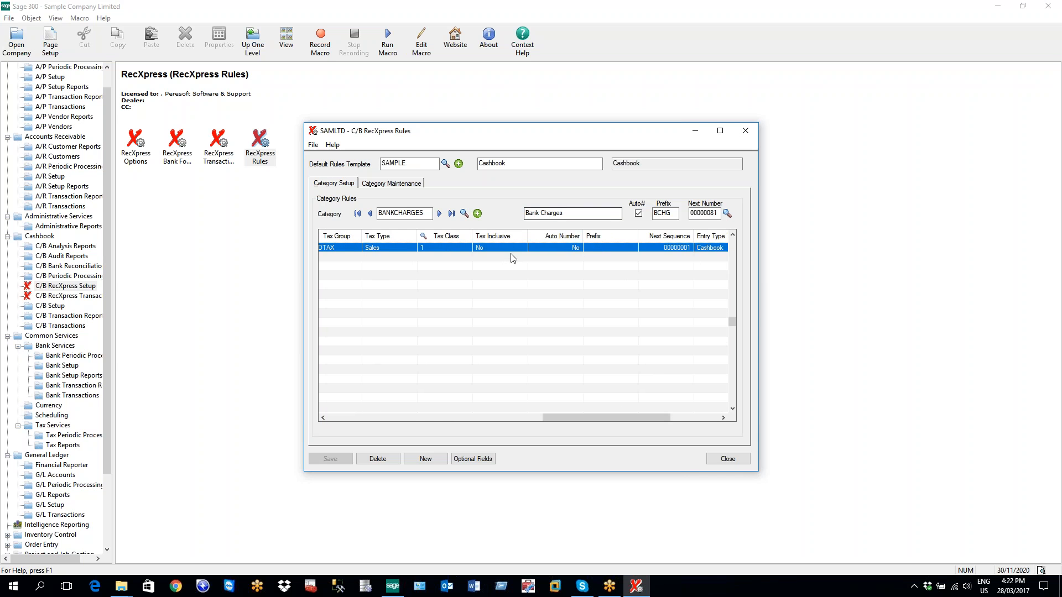
pyautogui.click(576, 252)
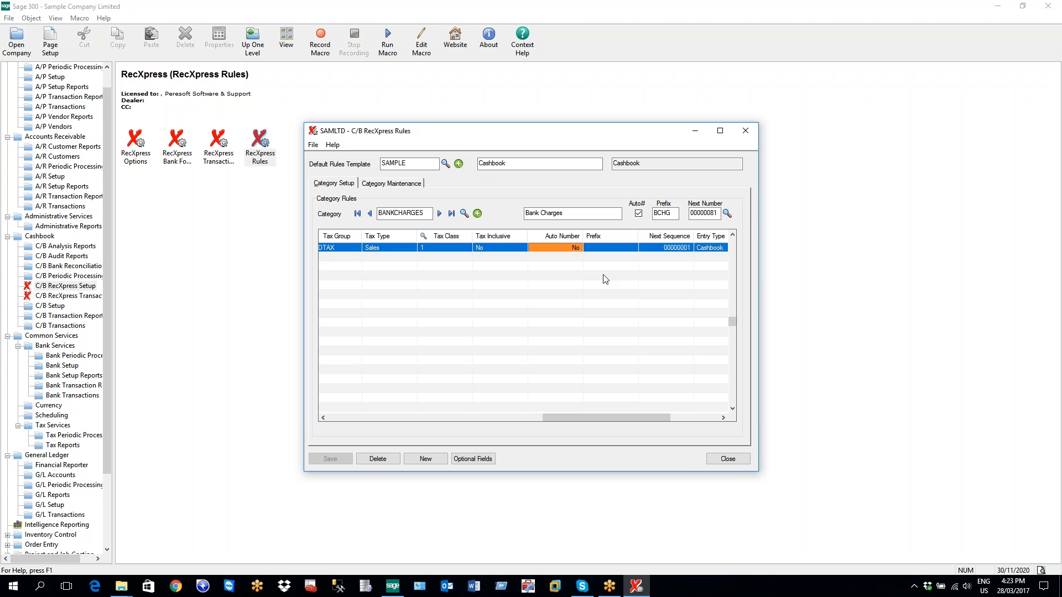
pyautogui.click(575, 247)
pyautogui.click(598, 248)
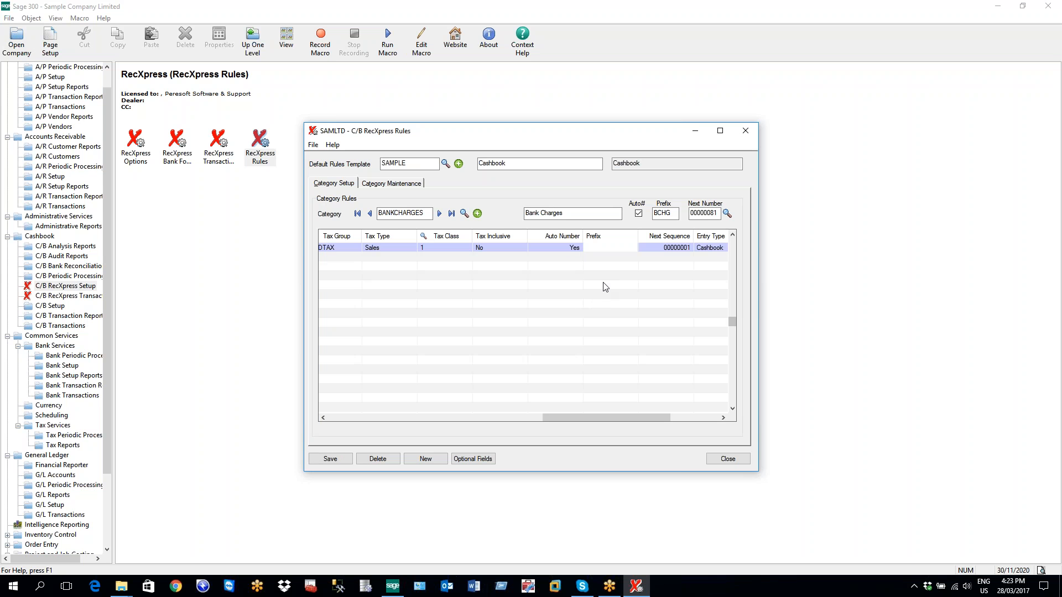
pyautogui.click(654, 249)
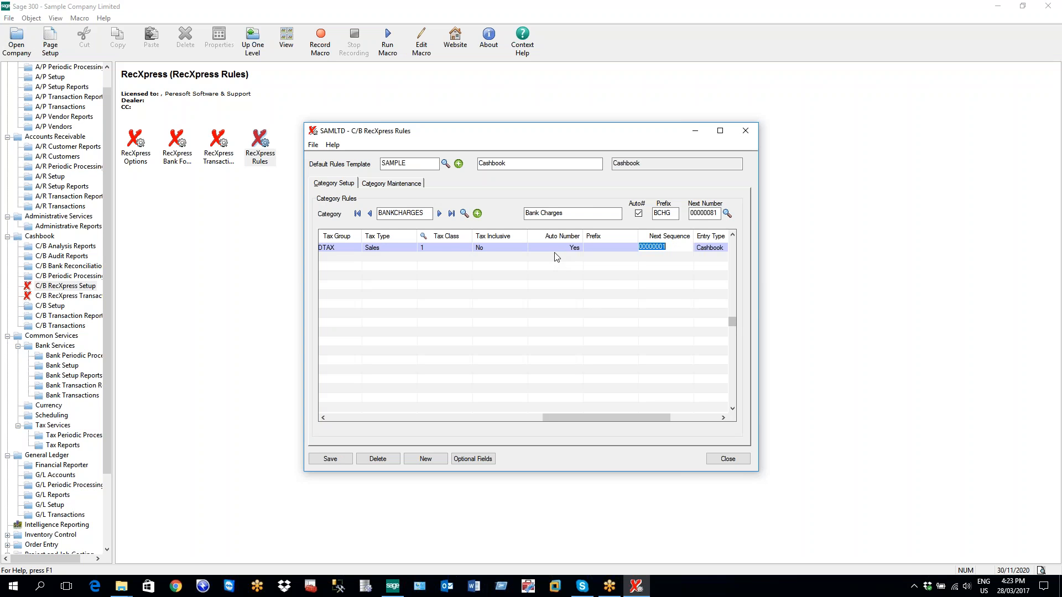
# Recheck the row's Prefix and Next Sequence fields and set its Auto Number back to No.
pyautogui.click(571, 250)
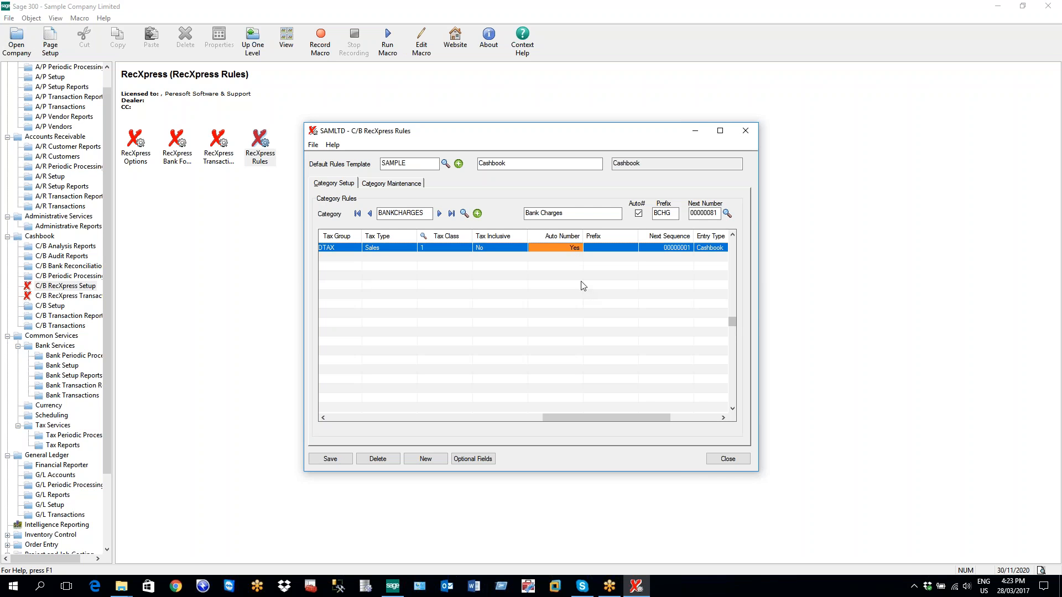
pyautogui.click(600, 252)
pyautogui.click(658, 251)
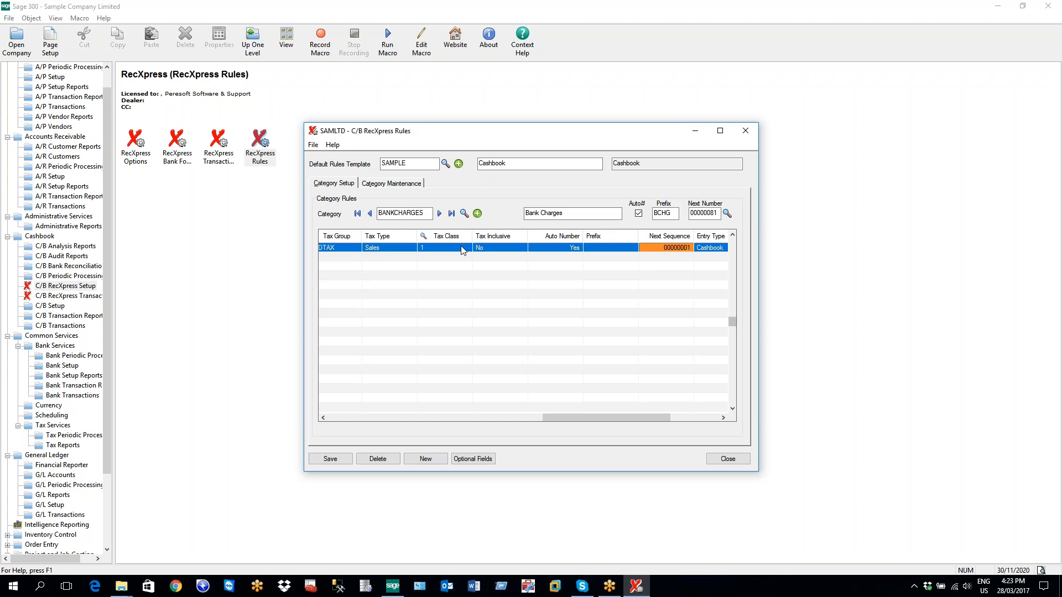
pyautogui.doubleClick(573, 249)
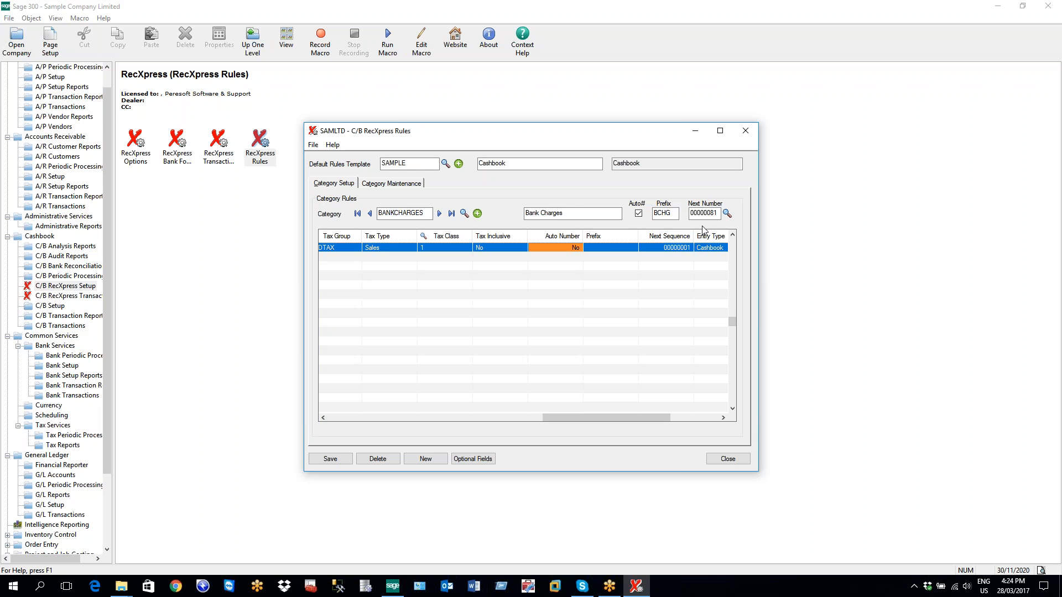
# Turn the BANKCHARGES category's automatic numbering off, compare it with the row's Auto Number setting, and turn it on again.
pyautogui.click(638, 213)
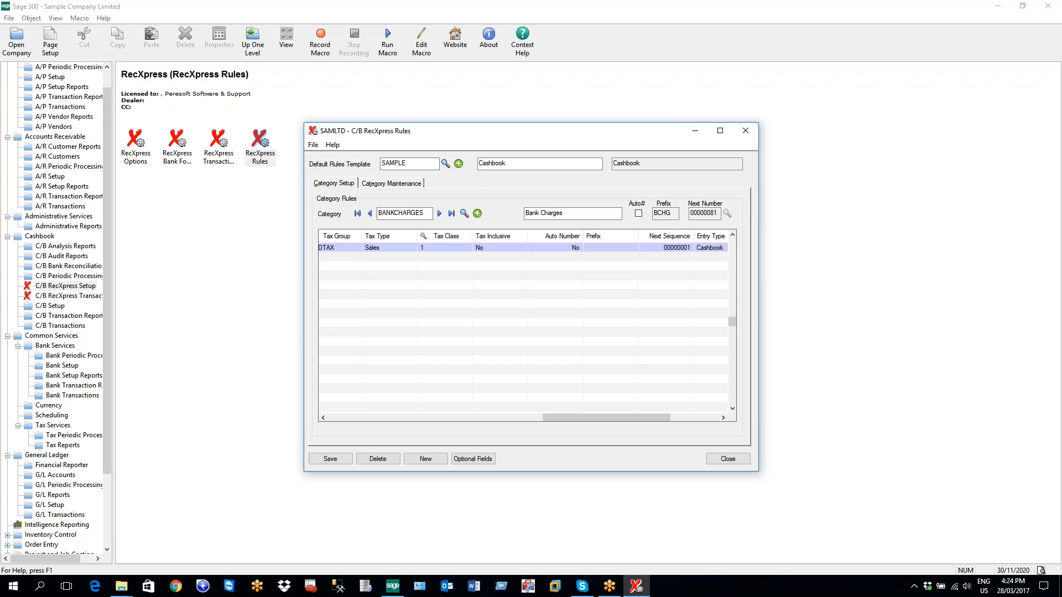
pyautogui.click(575, 249)
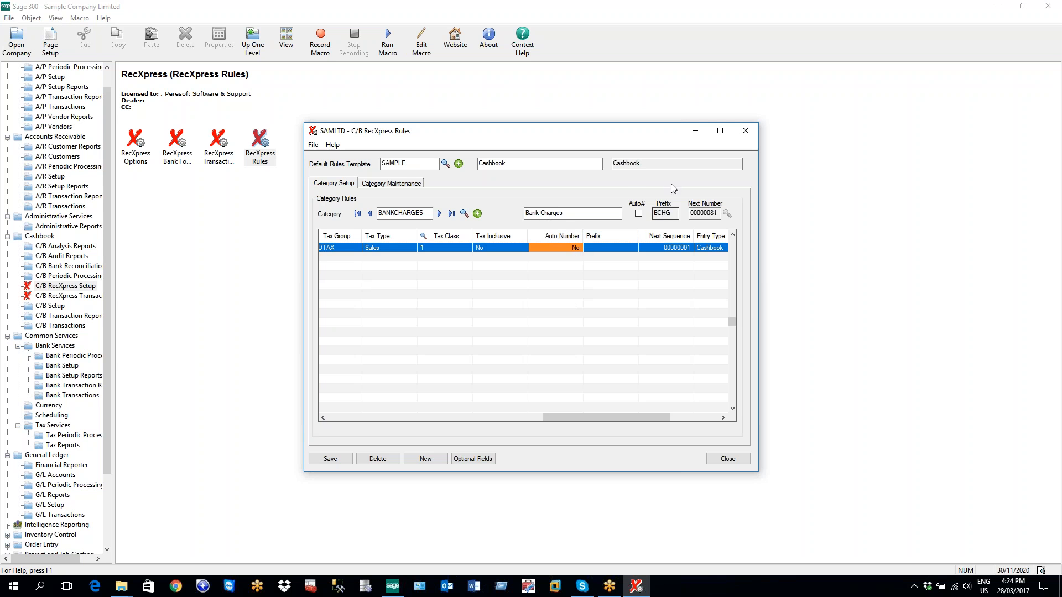
pyautogui.click(656, 217)
pyautogui.click(638, 213)
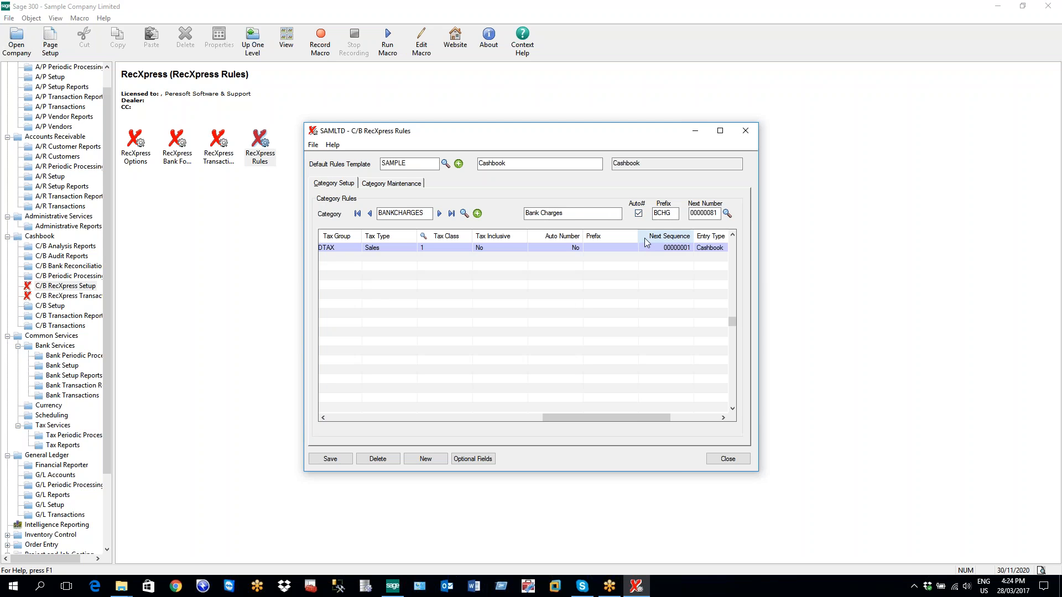
# Review the first columns of the Bank Charges row in the BANKCHARGES category rules and select its transaction code.
pyautogui.click(563, 417)
pyautogui.moveTo(563, 416); pyautogui.dragTo(349, 419)
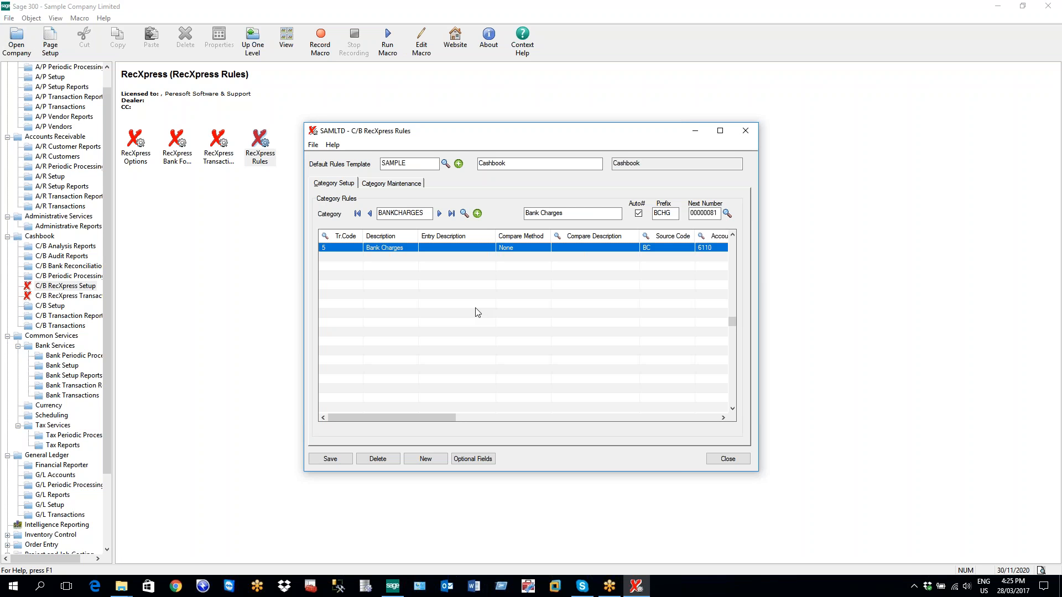
pyautogui.click(336, 248)
# Open the RecXpress Transaction Codes setup and load the National Australian Bank format.
pyautogui.doubleClick(221, 154)
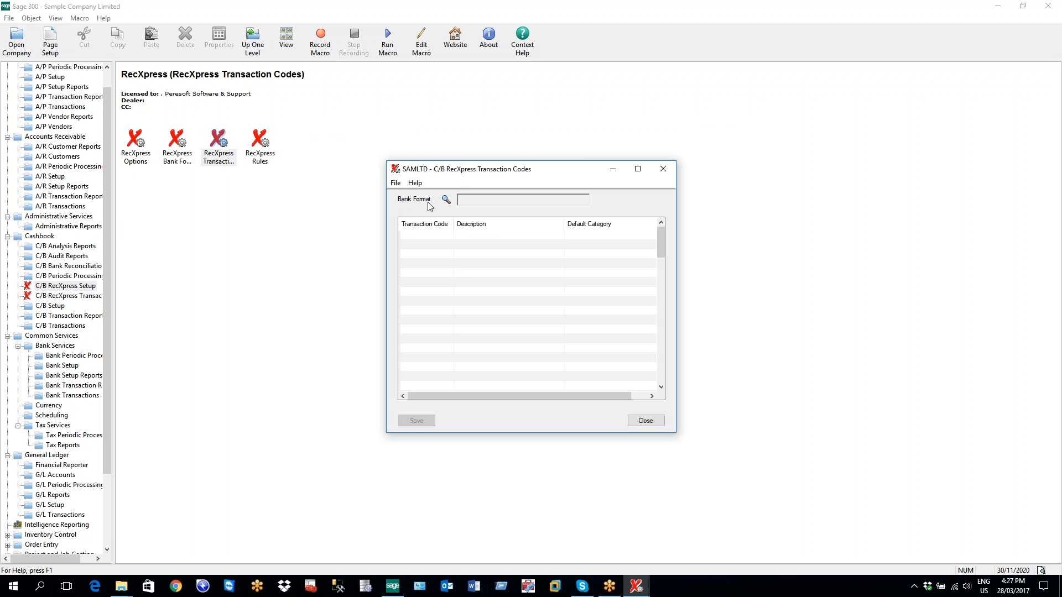
pyautogui.click(446, 200)
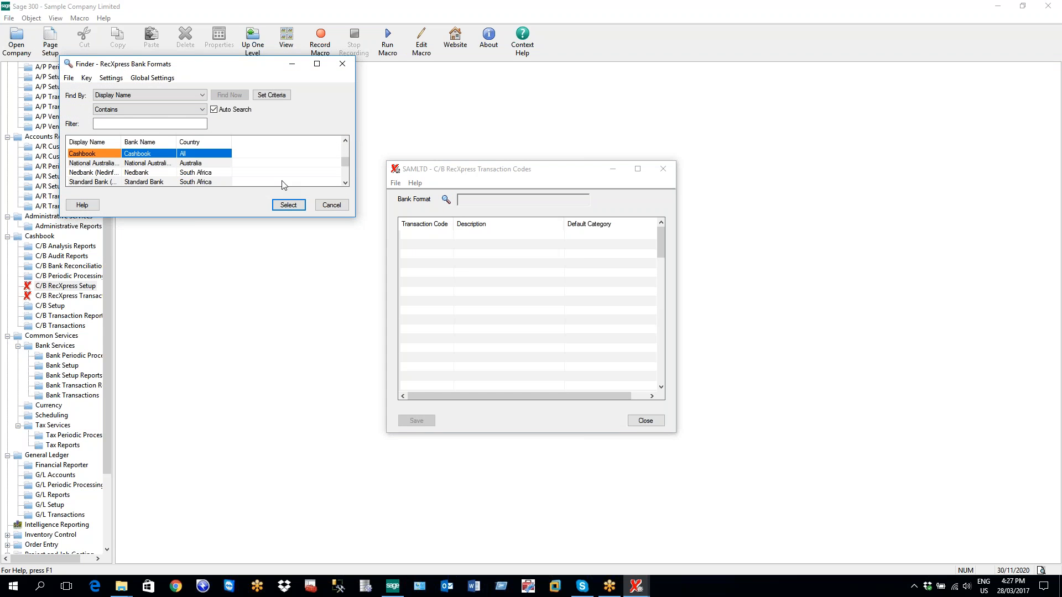
pyautogui.click(106, 164)
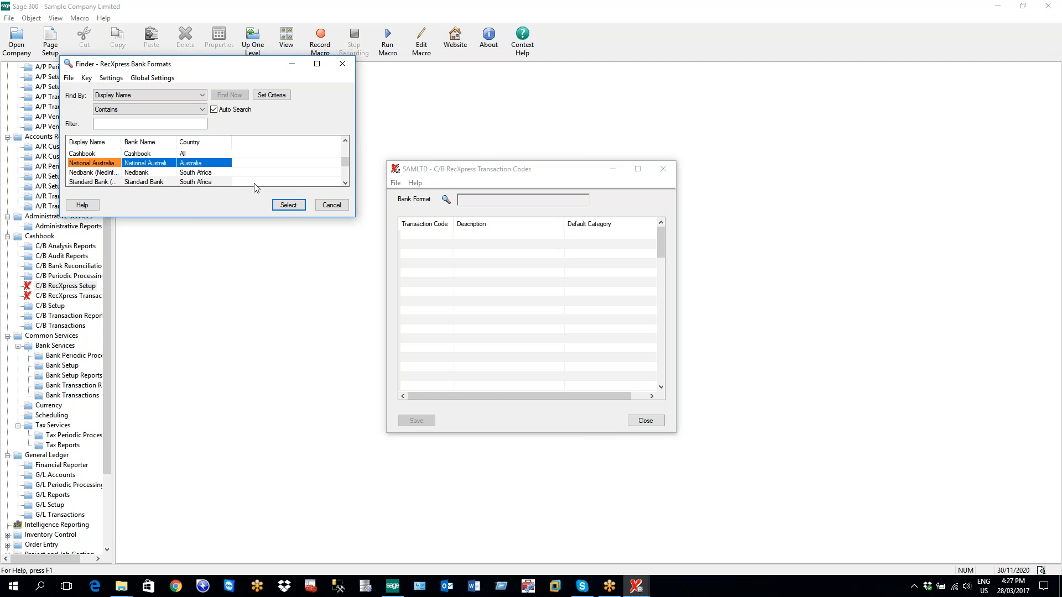
pyautogui.click(287, 204)
# Examine the National Australian Bank transaction codes, their descriptions and default categories through to the end of the list.
pyautogui.click(458, 264)
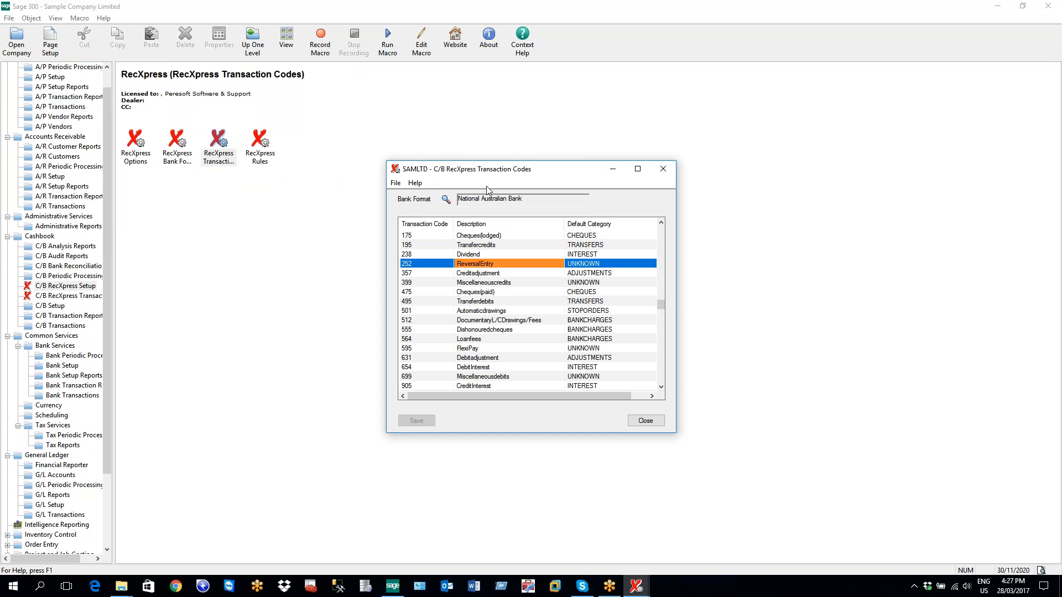
pyautogui.press('Down')
pyautogui.press('Down')
pyautogui.press('Down')
pyautogui.press('Down')
pyautogui.press('Down')
pyautogui.press('Down')
pyautogui.press('Down')
pyautogui.press('Down')
pyautogui.press('Down')
pyautogui.press('Down')
pyautogui.press('Down')
pyautogui.press('Down')
pyautogui.press('Down')
pyautogui.press('Down')
pyautogui.press('Down')
pyautogui.press('Down')
pyautogui.press('Down')
pyautogui.press('Down')
pyautogui.press('Down')
pyautogui.press('Down')
pyautogui.press('Down')
pyautogui.press('Down')
pyautogui.press('Down')
pyautogui.press('Down')
pyautogui.press('Down')
pyautogui.press('Down')
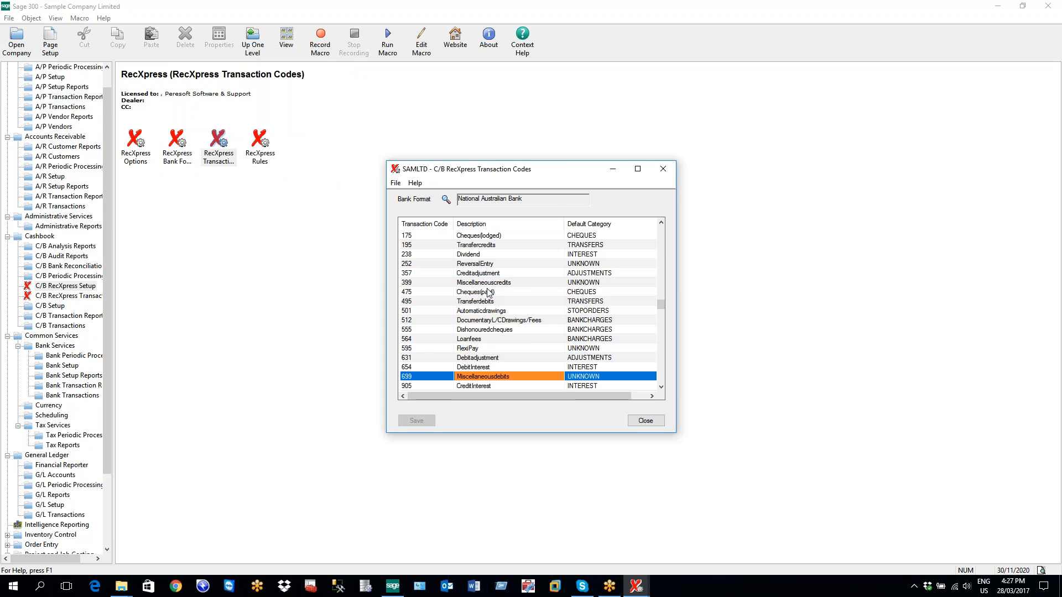
pyautogui.press('Down')
pyautogui.press('Down')
pyautogui.press('Down')
pyautogui.press('Down')
pyautogui.press('Down')
pyautogui.press('Down')
pyautogui.press('Down')
pyautogui.press('Down')
pyautogui.press('Down')
pyautogui.press('Down')
pyautogui.press('Down')
pyautogui.press('Down')
pyautogui.press('Down')
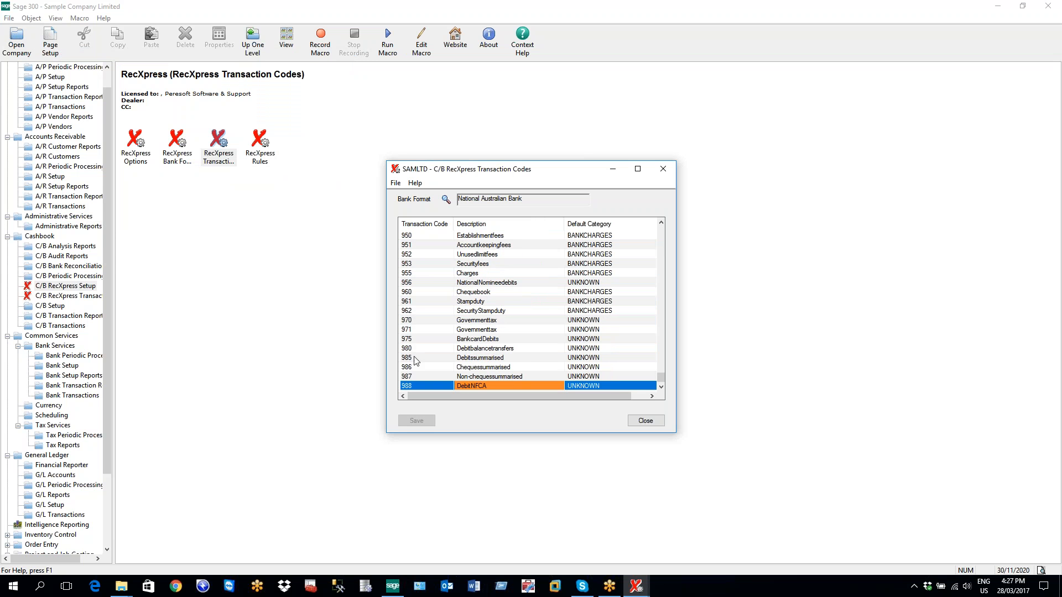
pyautogui.press('Up')
pyautogui.press('Up')
pyautogui.press('Up')
pyautogui.press('Up')
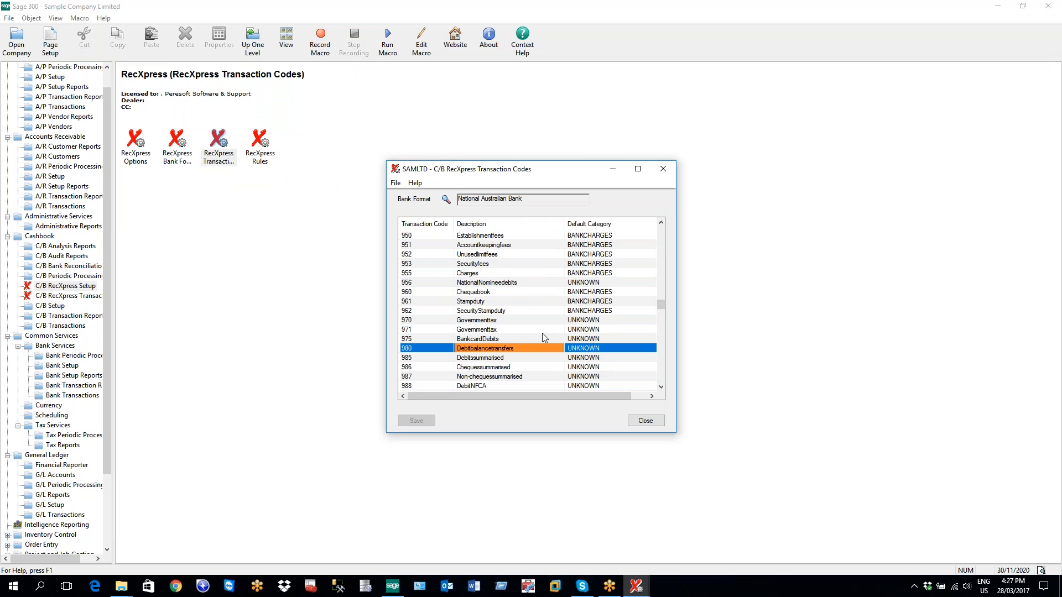
pyautogui.press('Up')
pyautogui.press('Up')
pyautogui.press('Up')
pyautogui.press('Up')
pyautogui.press('Up')
pyautogui.press('Up')
pyautogui.press('Up')
pyautogui.press('Up')
pyautogui.press('Up')
pyautogui.press('Up')
pyautogui.press('Up')
pyautogui.press('Up')
pyautogui.press('Up')
pyautogui.press('Up')
pyautogui.press('Up')
pyautogui.press('Up')
pyautogui.press('Up')
pyautogui.press('Up')
pyautogui.press('Up')
pyautogui.press('Up')
pyautogui.press('Up')
pyautogui.press('Up')
pyautogui.press('Up')
pyautogui.press('Up')
pyautogui.press('Up')
pyautogui.press('Up')
pyautogui.press('Up')
pyautogui.press('Up')
pyautogui.press('Up')
pyautogui.press('Up')
pyautogui.press('Up')
pyautogui.press('Up')
pyautogui.press('Up')
pyautogui.press('Down')
pyautogui.press('Down')
pyautogui.press('Down')
pyautogui.press('Down')
pyautogui.press('Down')
pyautogui.press('Down')
pyautogui.press('Down')
pyautogui.press('Down')
pyautogui.press('Down')
pyautogui.press('Down')
pyautogui.press('Down')
pyautogui.press('Down')
pyautogui.press('Down')
pyautogui.press('Down')
pyautogui.press('Down')
pyautogui.press('Down')
pyautogui.press('Down')
pyautogui.press('Down')
pyautogui.press('Down')
pyautogui.press('Down')
pyautogui.press('Down')
pyautogui.press('Down')
pyautogui.press('Down')
pyautogui.press('Down')
pyautogui.press('Down')
pyautogui.press('Down')
pyautogui.press('Down')
pyautogui.press('Down')
pyautogui.press('Down')
pyautogui.press('Down')
pyautogui.press('Down')
pyautogui.press('Down')
pyautogui.press('Down')
pyautogui.press('Down')
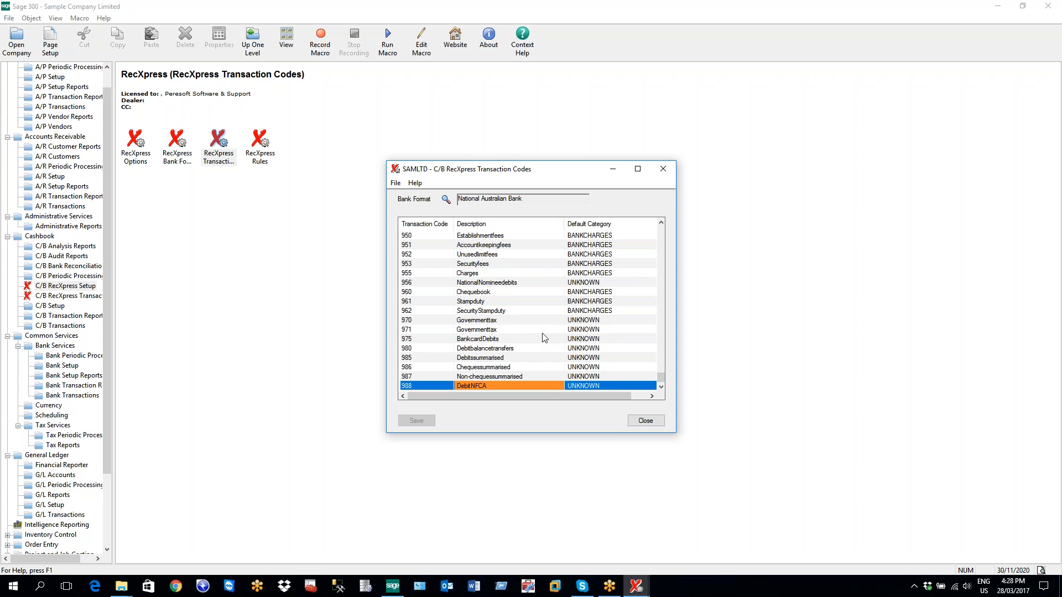
# Add a new transaction code 999 at the end of the list with the description Bank Charges.
pyautogui.scroll(-1, 544, 337)
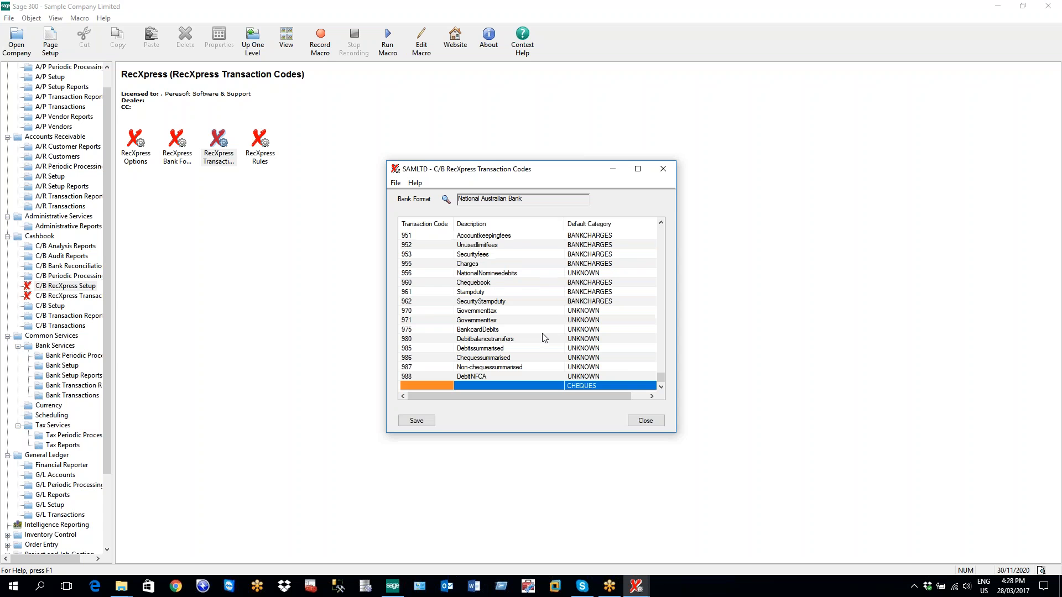
pyautogui.write('99')
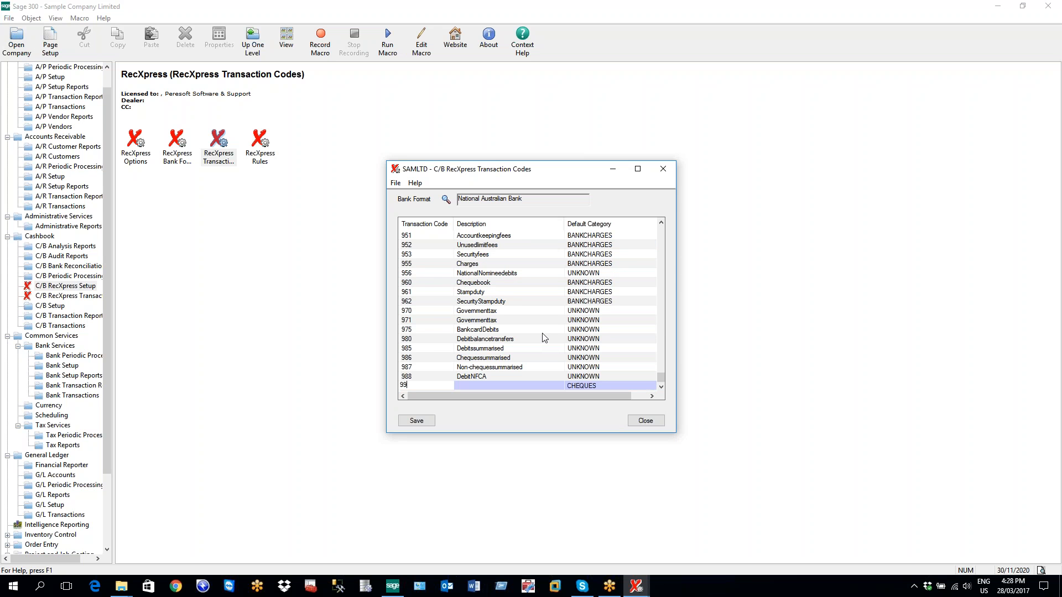
pyautogui.write('9')
pyautogui.press('Return')
pyautogui.write('Bank ')
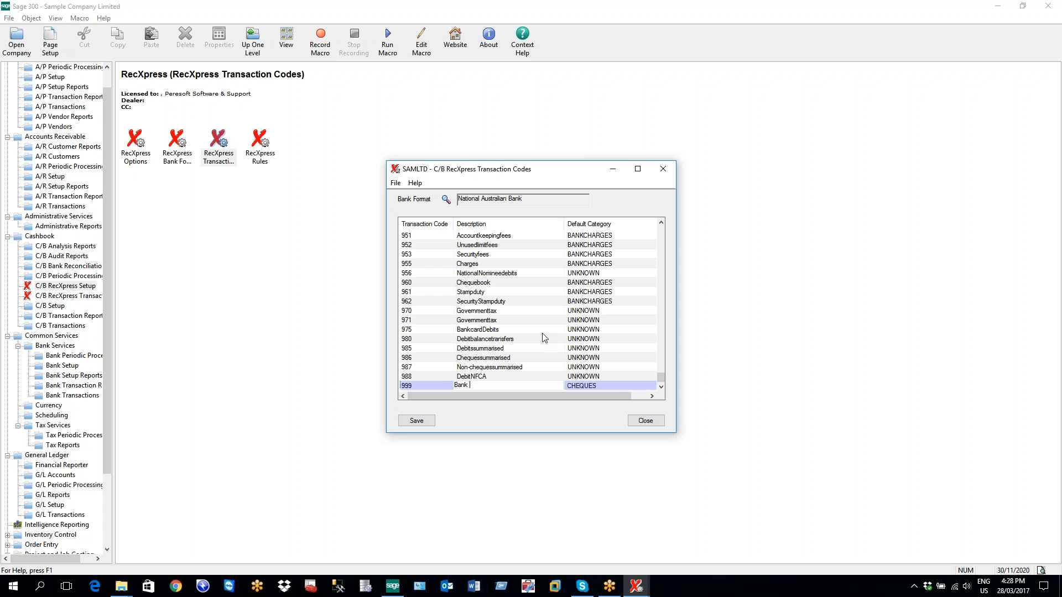
pyautogui.write('Charges')
pyautogui.press('Tab')
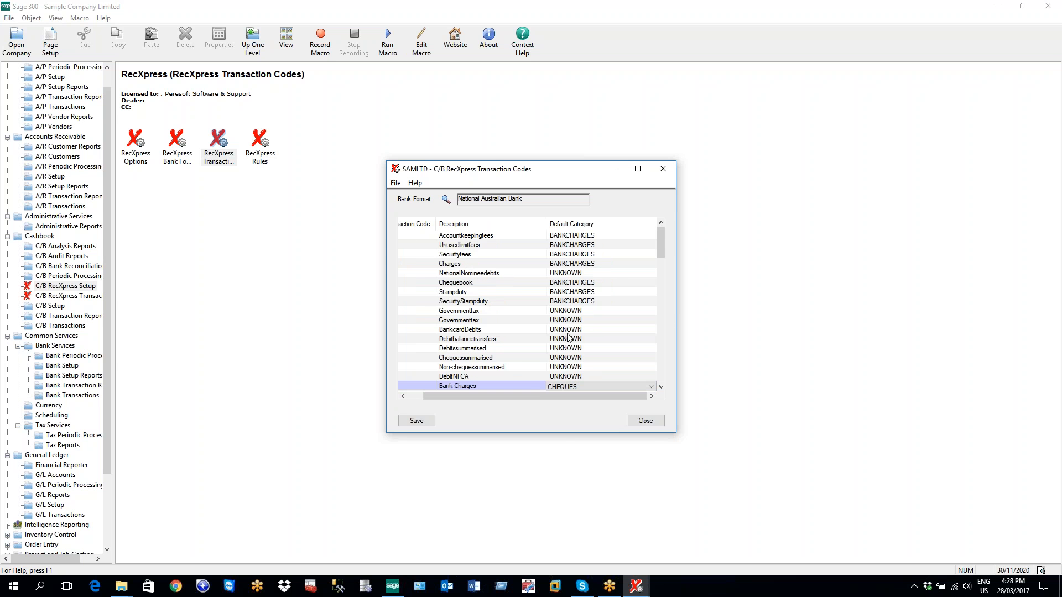
# Set the default category of transaction code 999 to BANKCHARGES and save the transaction codes.
pyautogui.click(630, 387)
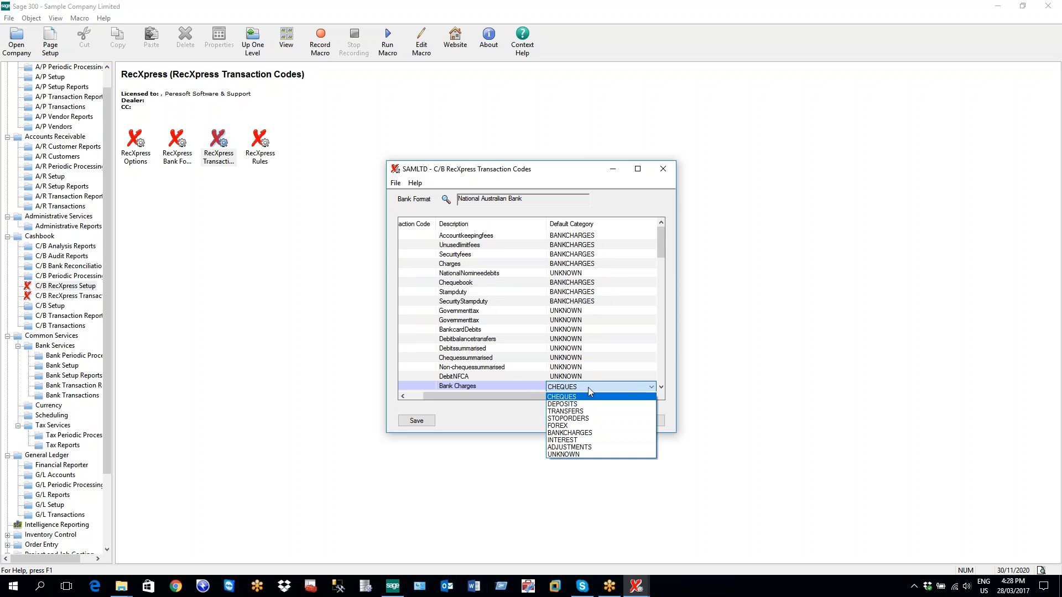
pyautogui.click(583, 432)
pyautogui.moveTo(490, 392); pyautogui.dragTo(471, 394)
pyautogui.click(416, 421)
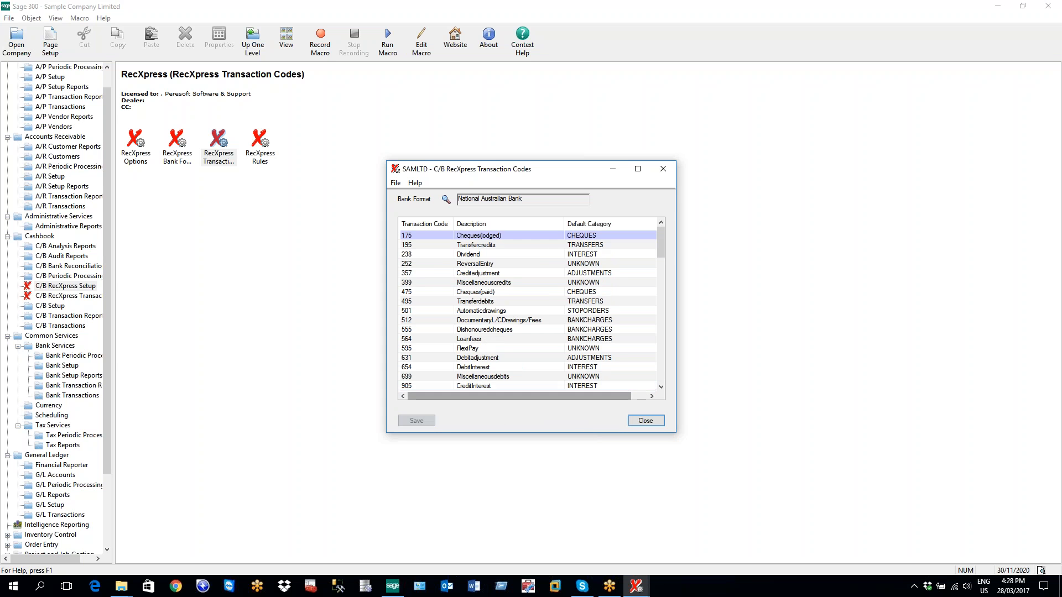
# Review the National Australian Bank transaction codes and default categories down to the 999 Bank Charges entry.
pyautogui.click(660, 243)
pyautogui.press('Down')
pyautogui.press('Down')
pyautogui.press('Down')
pyautogui.press('Down')
pyautogui.press('Down')
pyautogui.press('Down')
pyautogui.press('Down')
pyautogui.press('Down')
pyautogui.press('Down')
pyautogui.press('Down')
pyautogui.press('Down')
pyautogui.press('Down')
pyautogui.press('Down')
pyautogui.press('Down')
pyautogui.press('Down')
pyautogui.press('Down')
pyautogui.press('Down')
pyautogui.press('Down')
pyautogui.press('Down')
pyautogui.press('Down')
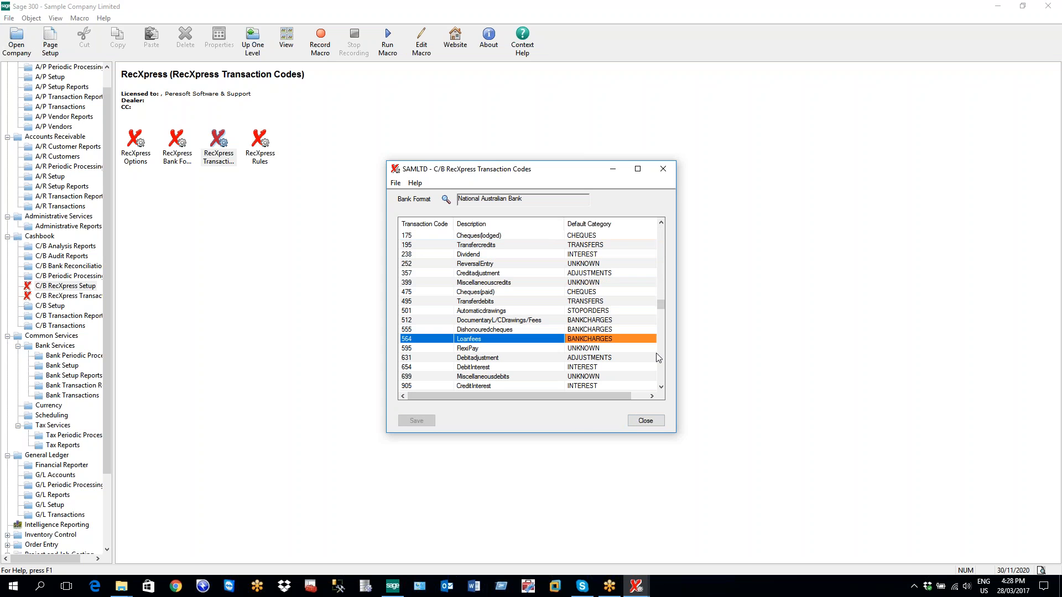
pyautogui.press('Down')
pyautogui.press('Down')
pyautogui.press('Down')
pyautogui.press('Down')
pyautogui.press('Down')
pyautogui.press('Down')
pyautogui.press('Down')
pyautogui.press('Down')
pyautogui.press('Down')
pyautogui.press('Down')
pyautogui.press('Down')
pyautogui.press('Down')
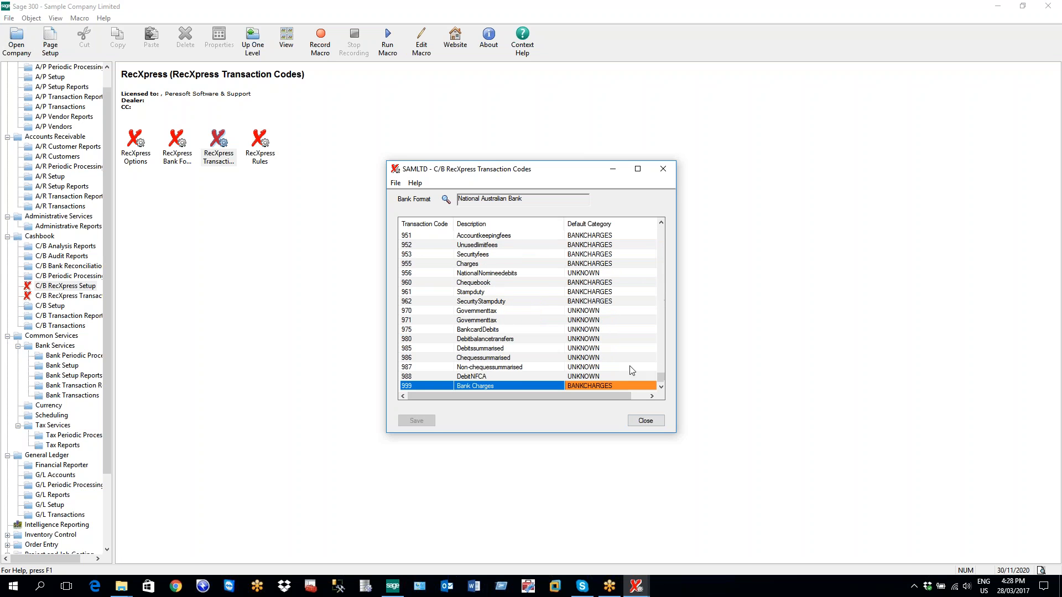
pyautogui.click(414, 387)
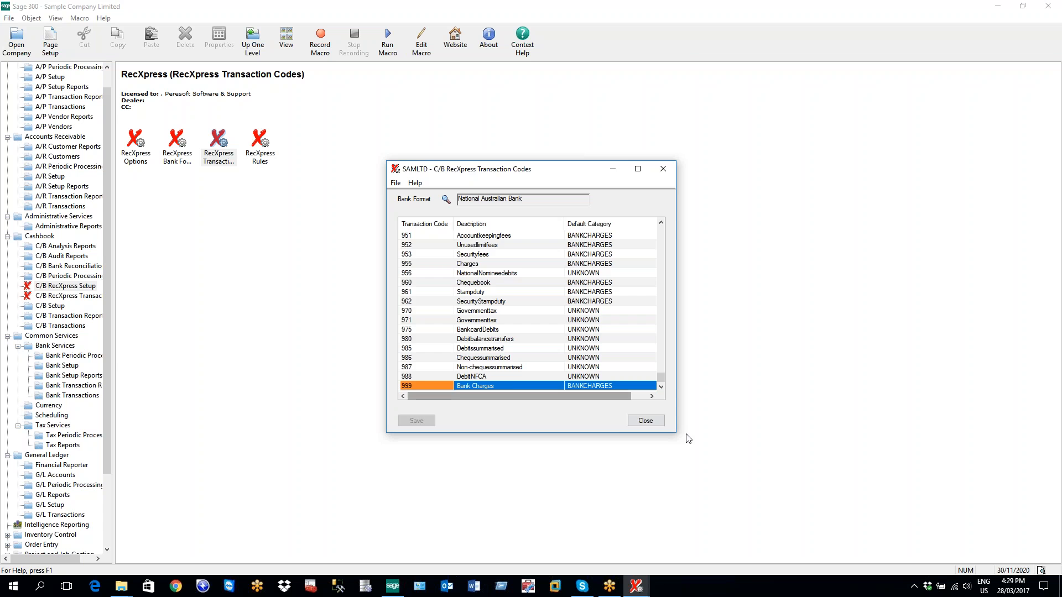
# Close the transaction codes and return to the RecXpress Rules to inspect the BANKCHARGES rule's compare method and transaction code.
pyautogui.click(658, 422)
pyautogui.click(637, 582)
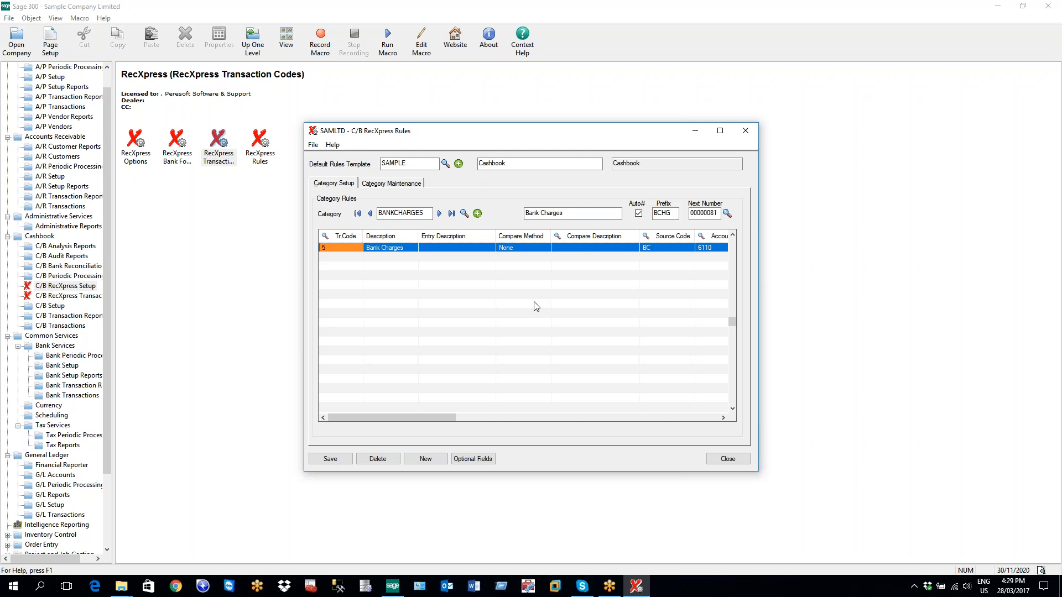
pyautogui.click(538, 249)
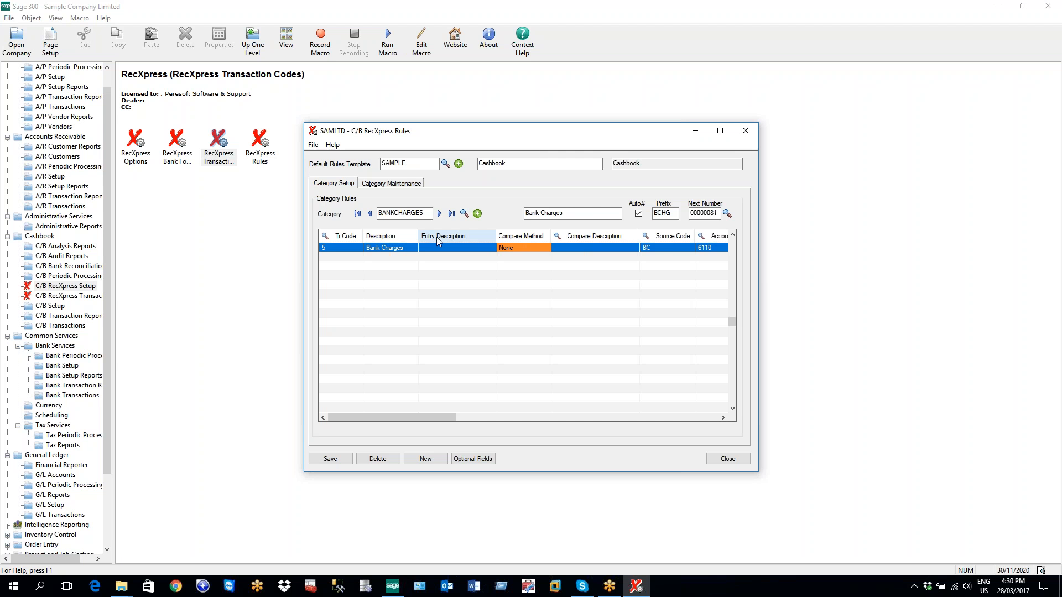
pyautogui.click(350, 248)
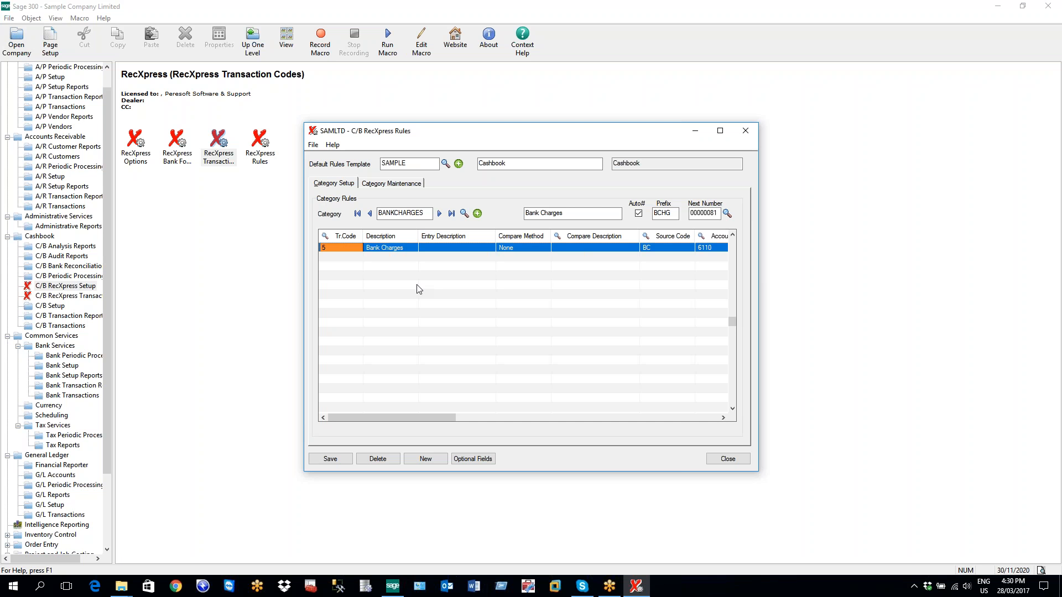
# Load the STOPORDER category rules of the SAMPLE template without saving changes to the template.
pyautogui.click(464, 214)
pyautogui.doubleClick(75, 184)
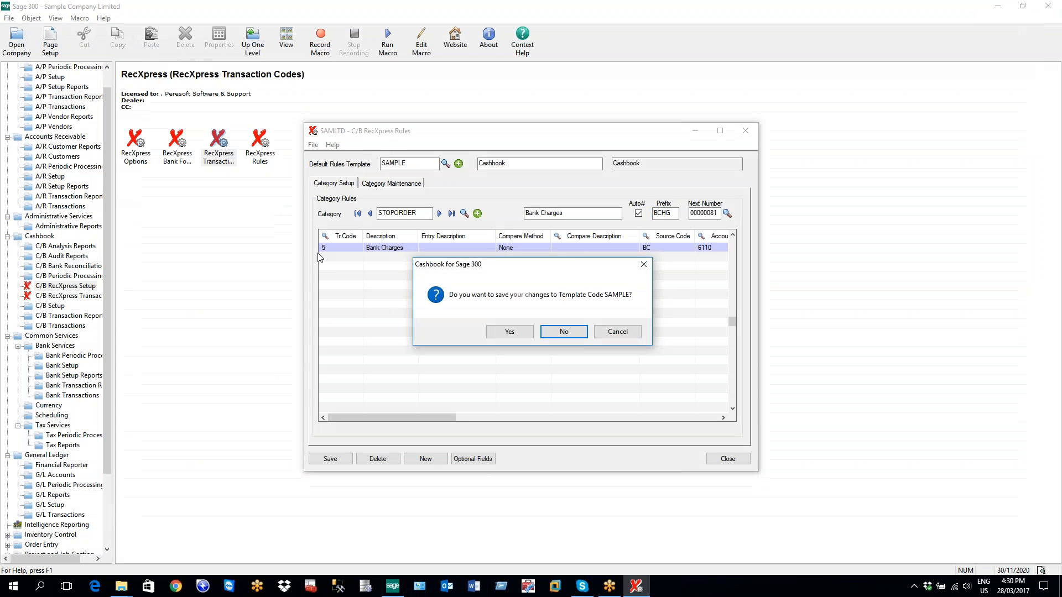
pyautogui.click(569, 333)
# Examine the compare method options and compare description of the EXCIDE stop order rule, keeping LIKE as the method.
pyautogui.click(378, 258)
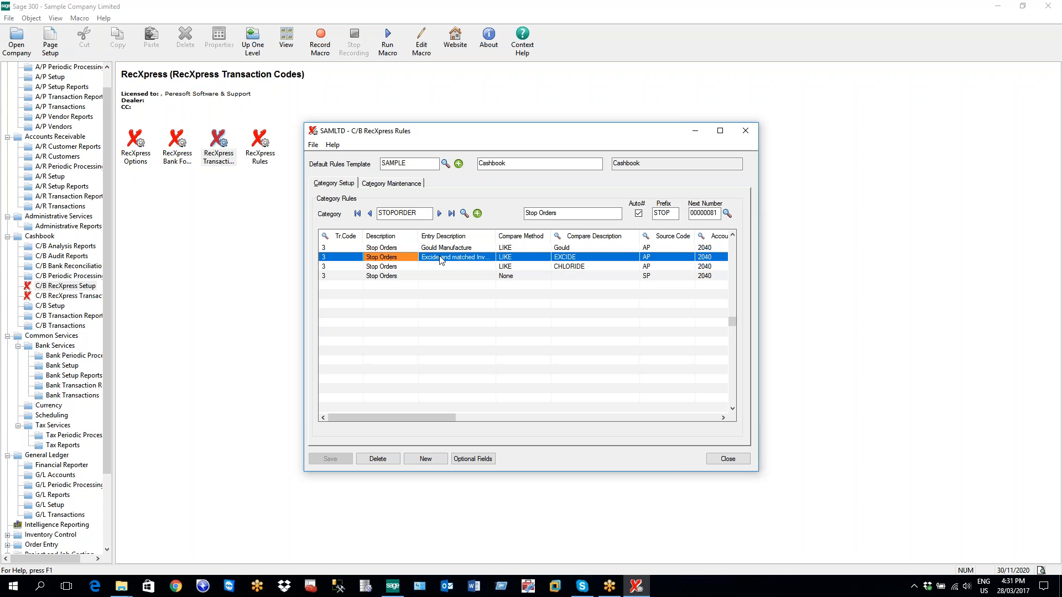
pyautogui.click(544, 259)
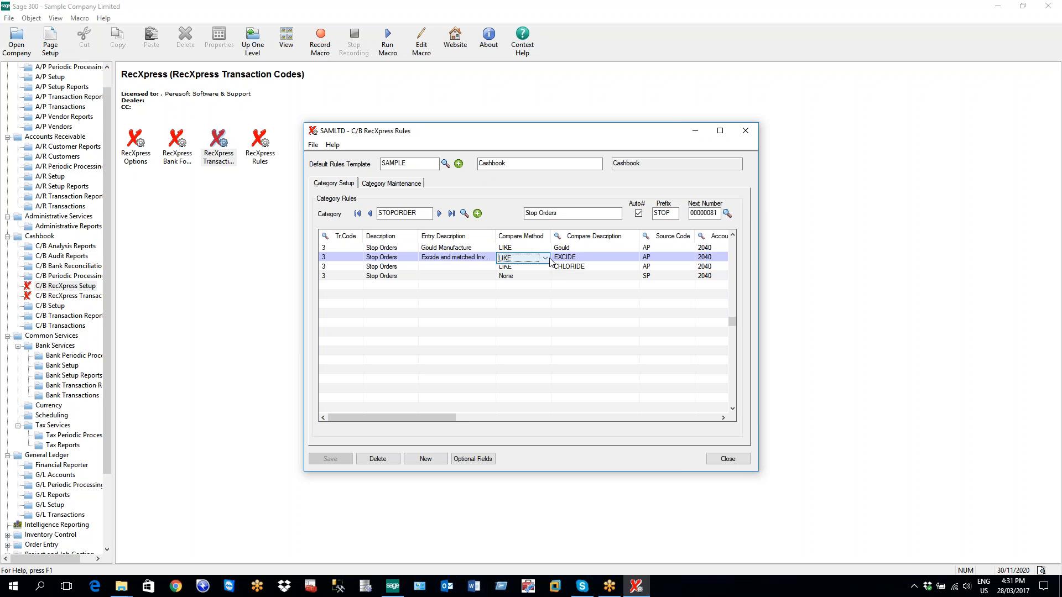
pyautogui.click(545, 259)
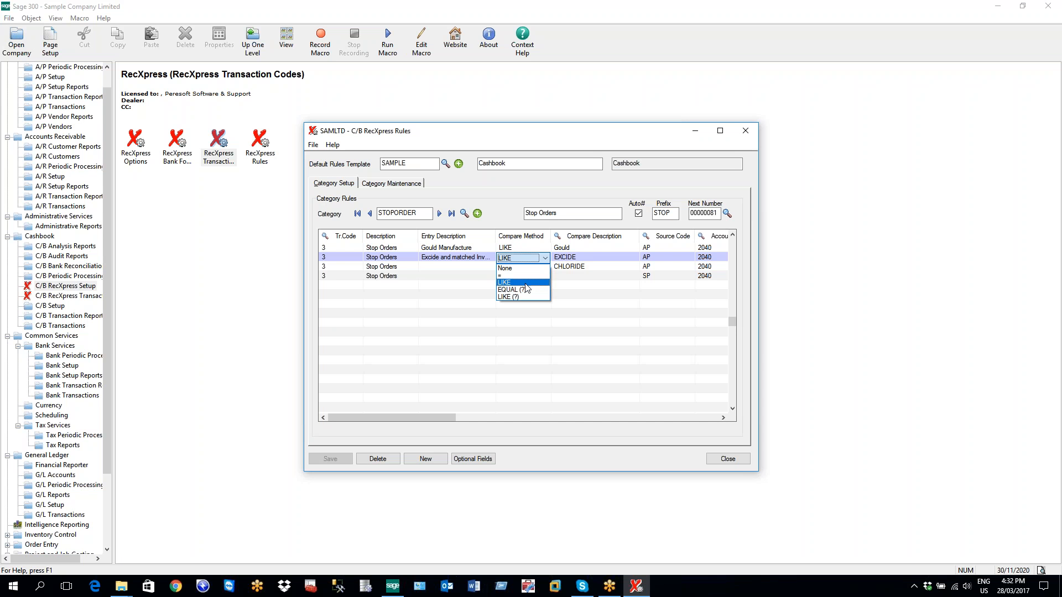
pyautogui.click(525, 283)
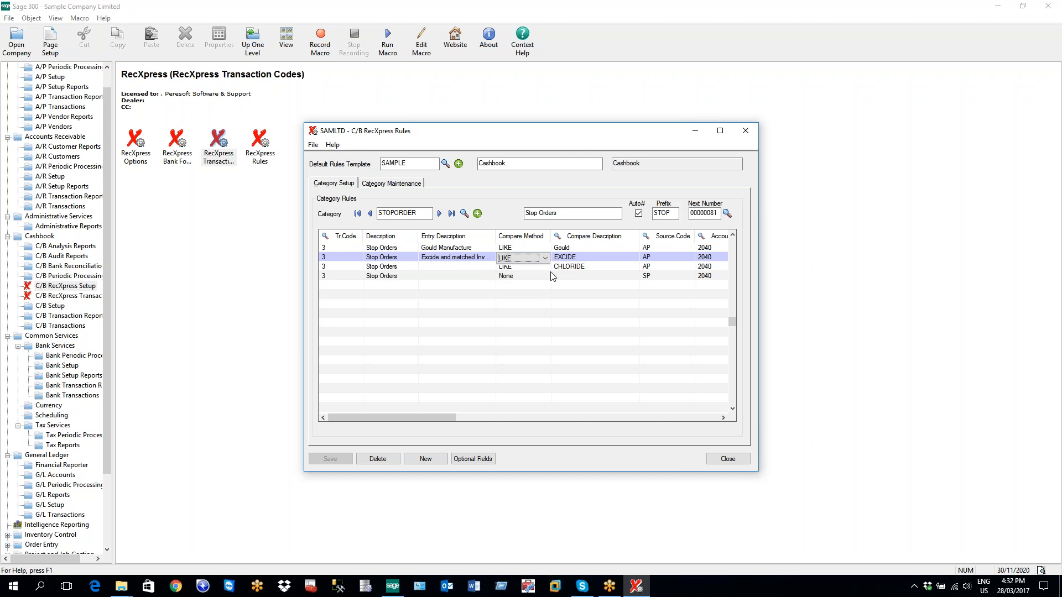
pyautogui.click(564, 257)
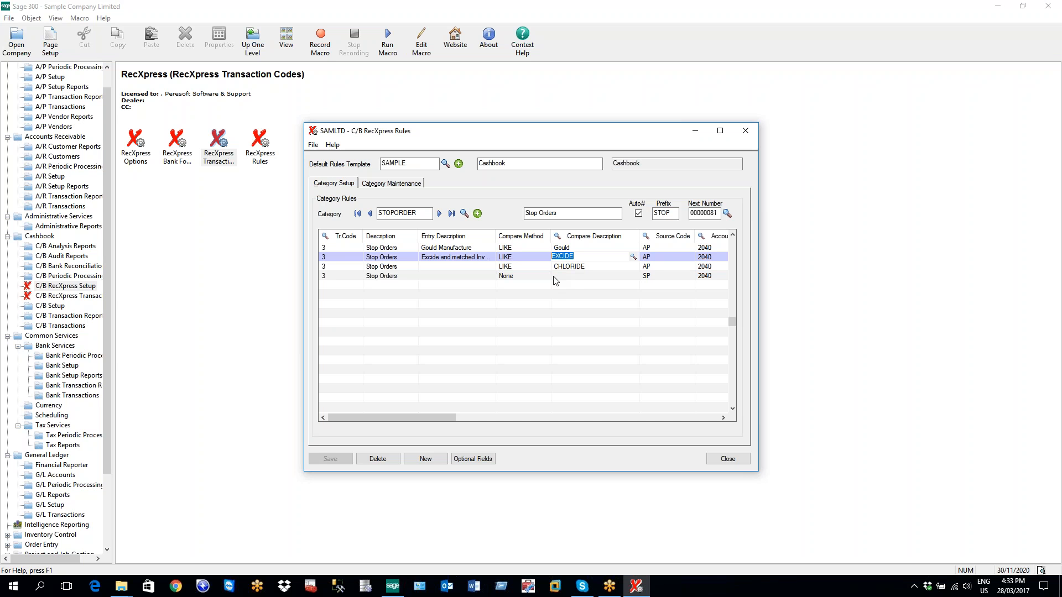
# Set the EXCIDE rule's compare method to LIKE (?) and its compare description to E?CI?E.
pyautogui.click(548, 258)
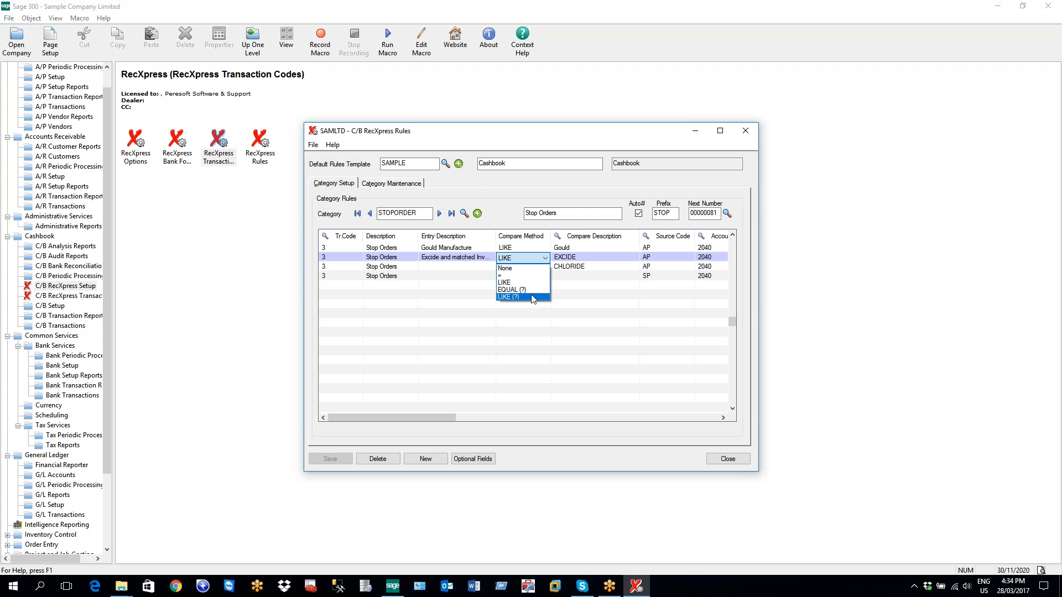
pyautogui.click(520, 298)
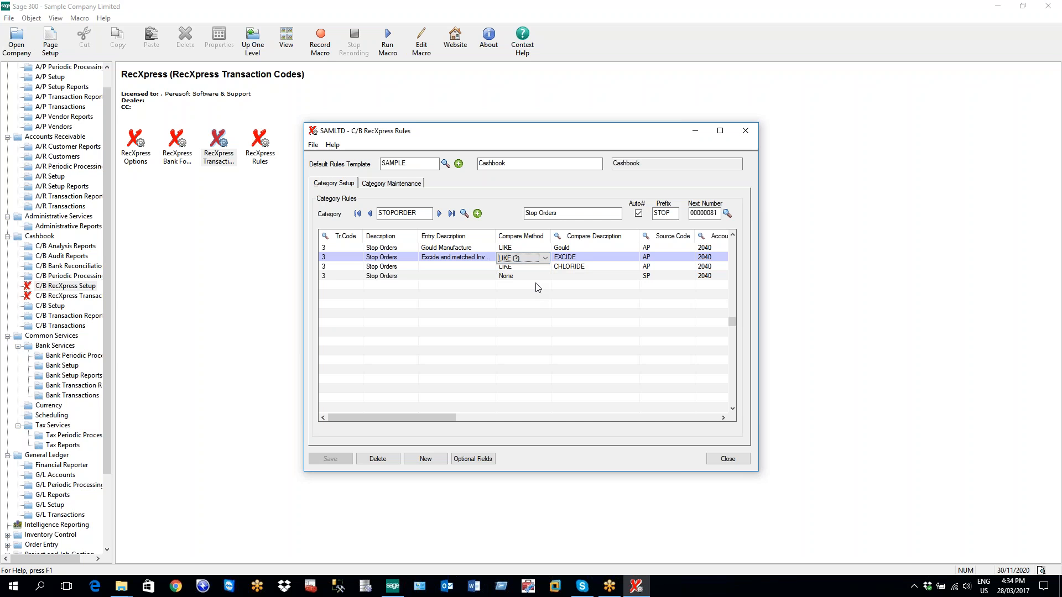
pyautogui.click(557, 259)
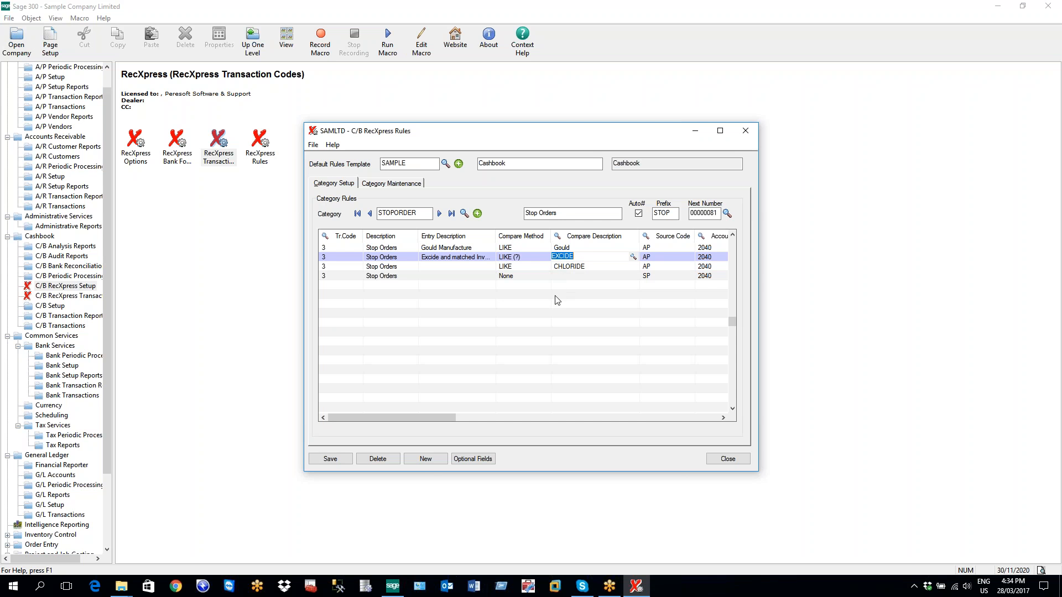
pyautogui.click(556, 256)
pyautogui.press('Delete')
pyautogui.write('?')
pyautogui.press('Delete')
pyautogui.write('?')
# Examine the E?CI?E rule's statement amount, and the entry descriptions of the E?CI?E and CHLORIDE rules.
pyautogui.moveTo(428, 418); pyautogui.dragTo(520, 421)
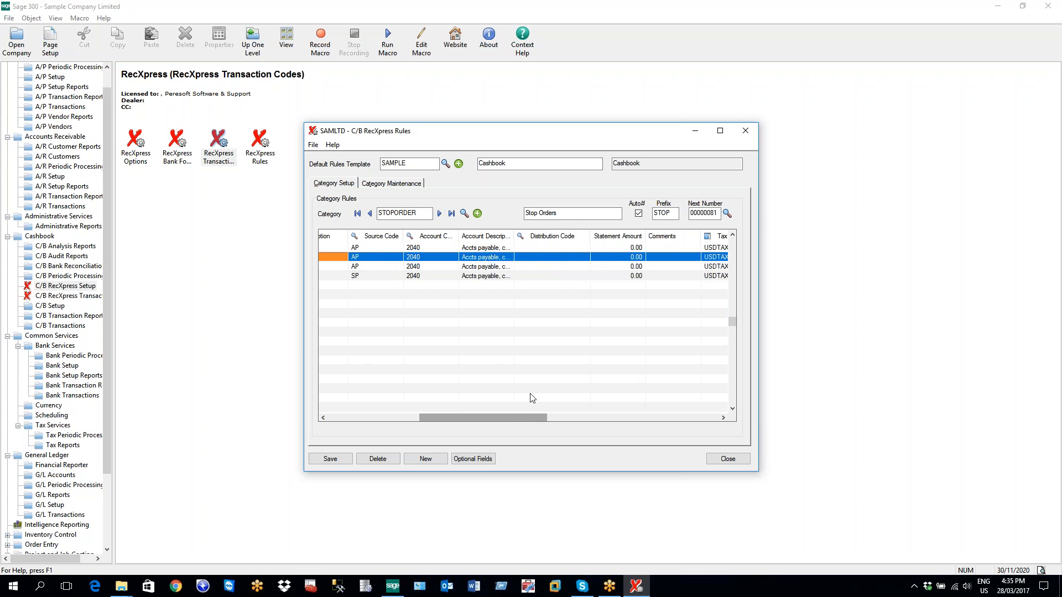
pyautogui.click(619, 258)
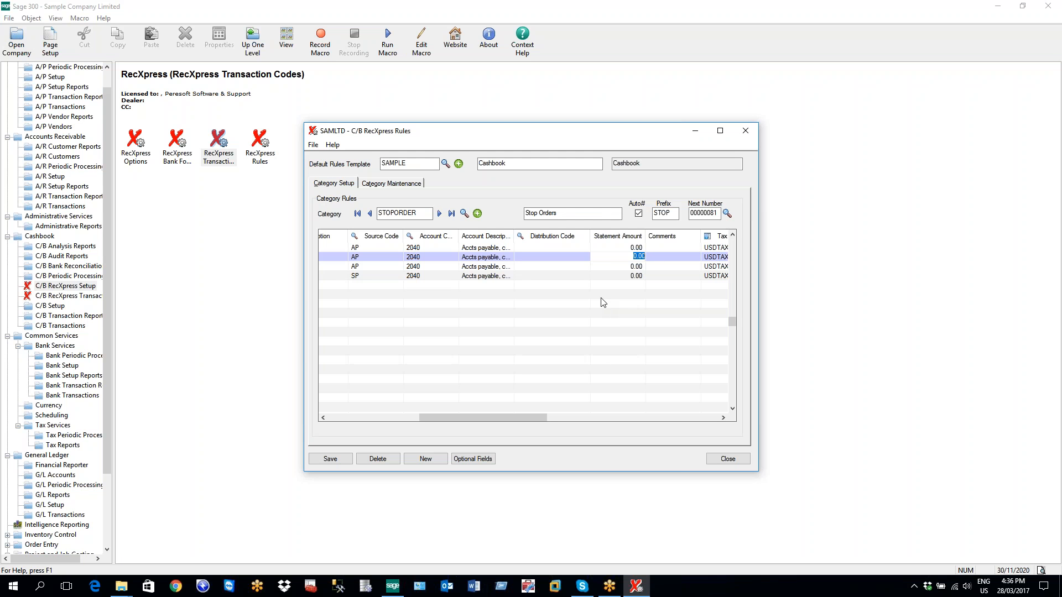
pyautogui.click(628, 256)
pyautogui.moveTo(456, 418); pyautogui.dragTo(344, 422)
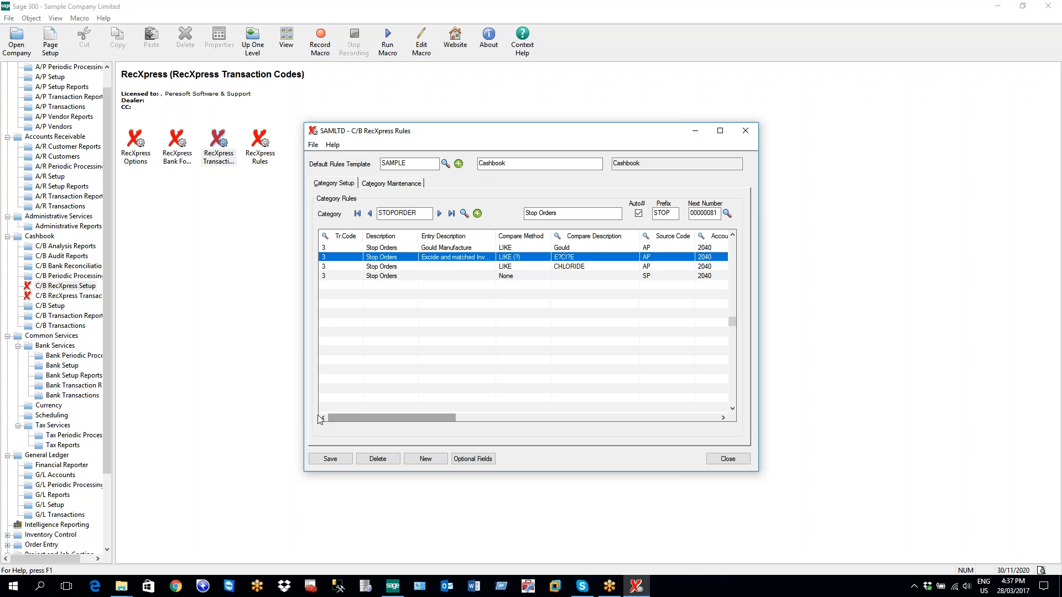
pyautogui.click(456, 258)
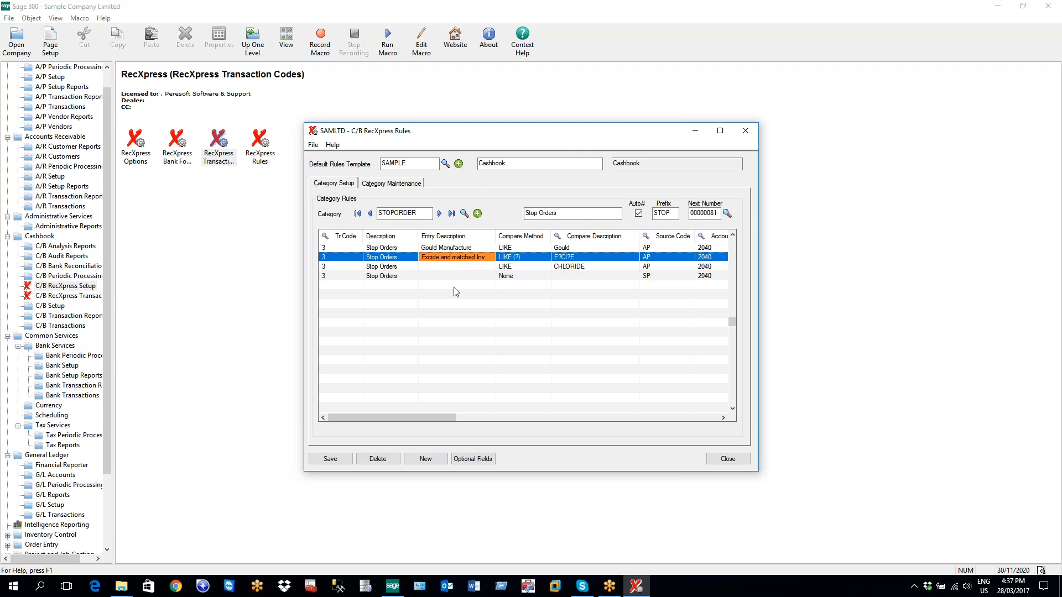
pyautogui.click(433, 265)
pyautogui.click(434, 266)
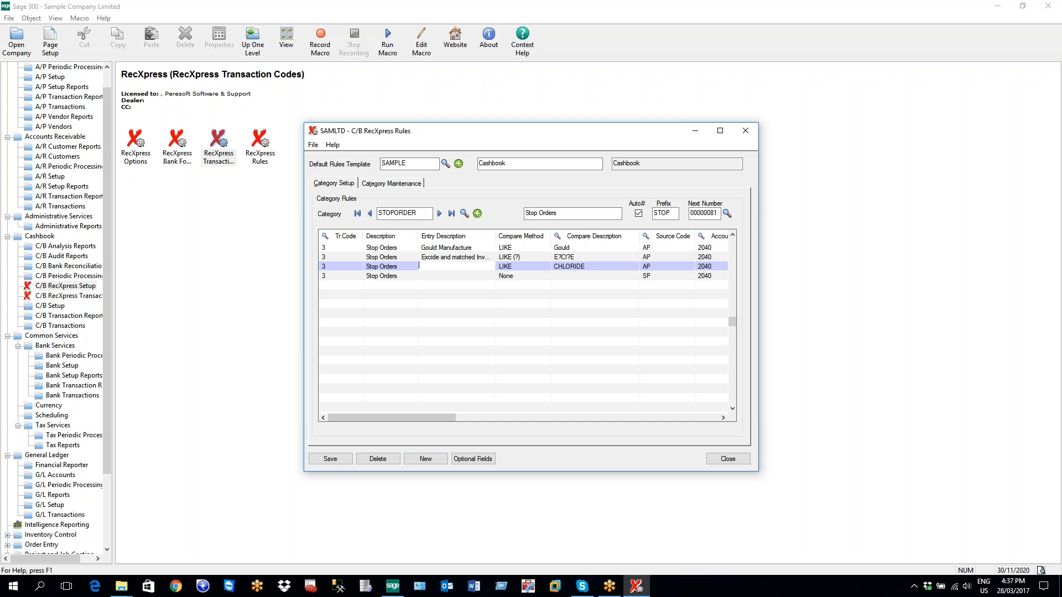
pyautogui.click(444, 258)
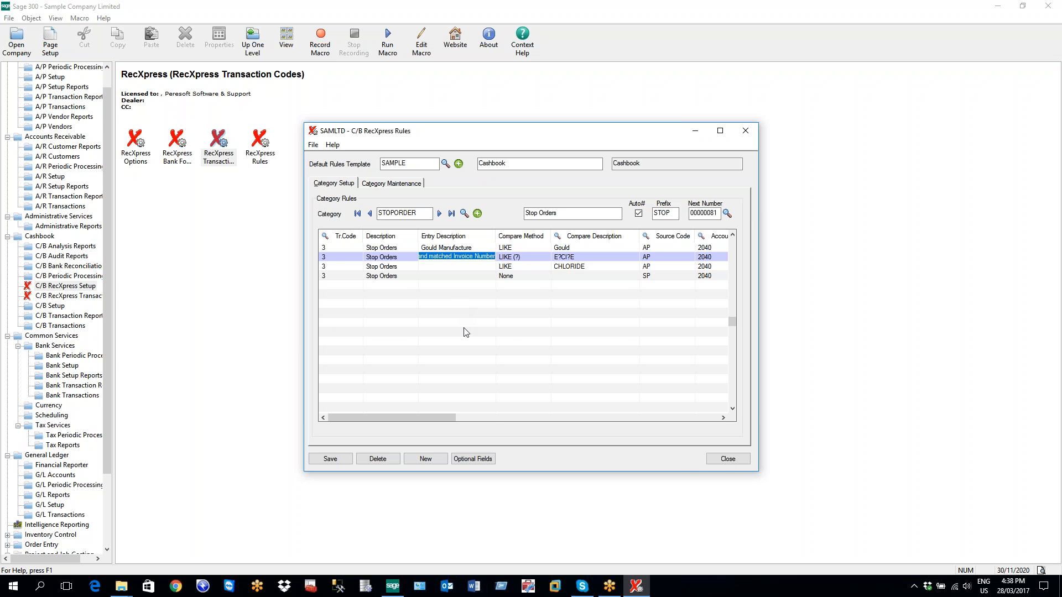
# Examine the source code, account code and distribution code fields of the E?CI?E rule.
pyautogui.moveTo(423, 419); pyautogui.dragTo(466, 417)
pyautogui.click(526, 256)
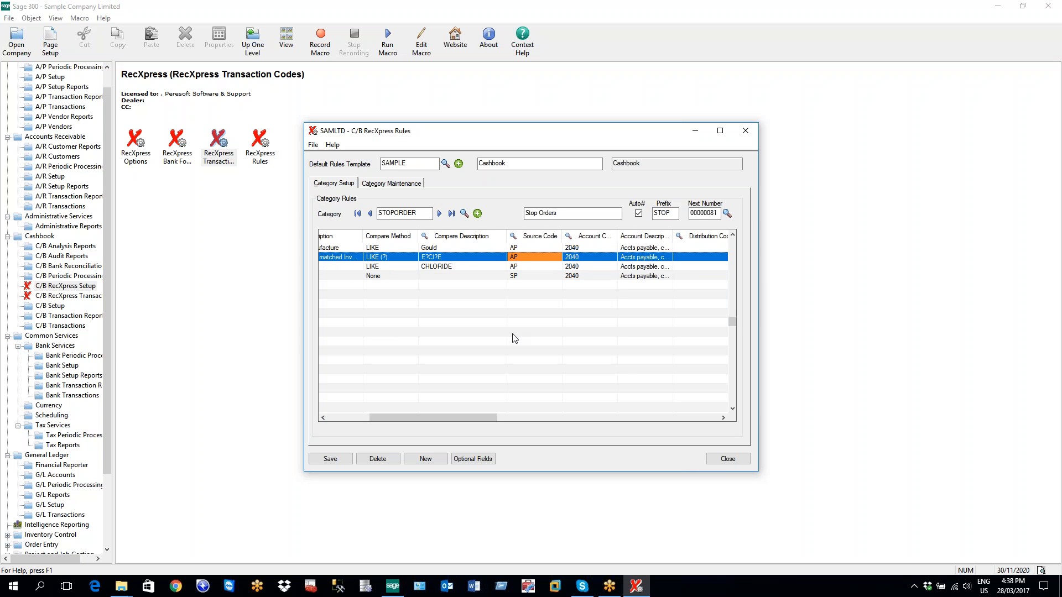
pyautogui.moveTo(489, 417); pyautogui.dragTo(510, 417)
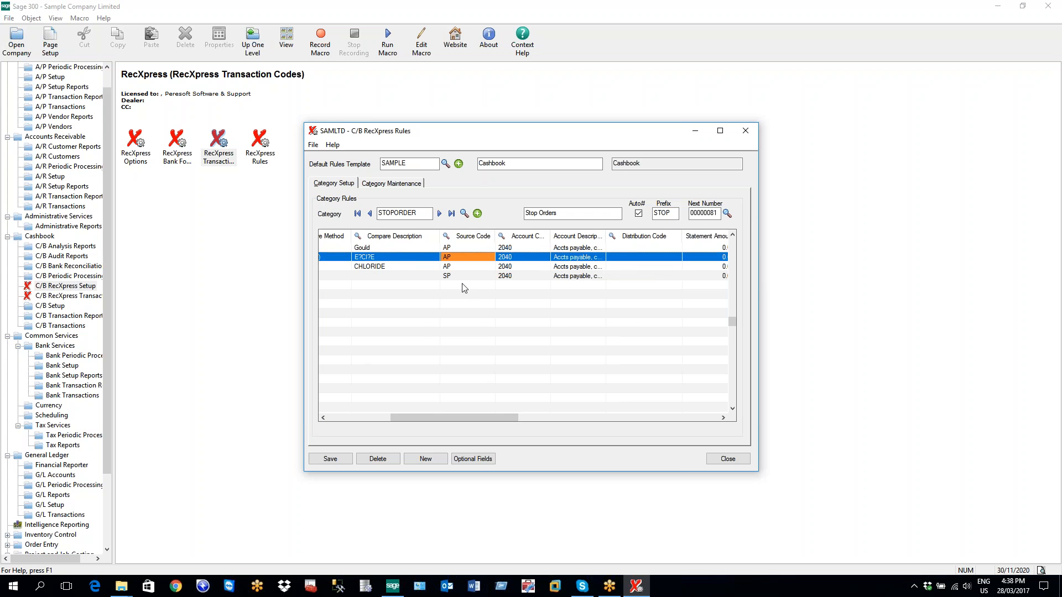
pyautogui.click(542, 258)
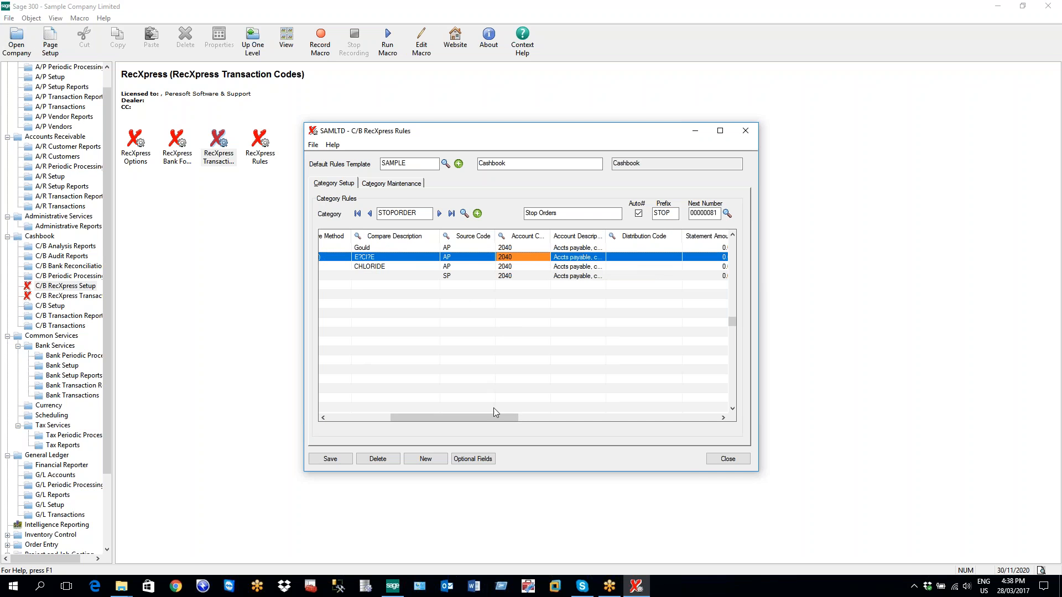
pyautogui.moveTo(493, 416); pyautogui.dragTo(508, 418)
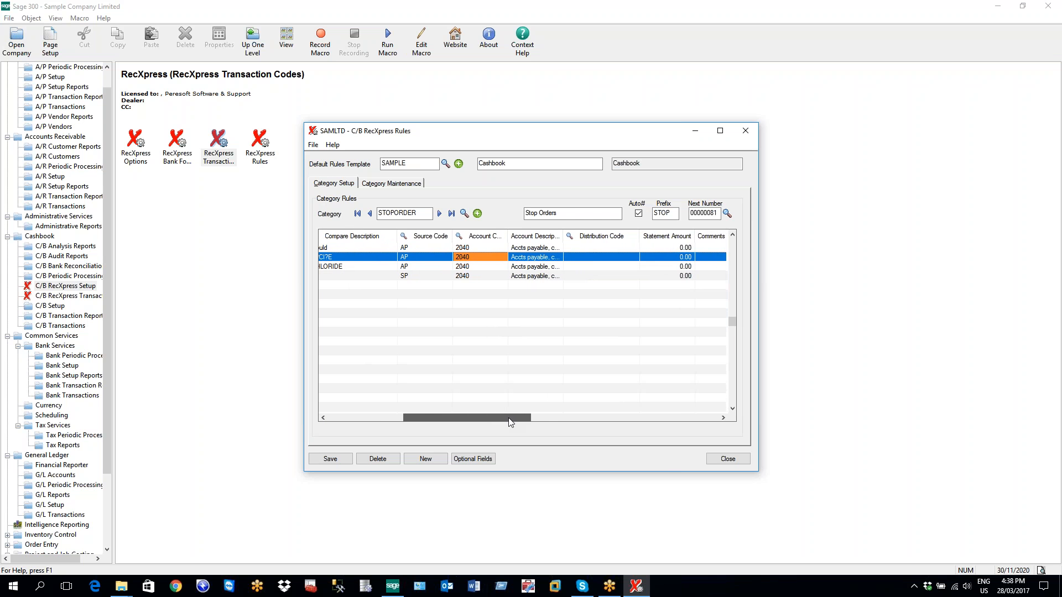
pyautogui.moveTo(508, 417); pyautogui.dragTo(526, 413)
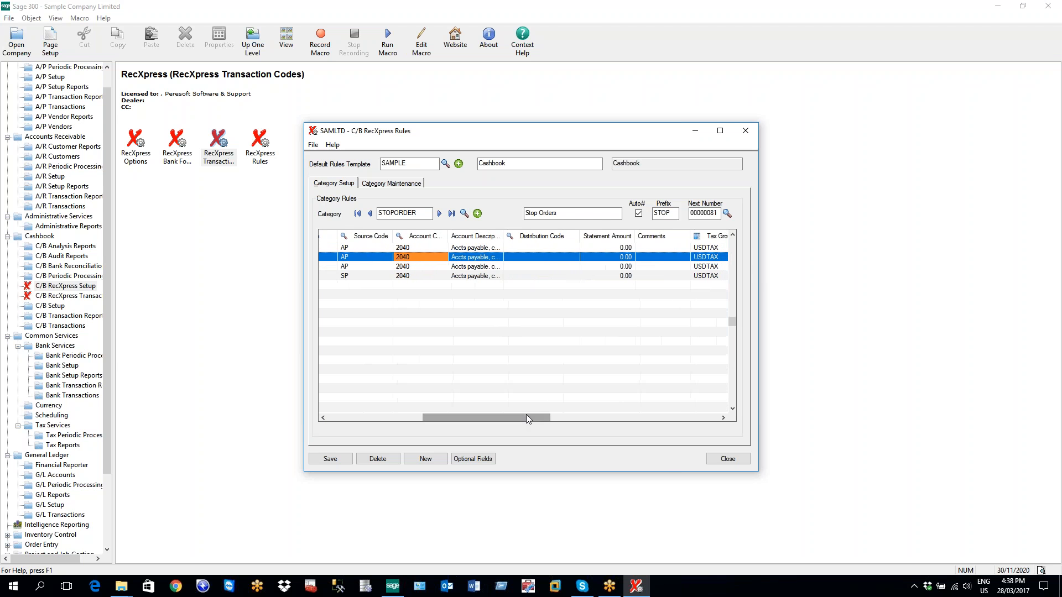
pyautogui.click(541, 257)
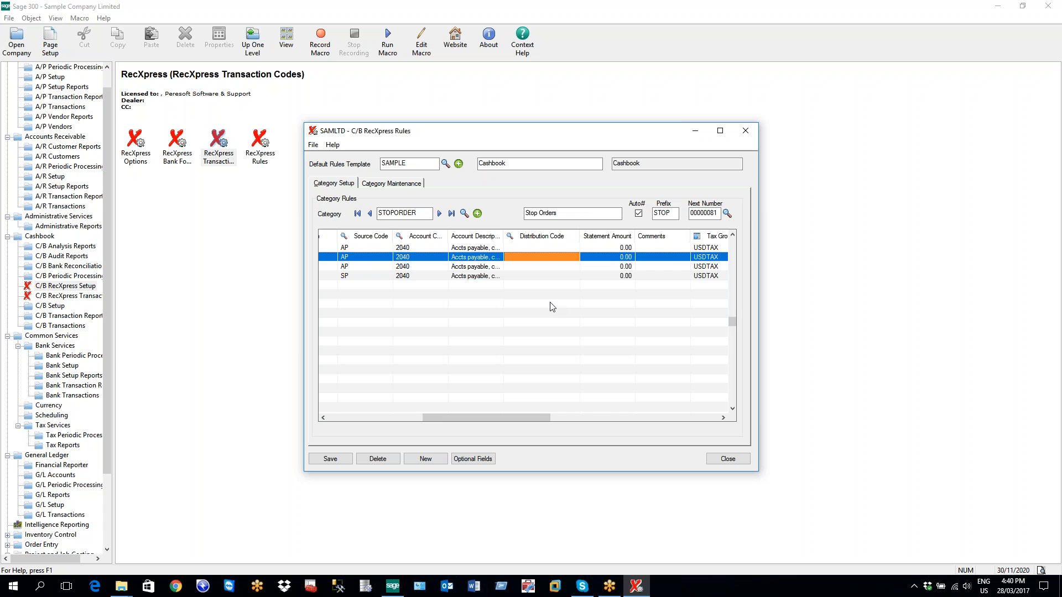
# Examine the E?CI?E rule's comments, tax settings, automatic numbering, entry type, vendor and auto allocate fields.
pyautogui.moveTo(530, 420); pyautogui.dragTo(583, 418)
pyautogui.click(482, 257)
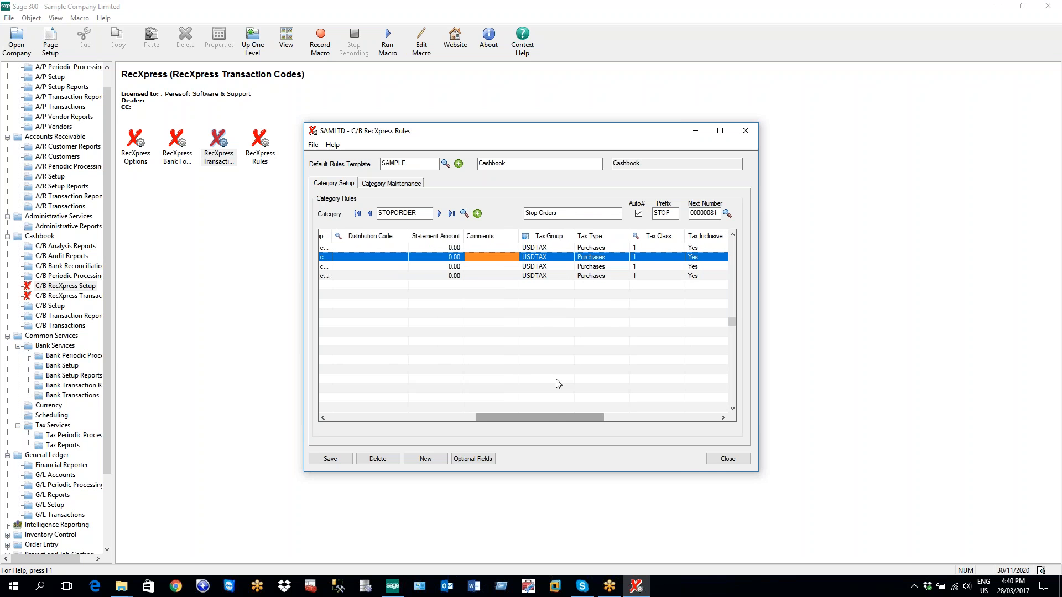
pyautogui.moveTo(556, 417); pyautogui.dragTo(609, 419)
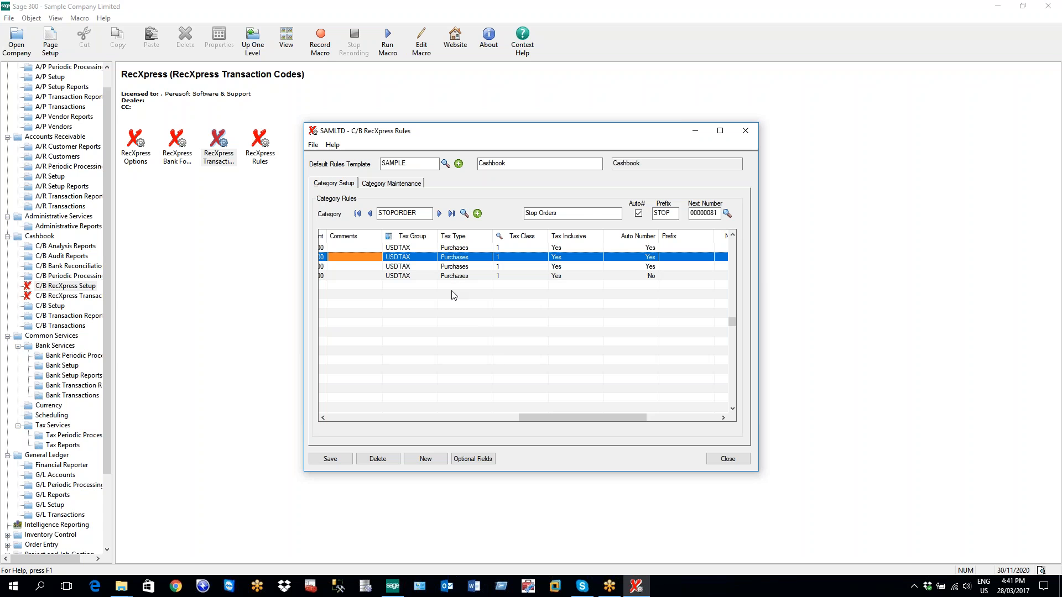
pyautogui.moveTo(537, 420); pyautogui.dragTo(546, 421)
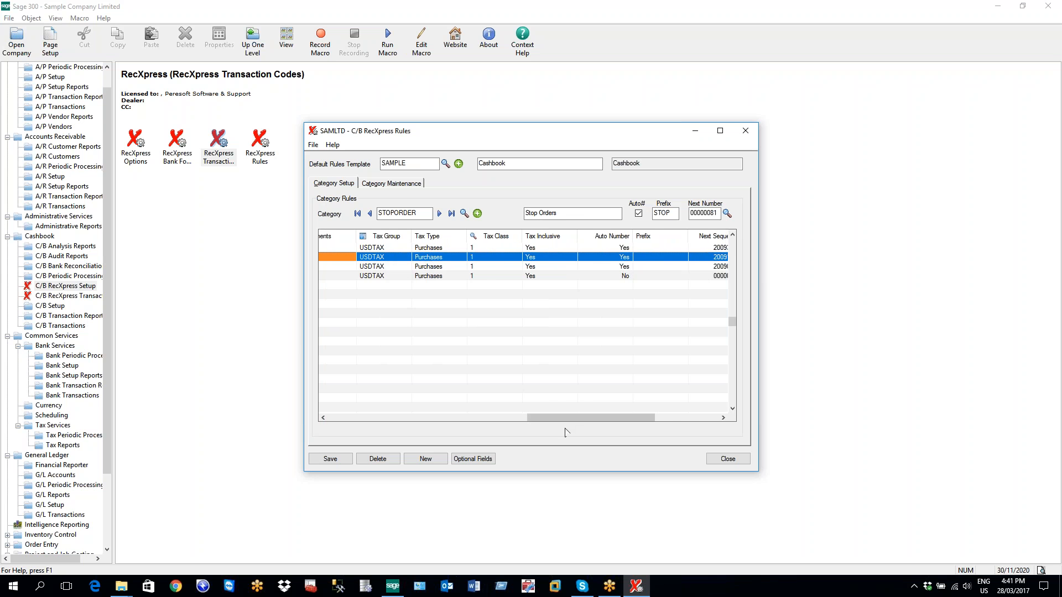
pyautogui.moveTo(572, 419); pyautogui.dragTo(600, 417)
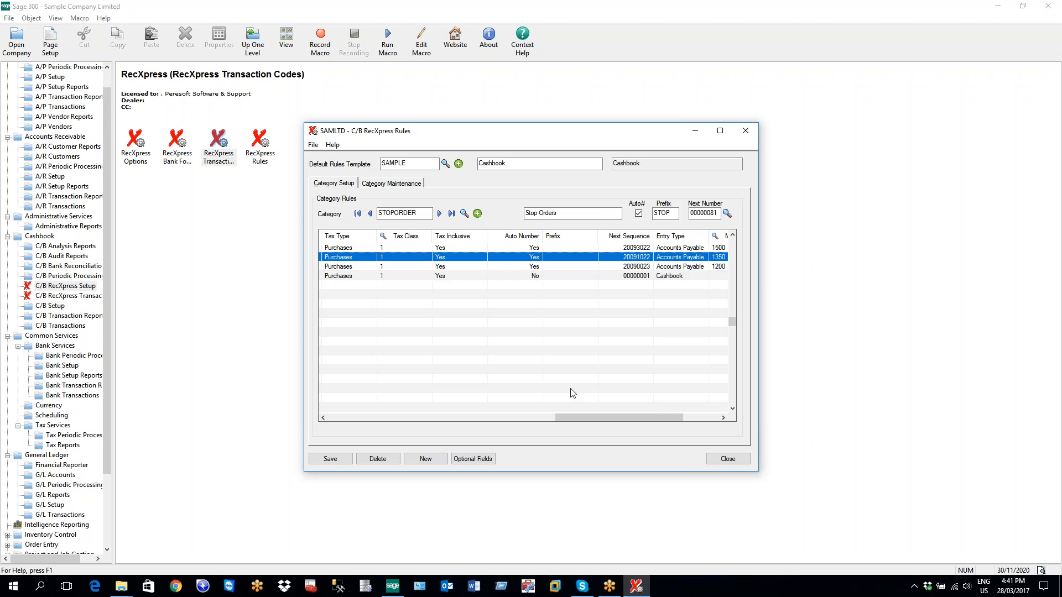
pyautogui.moveTo(590, 420); pyautogui.dragTo(626, 408)
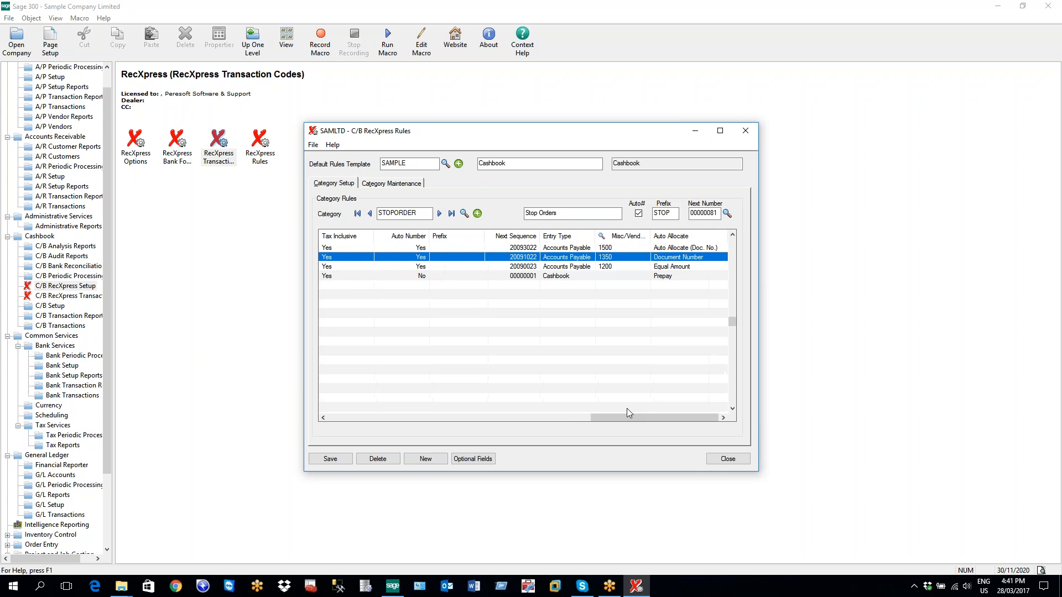
# View the entry type options for the E?CI?E rule, and open the entry type of the last stop order rule.
pyautogui.click(592, 260)
pyautogui.click(592, 260)
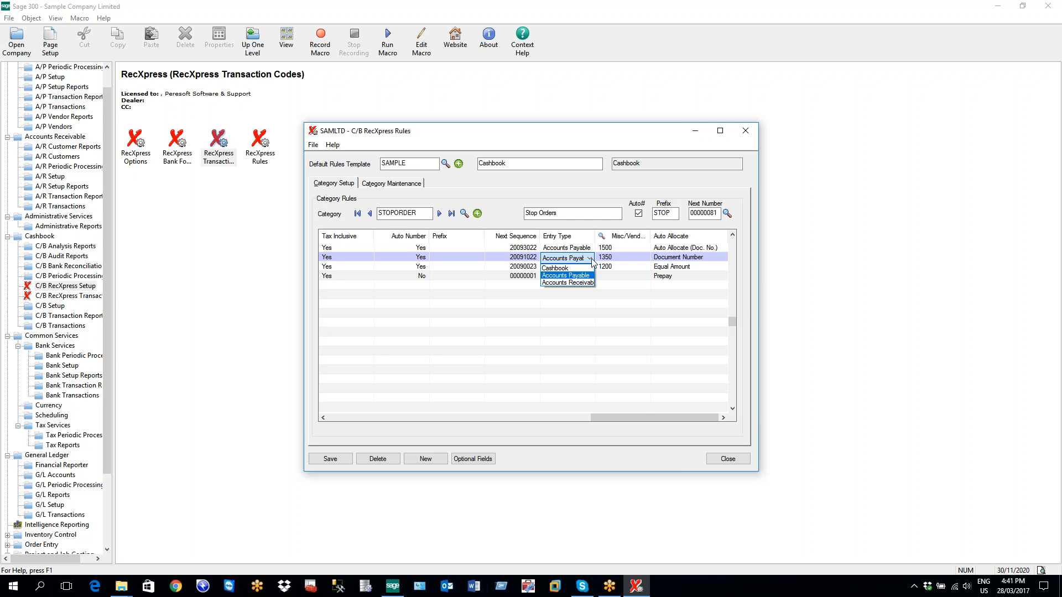
pyautogui.click(590, 259)
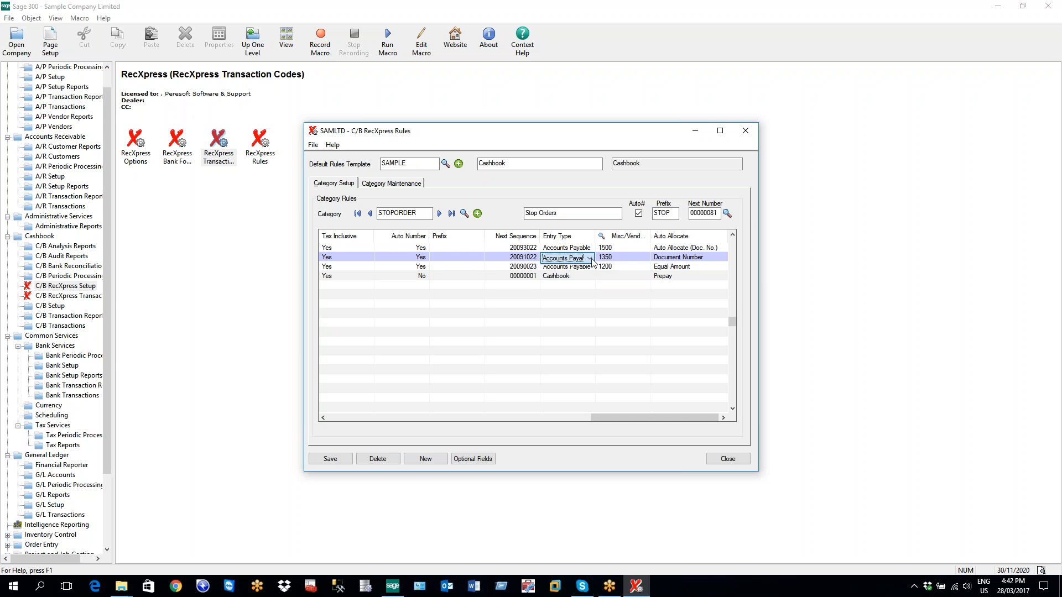
pyautogui.click(587, 277)
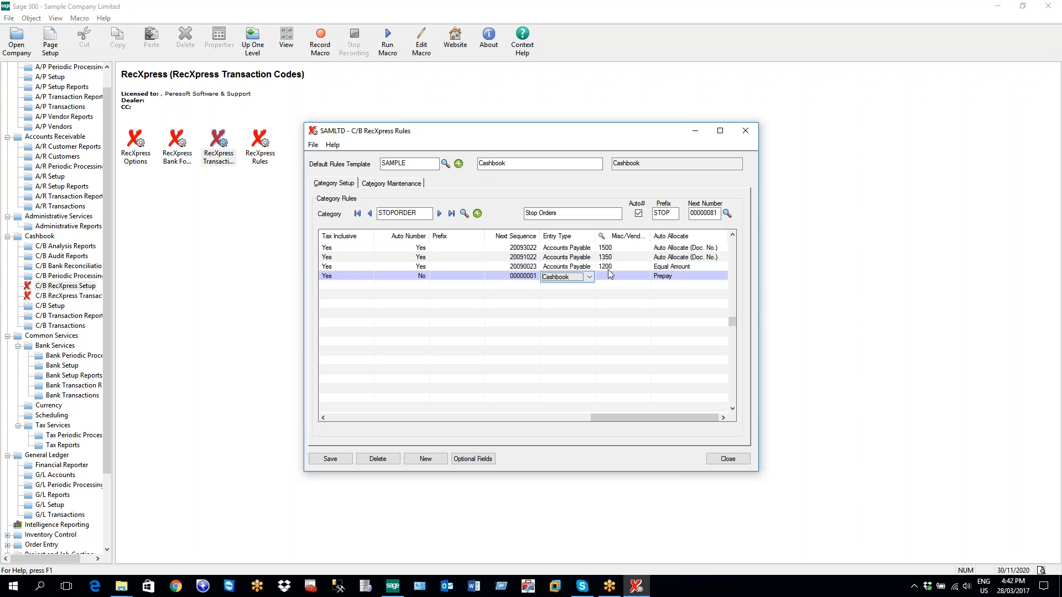
# Set the auto allocate option of the vendor 1200 stop order rule to Auto Allocate (Due Date).
pyautogui.click(615, 280)
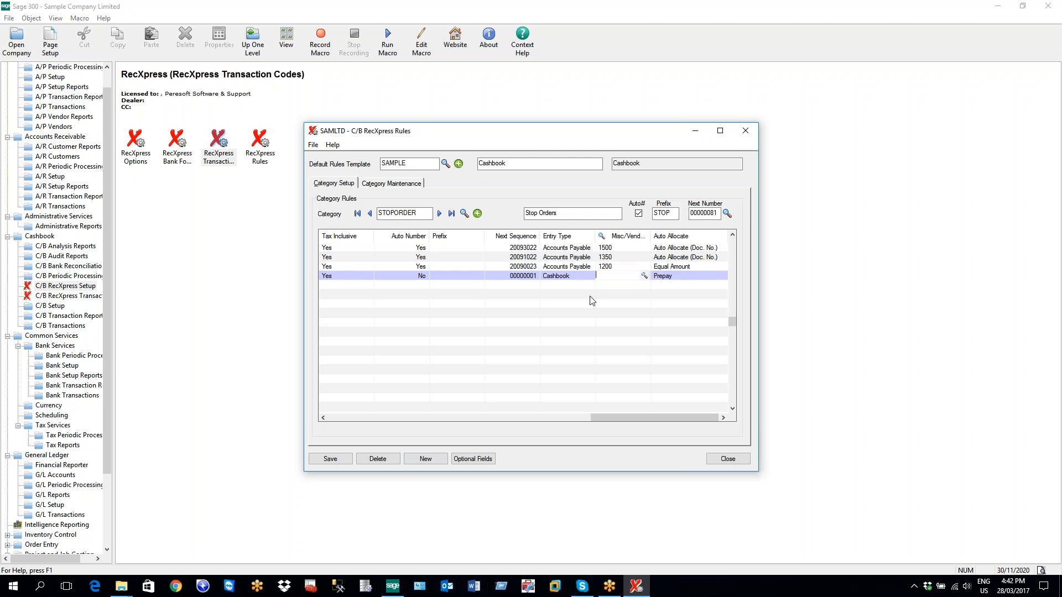
pyautogui.click(588, 268)
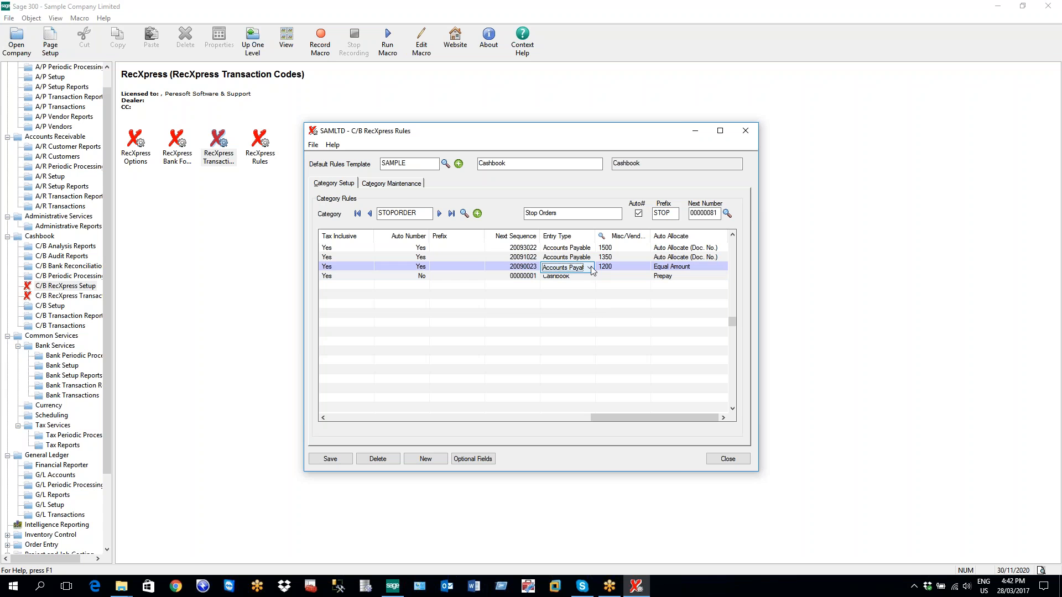
pyautogui.press('Tab')
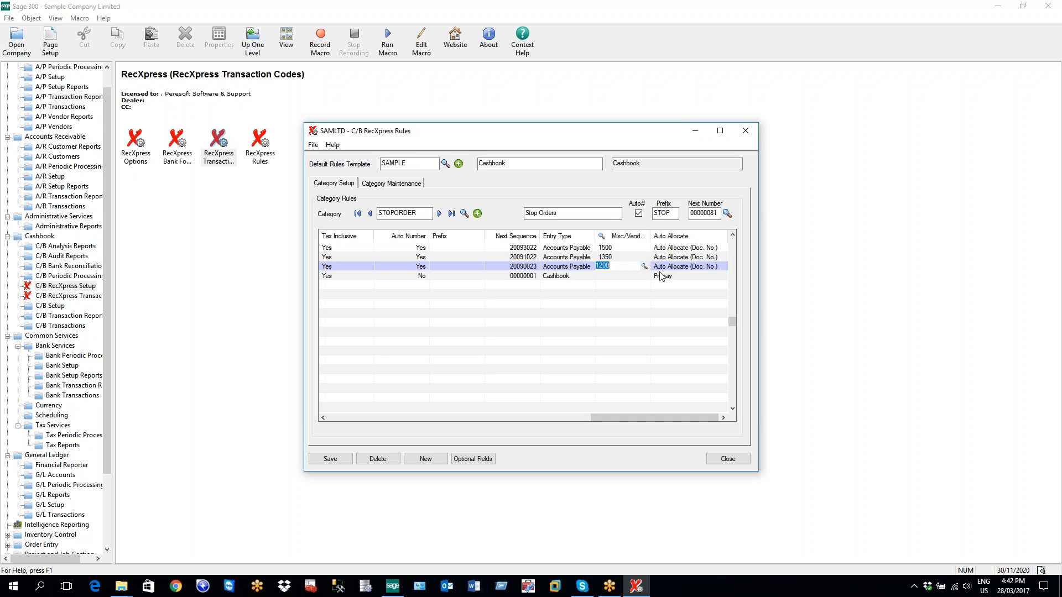
pyautogui.click(679, 268)
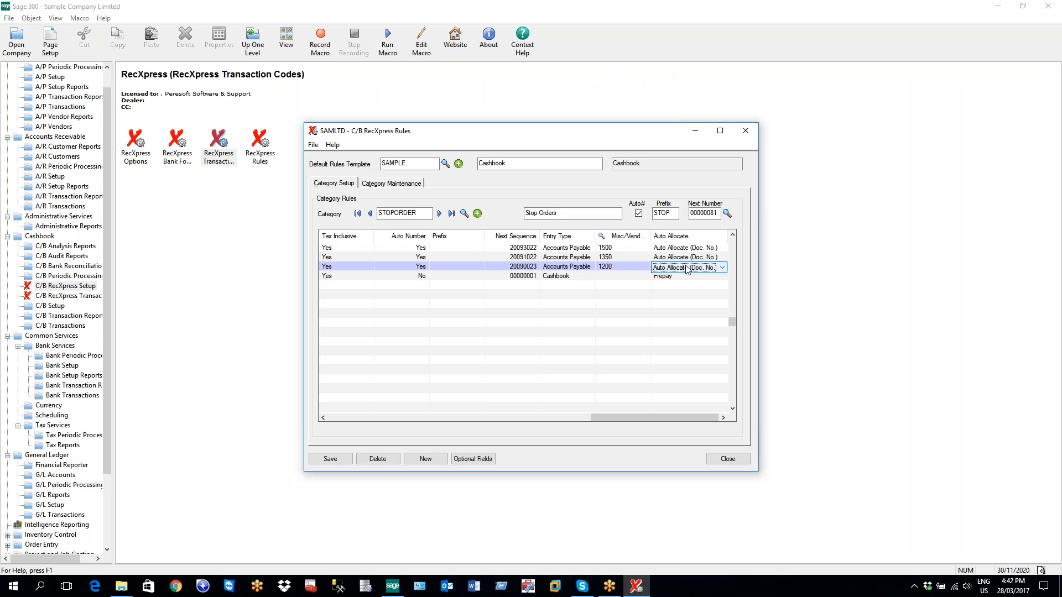
pyautogui.click(722, 269)
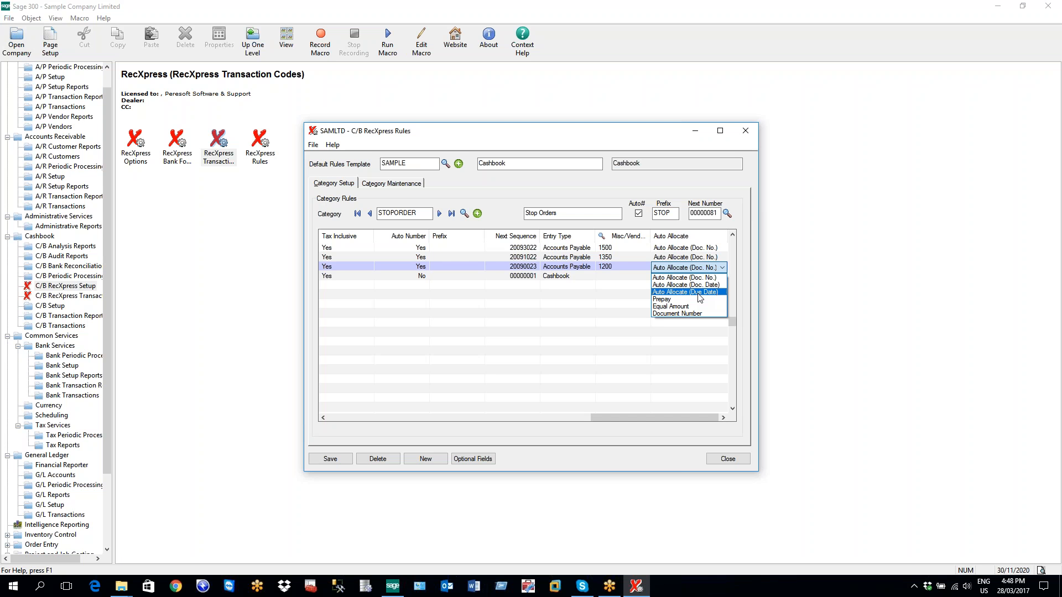
pyautogui.click(700, 292)
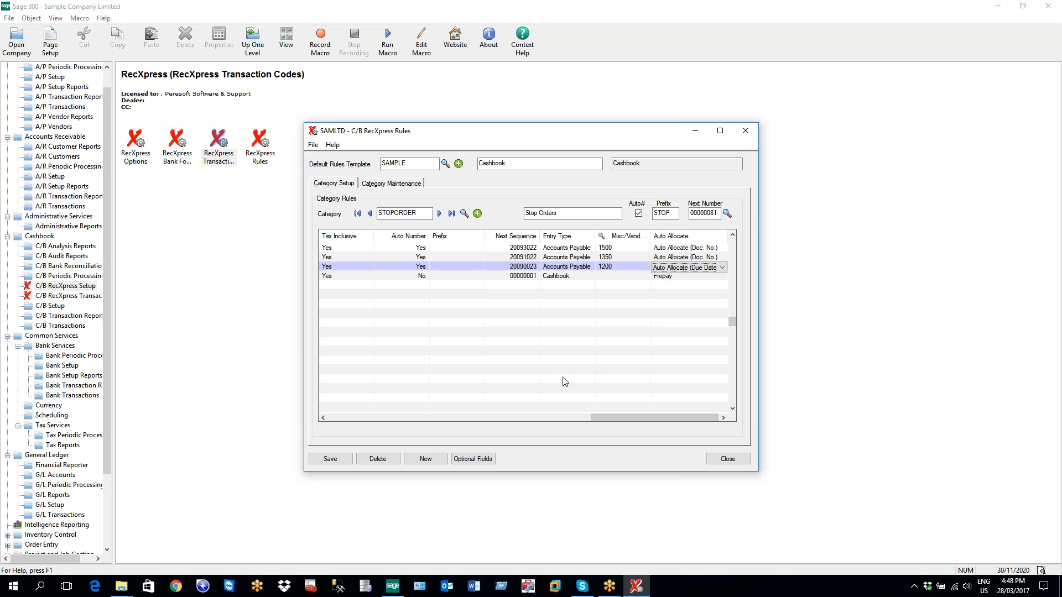
# View the optional fields of the vendor 1200 rule and the auto allocate options of the vendor 1500 rule.
pyautogui.click(478, 460)
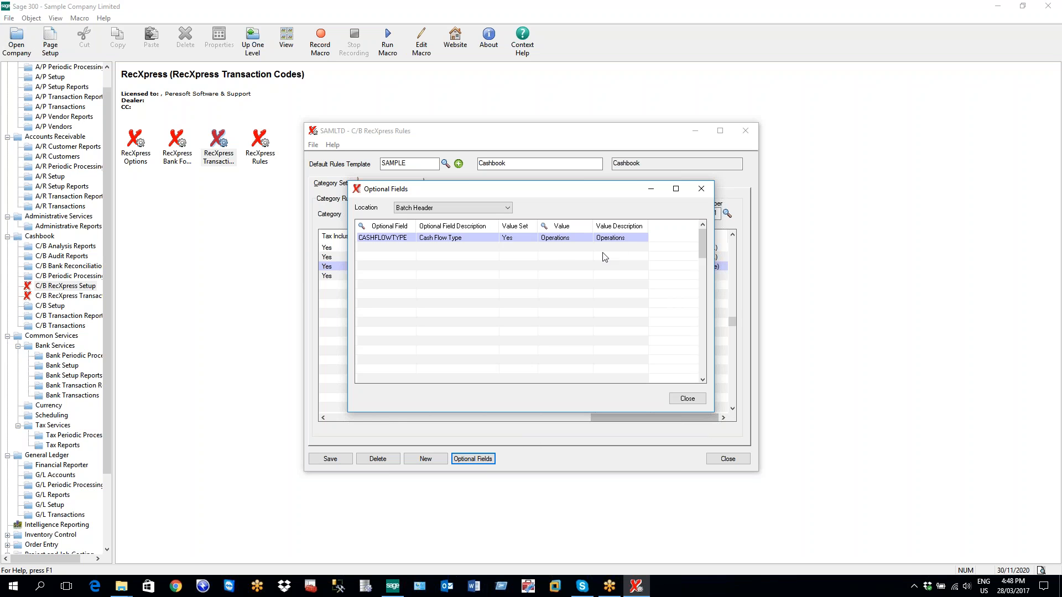
pyautogui.click(701, 189)
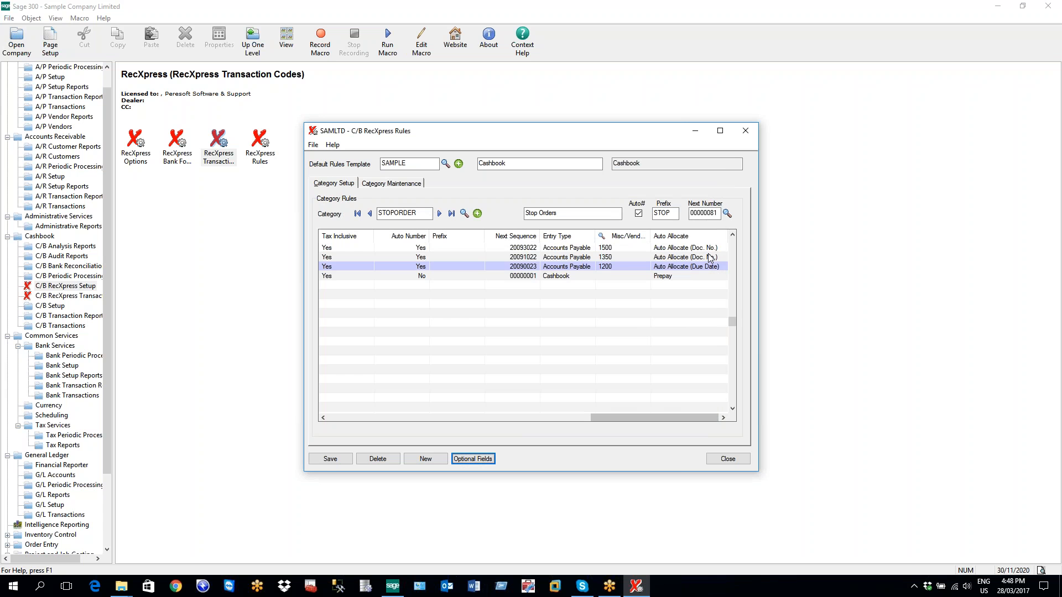
pyautogui.click(710, 249)
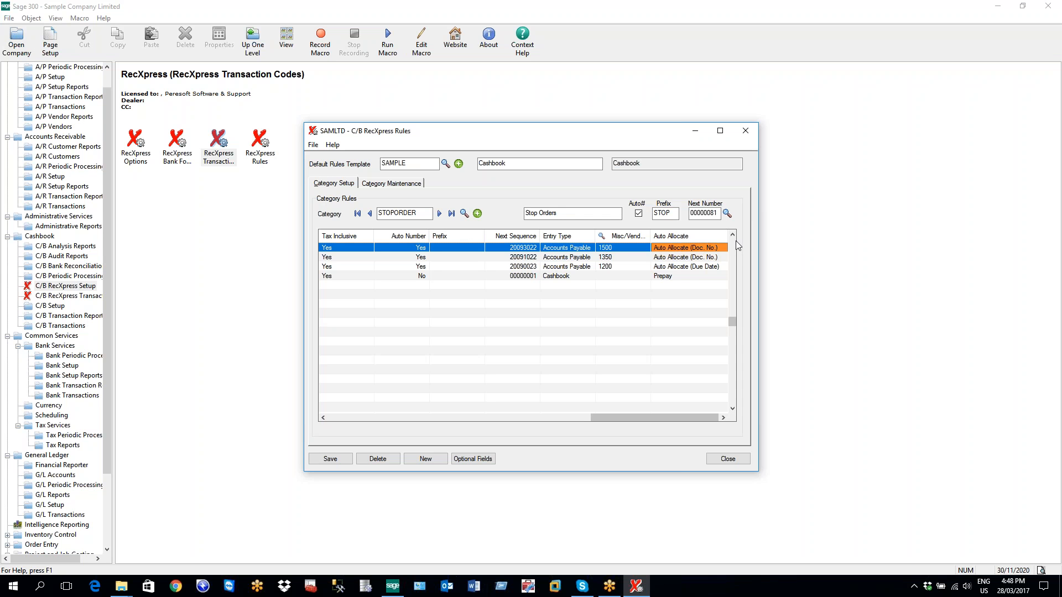
pyautogui.click(725, 249)
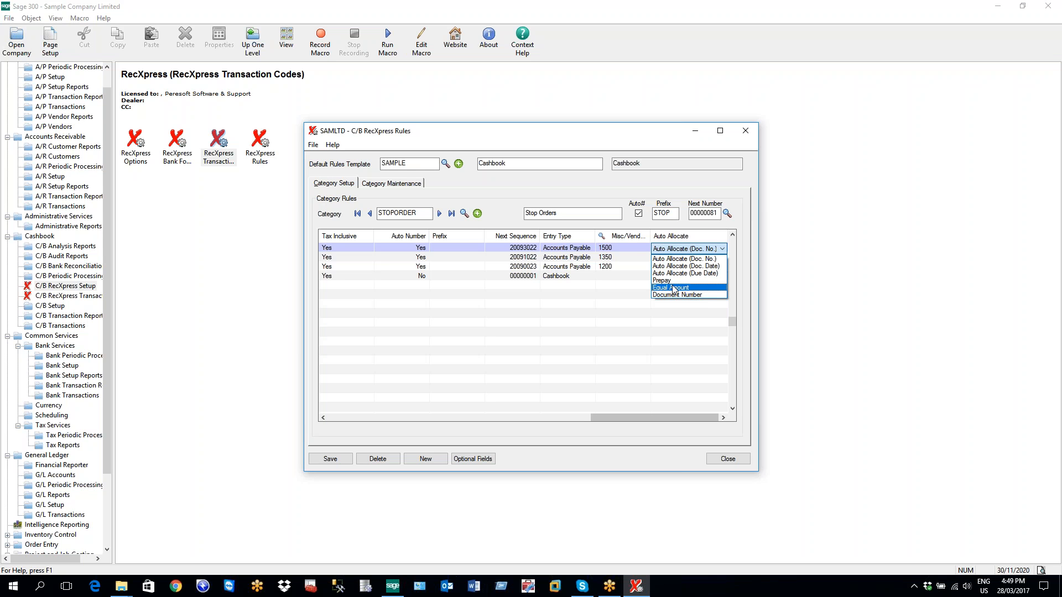
pyautogui.click(691, 258)
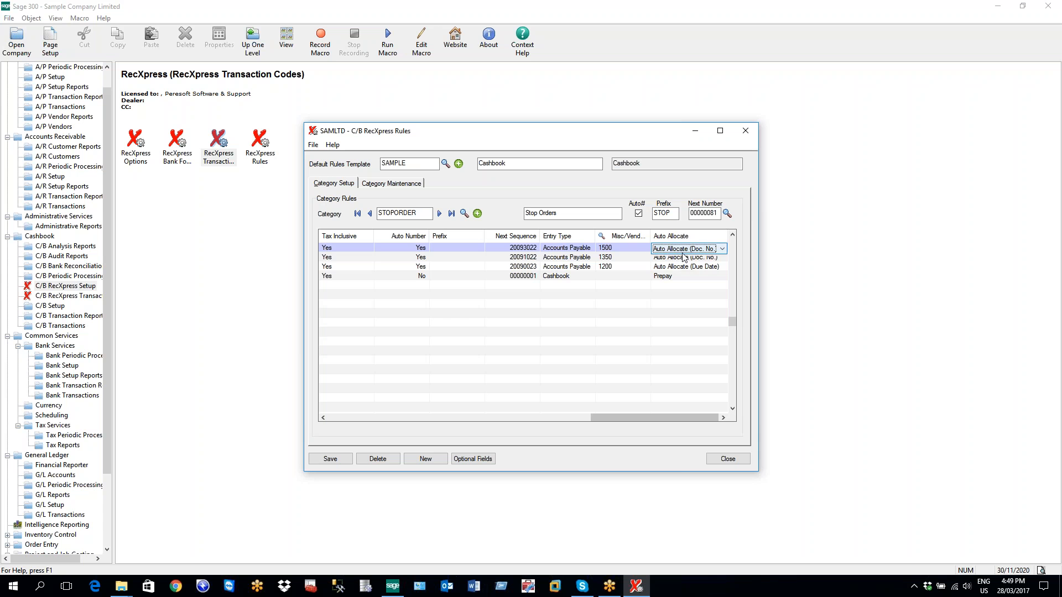
pyautogui.click(722, 250)
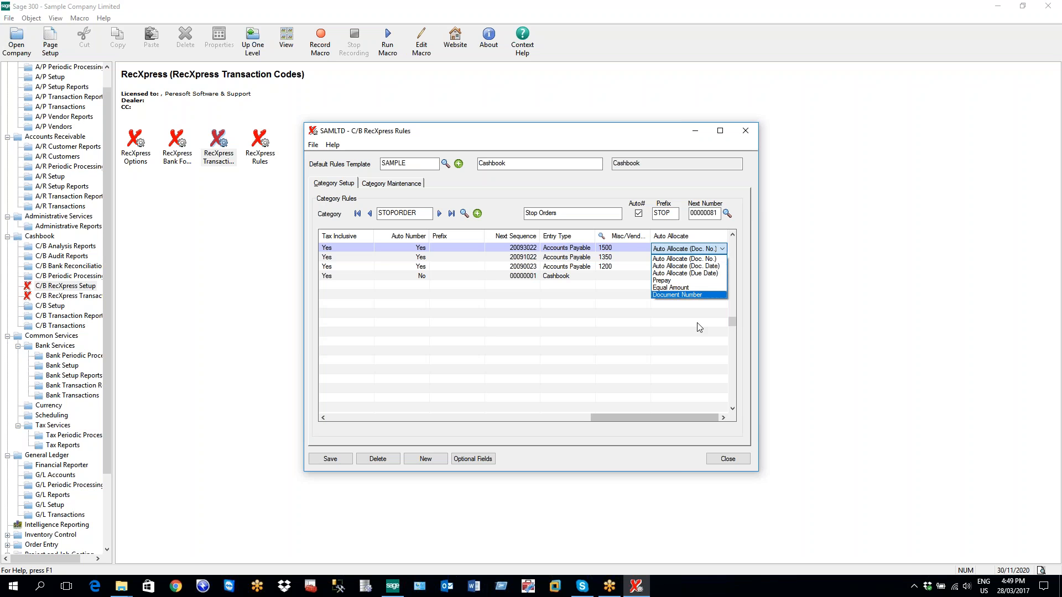
pyautogui.click(699, 327)
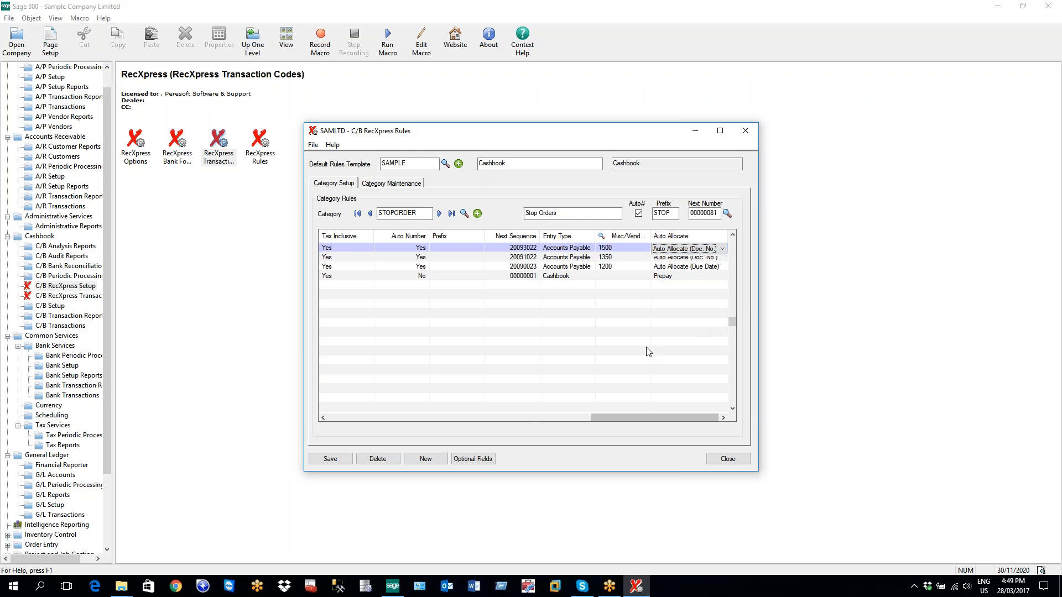
# Examine the vendor 1500 rule's optional fields for the Batch Header and Batch Detail locations.
pyautogui.click(481, 460)
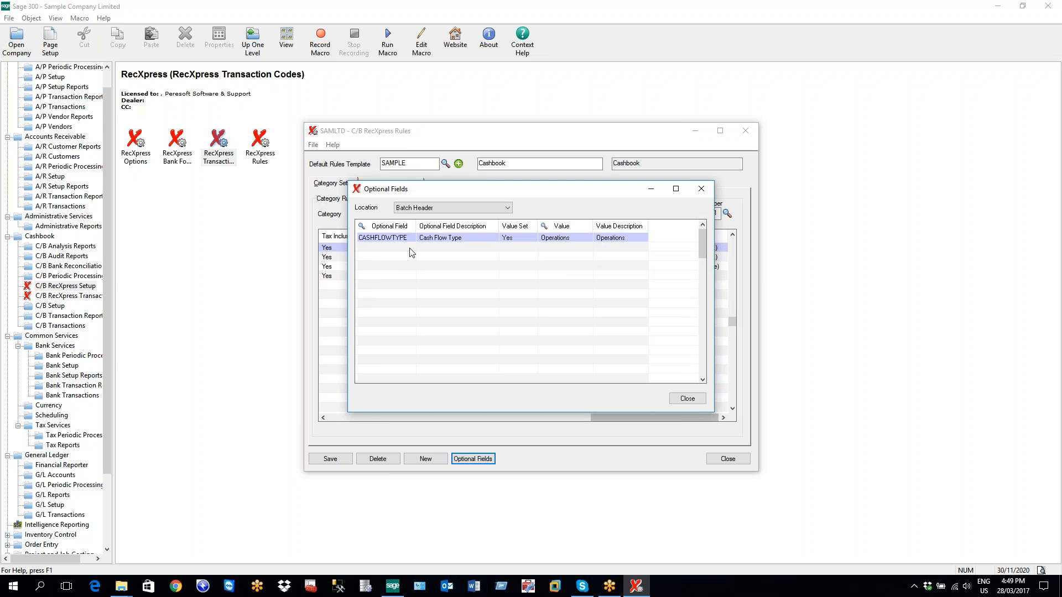
pyautogui.click(437, 240)
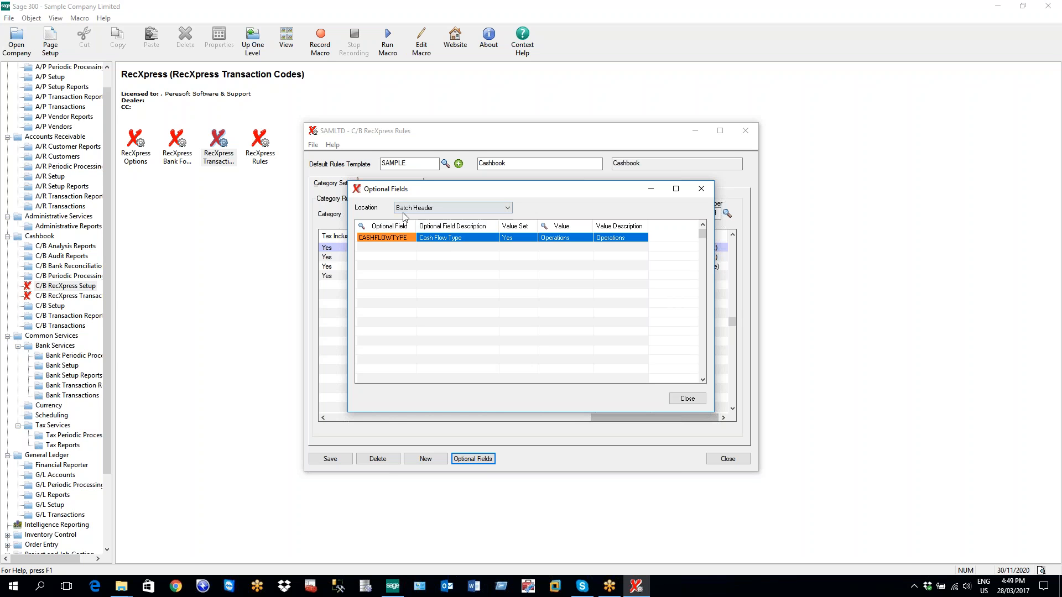
pyautogui.click(436, 210)
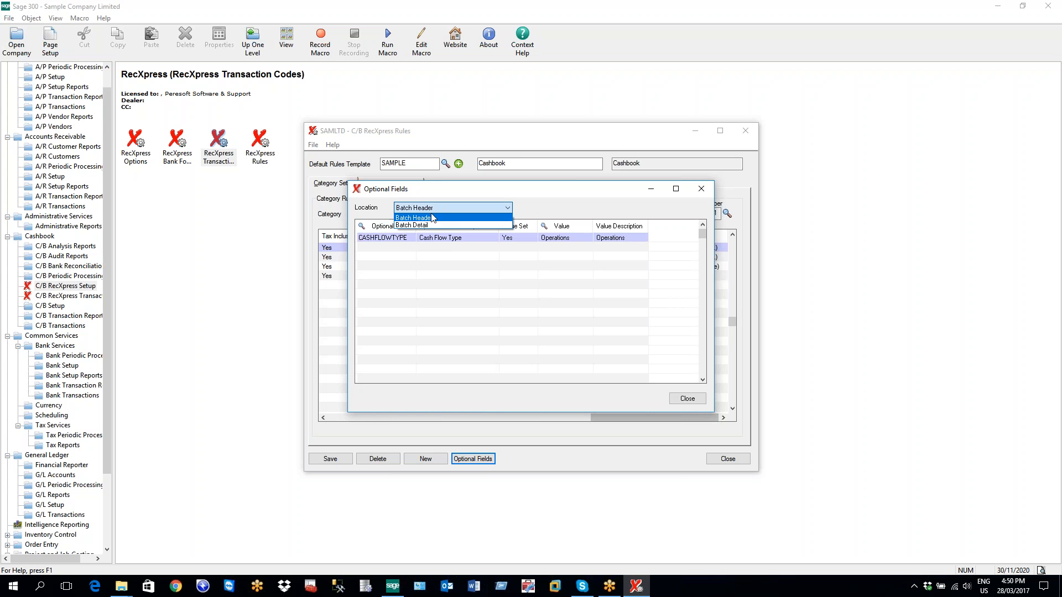
pyautogui.click(431, 220)
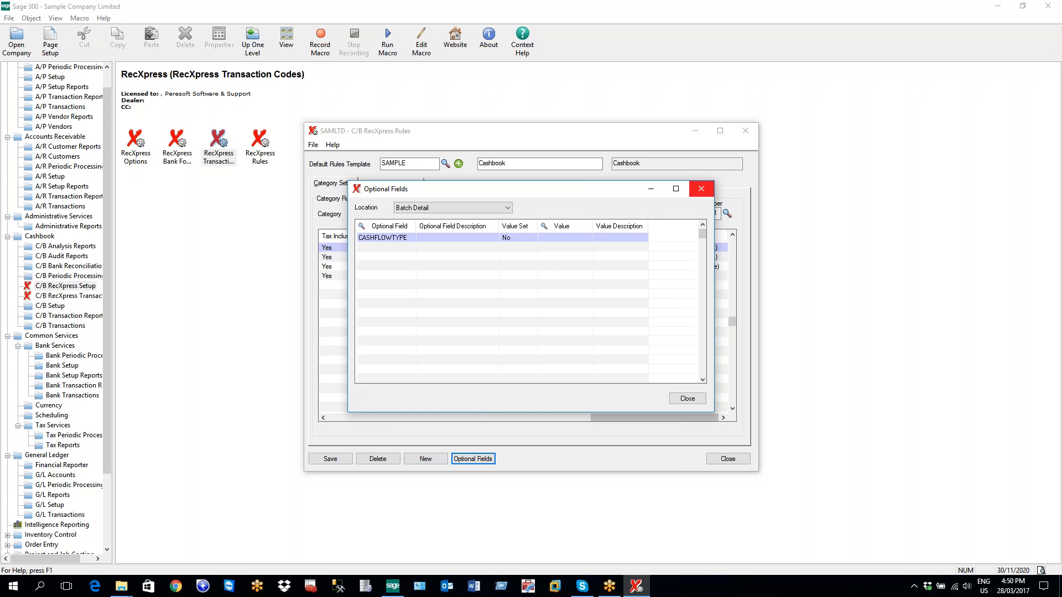
pyautogui.click(703, 191)
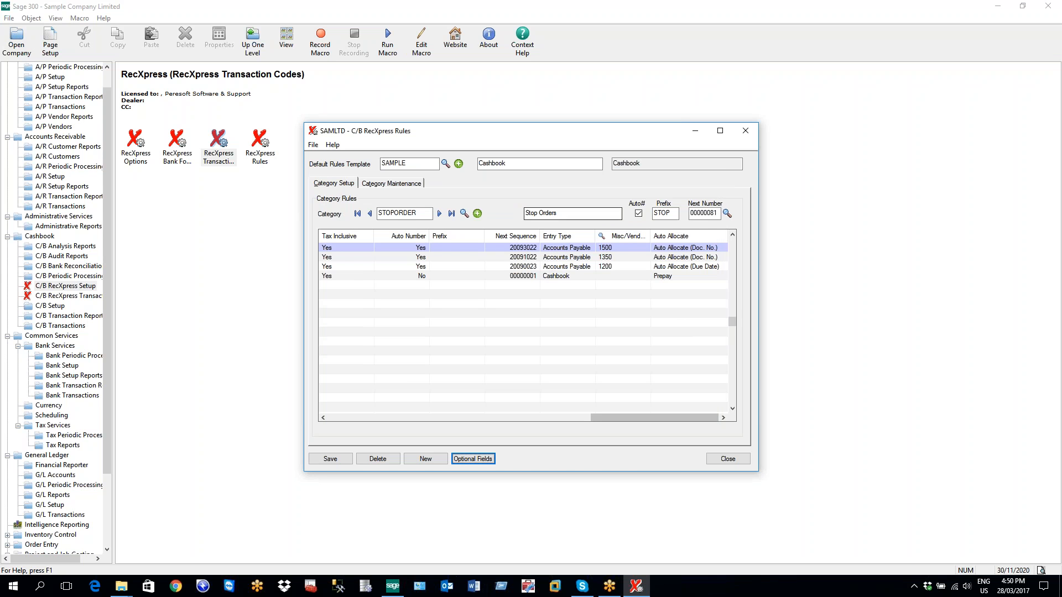
# Go to category maintenance without saving the SAMPLE template changes, and load the DEPOSITS and AR categories side by side.
pyautogui.click(397, 185)
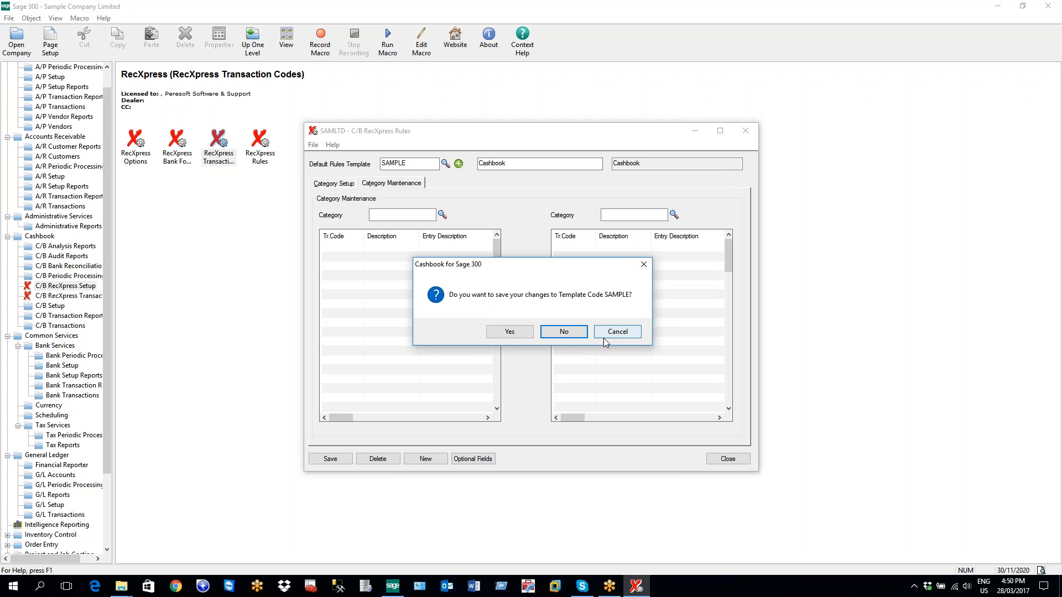
pyautogui.click(564, 332)
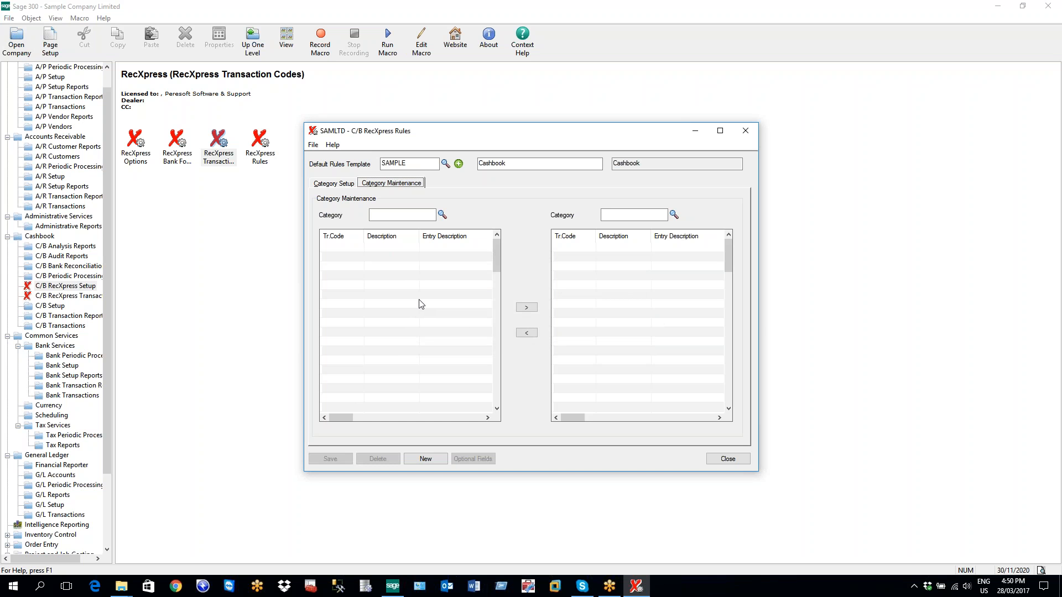
pyautogui.click(443, 214)
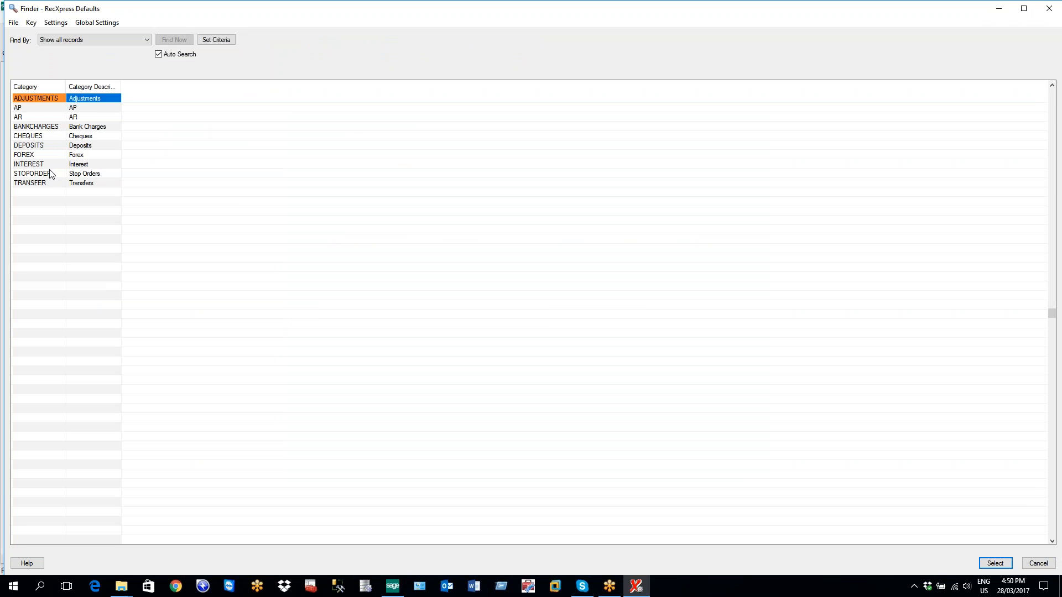
pyautogui.click(37, 147)
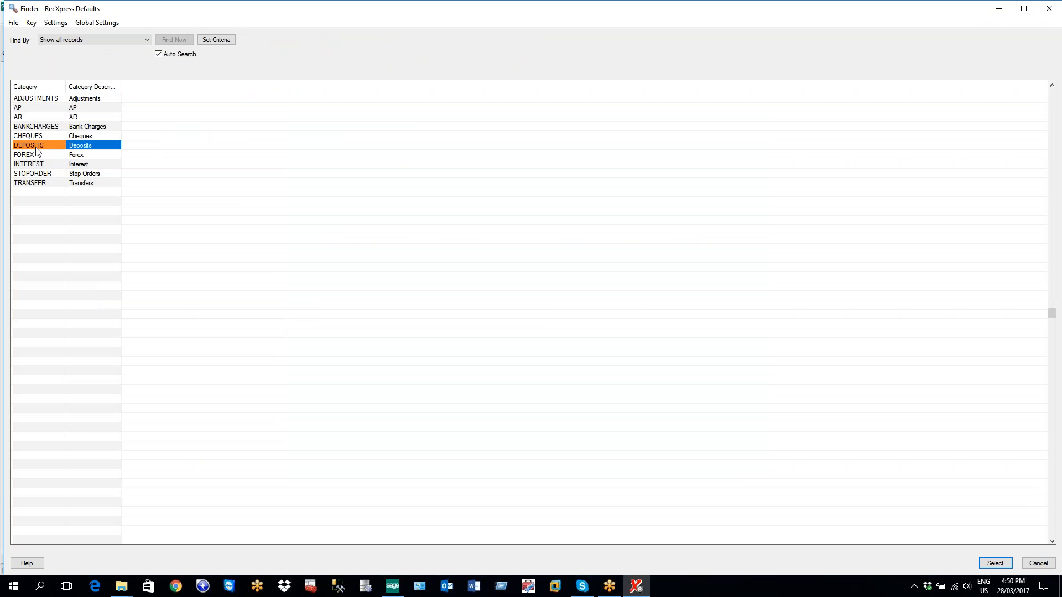
pyautogui.doubleClick(36, 148)
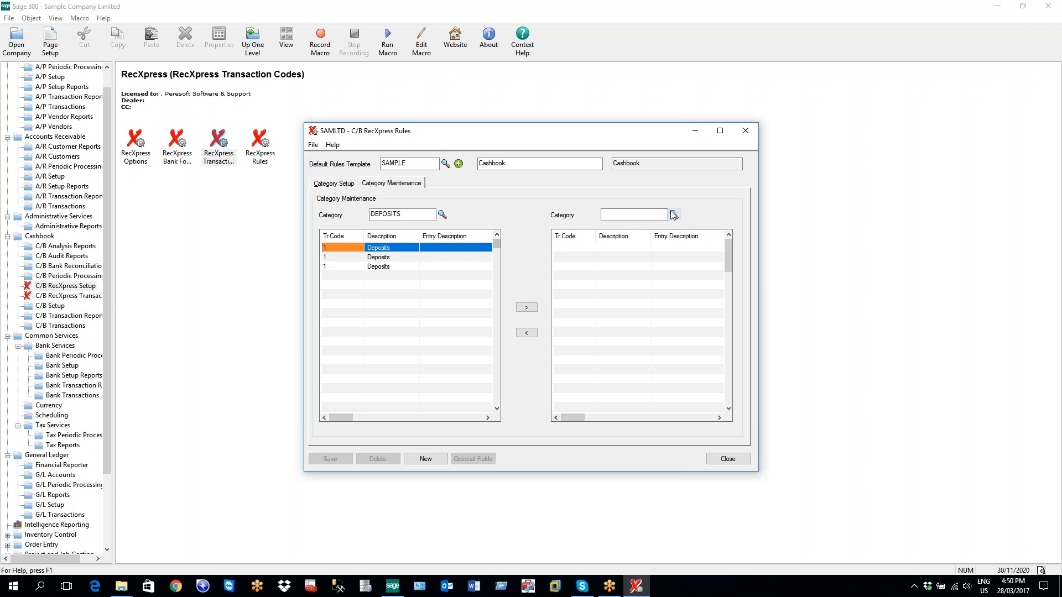
pyautogui.click(673, 215)
pyautogui.doubleClick(17, 118)
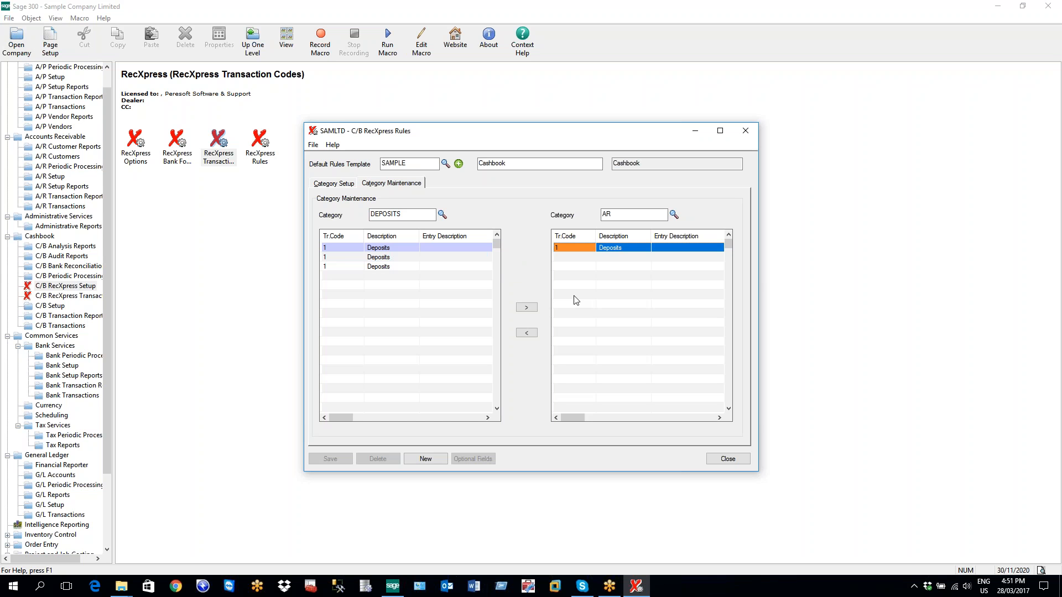
# Transfer the first Deposits rule from the DEPOSITS category to the AR category, and move a rule back to DEPOSITS.
pyautogui.click(614, 214)
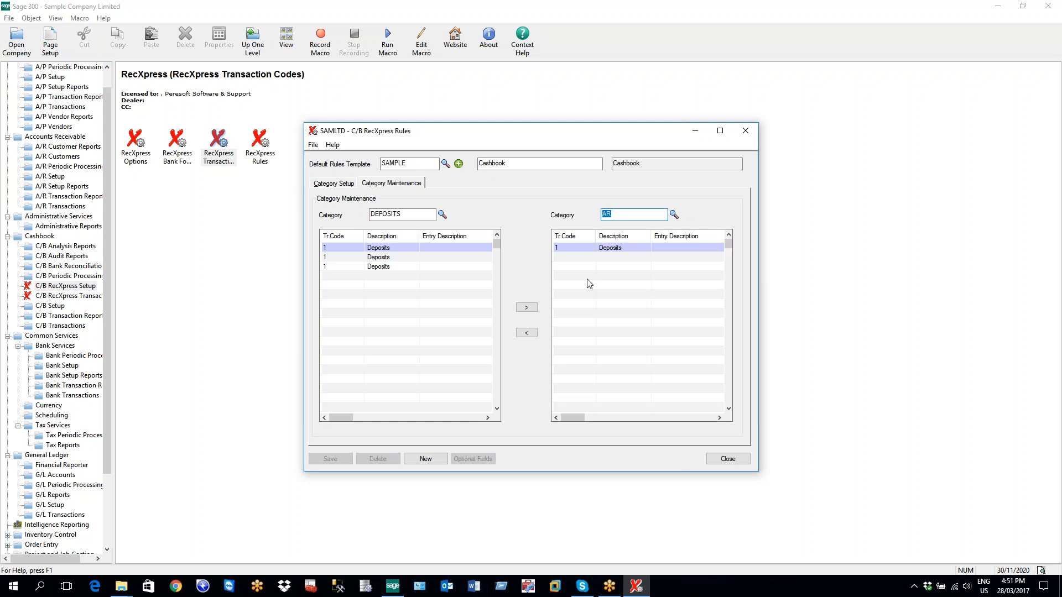
pyautogui.click(389, 249)
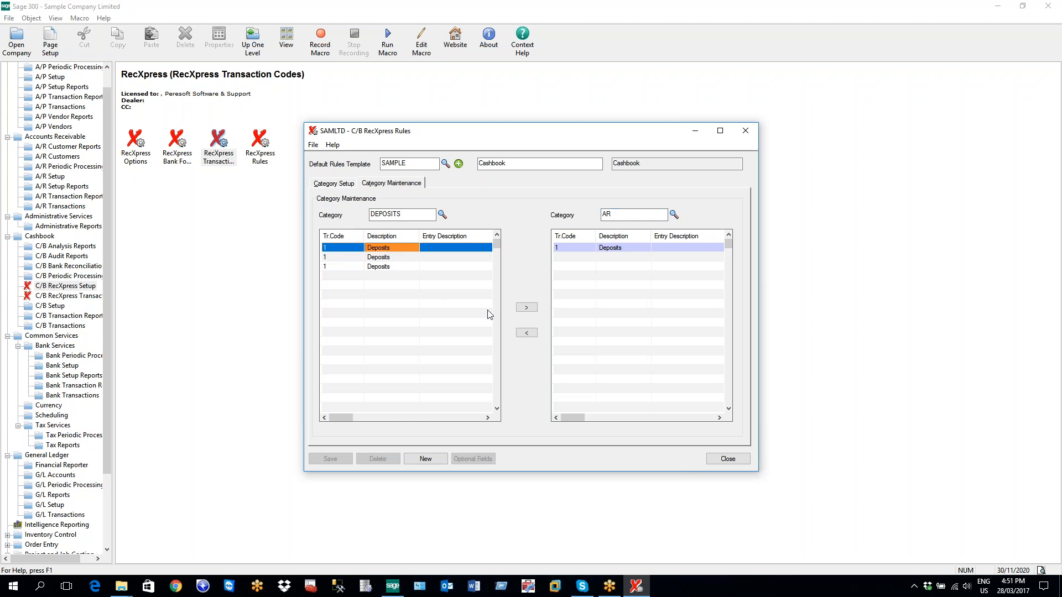
pyautogui.click(527, 308)
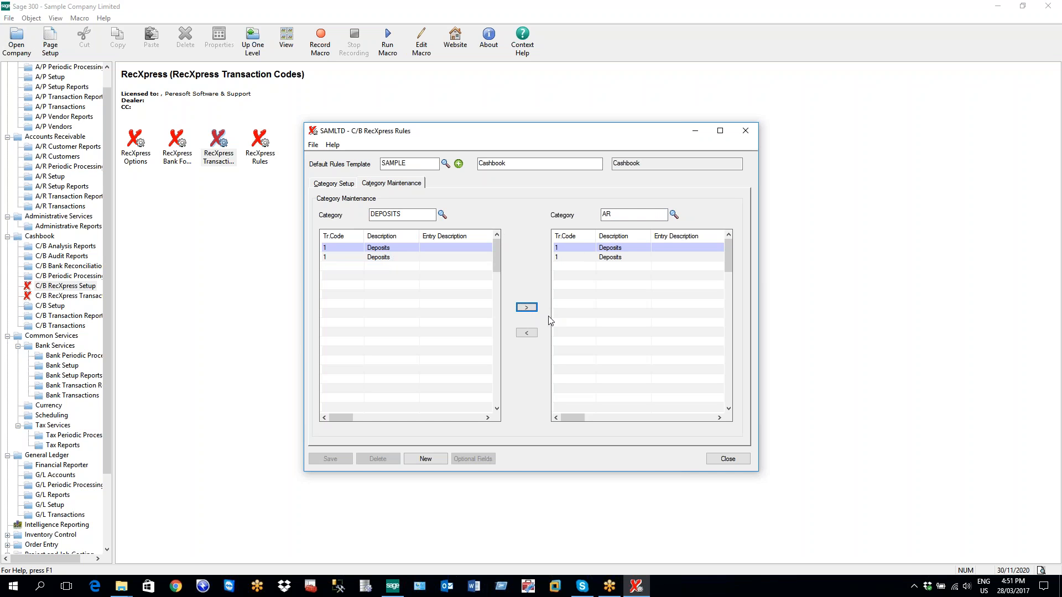
pyautogui.click(531, 334)
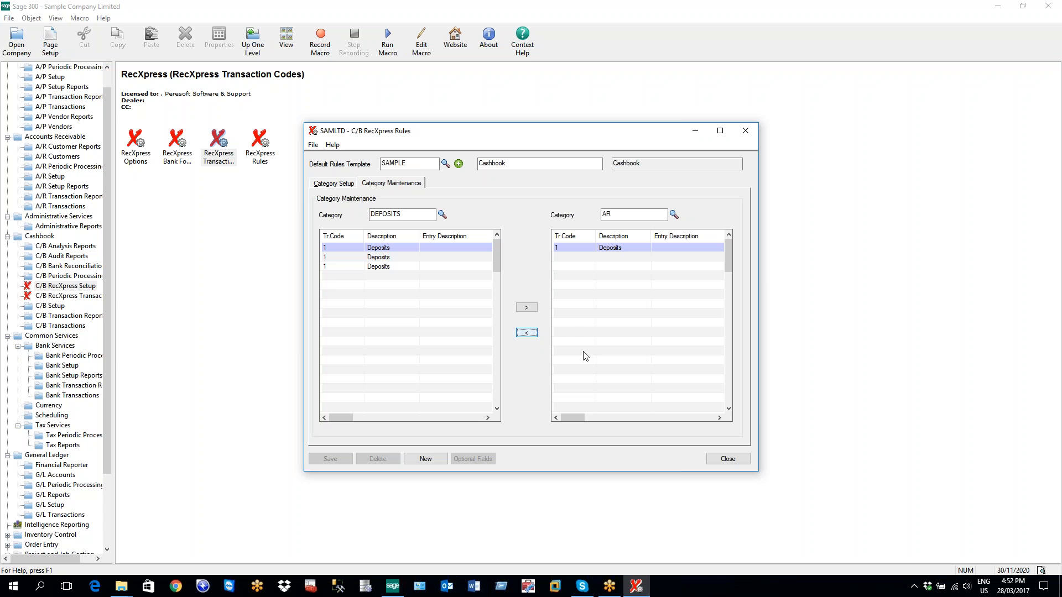
# Close the rules setup and open the RecXpress statement import from the C/B RecXpress transactions.
pyautogui.click(729, 459)
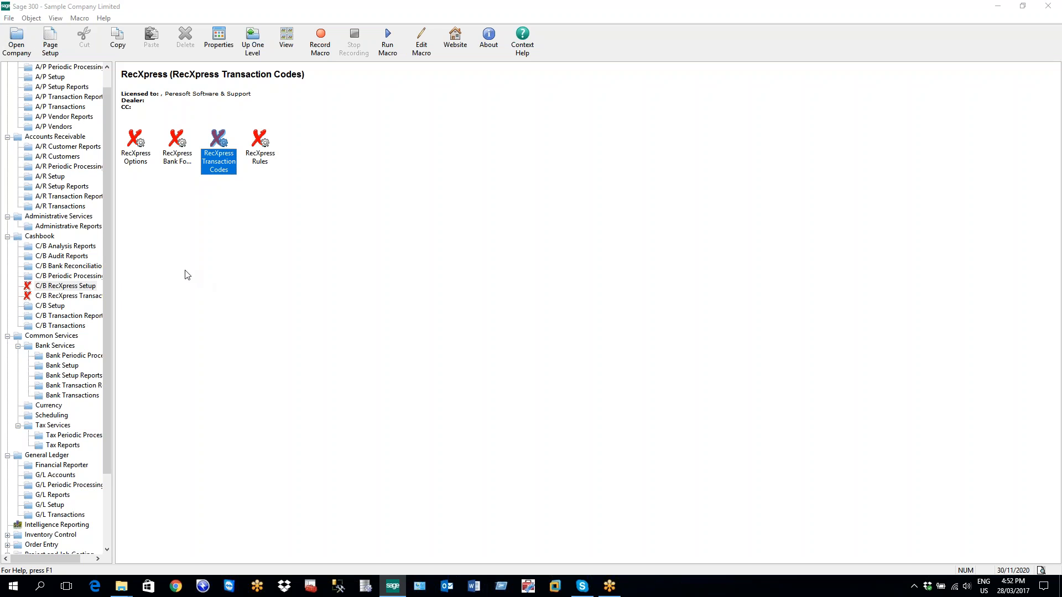
pyautogui.click(88, 298)
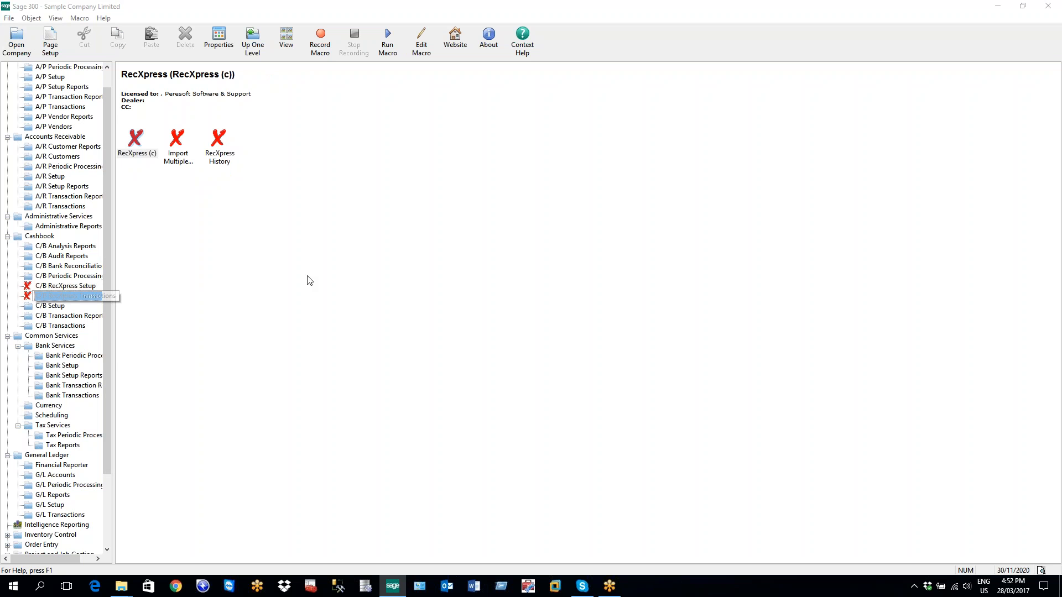
pyautogui.click(138, 146)
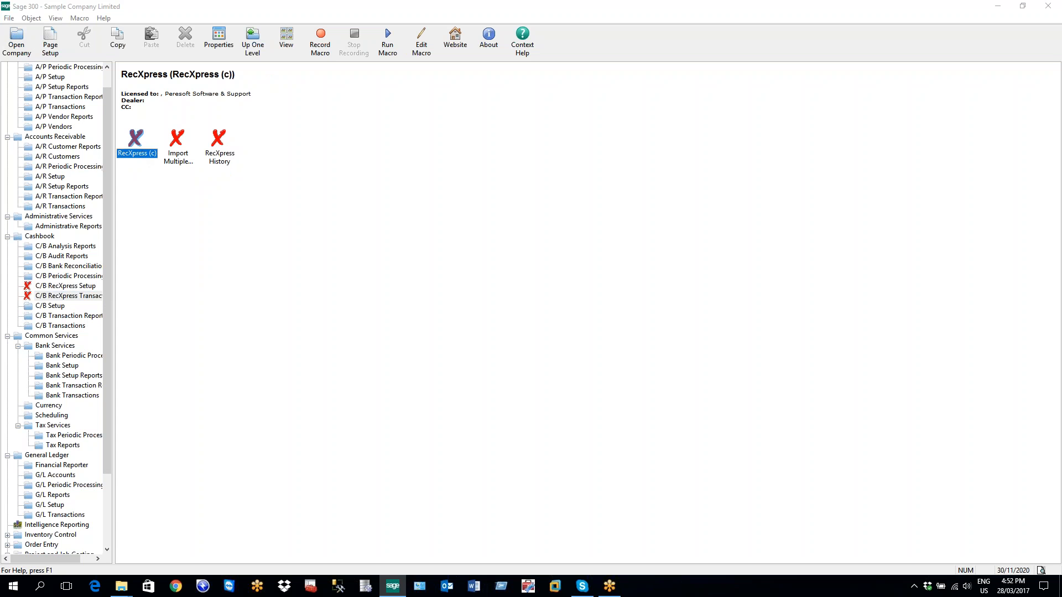
pyautogui.doubleClick(137, 144)
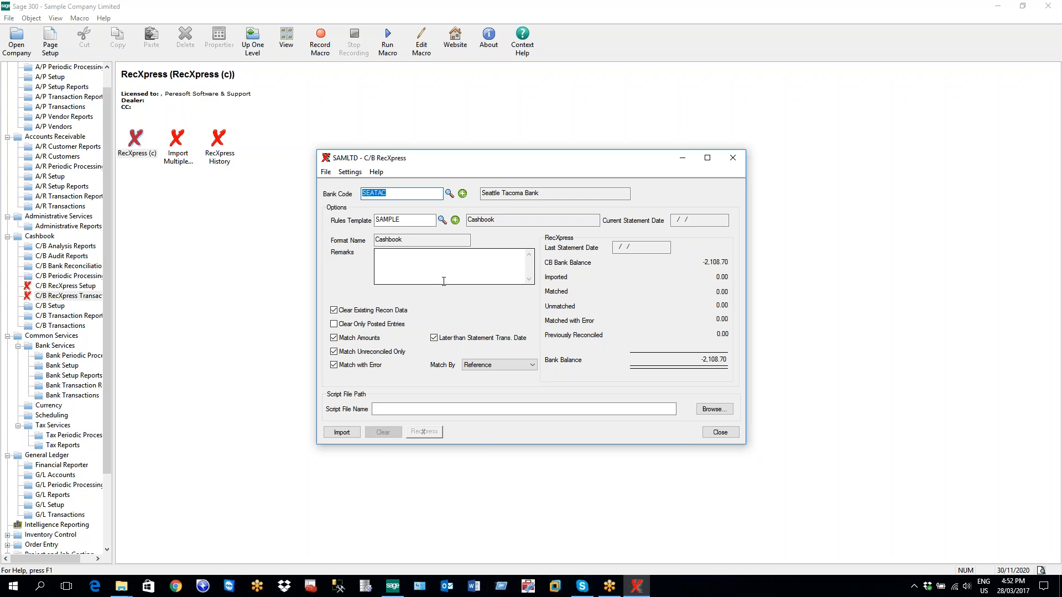
# Open Import Multiple RecXpress, mark the SEATAC bank for import, and close it without importing.
pyautogui.doubleClick(179, 158)
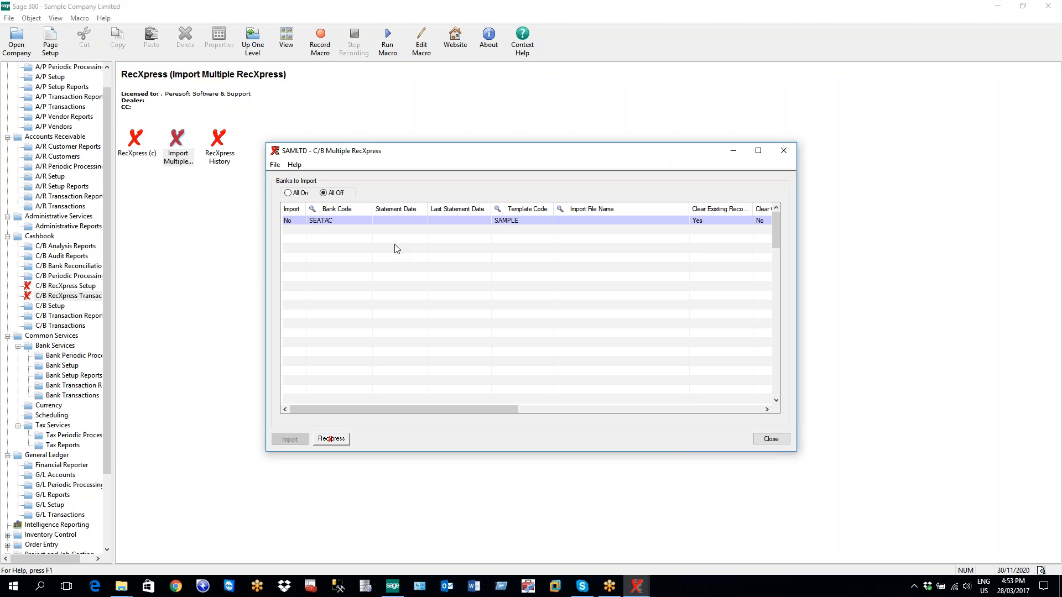
pyautogui.doubleClick(299, 223)
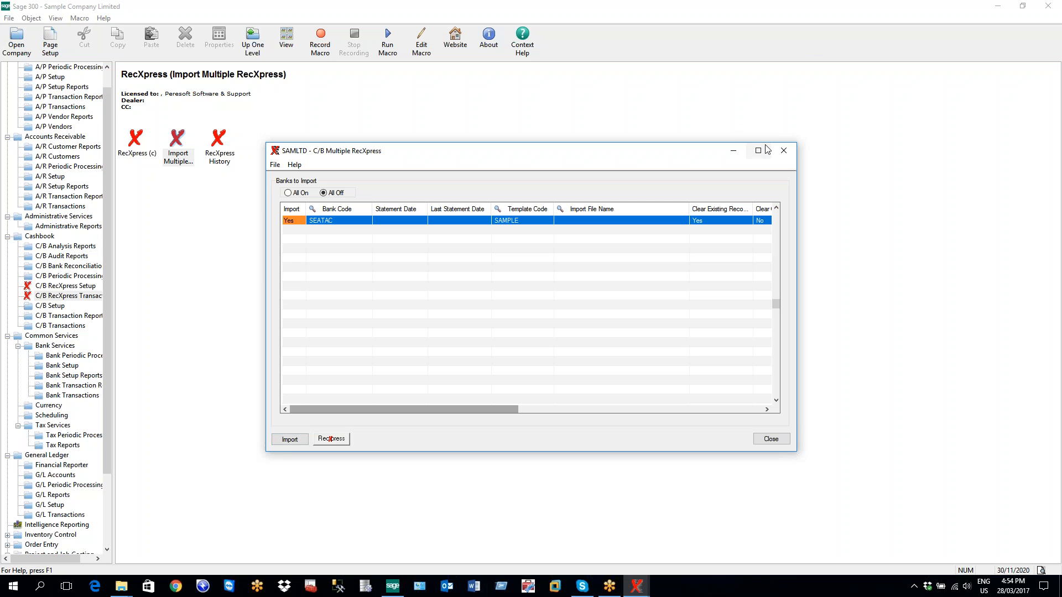
pyautogui.click(783, 151)
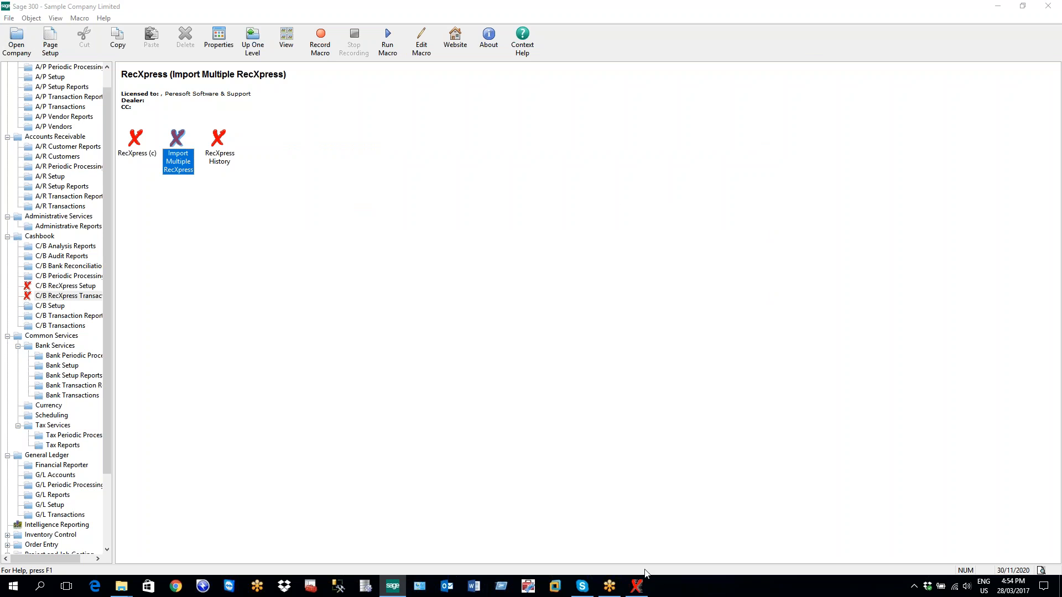
# Bring up the RecXpress import window with bank code SEATAC and rules template SAMPLE.
pyautogui.click(636, 585)
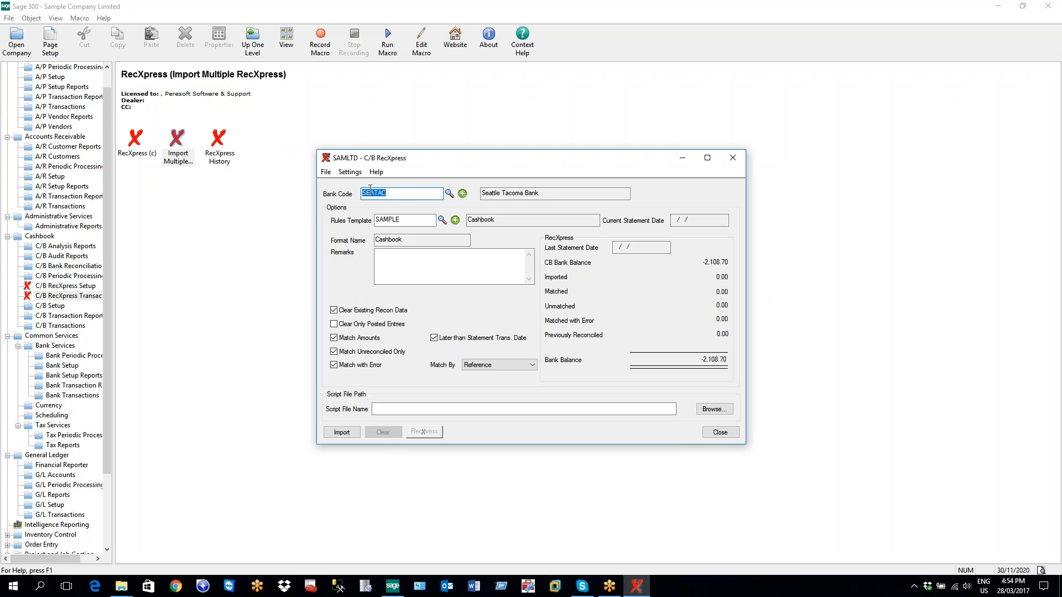
pyautogui.moveTo(398, 194); pyautogui.dragTo(361, 194)
pyautogui.moveTo(402, 219); pyautogui.dragTo(374, 216)
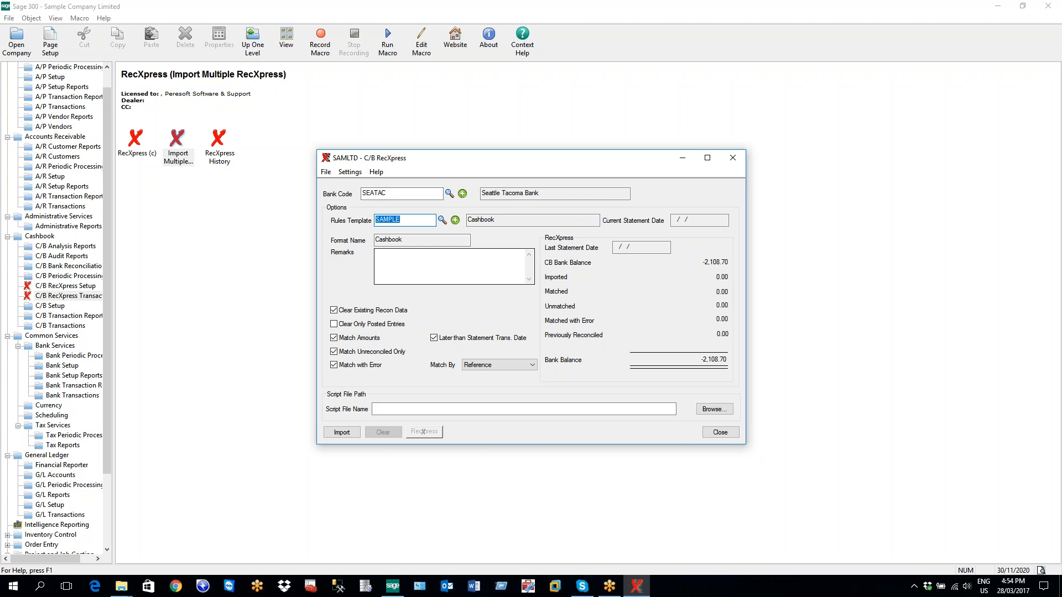
pyautogui.moveTo(389, 194); pyautogui.dragTo(358, 194)
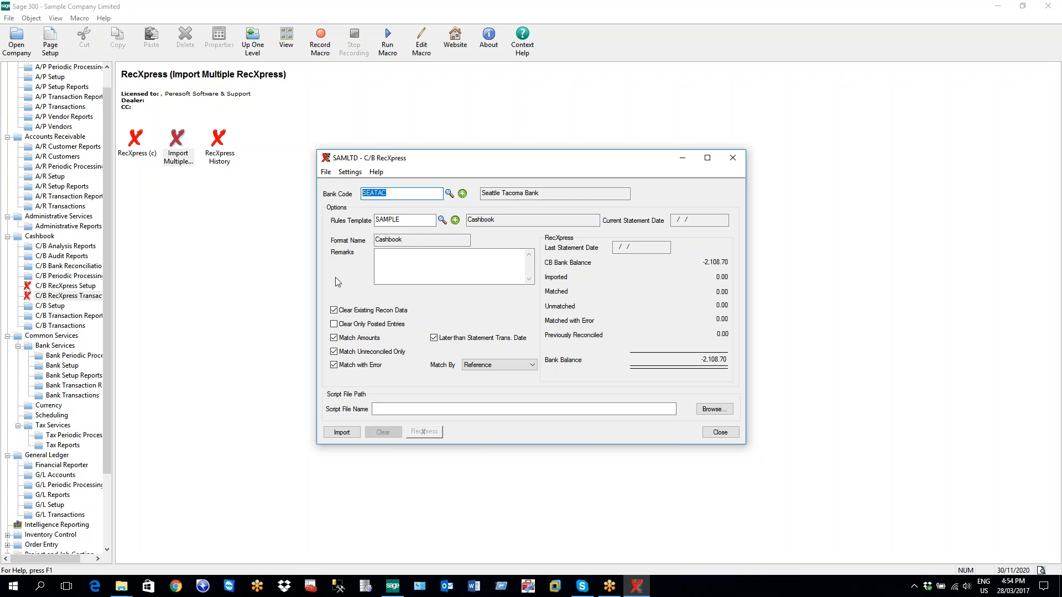
pyautogui.moveTo(431, 220); pyautogui.dragTo(371, 221)
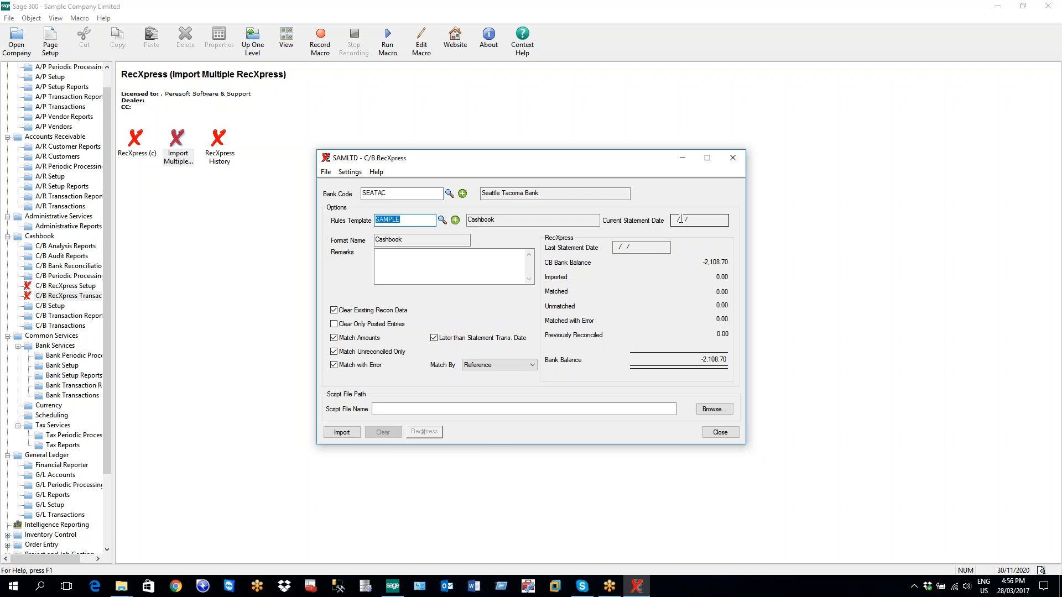
pyautogui.press('Tab')
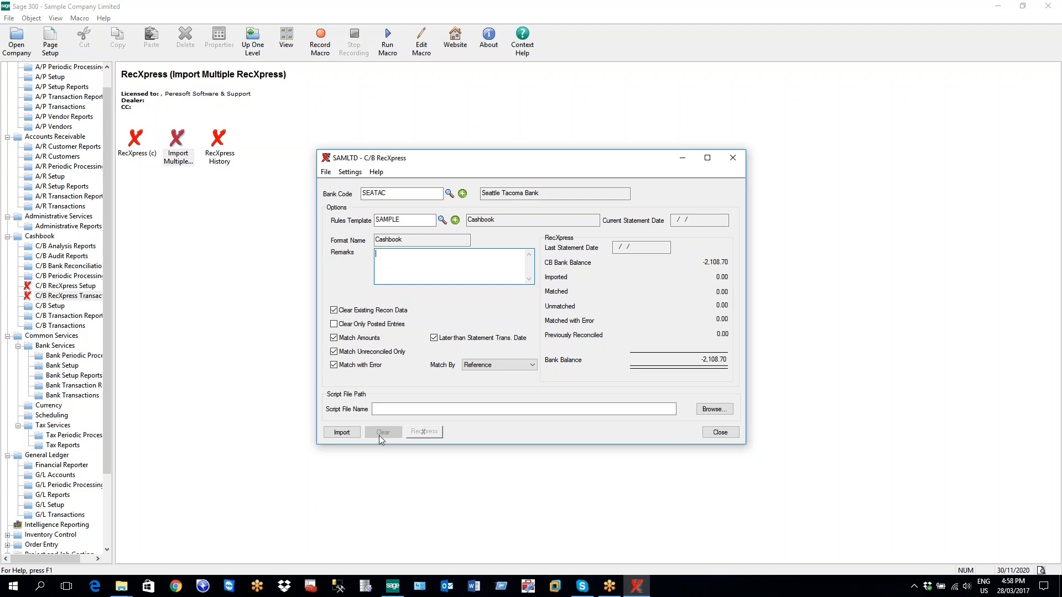
# Switch Clear Existing Recon Data off and on again, and try Clear Only Posted Entries before leaving it off.
pyautogui.click(334, 310)
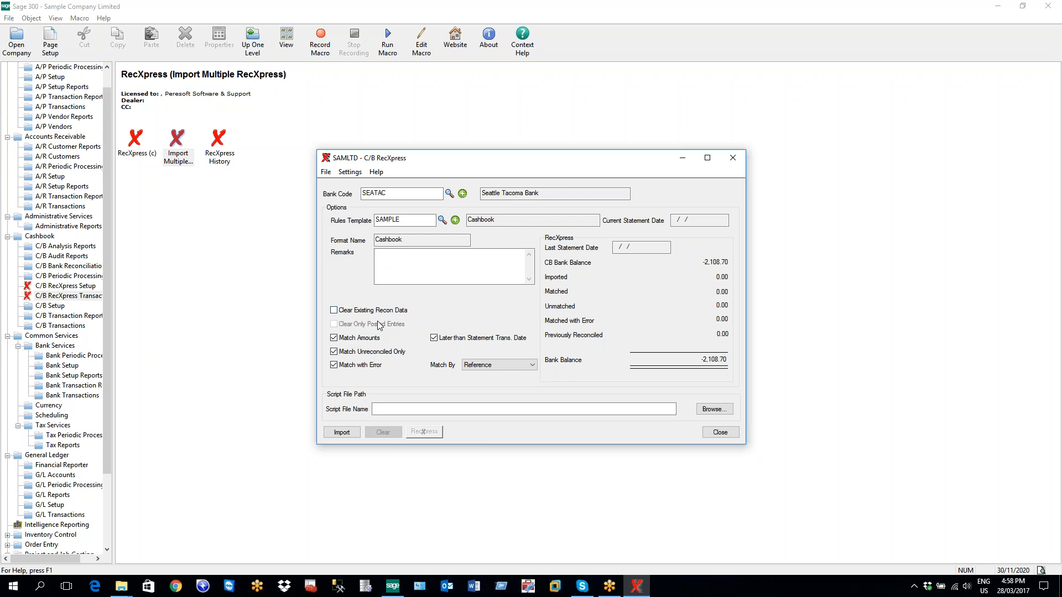
pyautogui.click(334, 310)
pyautogui.click(334, 326)
pyautogui.click(337, 325)
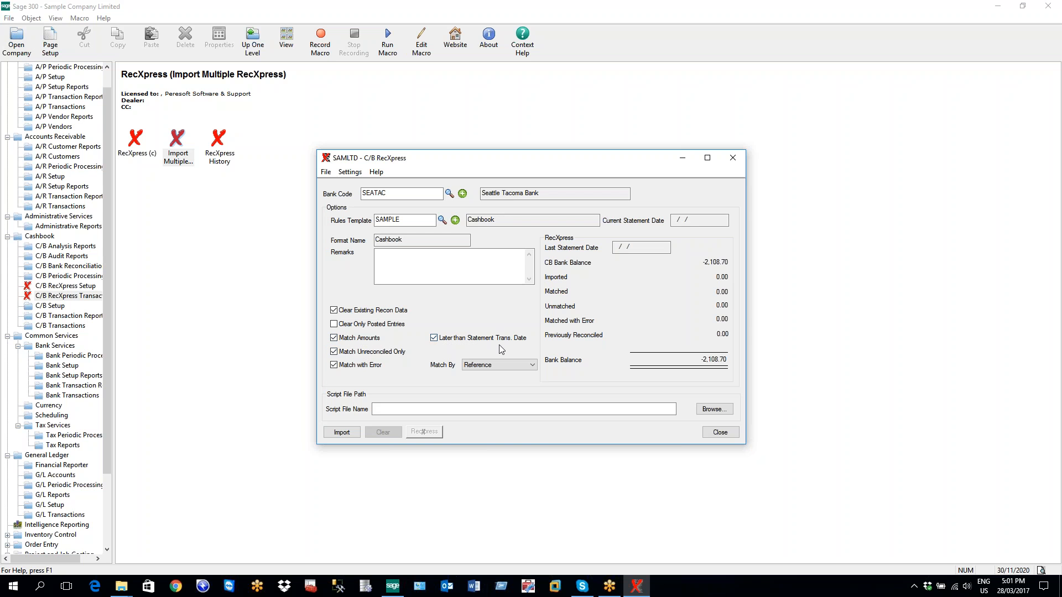
# Try Match Amounts and Later than Statement Trans. Date off and on, leaving both options enabled.
pyautogui.click(339, 341)
pyautogui.click(336, 340)
pyautogui.click(435, 340)
pyautogui.click(434, 338)
pyautogui.click(434, 338)
pyautogui.click(435, 339)
pyautogui.click(434, 338)
# Switch Match Unreconciled Only off and on again, and turn off Match with Error.
pyautogui.click(334, 353)
pyautogui.click(335, 352)
pyautogui.click(333, 365)
pyautogui.click(334, 365)
pyautogui.click(342, 367)
pyautogui.click(342, 368)
pyautogui.click(337, 367)
# Review the Match By choices, keep Reference, and enable Match with Error.
pyautogui.click(533, 366)
pyautogui.click(534, 368)
pyautogui.click(498, 365)
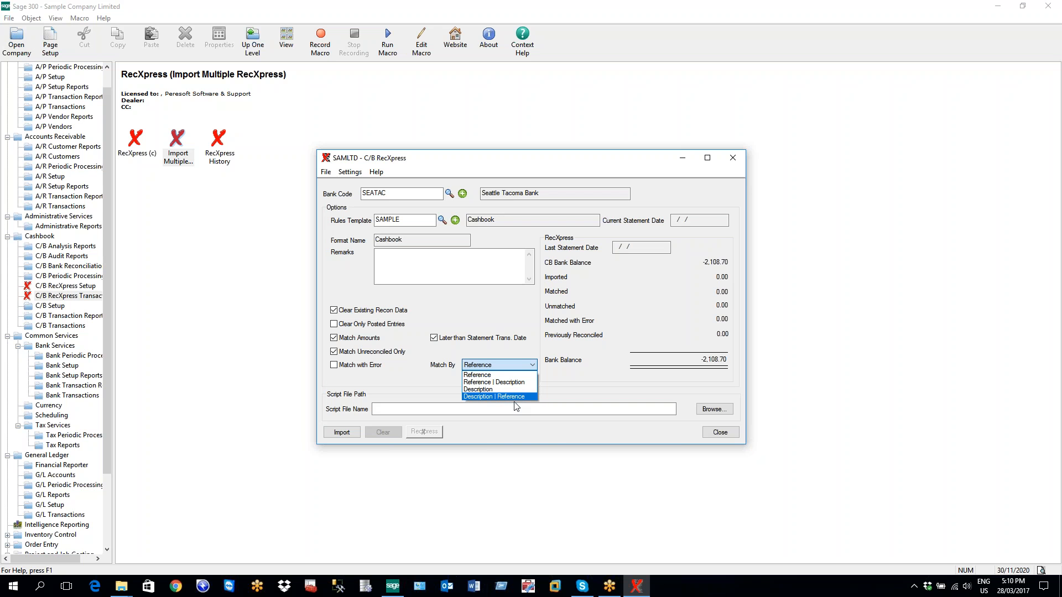
pyautogui.click(493, 376)
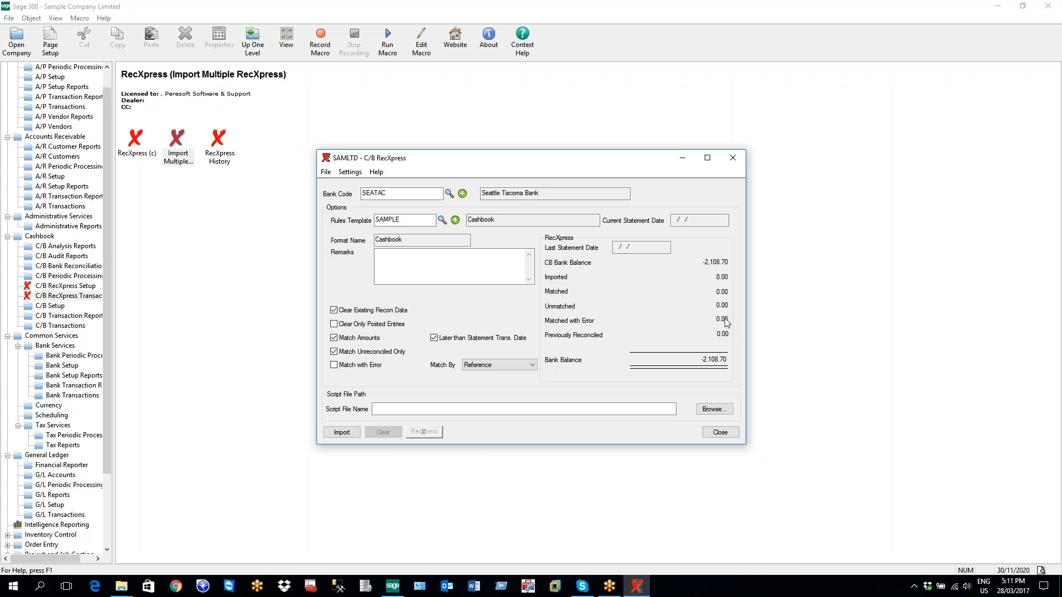
pyautogui.click(334, 366)
# Import the Excel 2000 statement file stat_samltd.xls into the Seattle Tacoma Bank and dismiss the import messages.
pyautogui.click(341, 435)
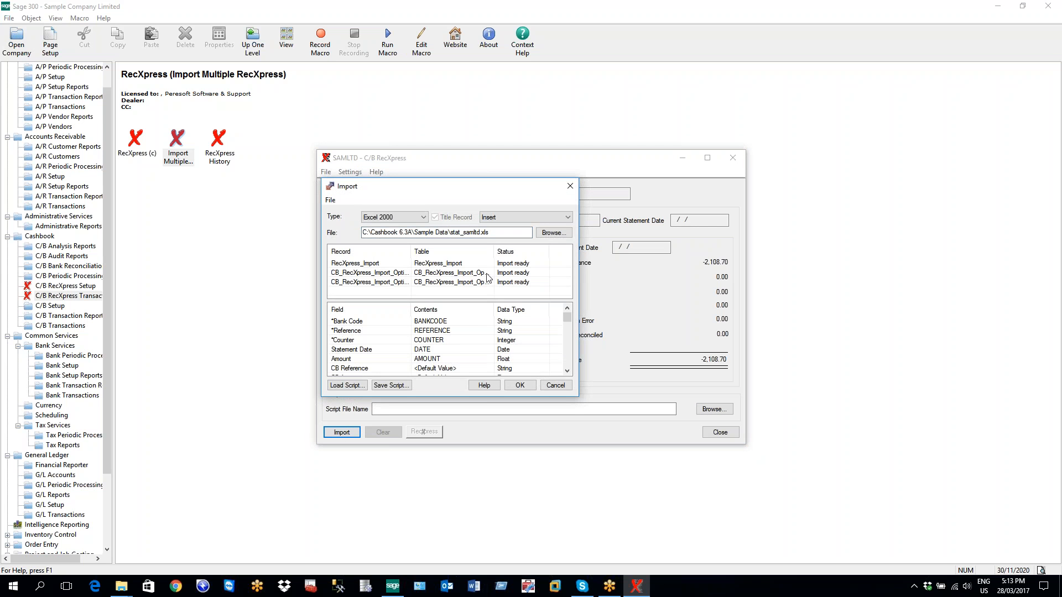
pyautogui.click(520, 386)
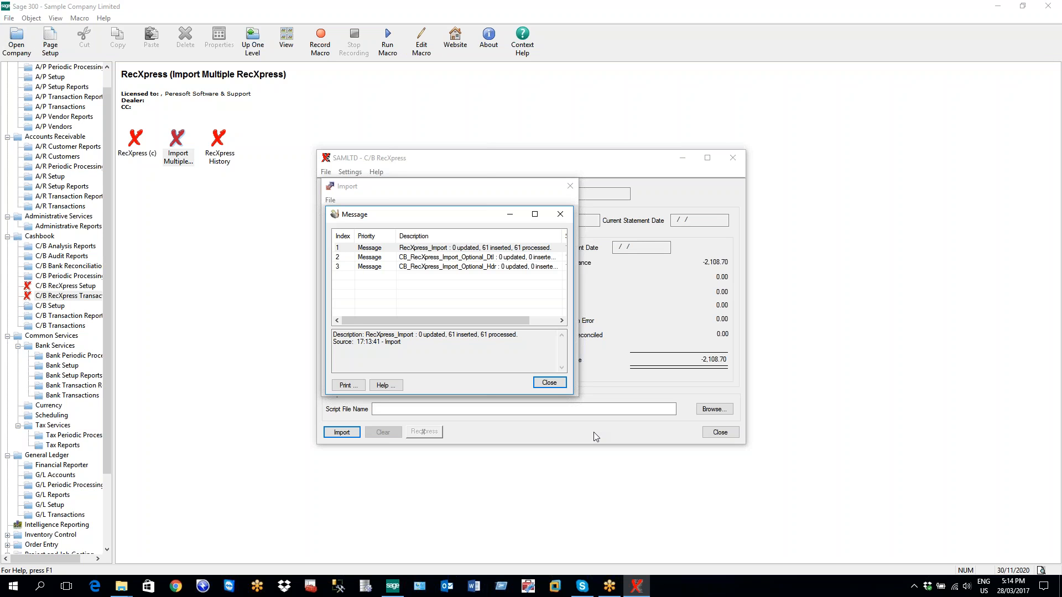
pyautogui.click(550, 382)
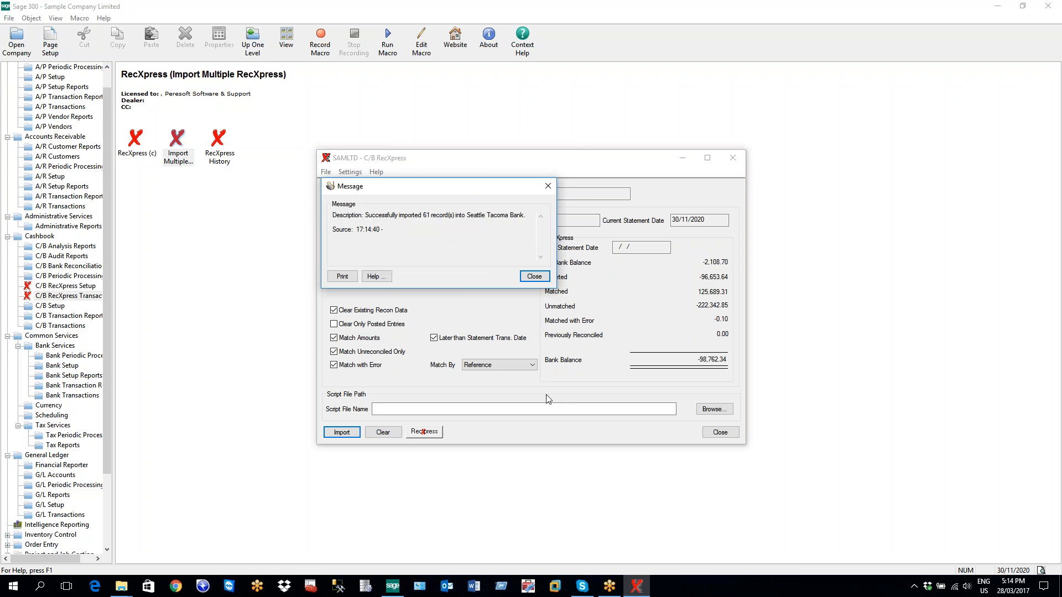
pyautogui.click(539, 281)
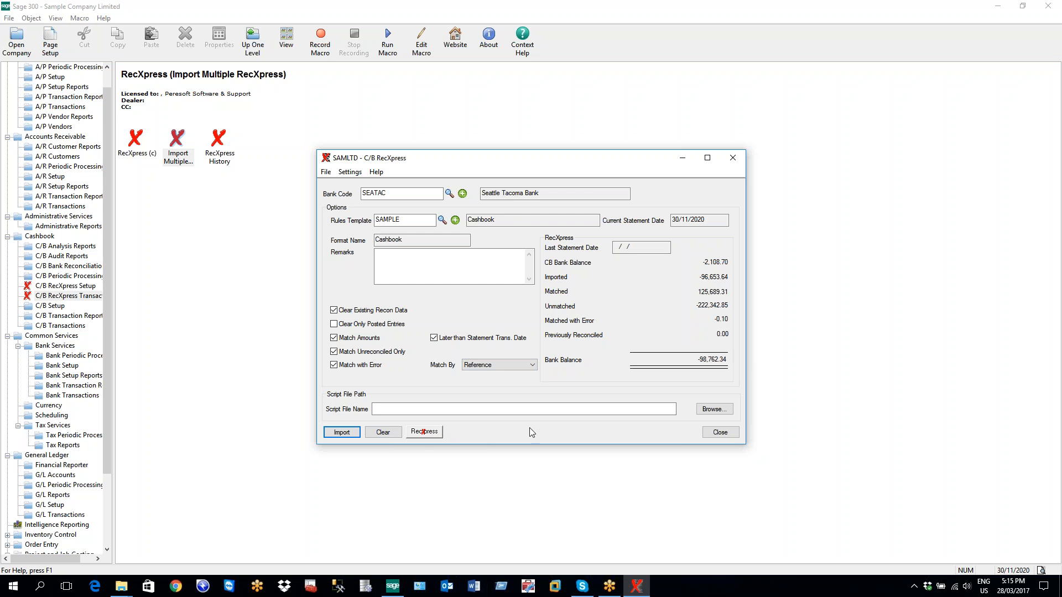
# Open the RecXpress transaction list for SEATAC and look at the import status of several cheque entries.
pyautogui.click(425, 433)
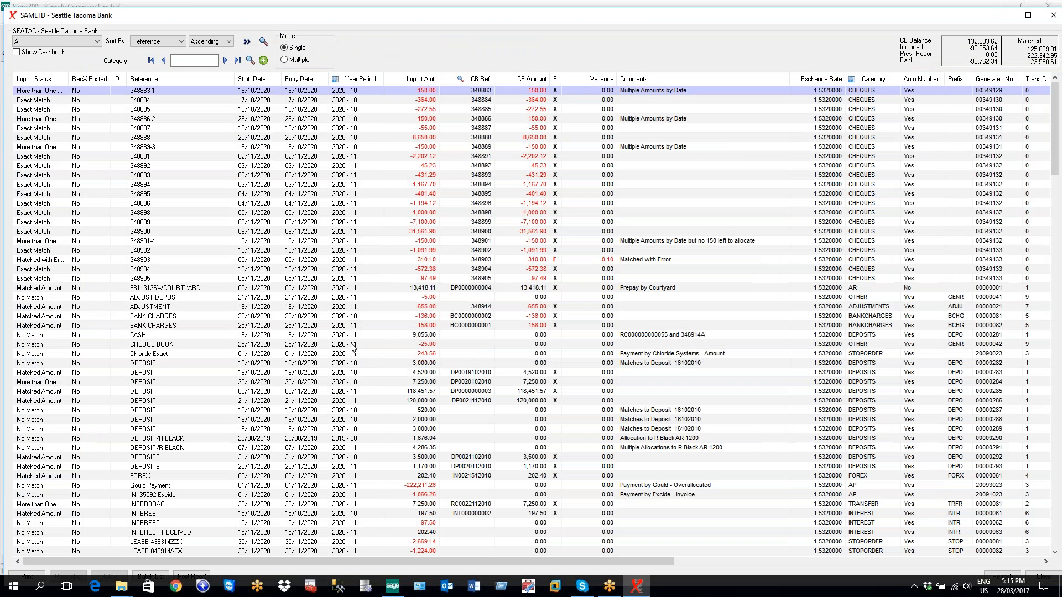
pyautogui.click(283, 307)
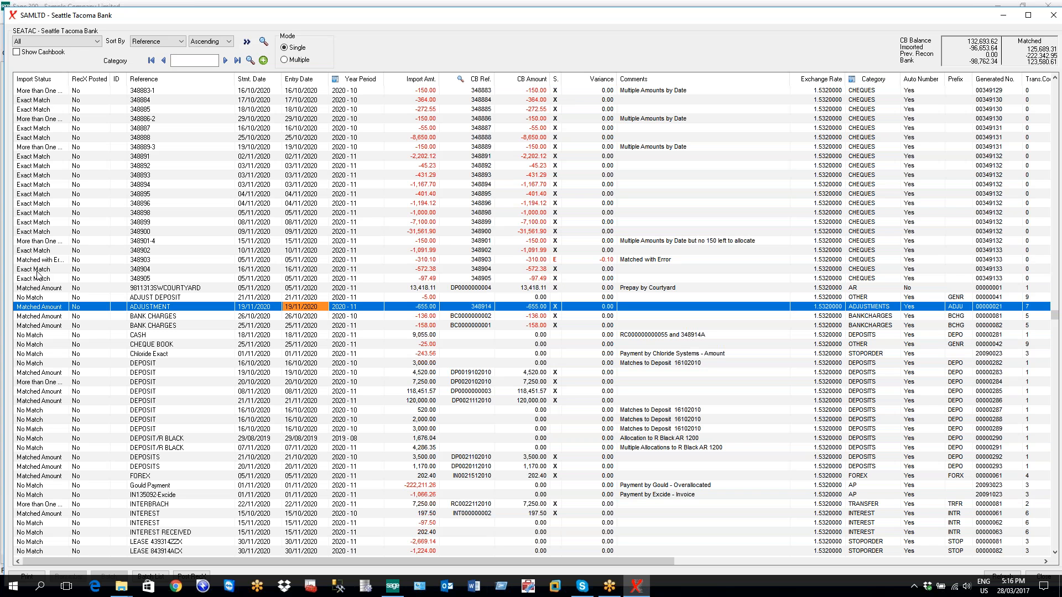
pyautogui.click(30, 136)
pyautogui.click(31, 175)
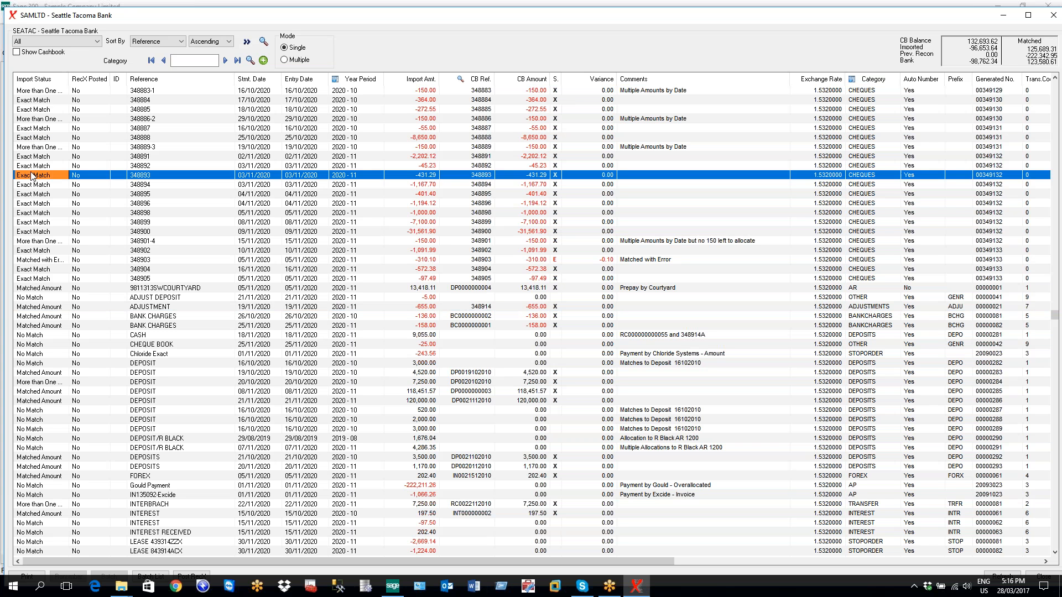
pyautogui.click(32, 195)
pyautogui.click(33, 223)
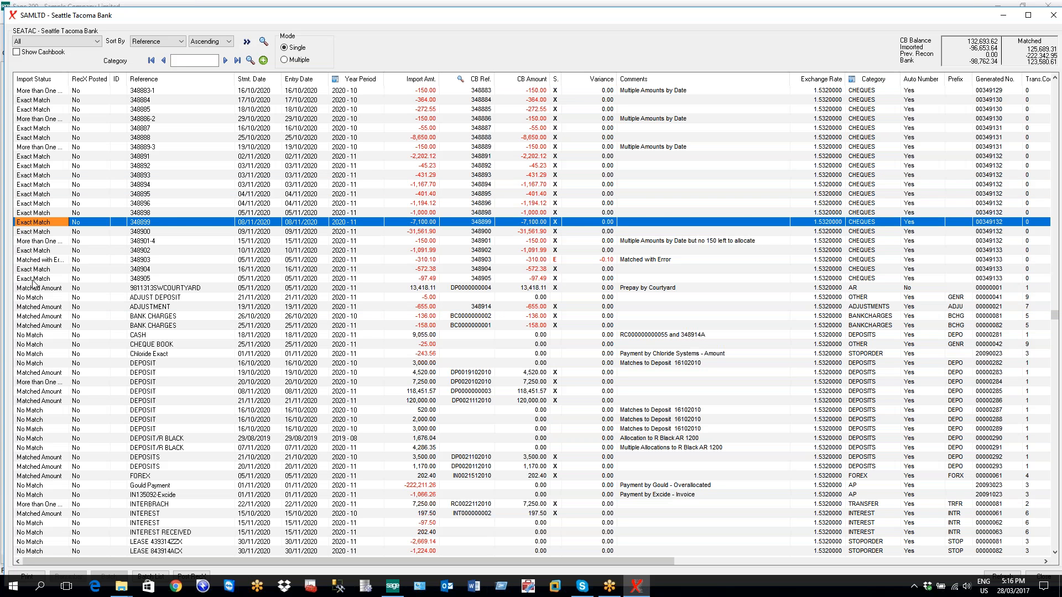
# Examine all the columns of cheque entry 348899, from its posted status through to the allocation mode and optional fields.
pyautogui.press('Right')
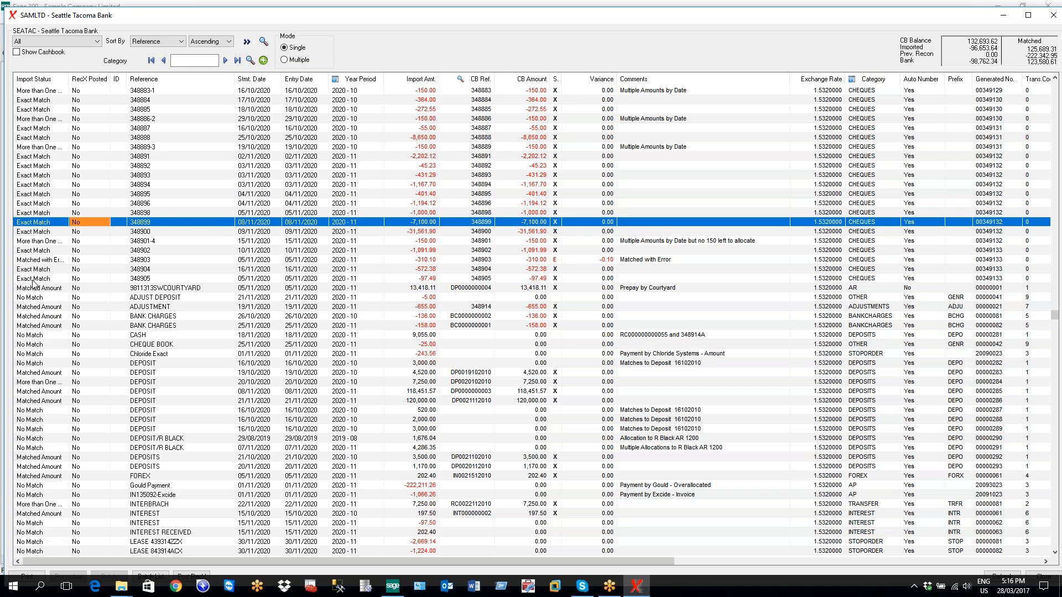
pyautogui.press('Right')
pyautogui.press('Right')
pyautogui.press('Right')
pyautogui.press('Right')
pyautogui.press('Right')
pyautogui.press('Right')
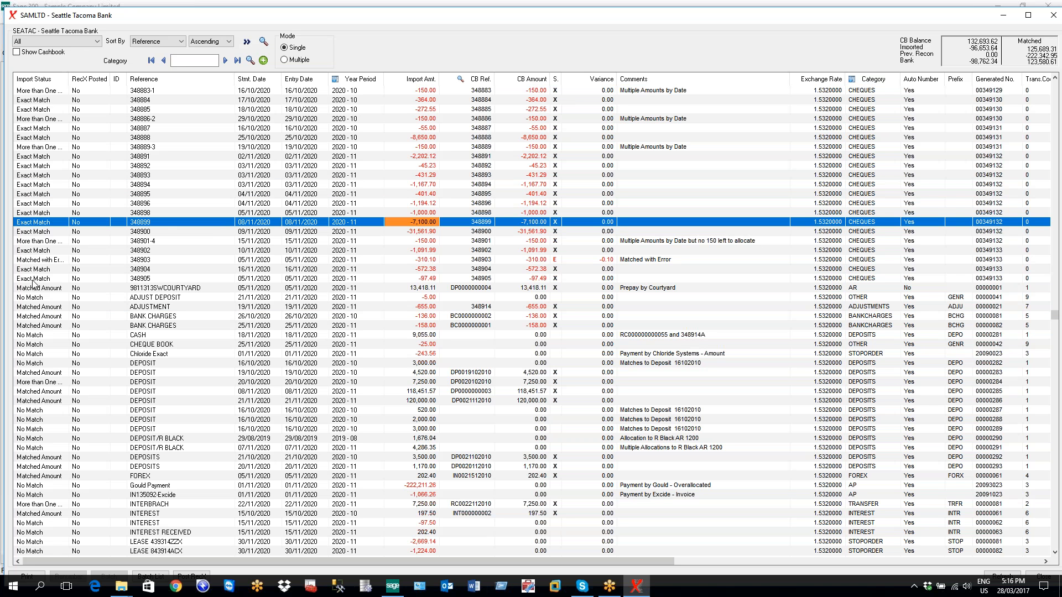
pyautogui.press('Right')
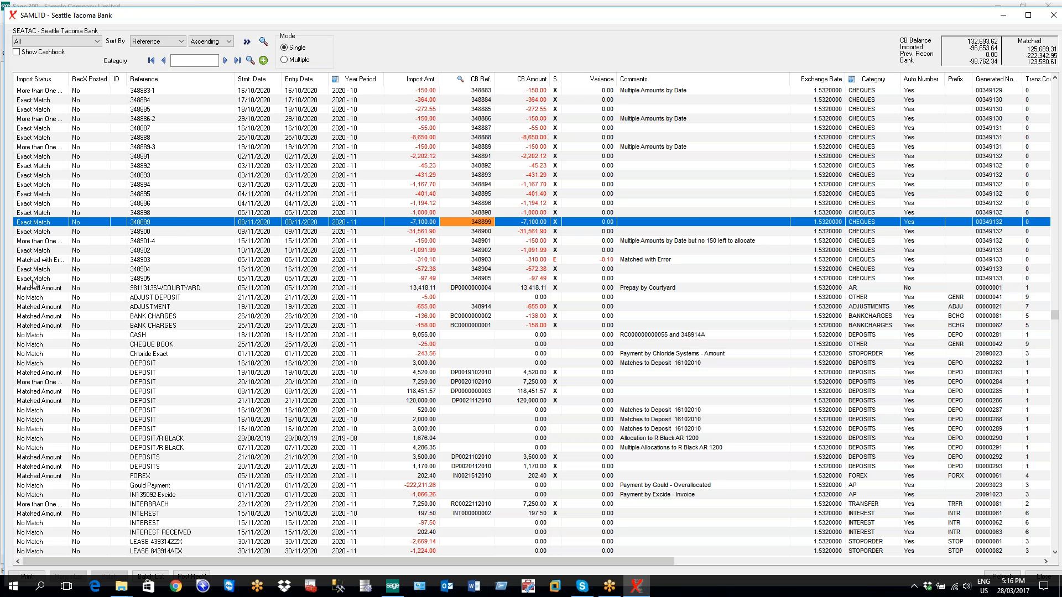
pyautogui.press('Right')
pyautogui.press('Right')
pyautogui.press('Right')
pyautogui.press('Right')
pyautogui.press('Right')
pyautogui.press('Right')
pyautogui.press('Right')
pyautogui.press('Right')
pyautogui.press('Right')
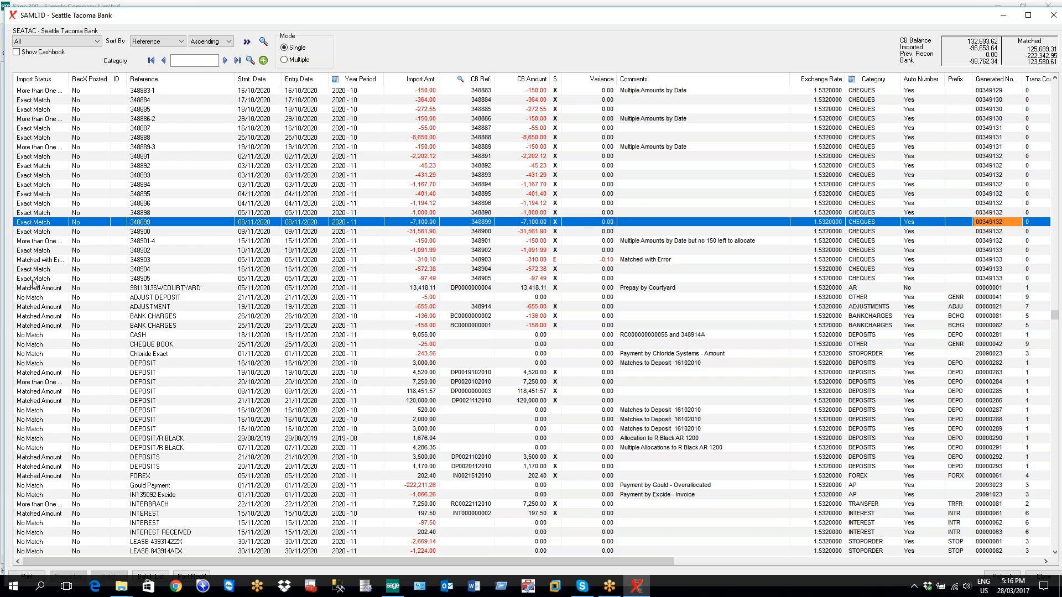
pyautogui.press('Right')
pyautogui.press('Right')
pyautogui.press('Right')
pyautogui.press('Right')
pyautogui.press('Right')
pyautogui.press('Right')
pyautogui.press('Right')
pyautogui.press('Right')
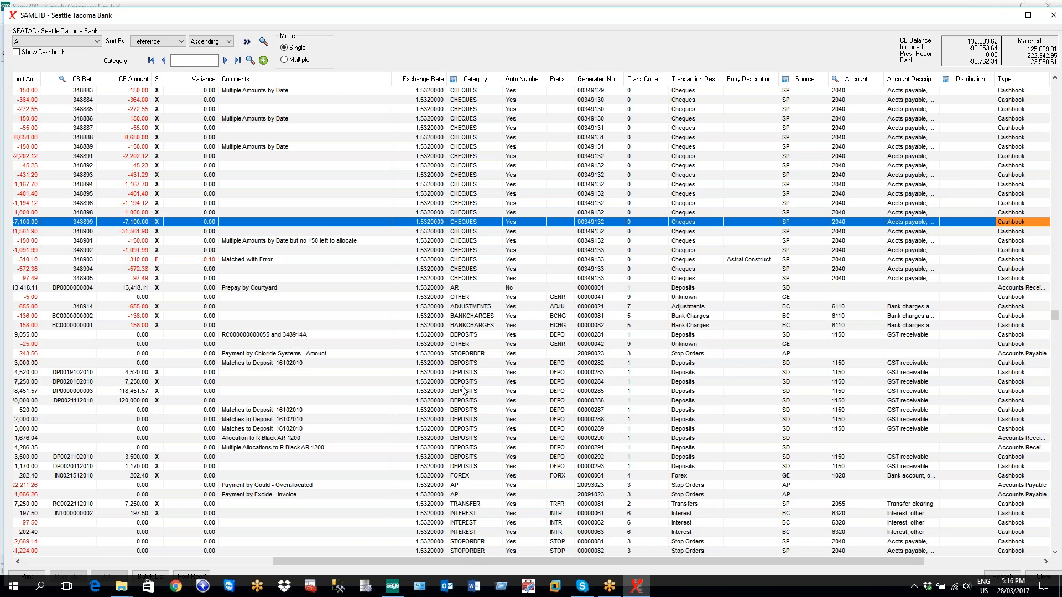
pyautogui.moveTo(469, 560); pyautogui.dragTo(546, 558)
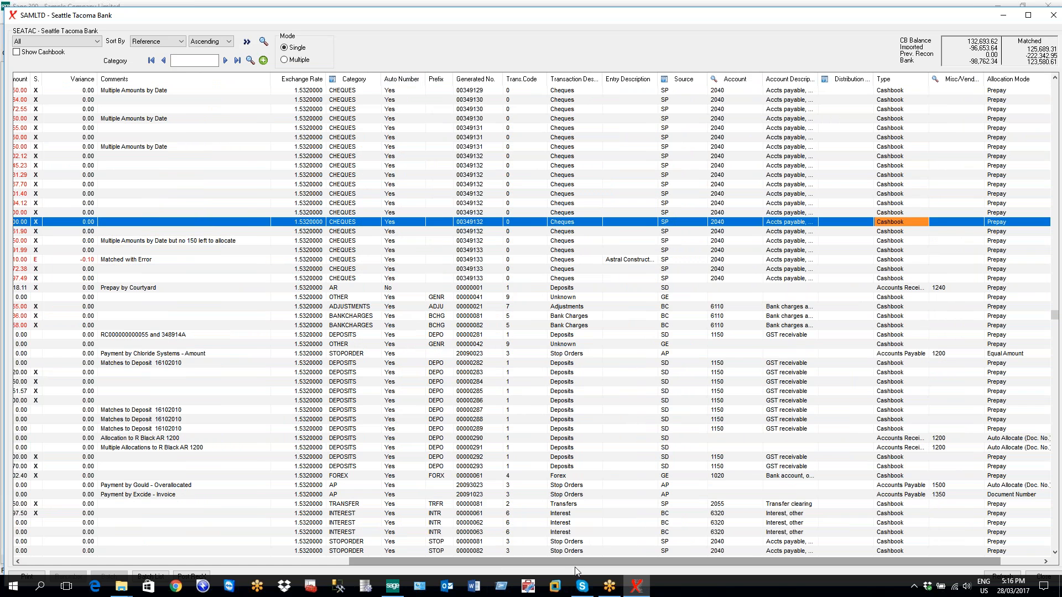
pyautogui.moveTo(577, 561); pyautogui.dragTo(755, 564)
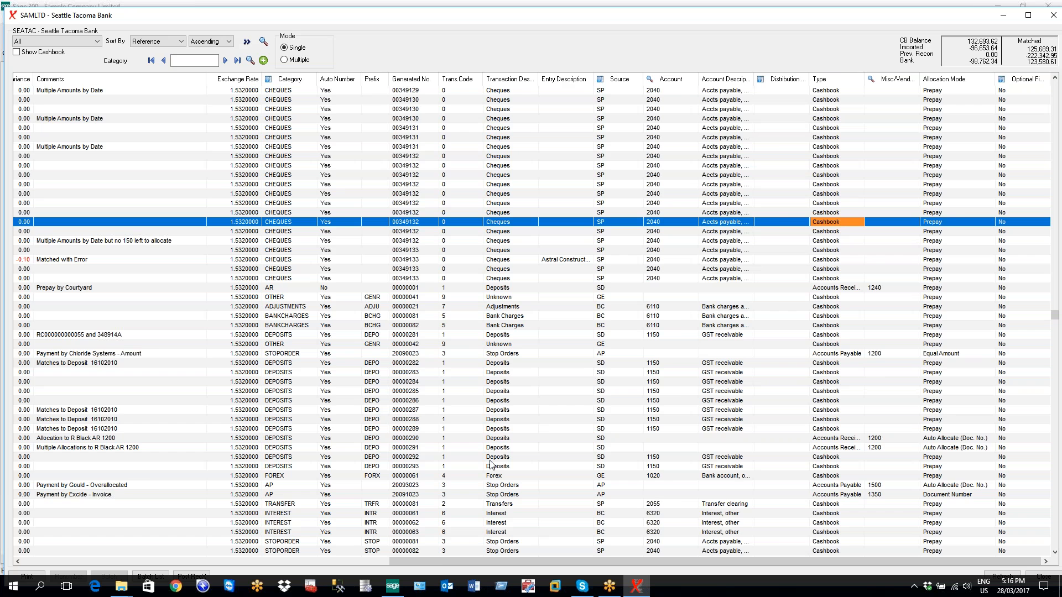
pyautogui.moveTo(440, 560); pyautogui.dragTo(14, 557)
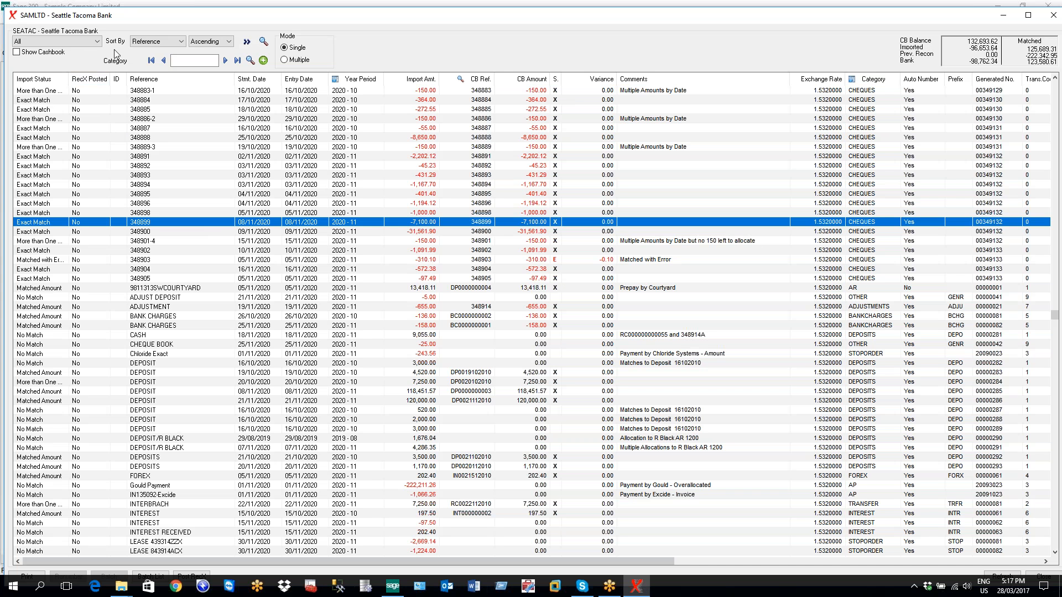
# Look through the sort field and sort order choices, keeping the list sorted by Reference in ascending order.
pyautogui.click(181, 42)
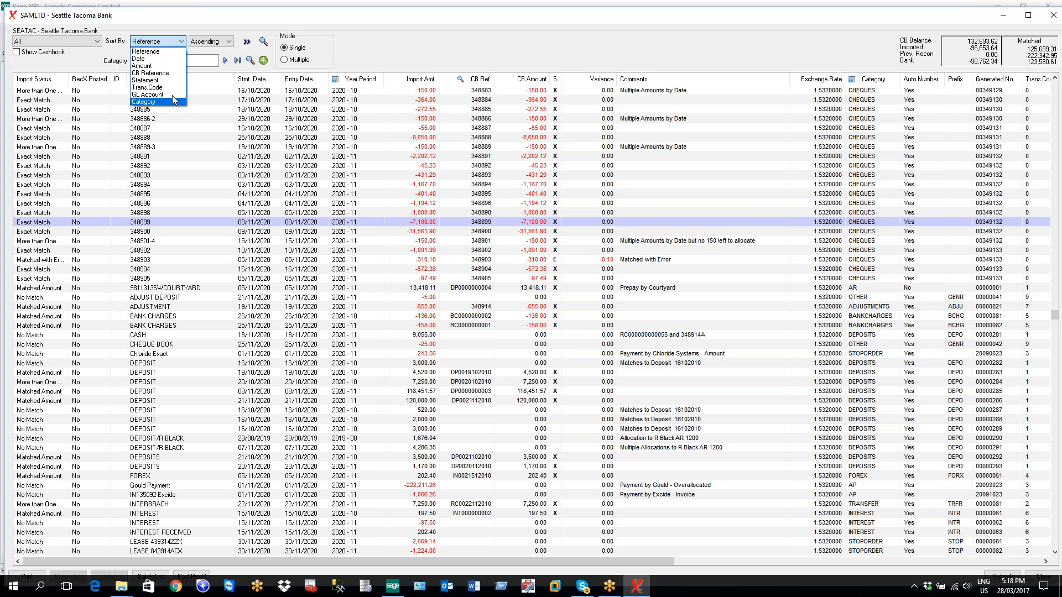
pyautogui.click(169, 50)
pyautogui.click(229, 42)
pyautogui.click(230, 44)
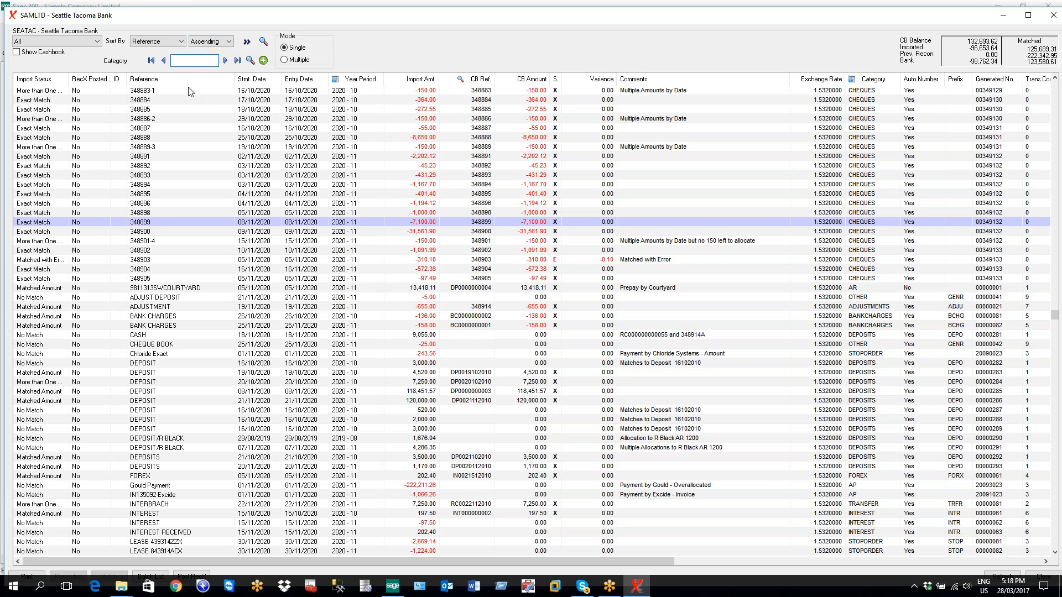
# Browse the imported transactions by category from ADJUSTMENTS through AP, AR and BANKCHARGES to CHEQUES.
pyautogui.write('ADJUSTMENTS')
pyautogui.press('Return')
pyautogui.click(225, 60)
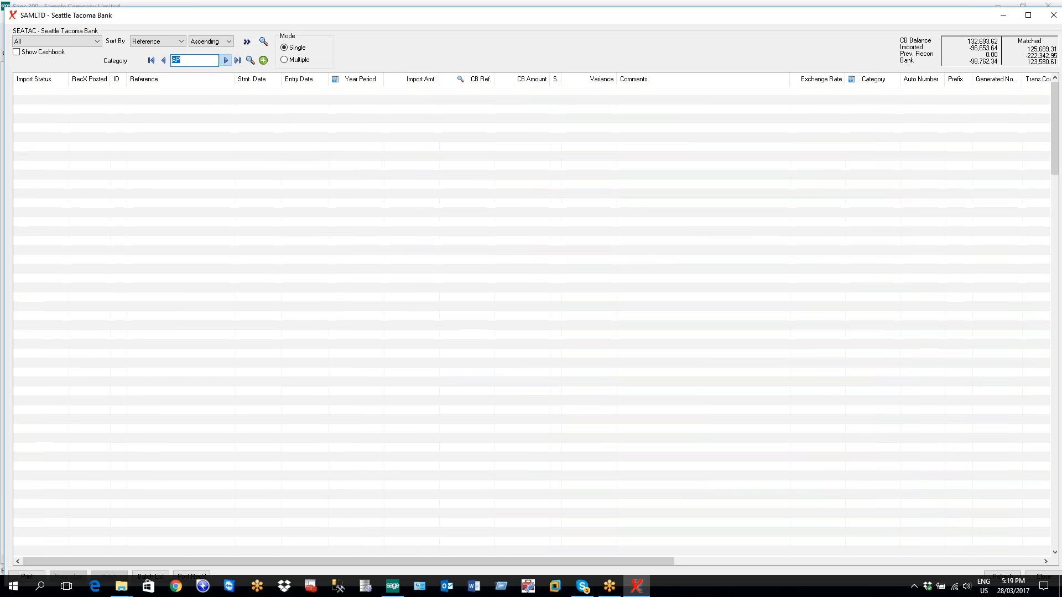
pyautogui.click(225, 60)
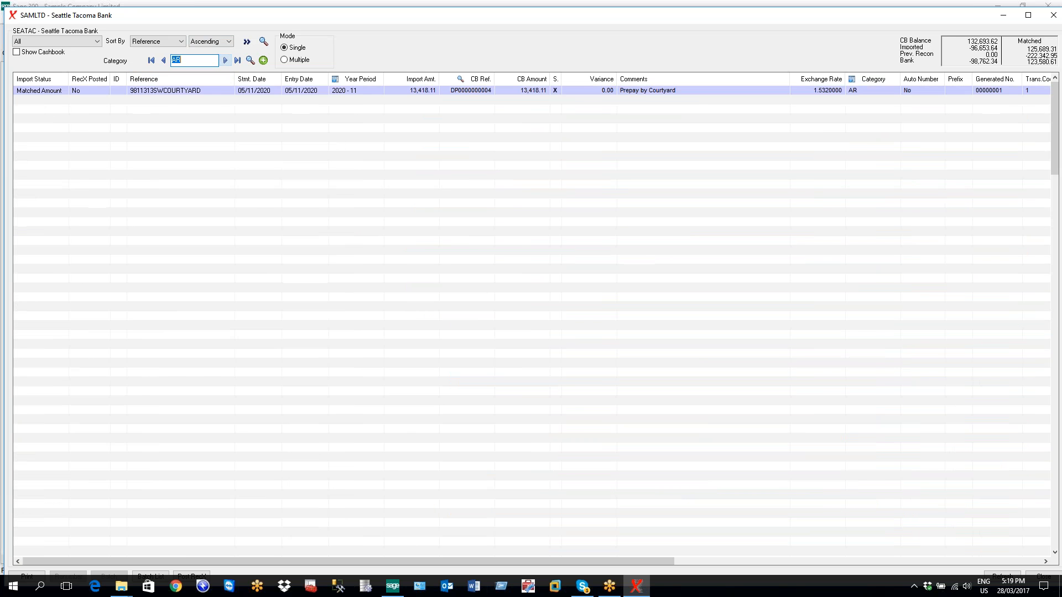
pyautogui.click(225, 60)
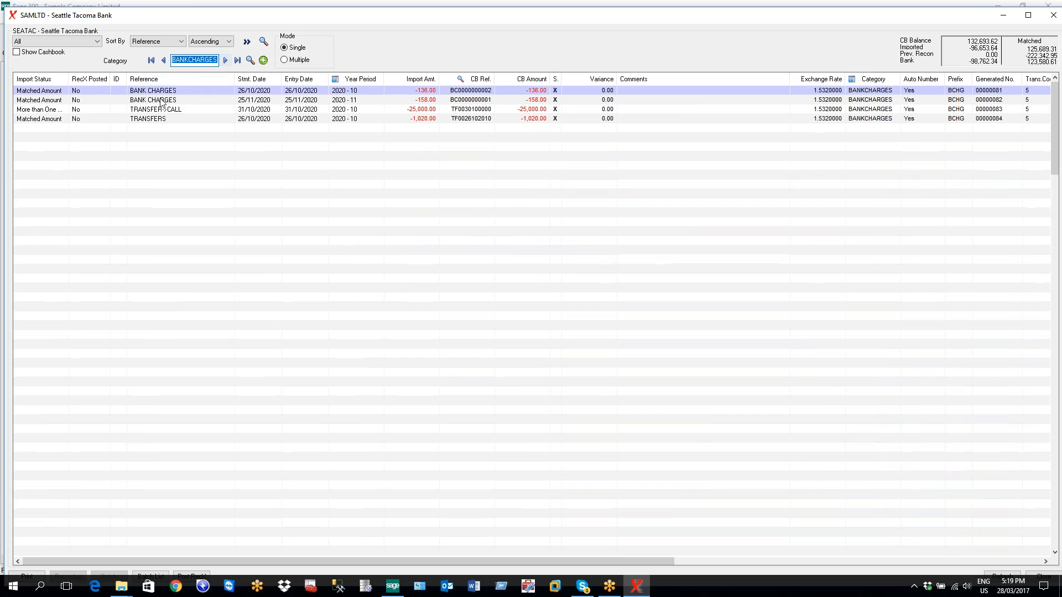
pyautogui.click(225, 60)
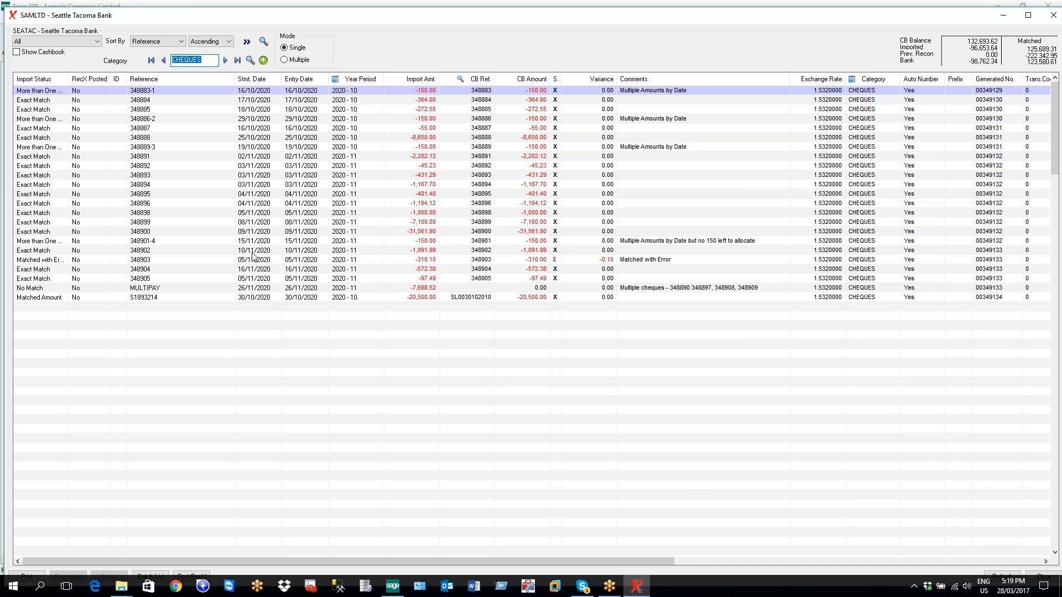
# Clear the category filter and use the finder to filter the transactions by category OTHER.
pyautogui.moveTo(203, 60); pyautogui.dragTo(172, 59)
pyautogui.press('Delete')
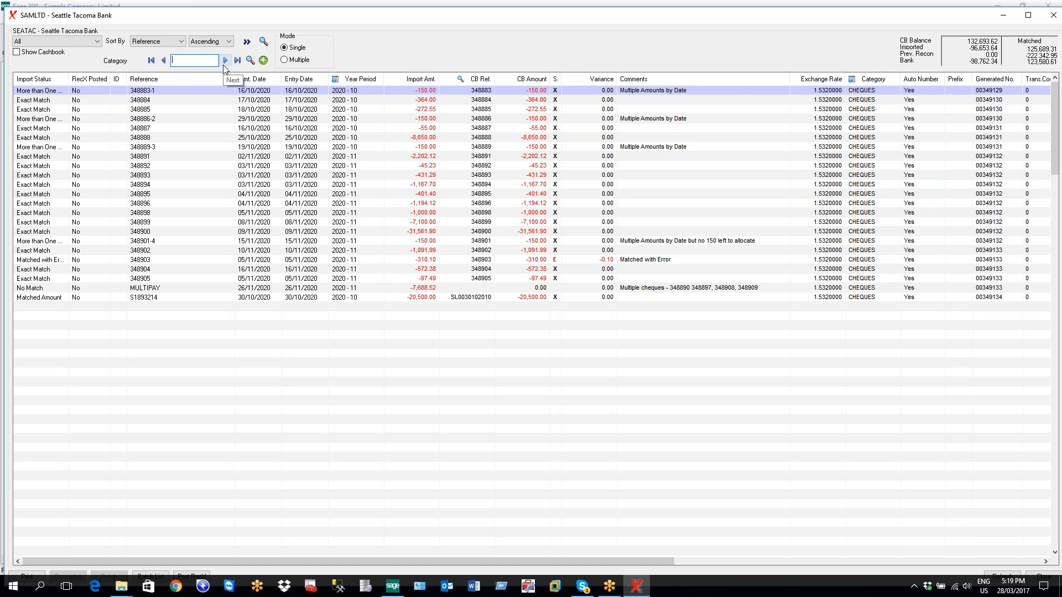
pyautogui.click(250, 60)
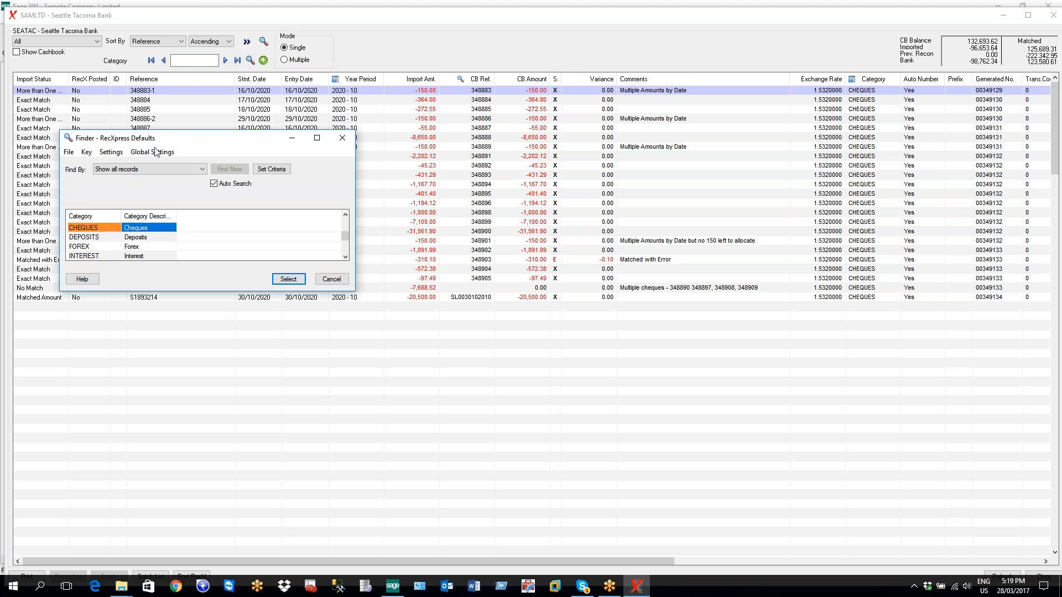
pyautogui.scroll(-3, 108, 245)
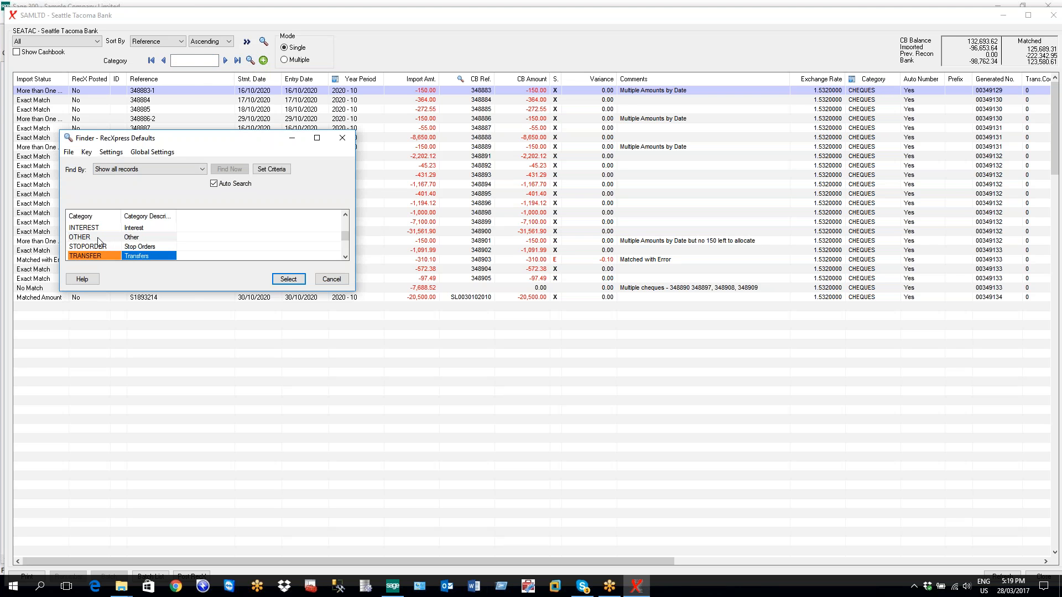
pyautogui.click(99, 237)
pyautogui.click(288, 279)
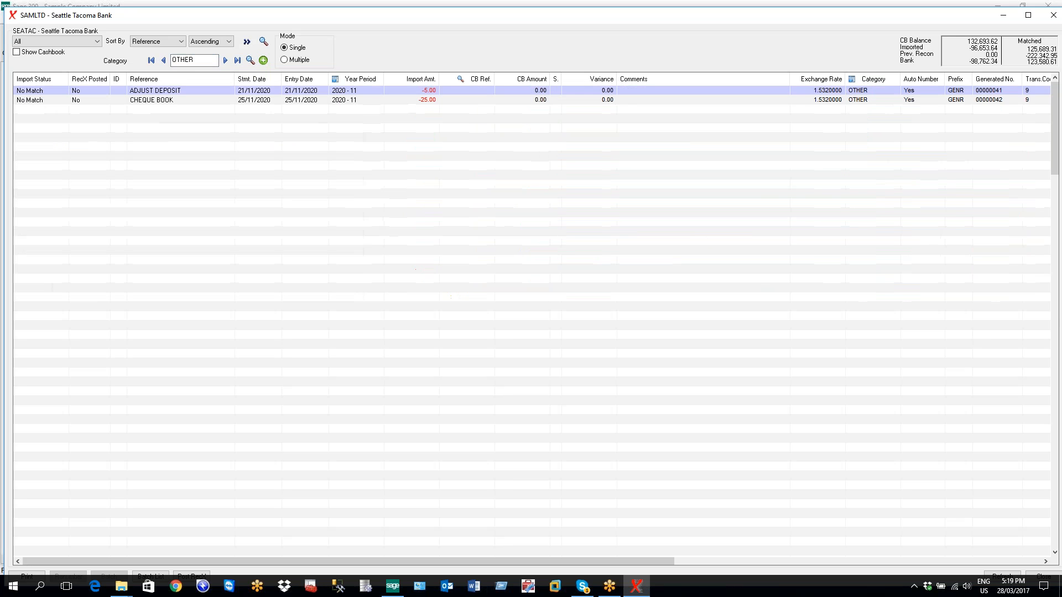
# Examine the columns of the two OTHER transactions and view the RecXpress rules behind the OTHER category.
pyautogui.click(305, 102)
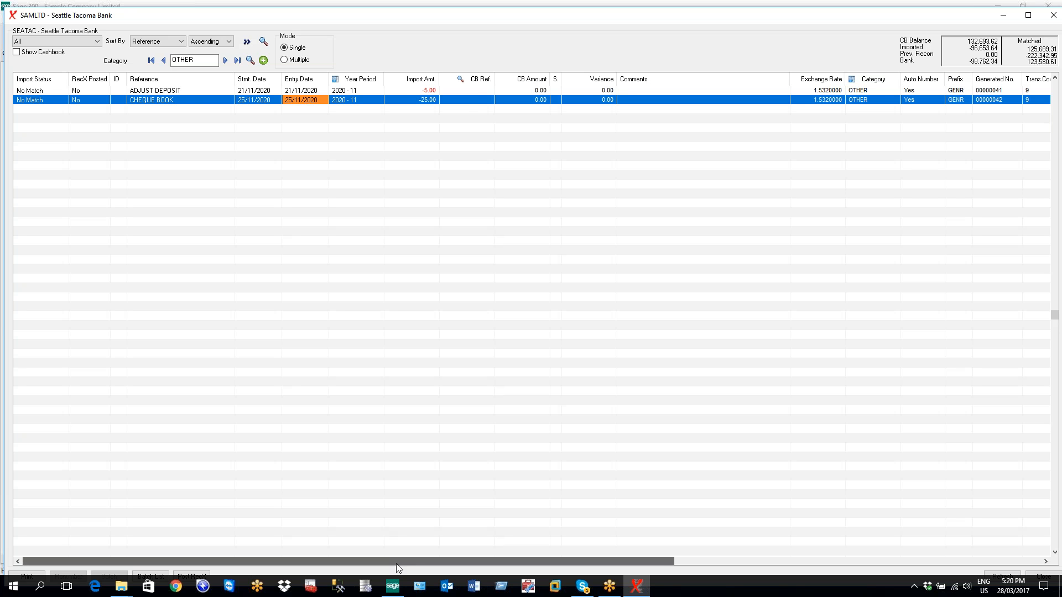
pyautogui.moveTo(396, 563); pyautogui.dragTo(675, 537)
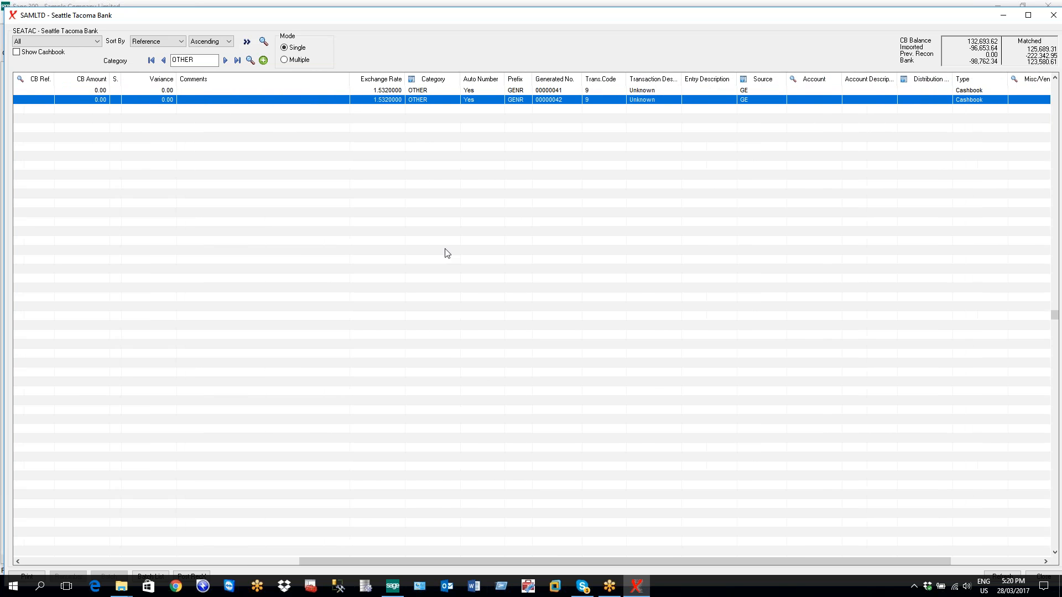
pyautogui.click(429, 89)
pyautogui.click(413, 79)
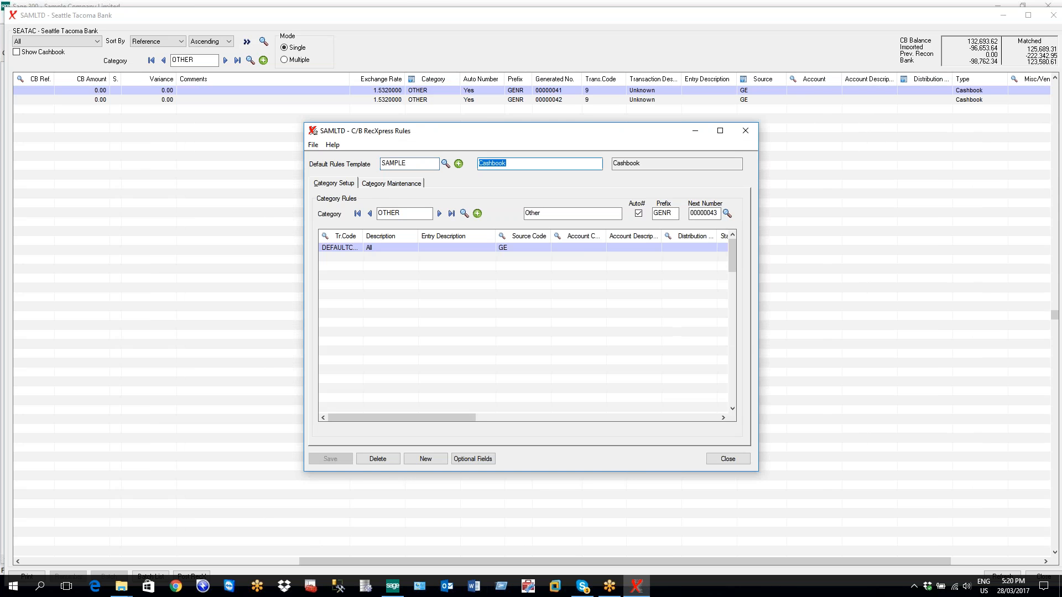
pyautogui.click(744, 131)
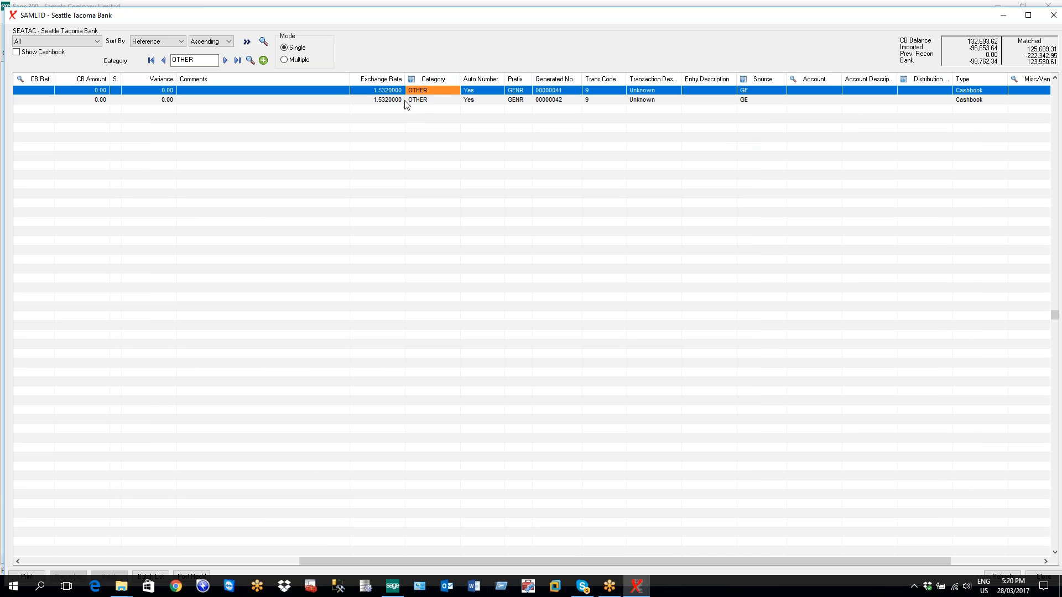
# Change the ADJUST DEPOSIT transaction's category to STOPORDER using the finder, declining to add the entry to the default template.
pyautogui.click(440, 92)
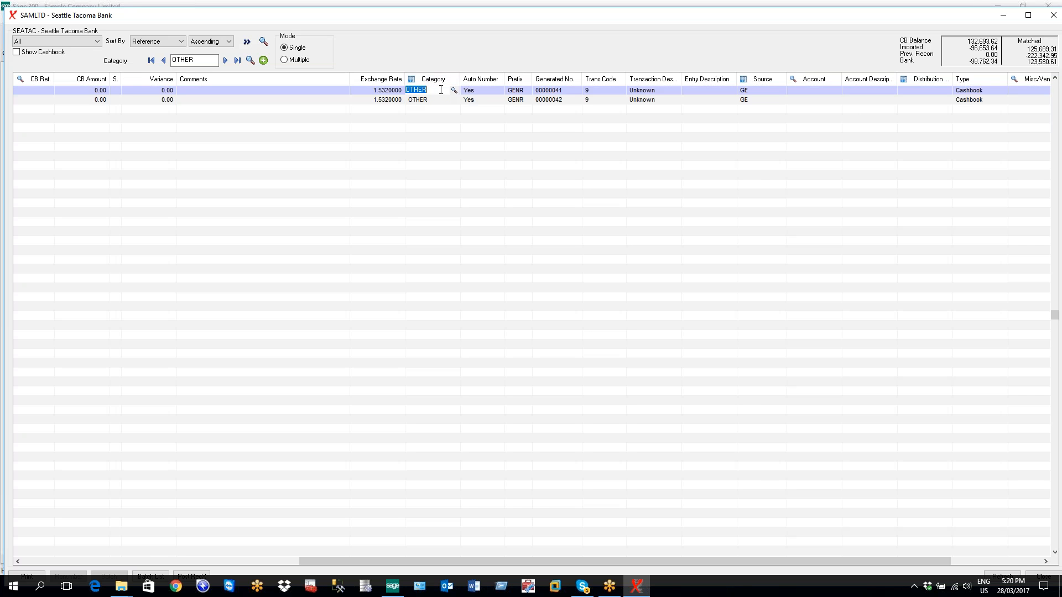
pyautogui.click(453, 91)
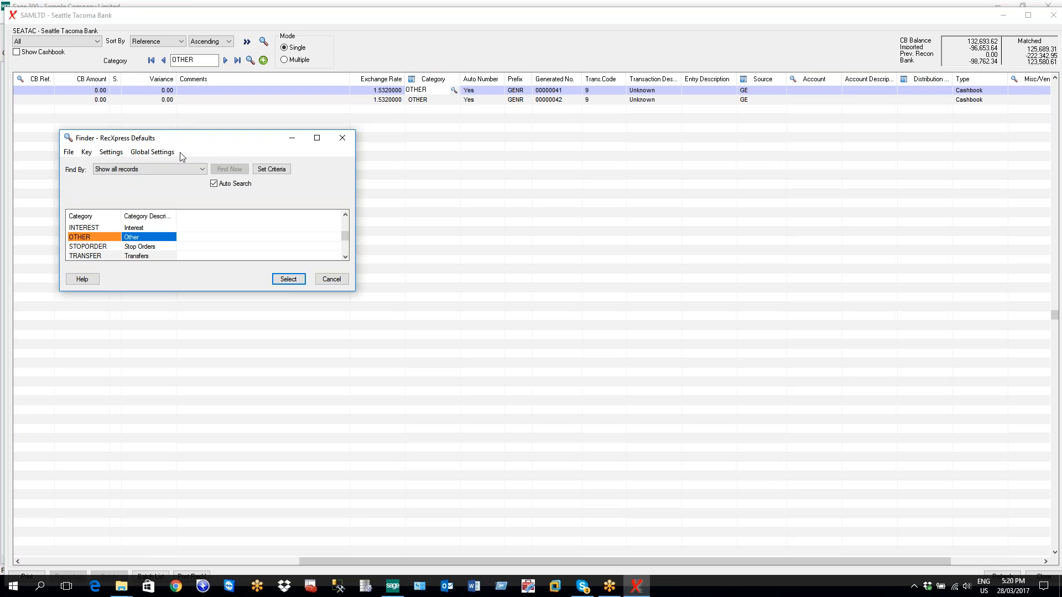
pyautogui.click(106, 247)
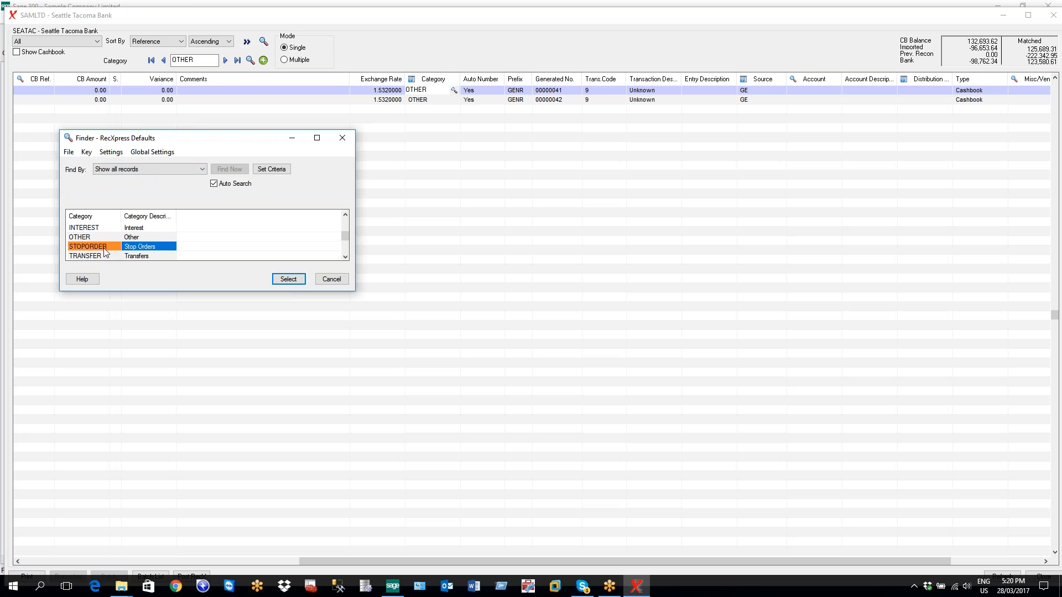
pyautogui.click(287, 280)
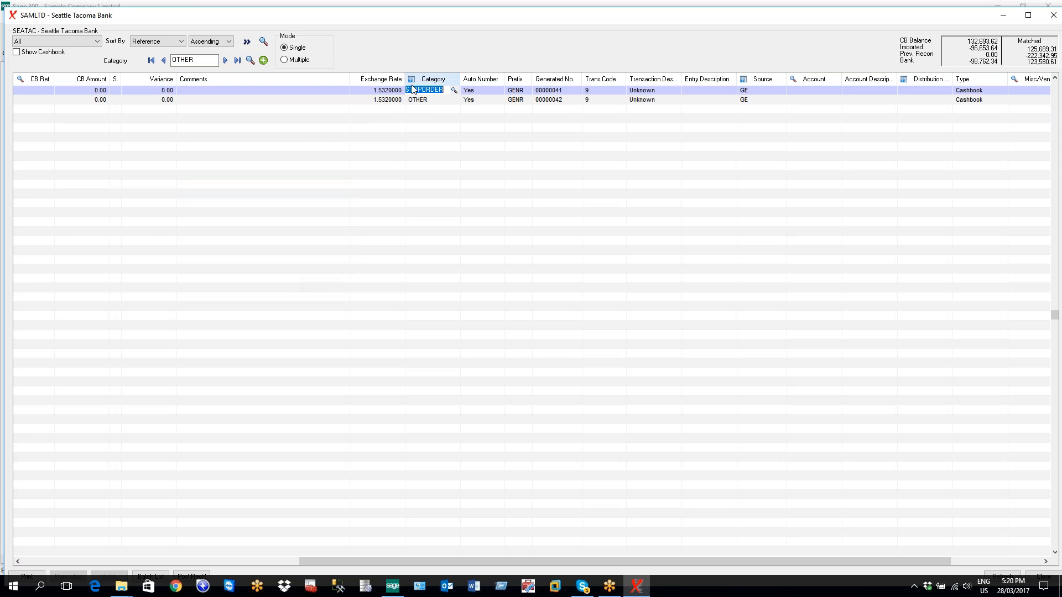
pyautogui.click(401, 115)
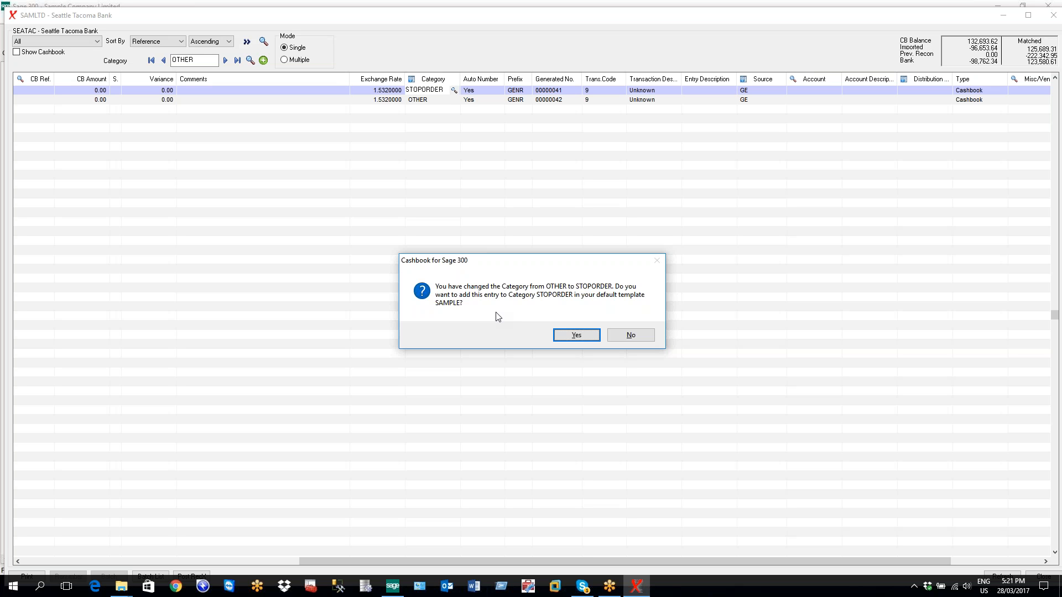
pyautogui.click(631, 335)
# Set the ADJUST DEPOSIT transaction's category back to OTHER using the finder.
pyautogui.click(436, 90)
pyautogui.click(454, 90)
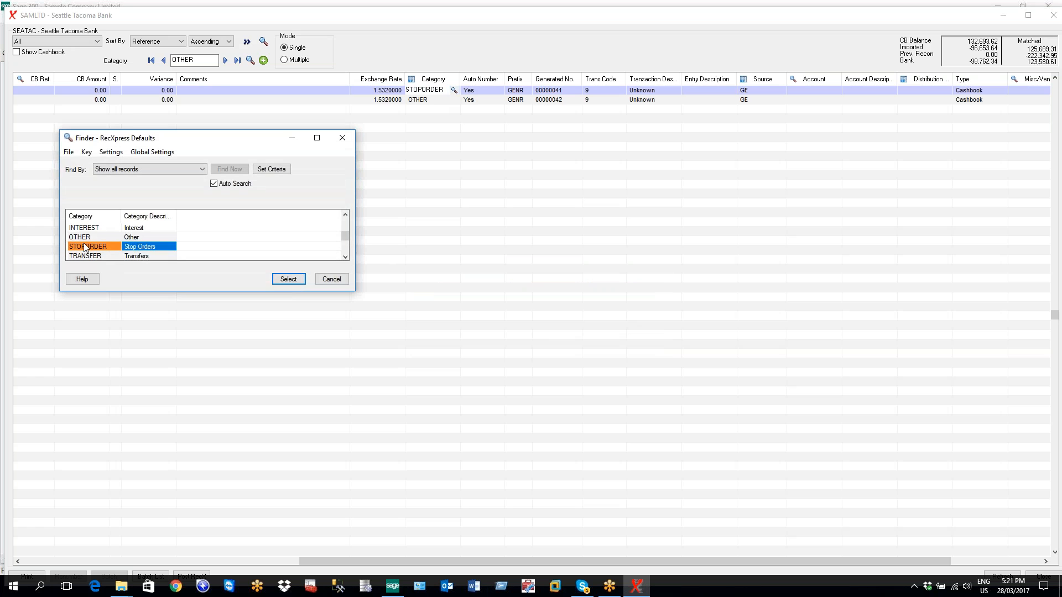
pyautogui.press('Up')
pyautogui.click(297, 280)
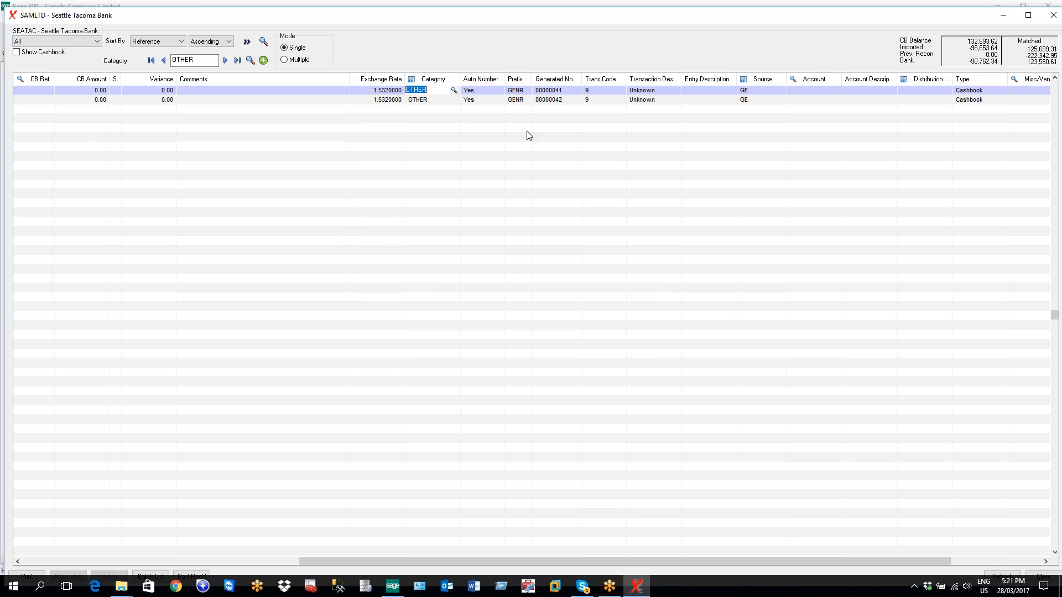
pyautogui.click(520, 92)
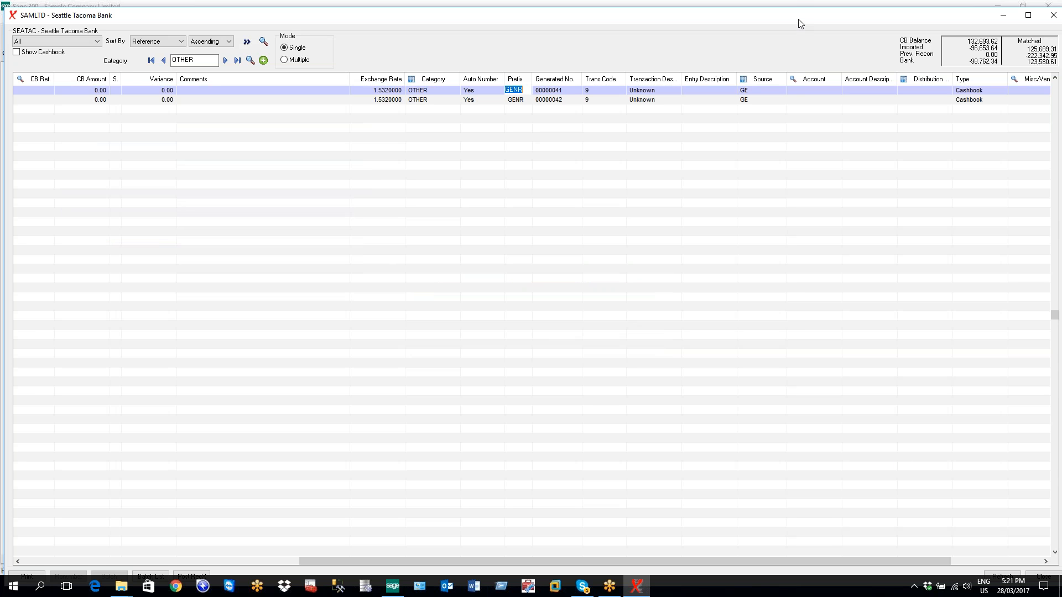
# Clear the OTHER category filter and reload the list to show the imported transactions of all categories.
pyautogui.moveTo(799, 15); pyautogui.dragTo(796, 10)
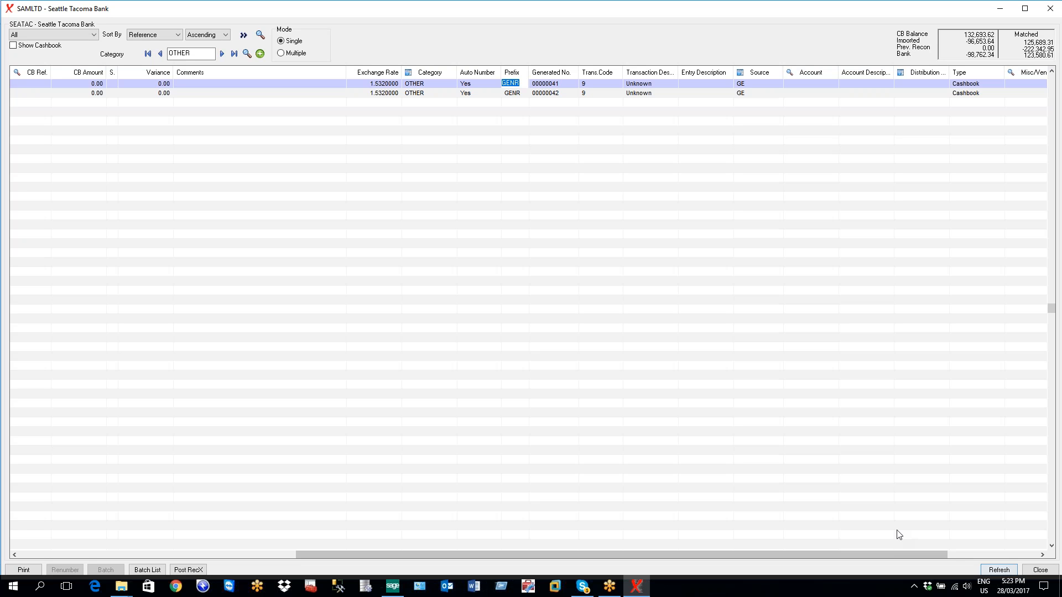
pyautogui.click(163, 51)
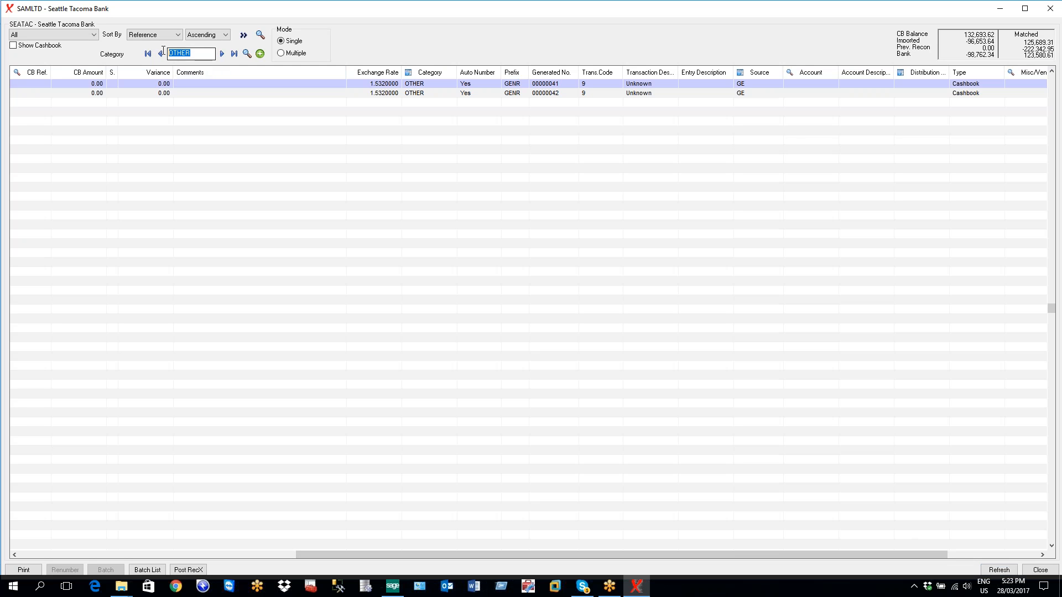
pyautogui.press('BackSpace')
pyautogui.click(243, 35)
pyautogui.click(191, 160)
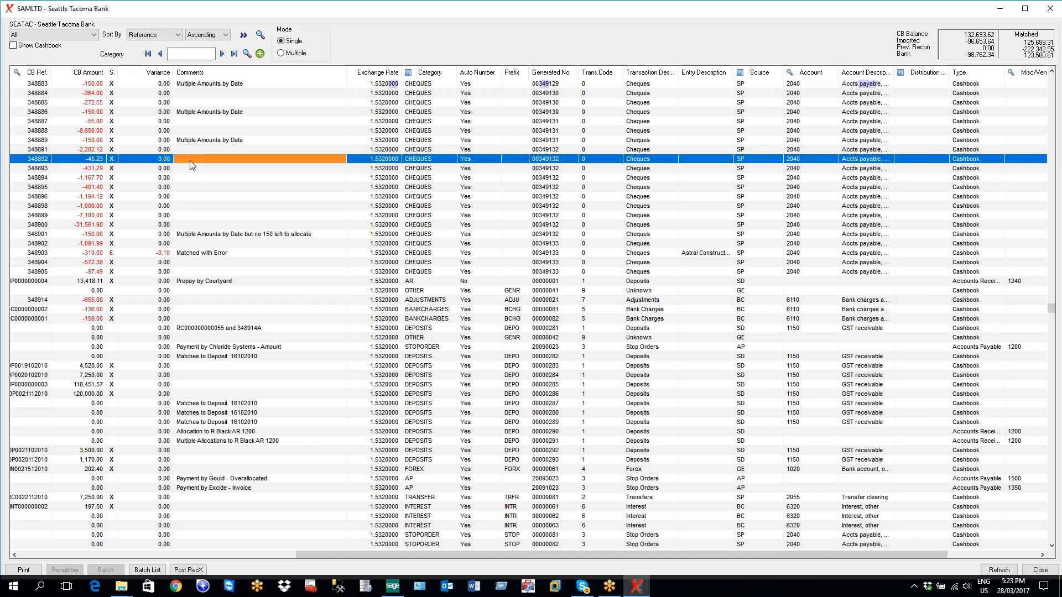
pyautogui.moveTo(379, 549); pyautogui.dragTo(33, 553)
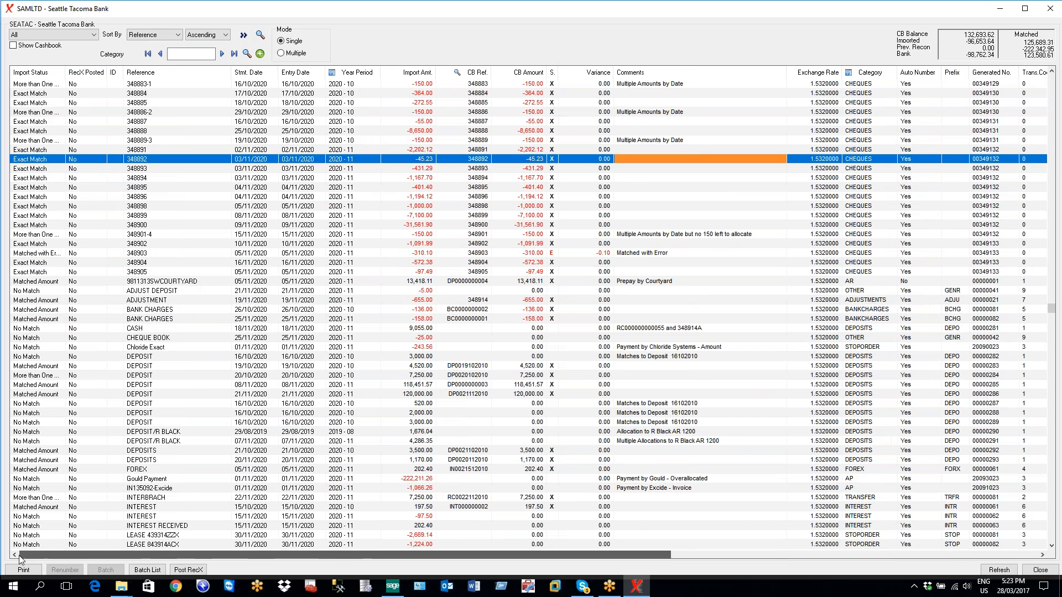
# Show the cashbook transactions below the import list and view the cashbook entries matched to cheques 348892 and 348891.
pyautogui.click(14, 45)
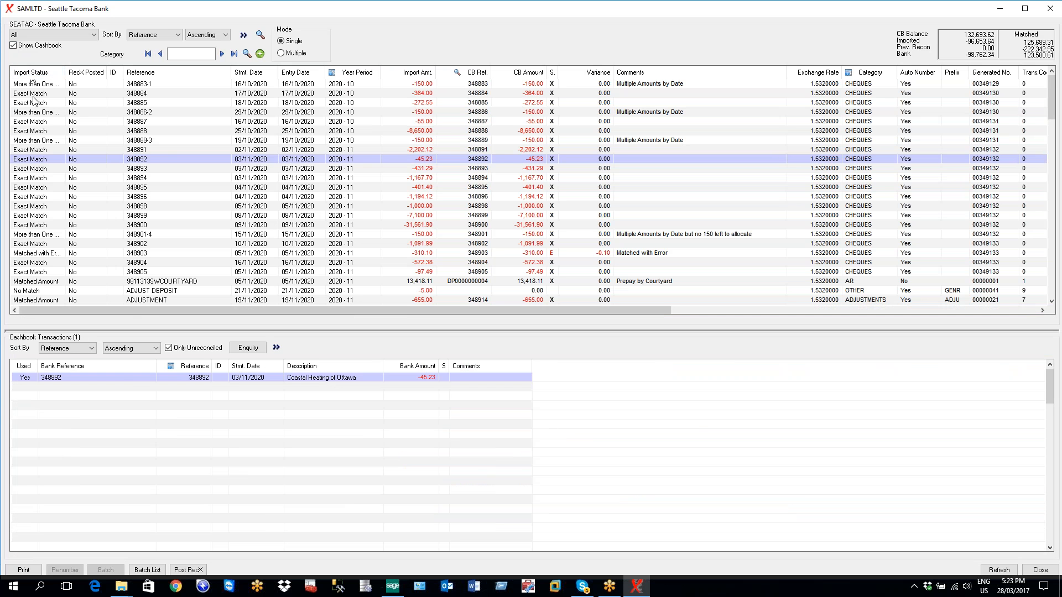
pyautogui.click(127, 380)
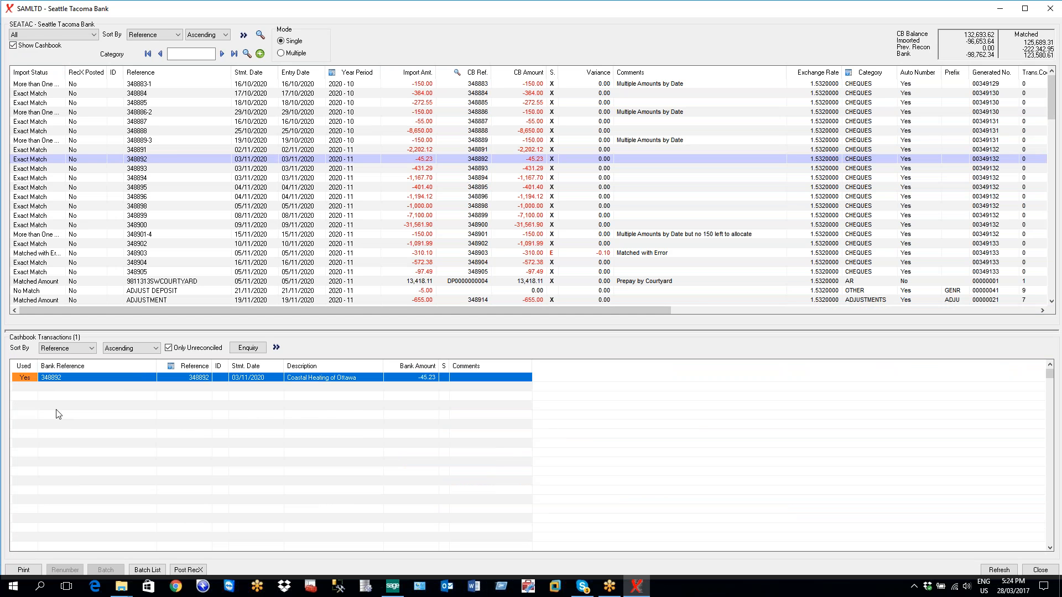
pyautogui.click(25, 137)
pyautogui.press('Down')
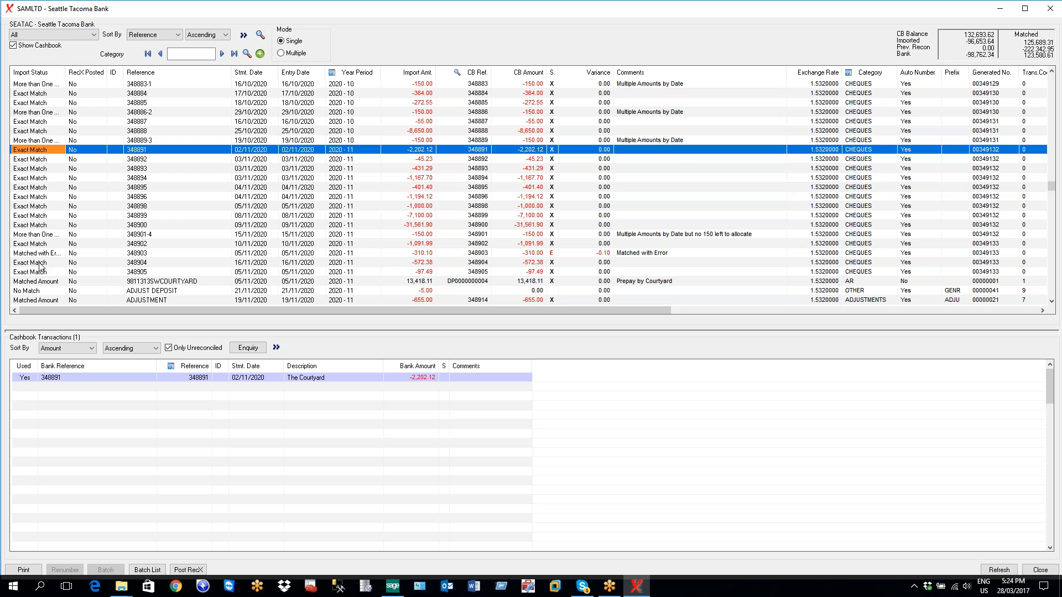
# Filter the import list to Correctly Matched and compare cheque 348884's bank reference and amount with its cashbook reference and amount.
pyautogui.click(91, 35)
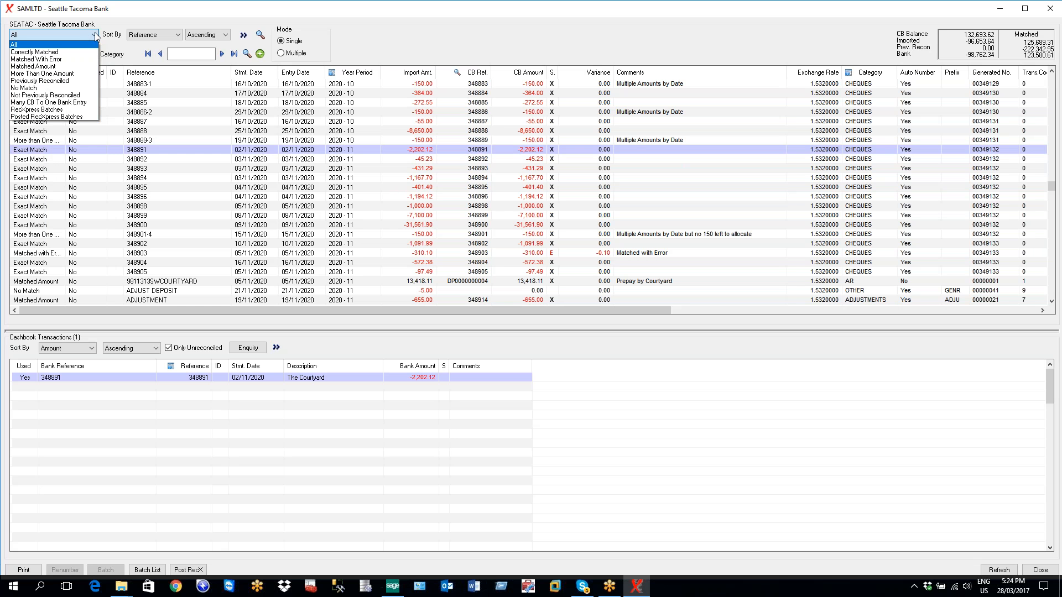
pyautogui.click(29, 52)
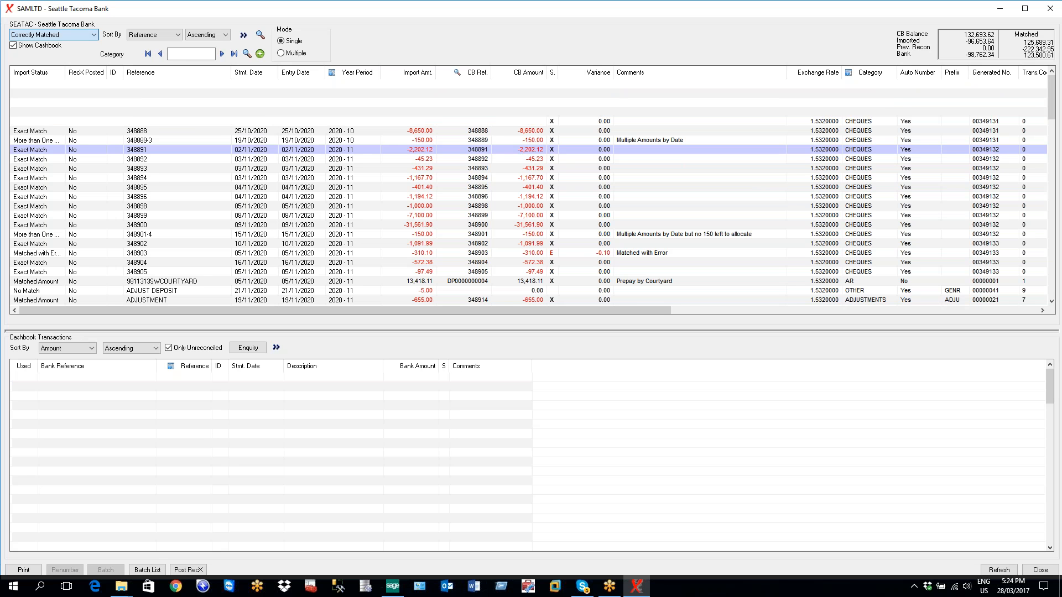
pyautogui.click(29, 83)
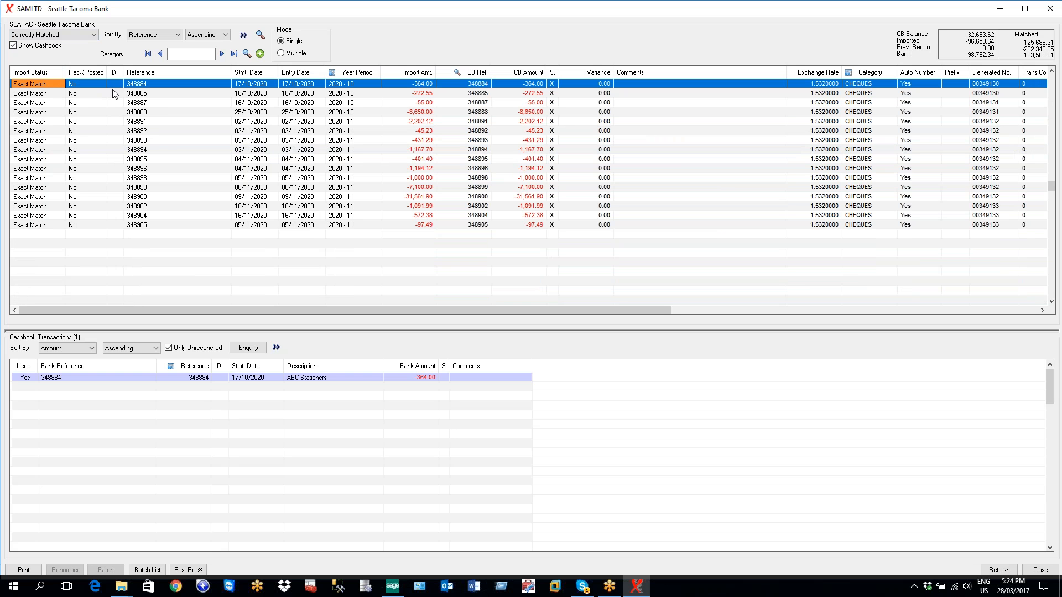
pyautogui.click(137, 86)
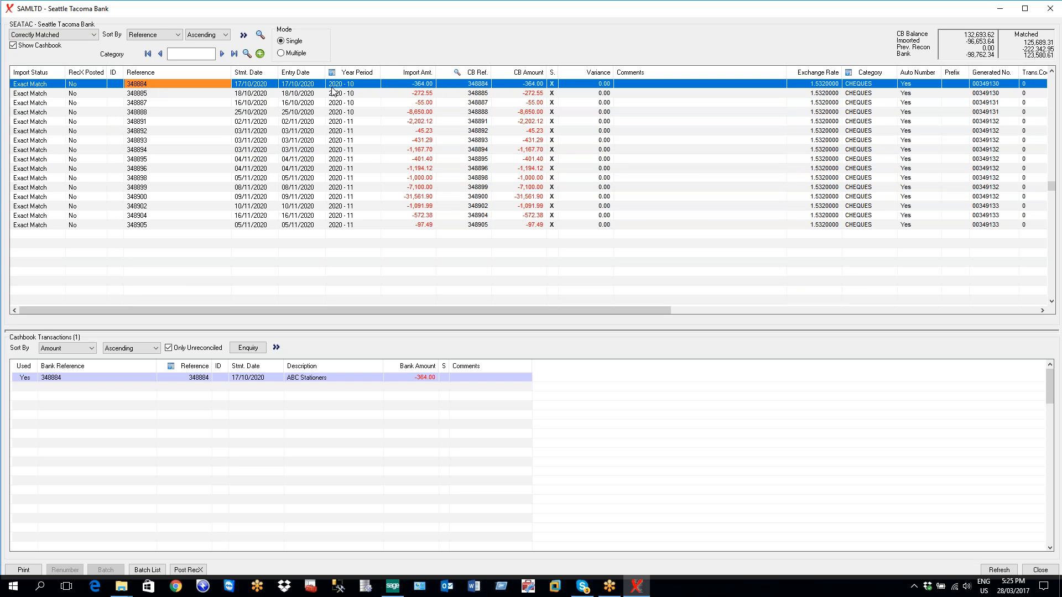
pyautogui.click(471, 85)
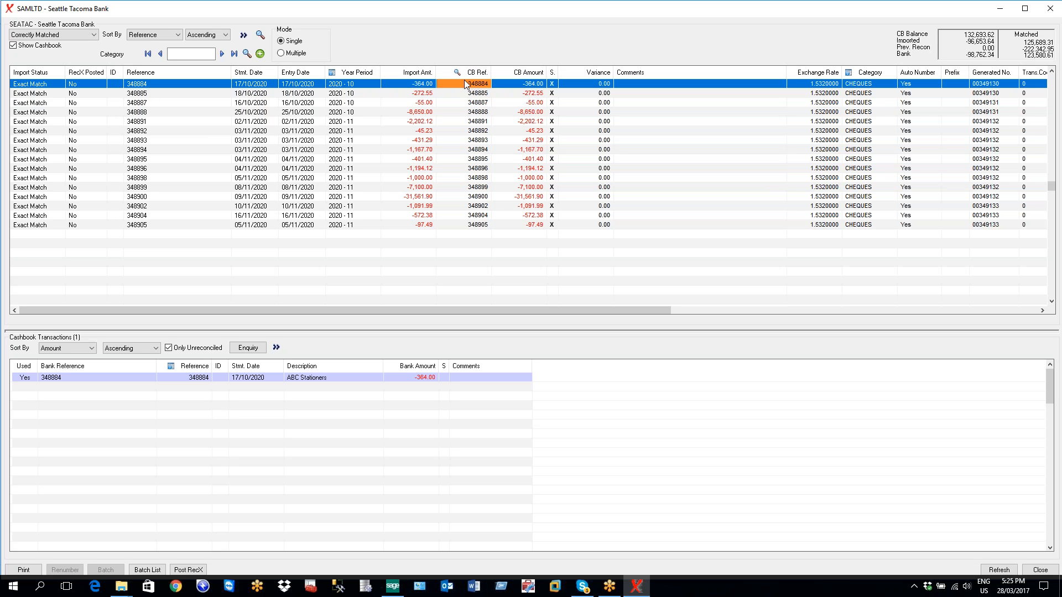
pyautogui.click(420, 85)
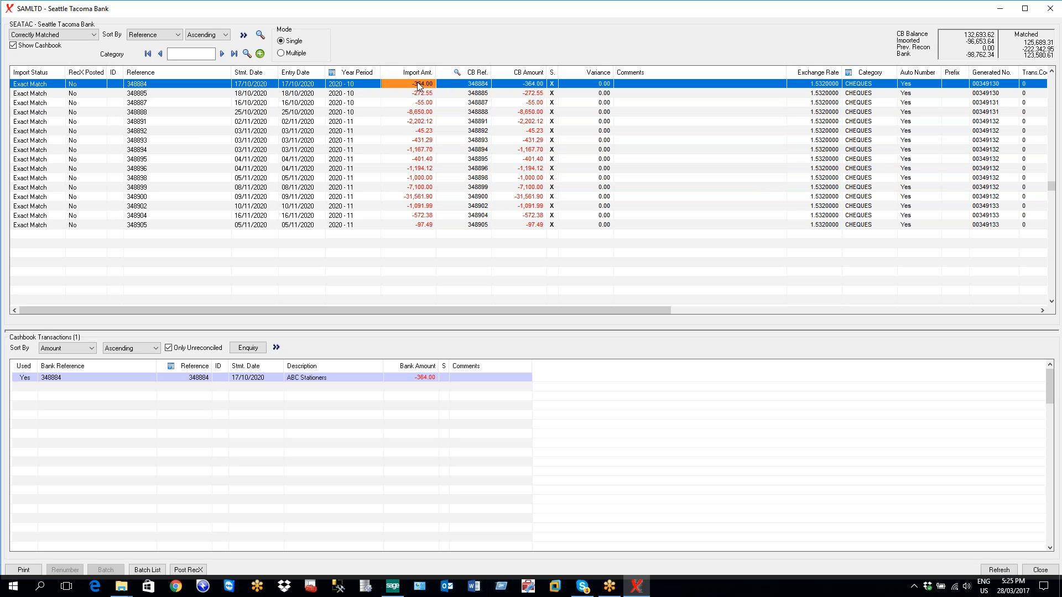
pyautogui.click(532, 86)
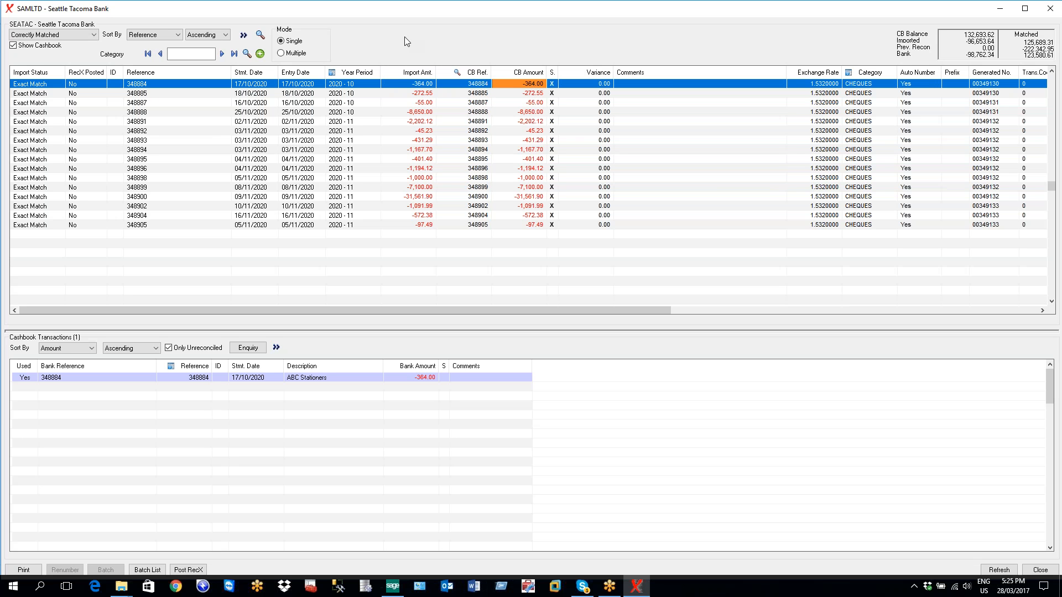
# Filter the import list to Matched With Error and examine cheque 348903's references, import and cashbook amounts, status and variance.
pyautogui.click(58, 34)
pyautogui.click(59, 59)
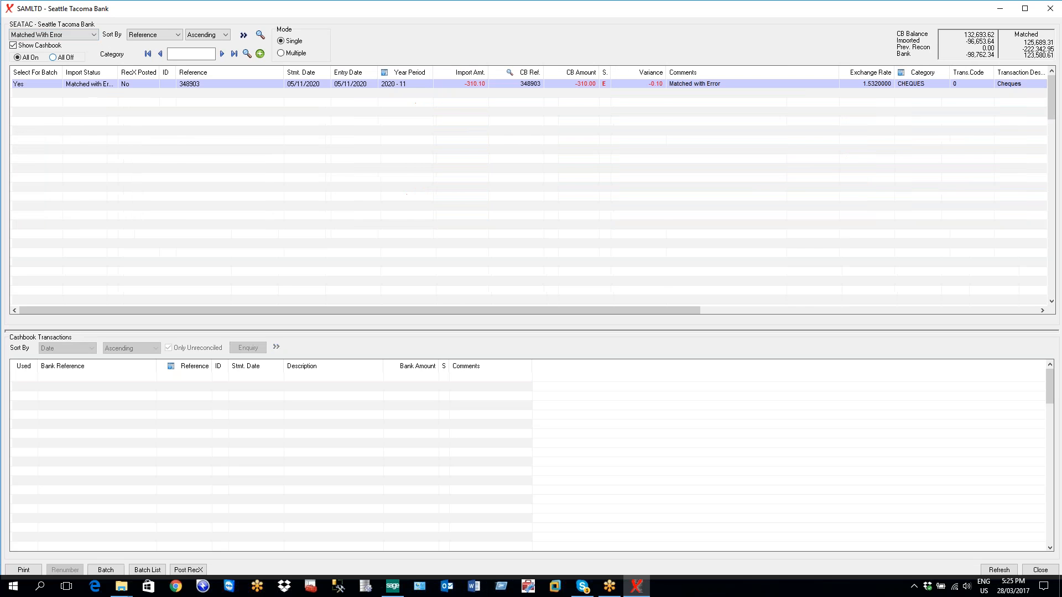
pyautogui.click(78, 86)
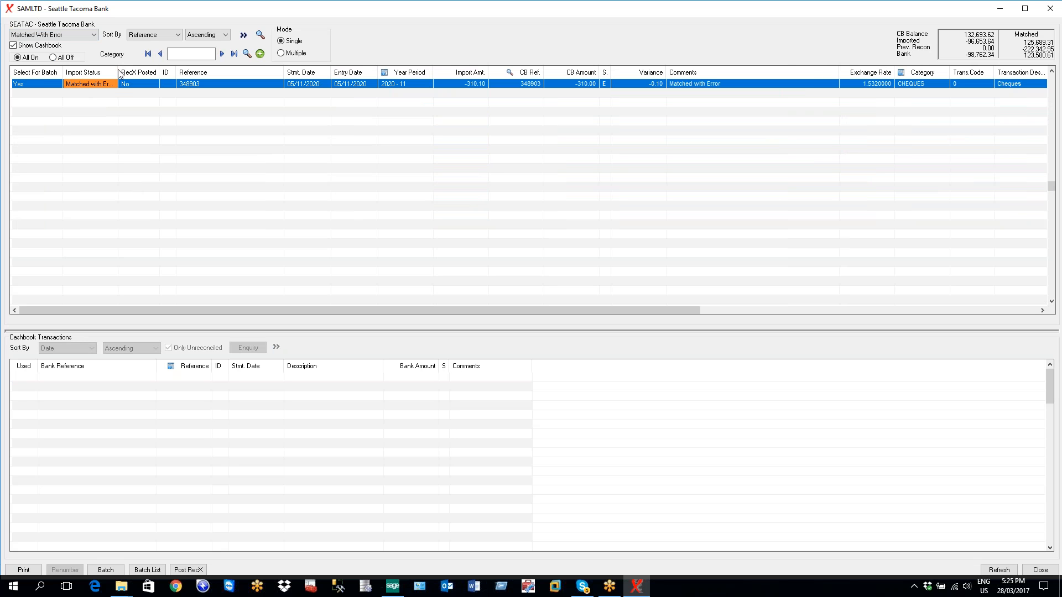
pyautogui.click(195, 84)
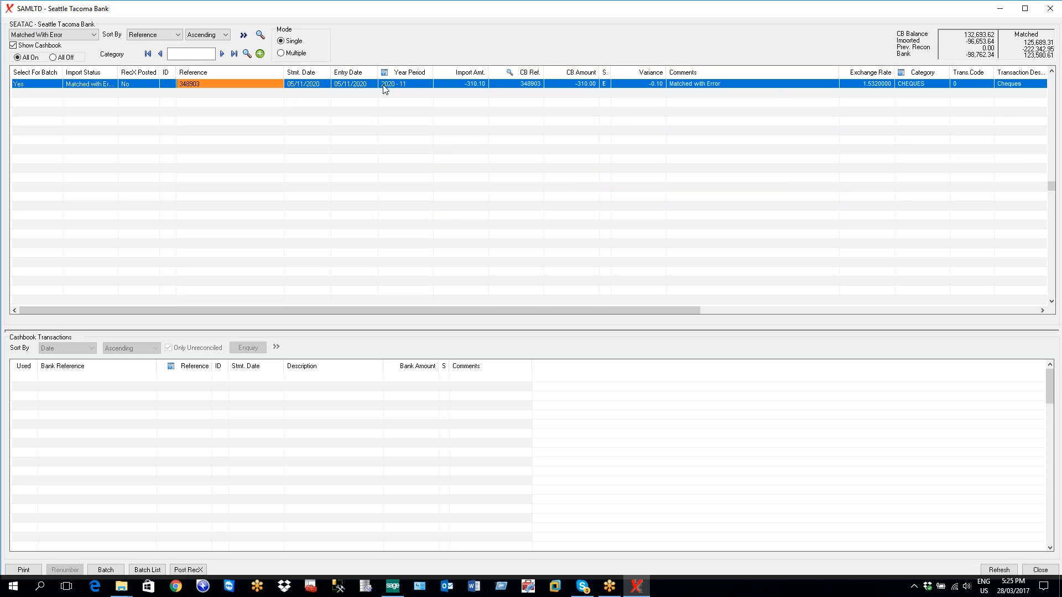
pyautogui.click(524, 84)
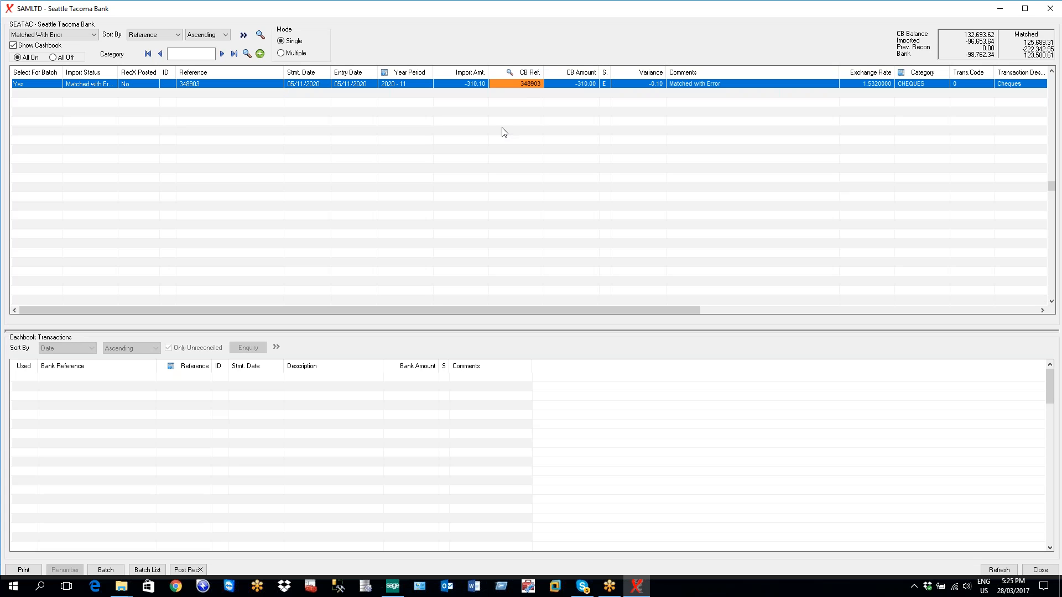
pyautogui.click(476, 84)
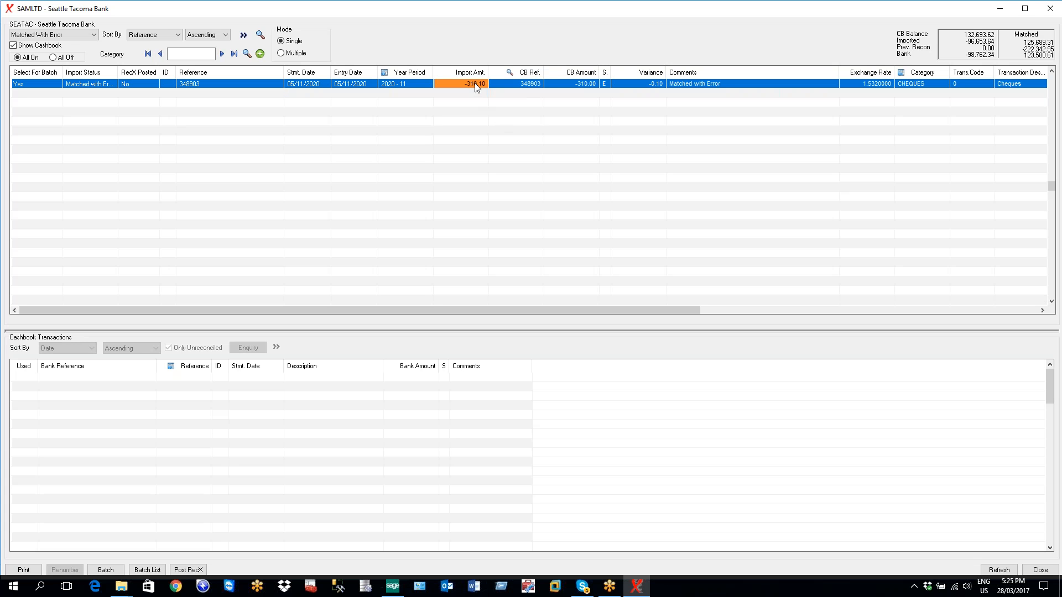
pyautogui.click(579, 85)
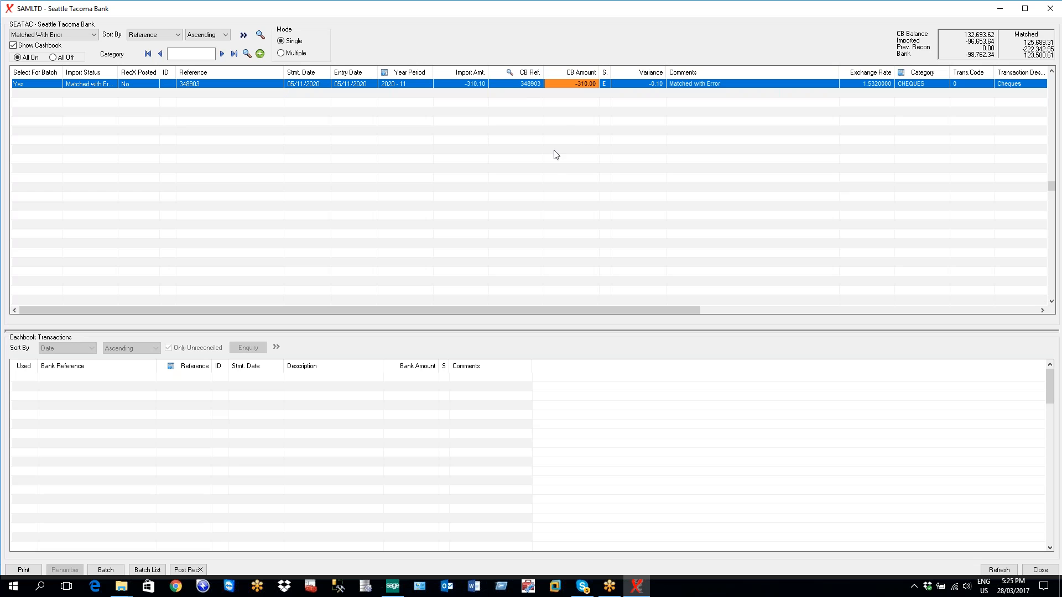
pyautogui.click(605, 84)
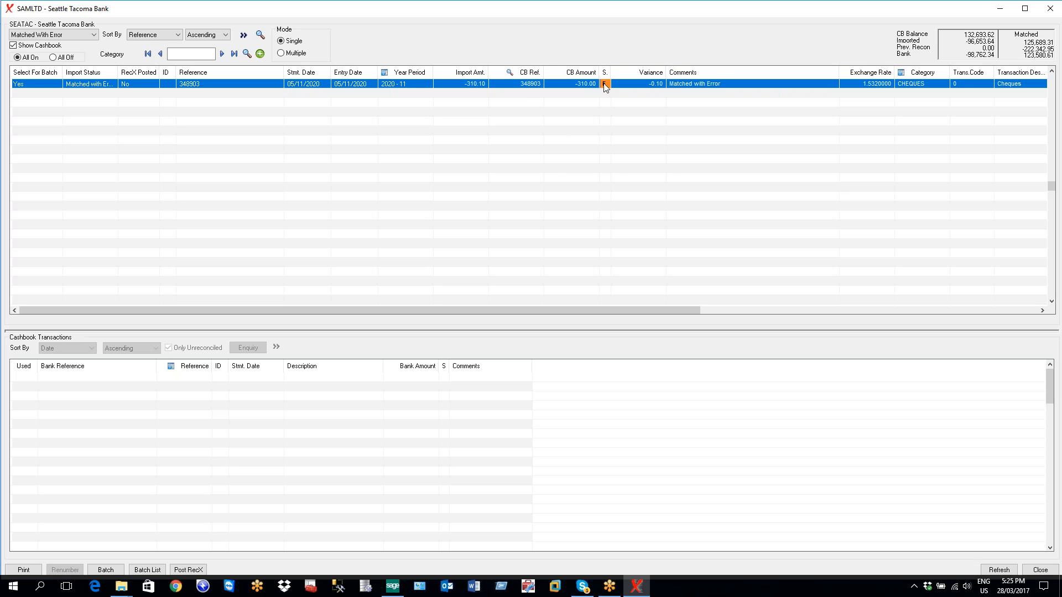
pyautogui.click(641, 85)
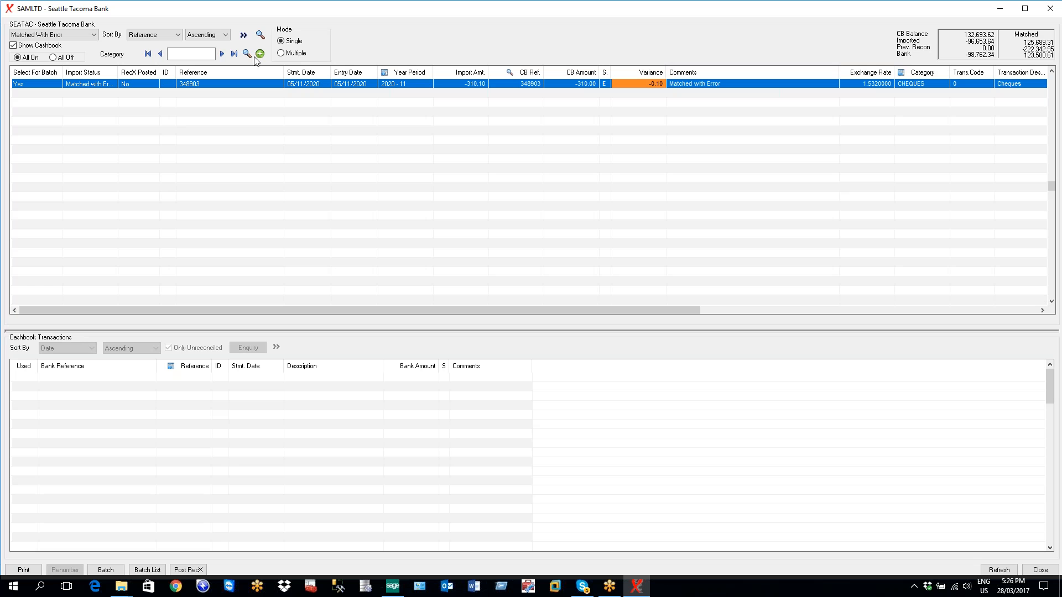
# Filter the import list to Matched Amount and compare the ADJUSTMENT line's reference and import amount with its cashbook reference and amount.
pyautogui.click(94, 35)
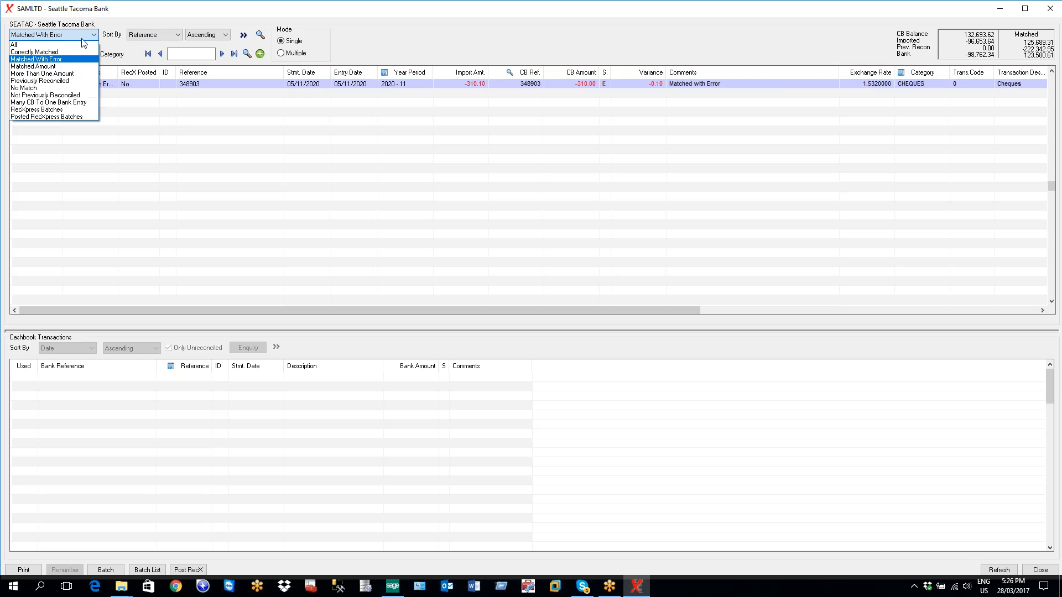
pyautogui.click(57, 67)
pyautogui.click(53, 84)
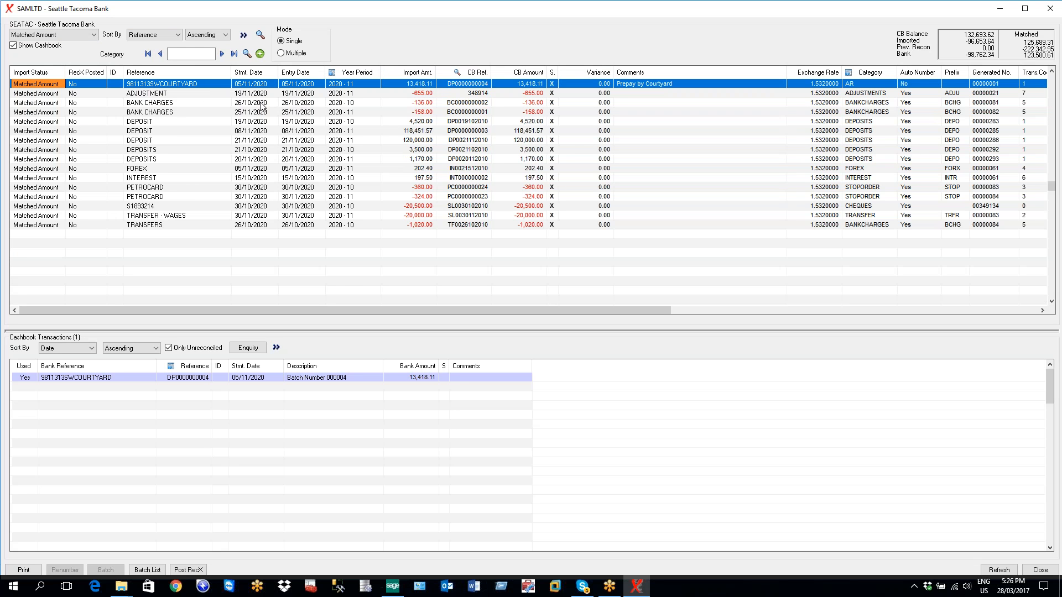
pyautogui.click(167, 95)
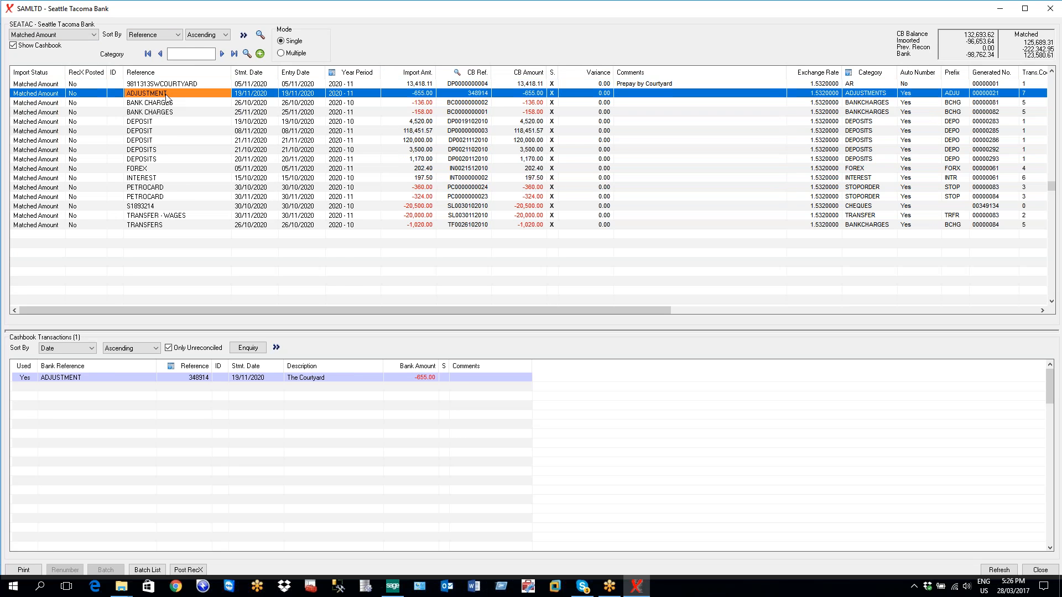
pyautogui.click(475, 96)
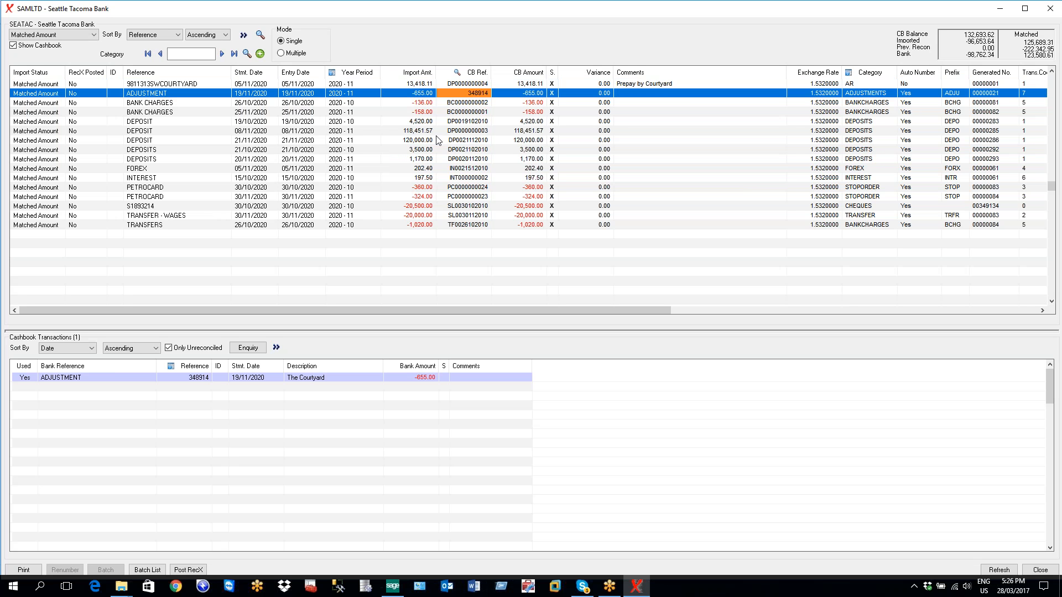
pyautogui.click(421, 96)
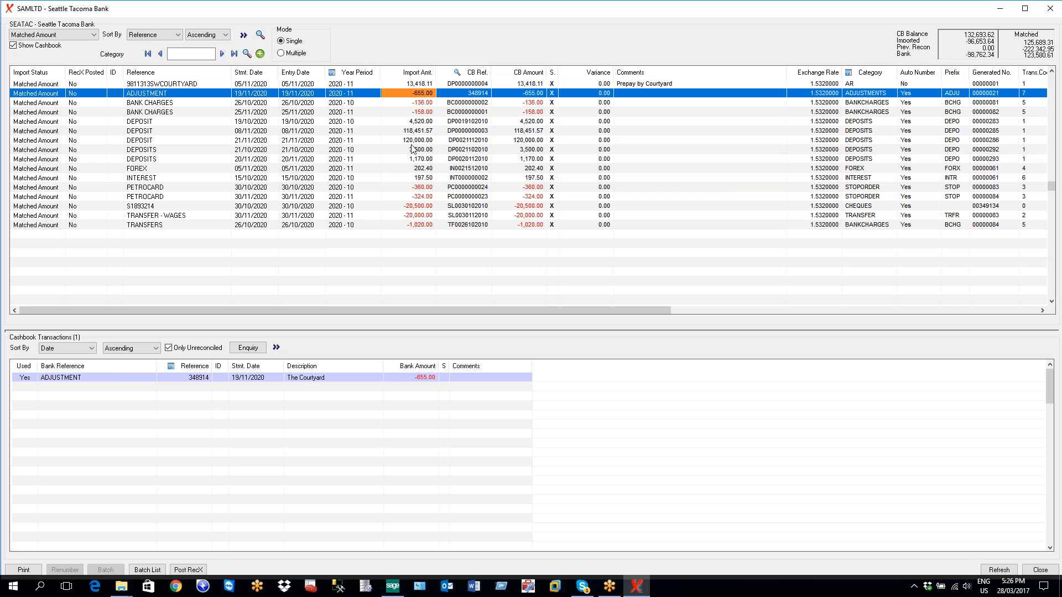
pyautogui.click(522, 93)
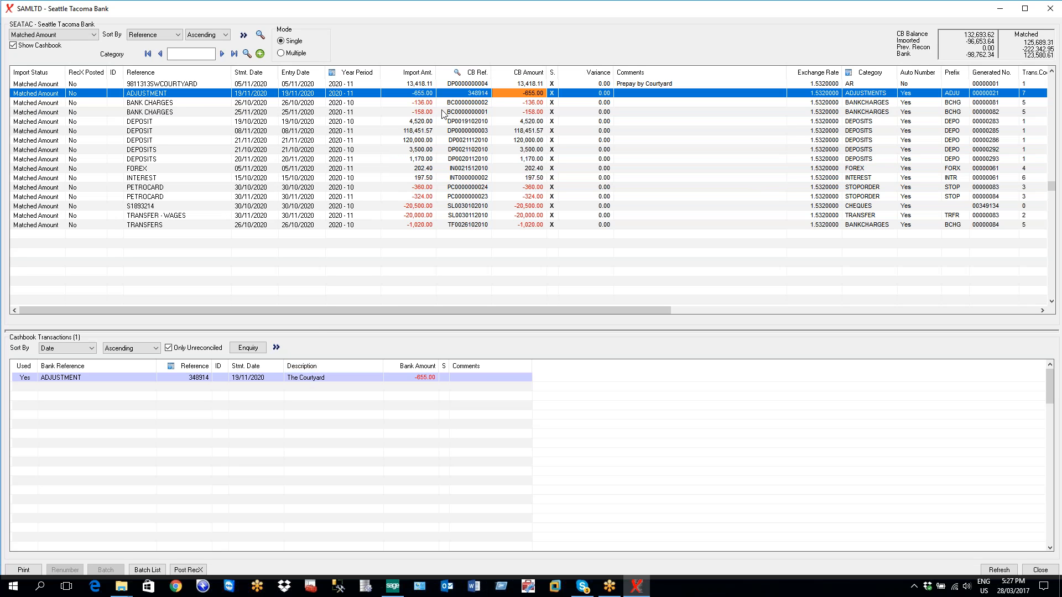
# Go through the Matched Amount lines from the bank charges to the transfers, viewing the cashbook entry matched to each.
pyautogui.click(468, 102)
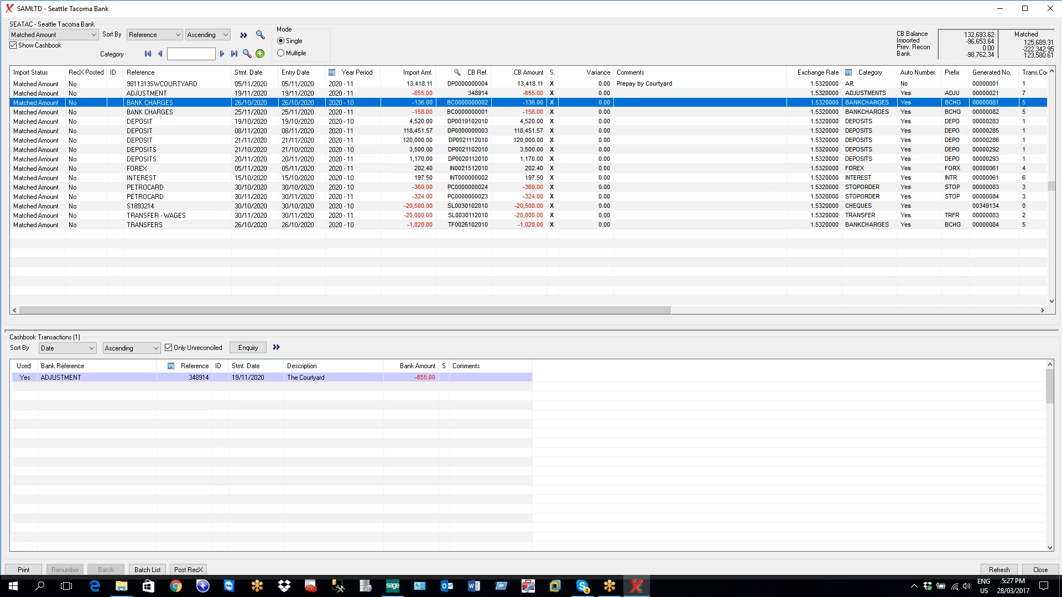
pyautogui.click(467, 111)
pyautogui.press('Down')
pyautogui.press('Down')
pyautogui.press('Down')
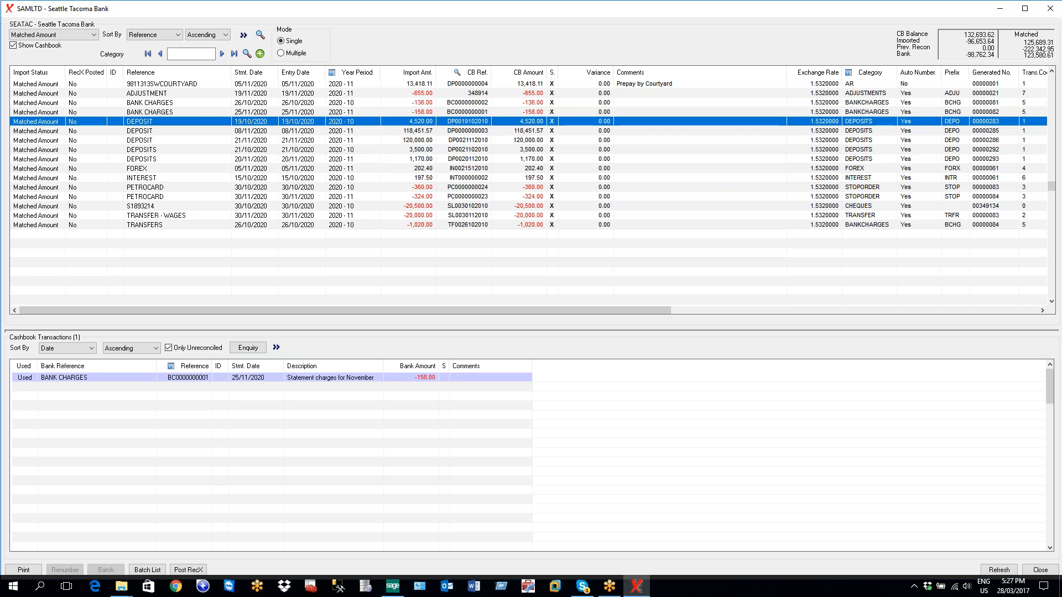
pyautogui.press('Down')
pyautogui.press('Down')
pyautogui.press('Down')
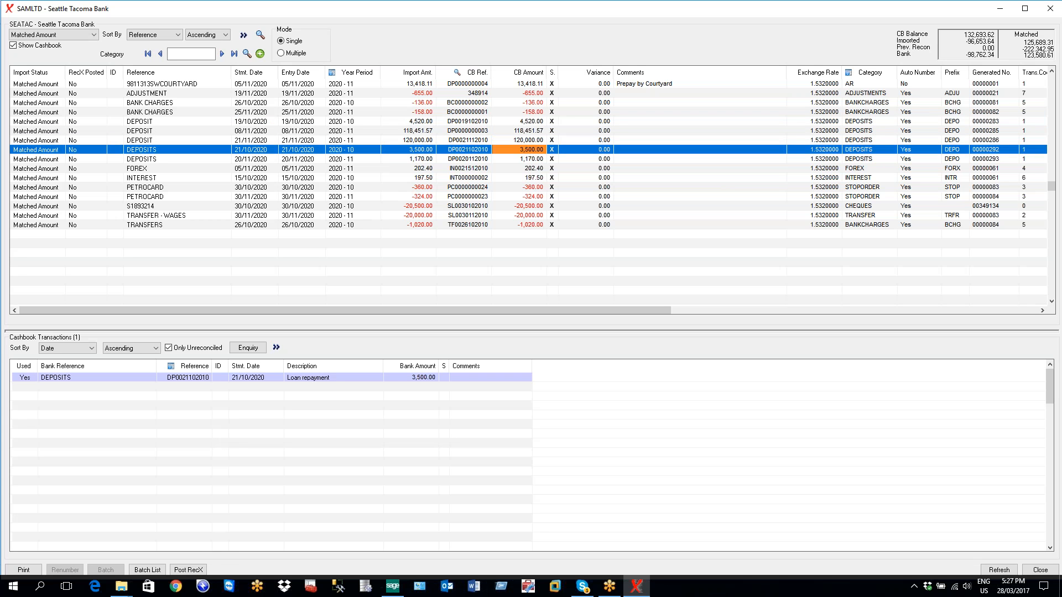
pyautogui.press('Down')
pyautogui.press('Down')
pyautogui.press('Down')
pyautogui.press('Down')
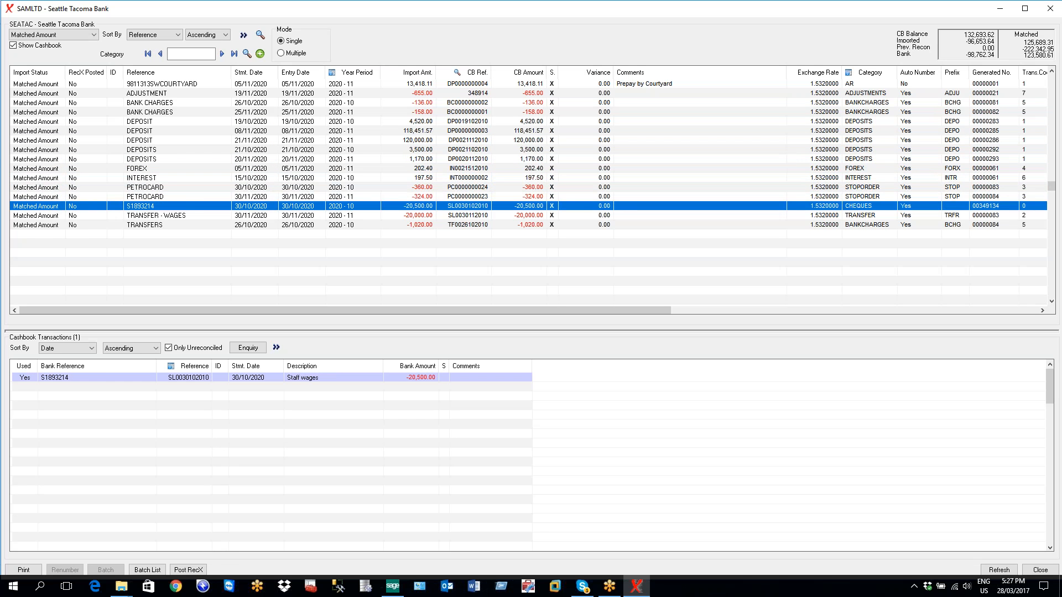
pyautogui.press('Down')
pyautogui.press('Up')
pyautogui.press('Up')
pyautogui.press('Up')
pyautogui.press('Up')
pyautogui.press('Up')
pyautogui.press('Up')
pyautogui.press('Up')
pyautogui.press('Up')
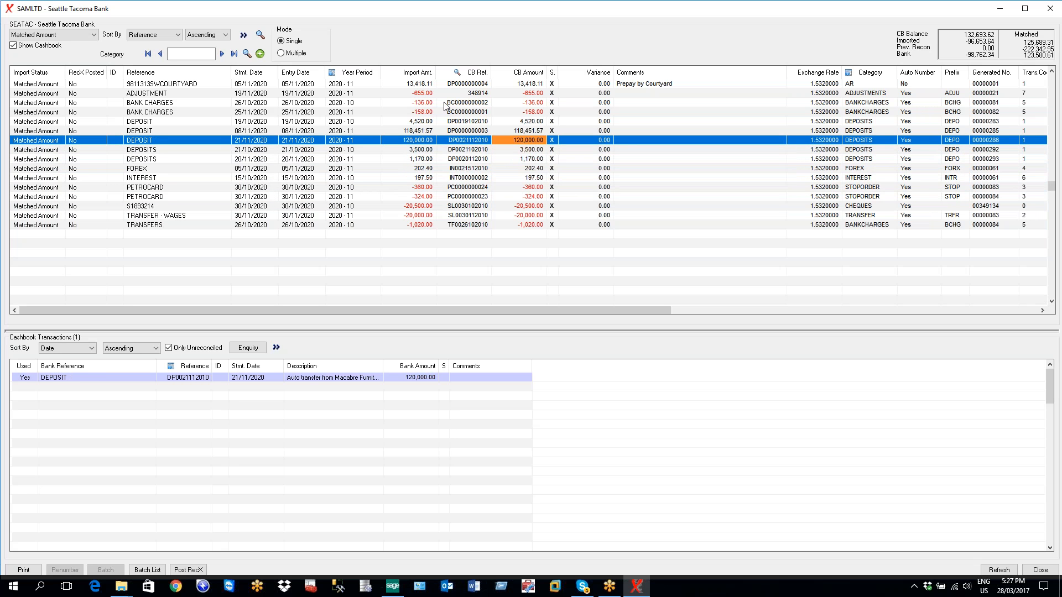
# Filter the import list to More Than One Amount and examine the cashbook candidates and used entries for line 348901-4.
pyautogui.click(94, 35)
pyautogui.click(42, 46)
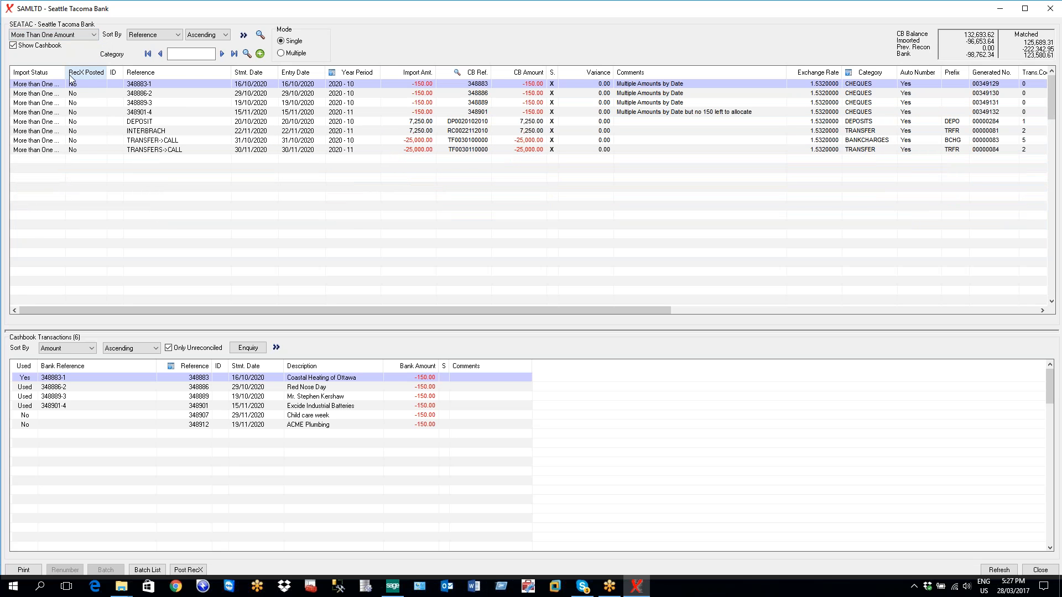
pyautogui.click(50, 113)
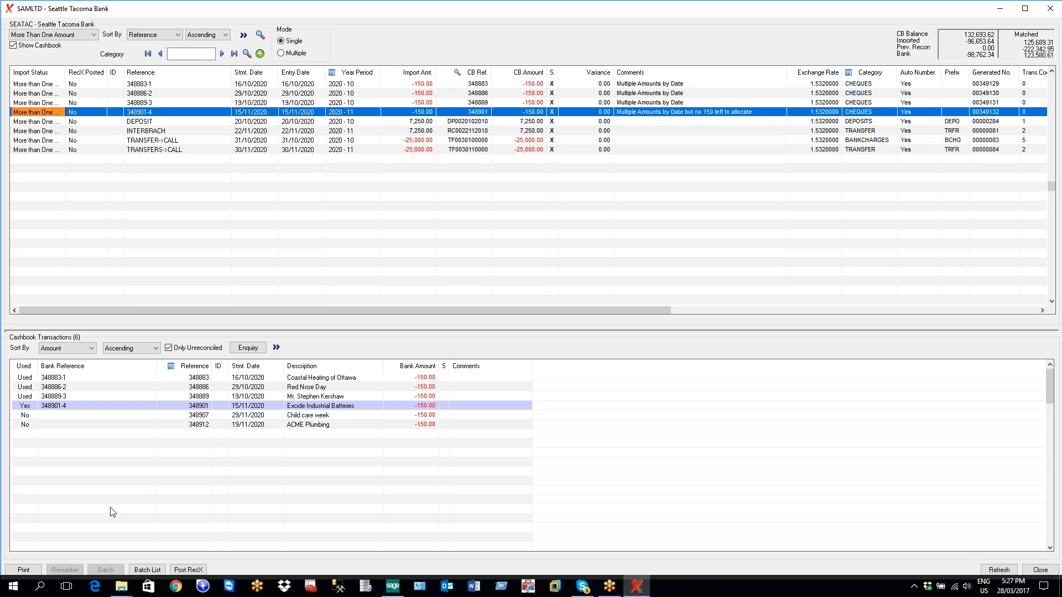
pyautogui.click(317, 378)
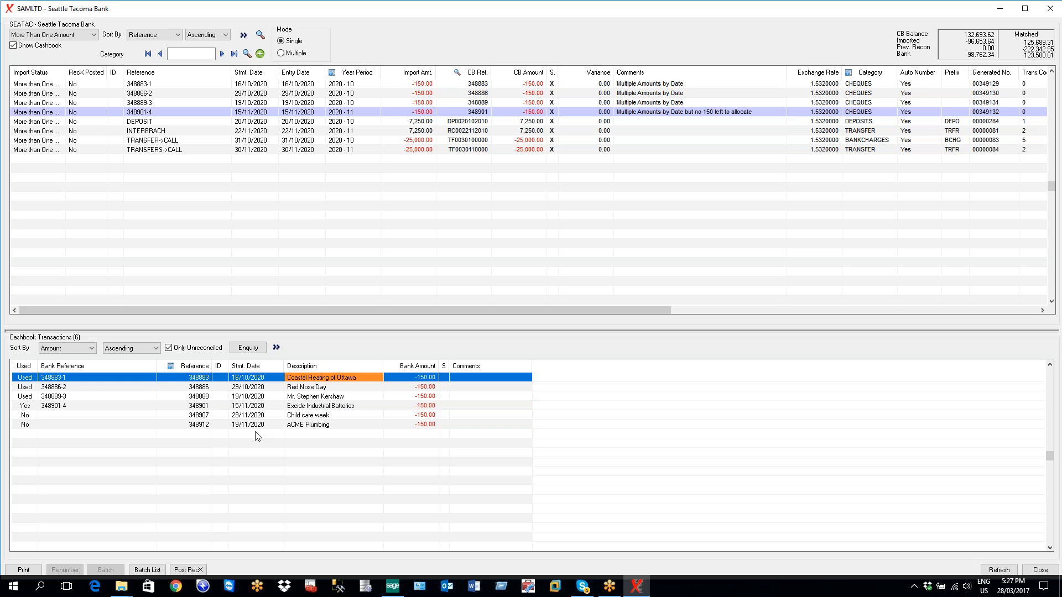
pyautogui.click(24, 407)
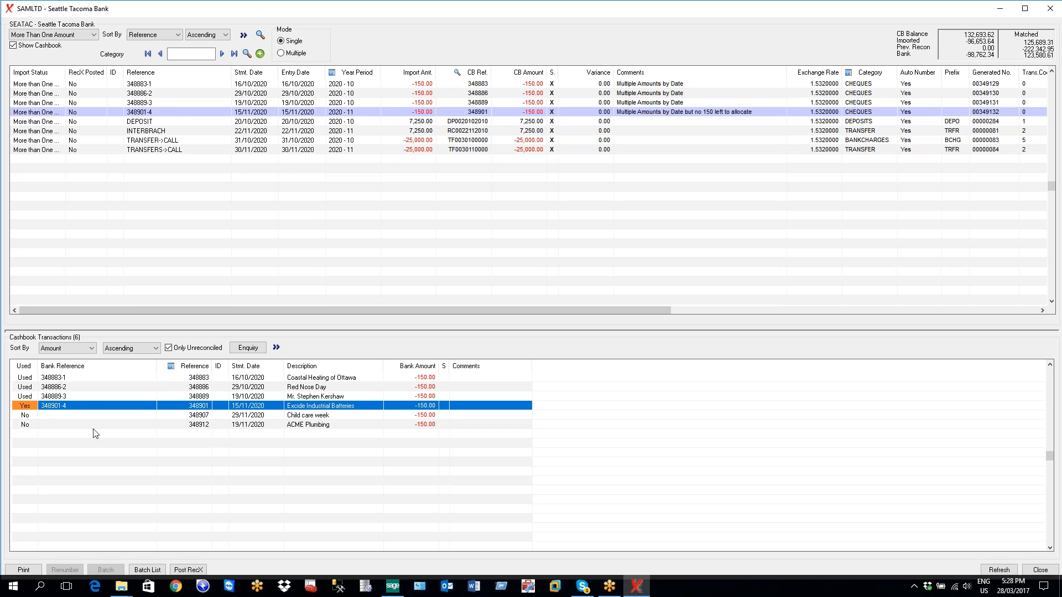
pyautogui.click(242, 409)
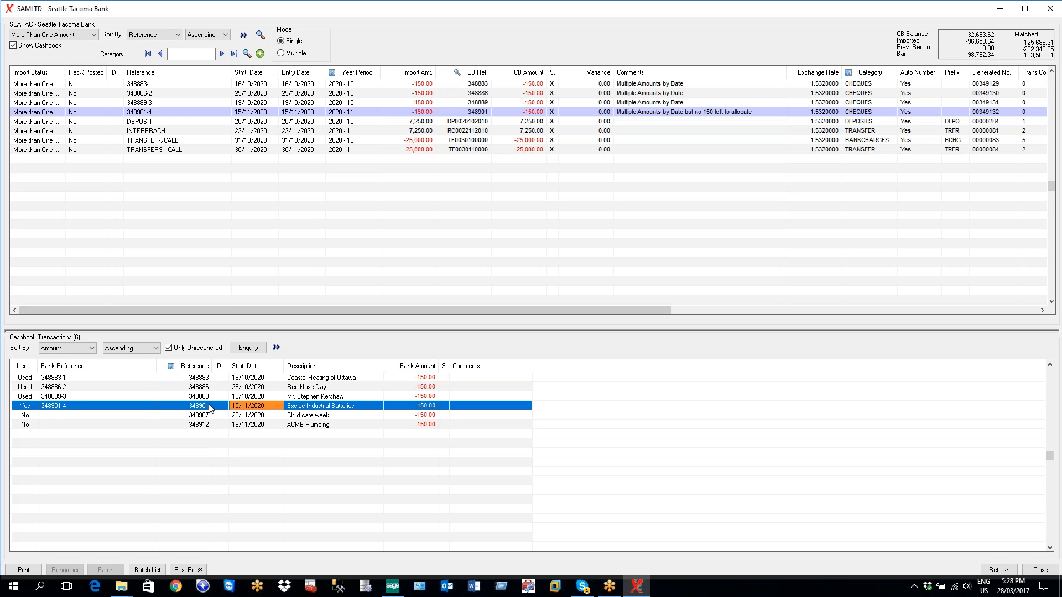
pyautogui.click(26, 409)
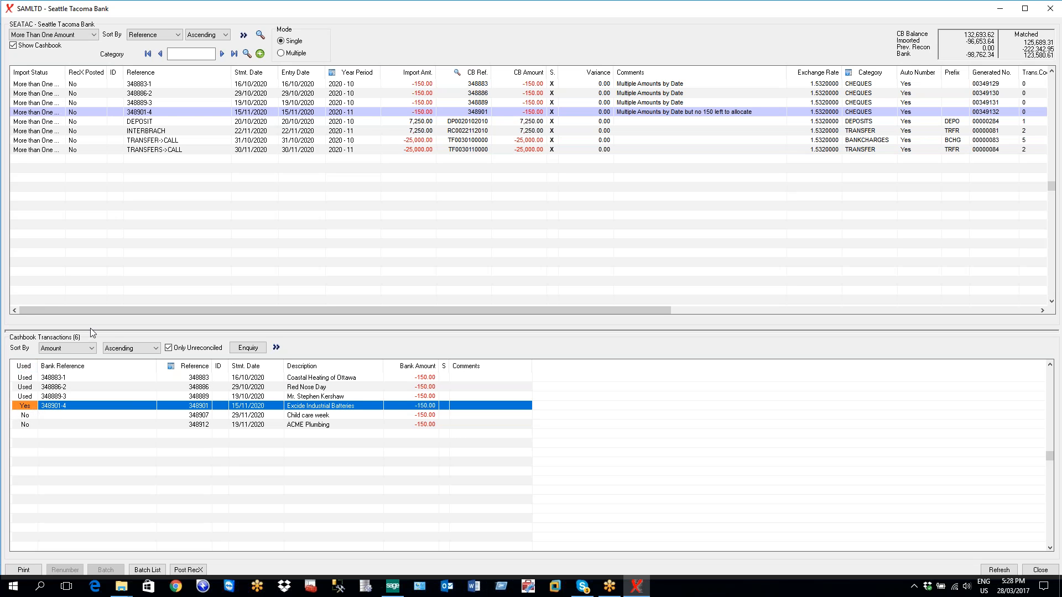
# Compare import line 348901-4's cashbook reference and statement date with those of its matched cashbook cheque.
pyautogui.click(439, 113)
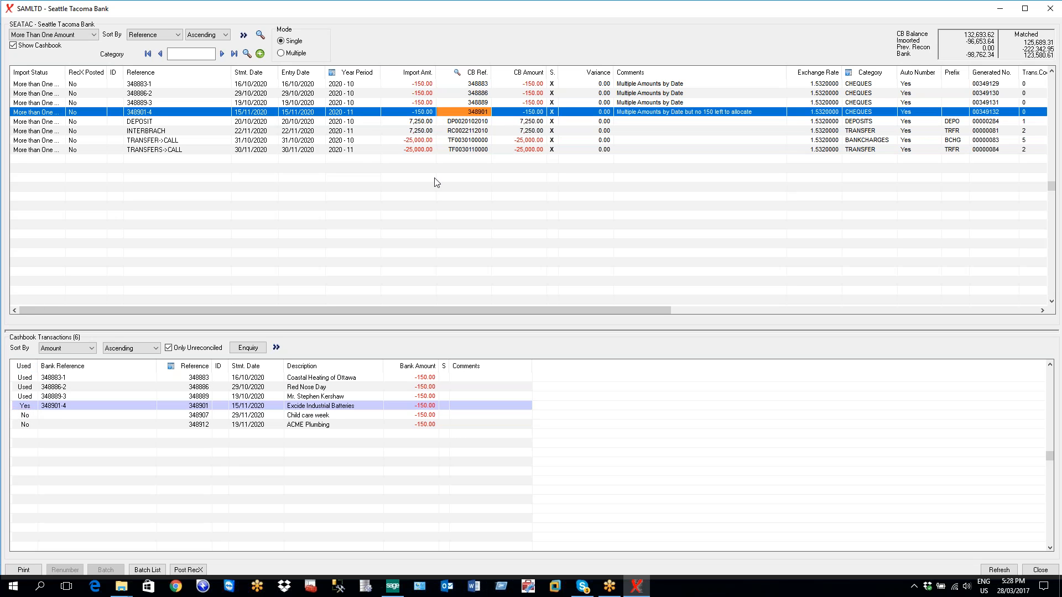
pyautogui.click(256, 112)
pyautogui.click(241, 407)
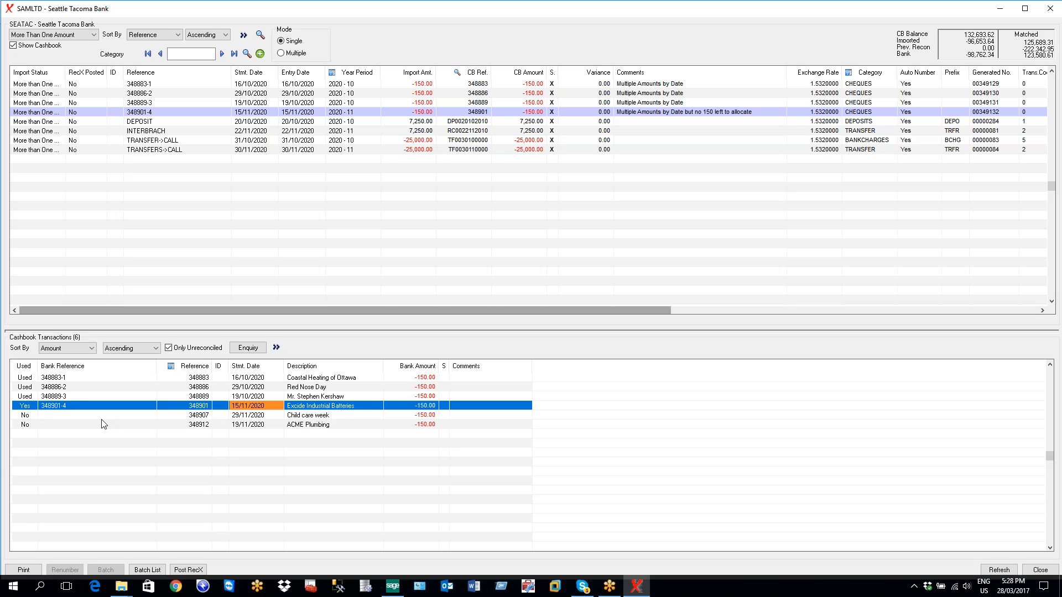
# Release cashbook cheque 348901 from import line 348901-4 and match the line to cashbook cheque 348907 instead.
pyautogui.click(26, 408)
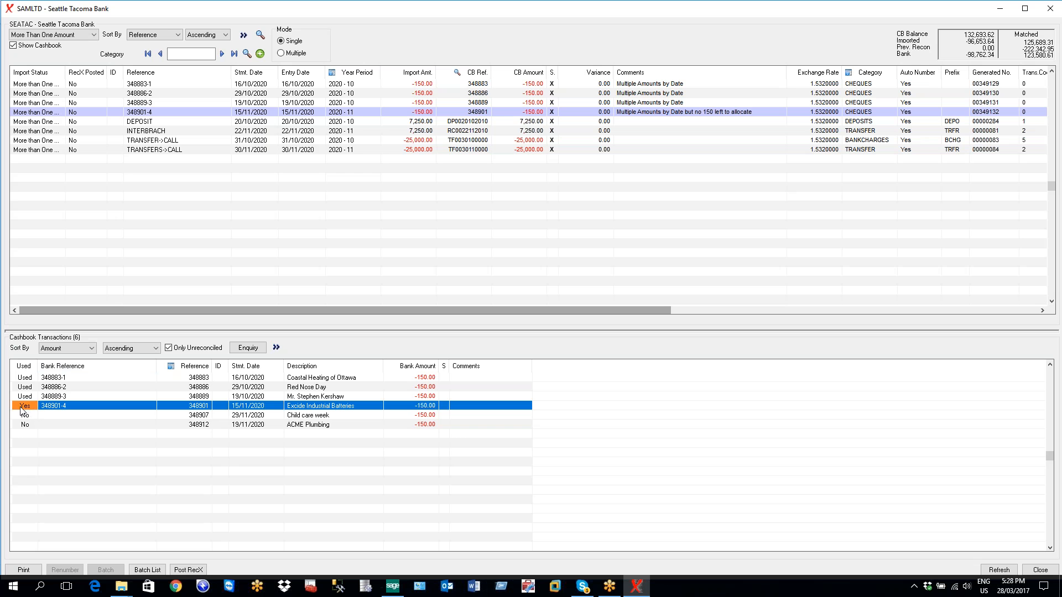
pyautogui.click(22, 409)
pyautogui.click(32, 113)
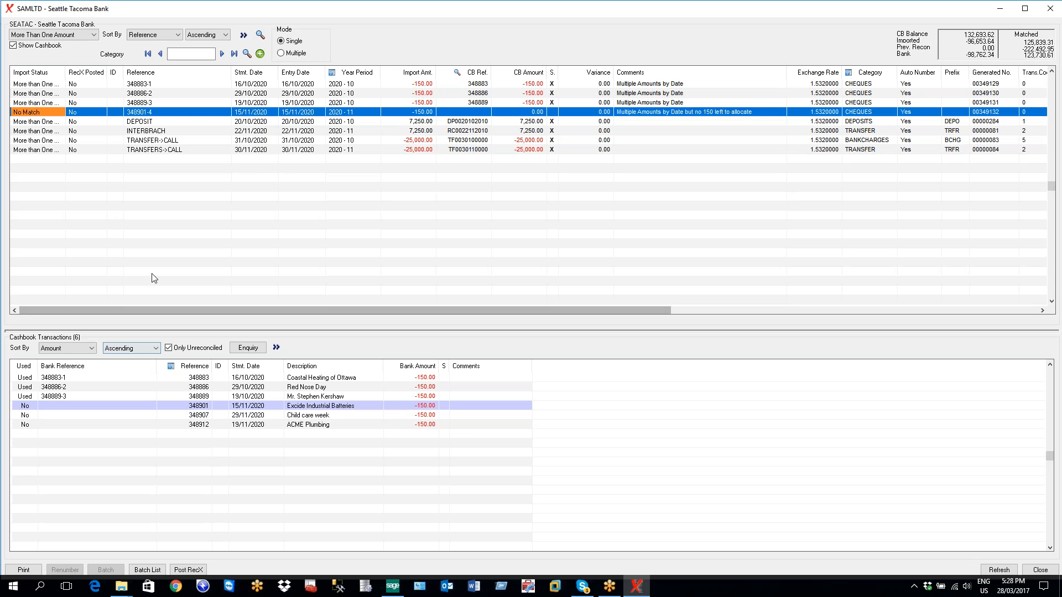
pyautogui.click(27, 416)
pyautogui.click(26, 416)
pyautogui.click(26, 416)
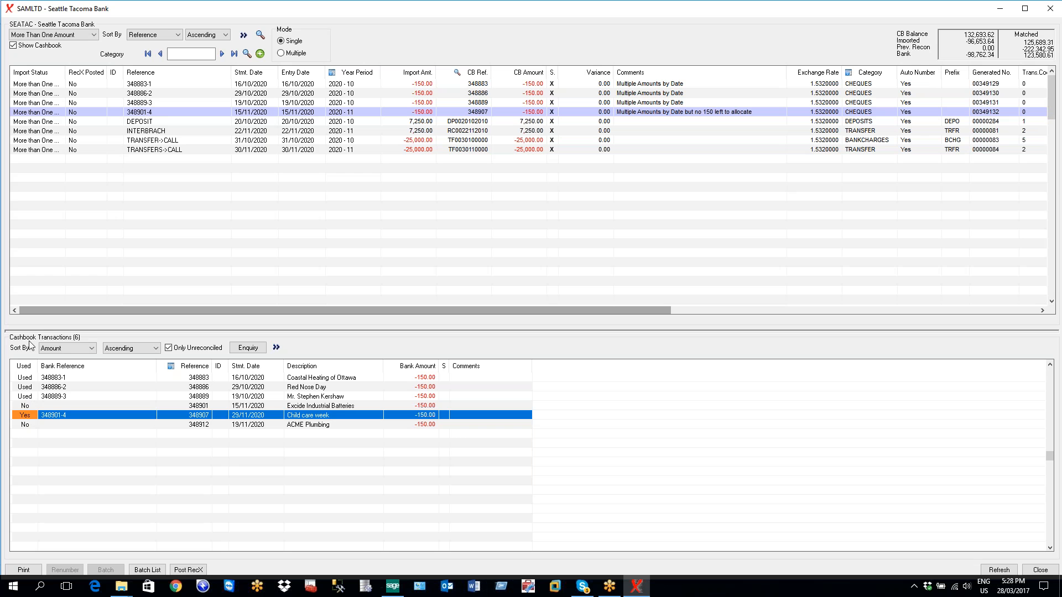
# Release cashbook cheque 348907 and match import line 348901-4 to cashbook cheque 348901 again.
pyautogui.click(25, 416)
pyautogui.click(25, 405)
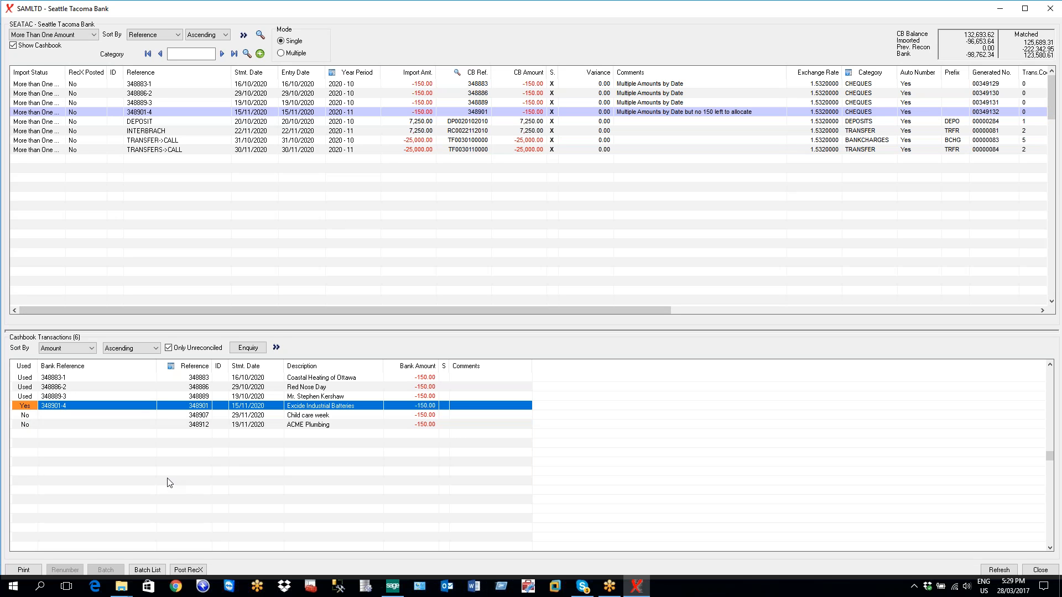
# Examine used cashbook cheques 348886 and 348889, and view the cashbook entry matched to import line 348886-2.
pyautogui.click(32, 385)
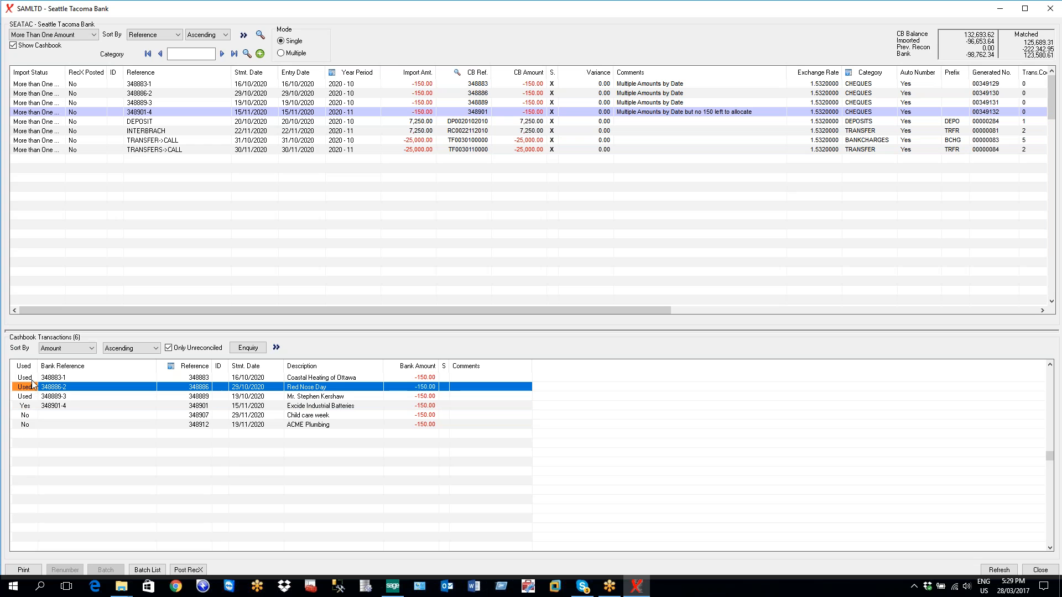
pyautogui.click(31, 396)
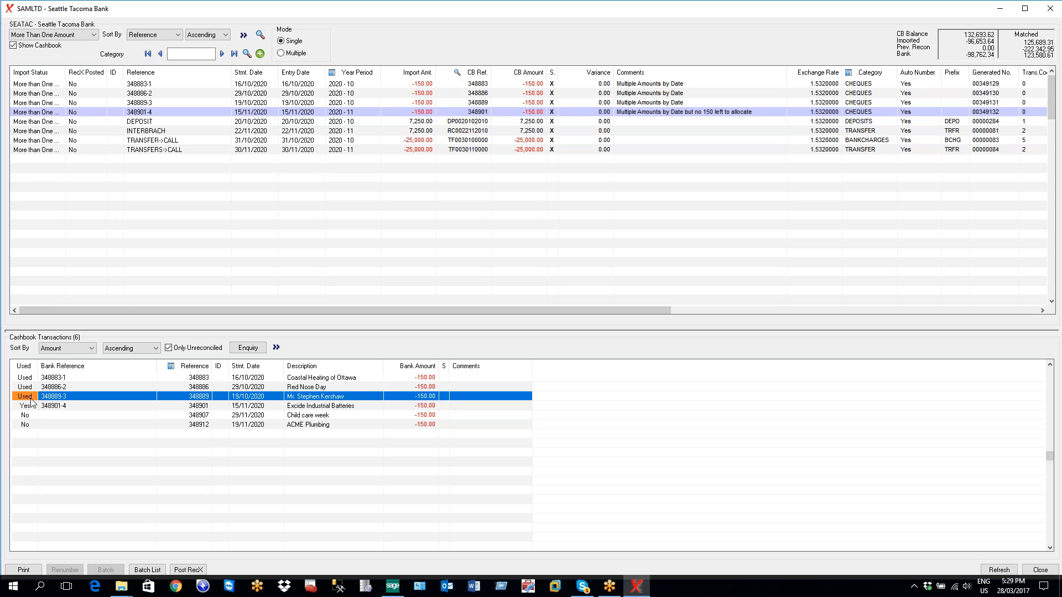
pyautogui.click(61, 389)
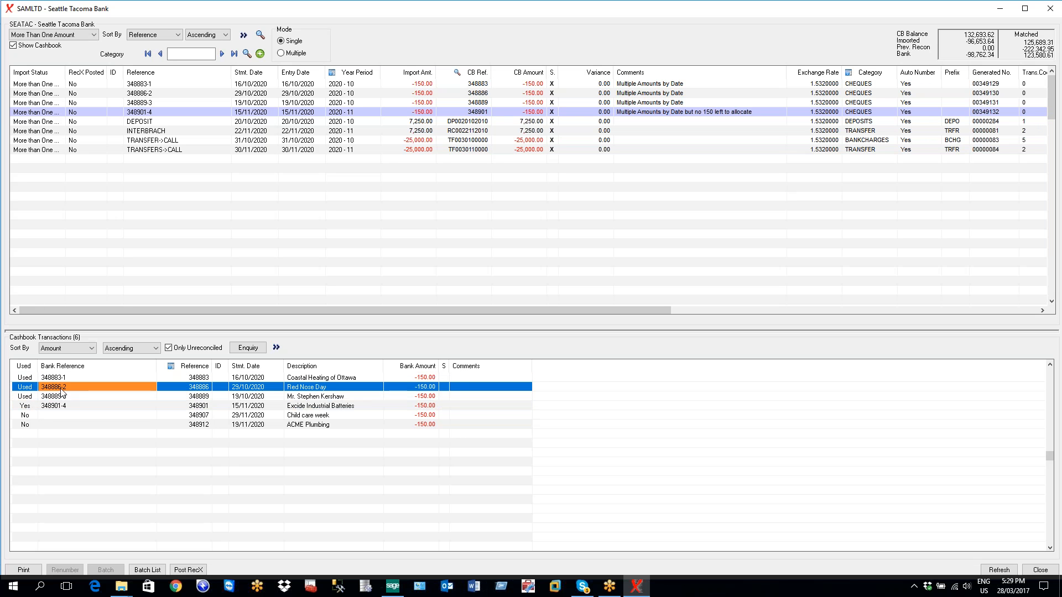
pyautogui.click(297, 92)
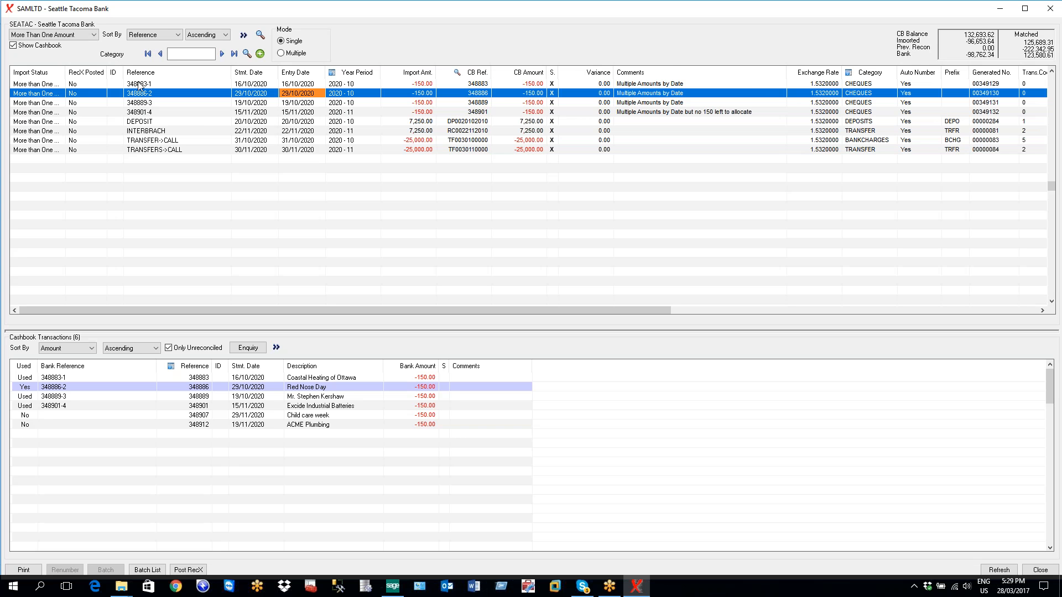
# Filter the import list to No Match and view the unreconciled cashbook transactions available for the last 3,000.00 DEPOSIT line of 16/10/2020.
pyautogui.click(94, 35)
pyautogui.click(34, 89)
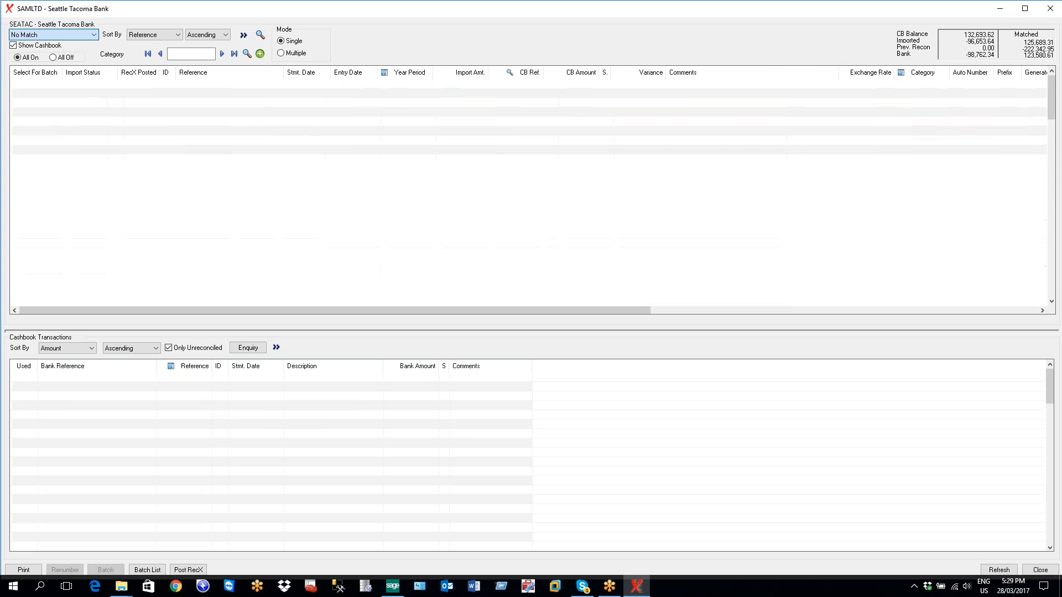
pyautogui.click(194, 149)
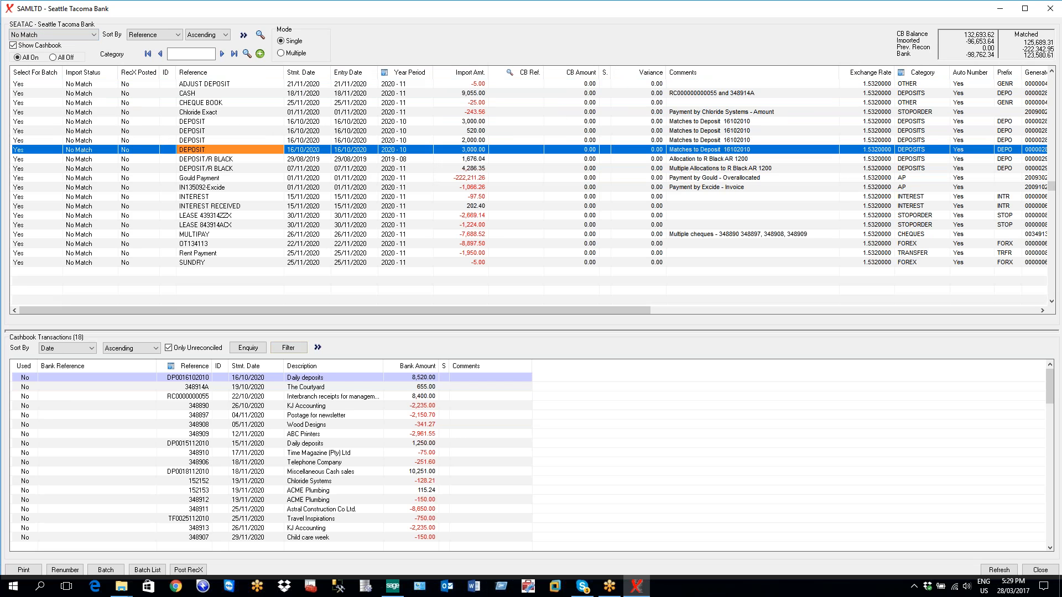
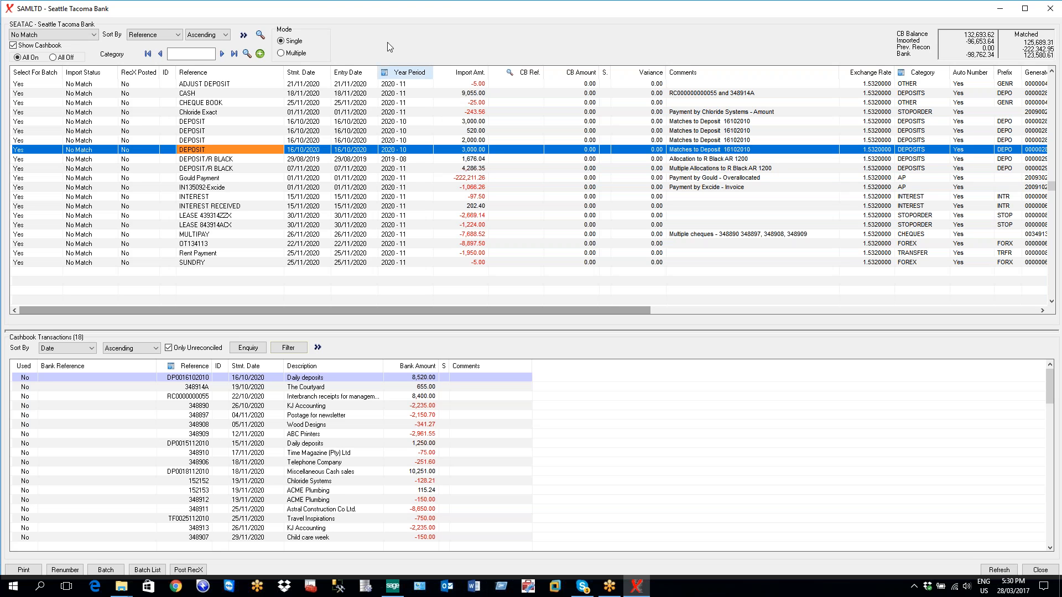
# Switch the matching mode to Multiple and create a new multiple match.
pyautogui.click(282, 53)
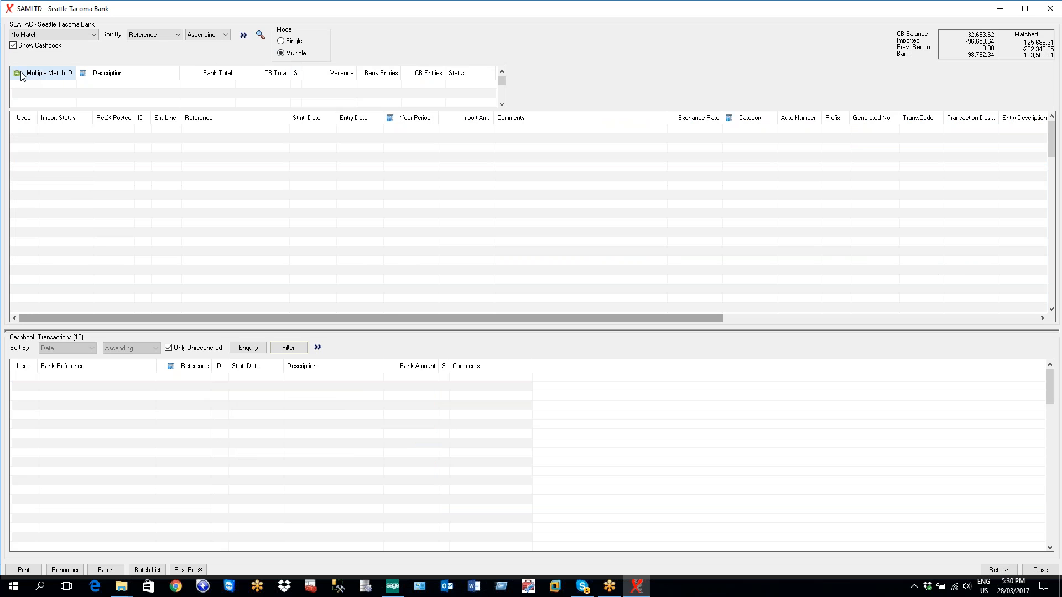
pyautogui.click(37, 77)
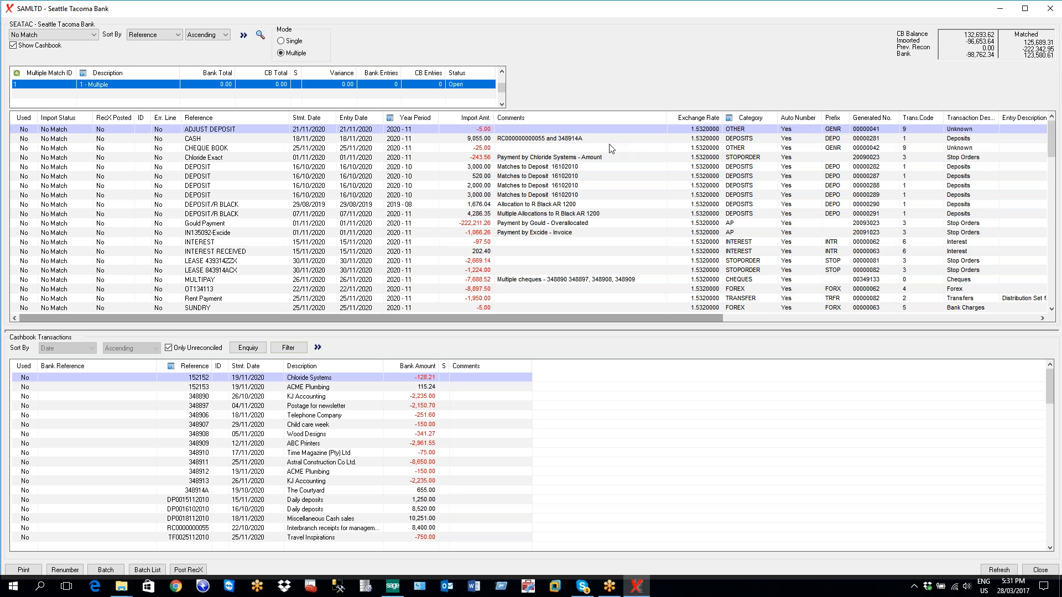
# Include the CASH import line of 18/11/2020 in multiple match 1 and check the match's bank entries.
pyautogui.click(577, 140)
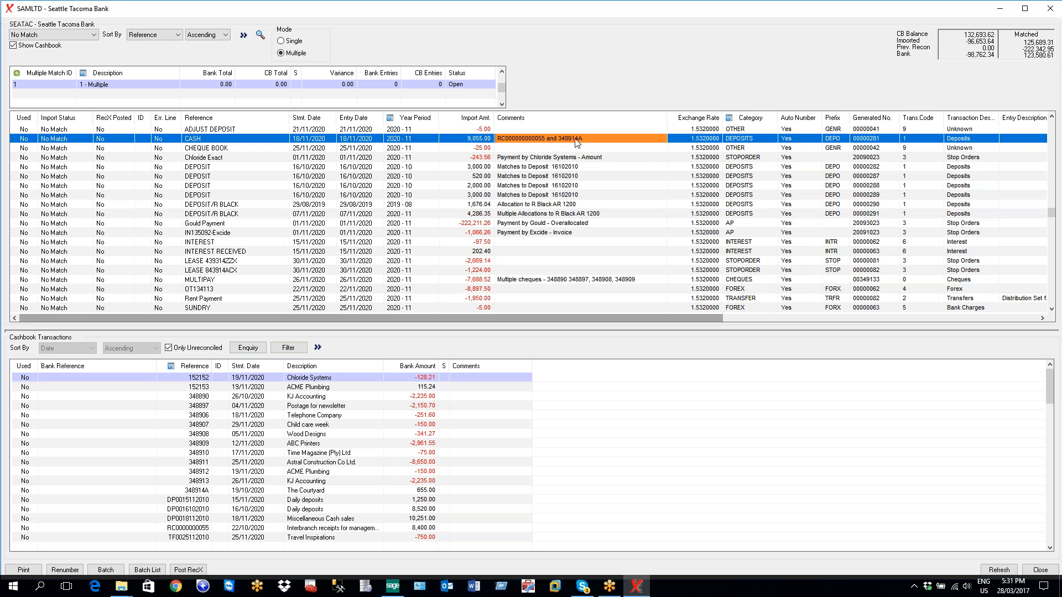
pyautogui.doubleClick(22, 141)
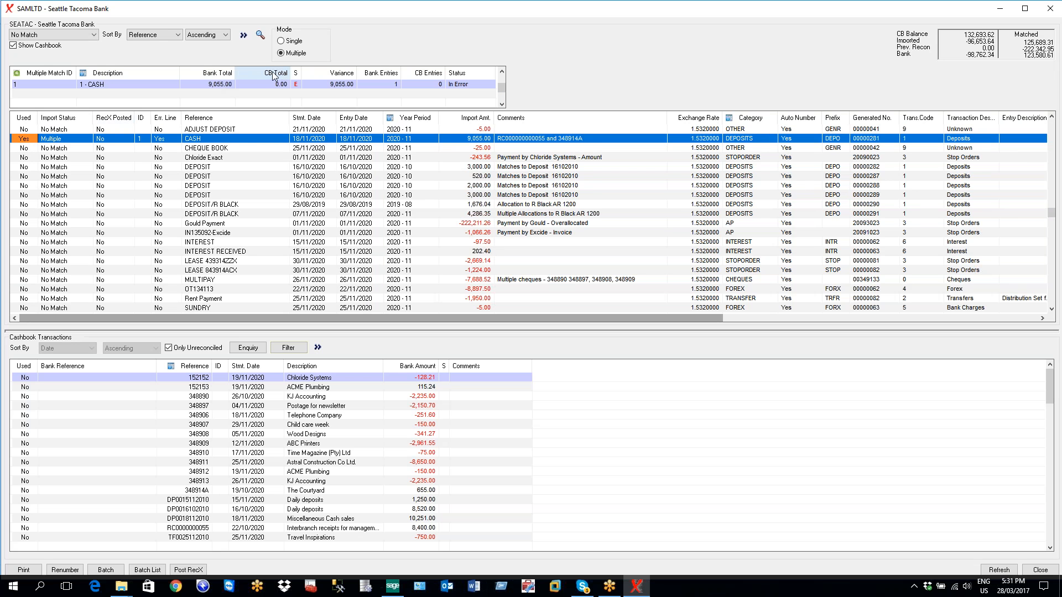
pyautogui.click(394, 85)
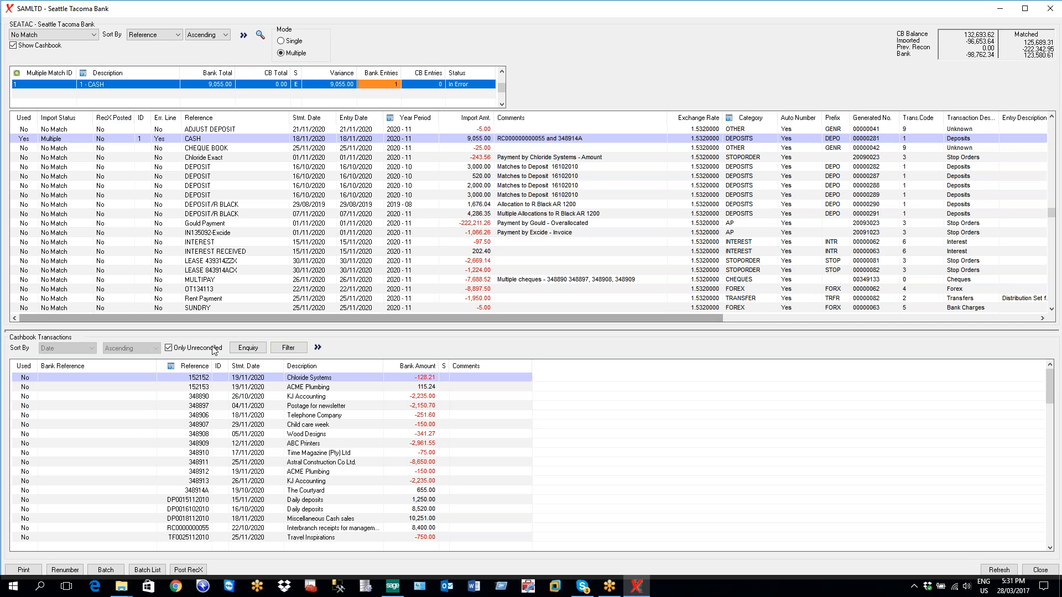
pyautogui.click(182, 387)
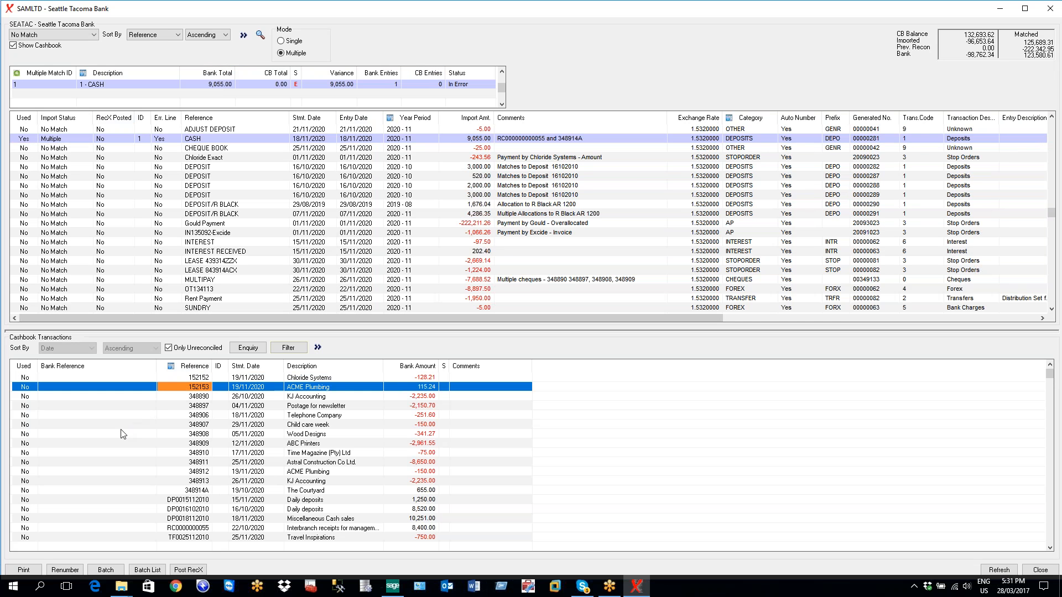
pyautogui.press('Down')
pyautogui.press('Down')
pyautogui.press('Down')
pyautogui.press('Down')
pyautogui.press('Down')
pyautogui.press('Down')
pyautogui.press('Down')
pyautogui.press('Down')
pyautogui.press('Down')
pyautogui.press('Down')
pyautogui.press('Down')
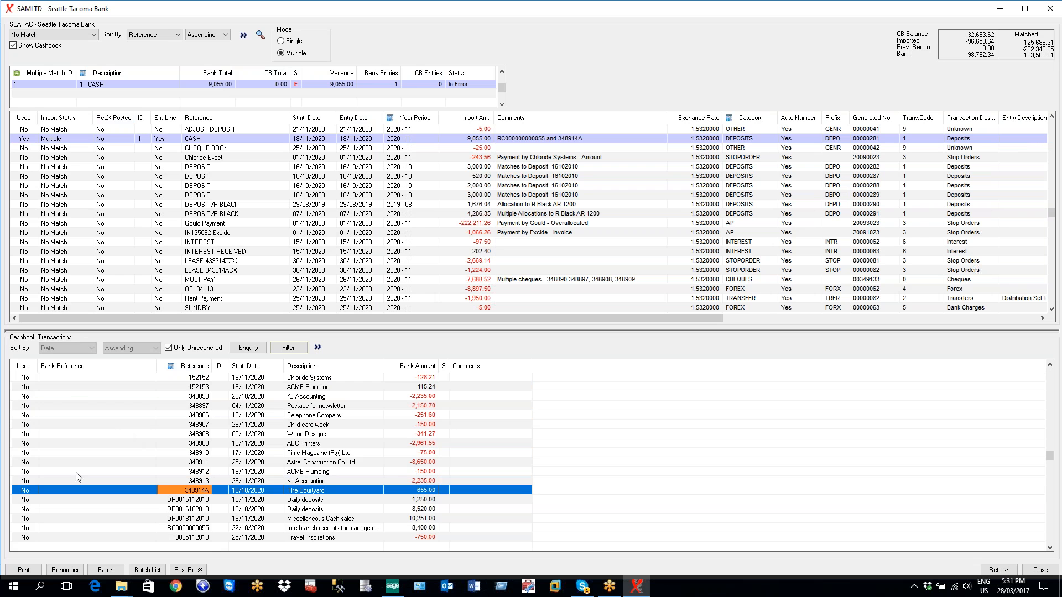
pyautogui.click(26, 529)
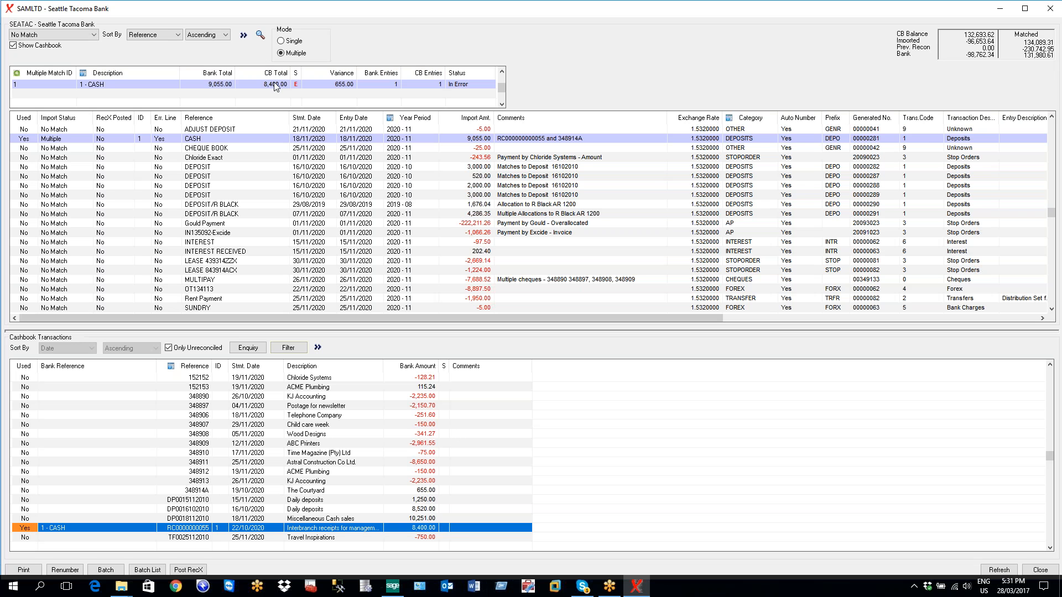
pyautogui.click(349, 88)
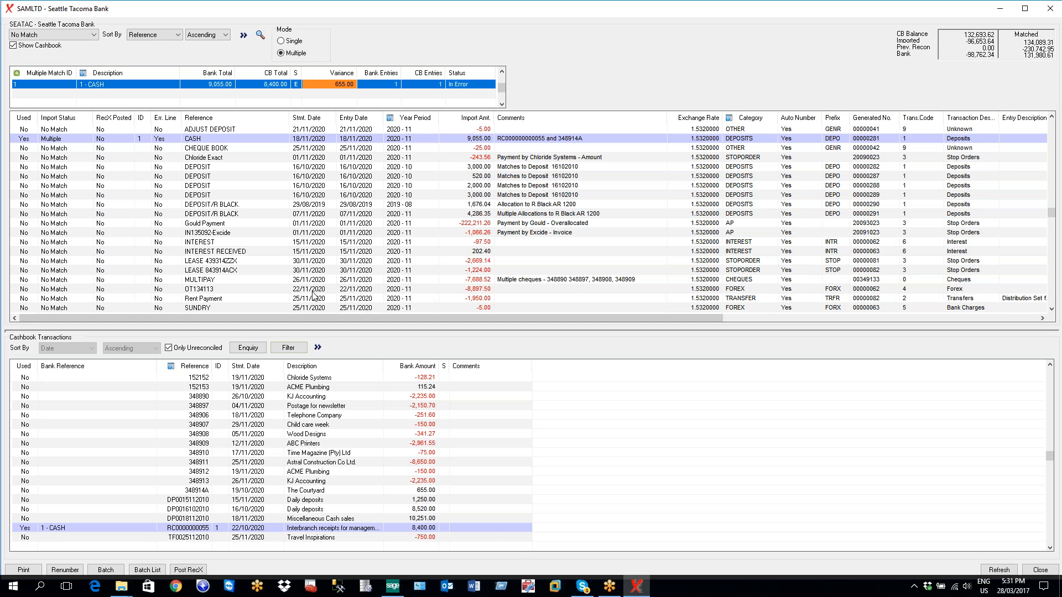
# Include cashbook entry 348914A of 655.00 in multiple match 1 and check the match's variance and entry counts.
pyautogui.click(27, 492)
pyautogui.doubleClick(27, 492)
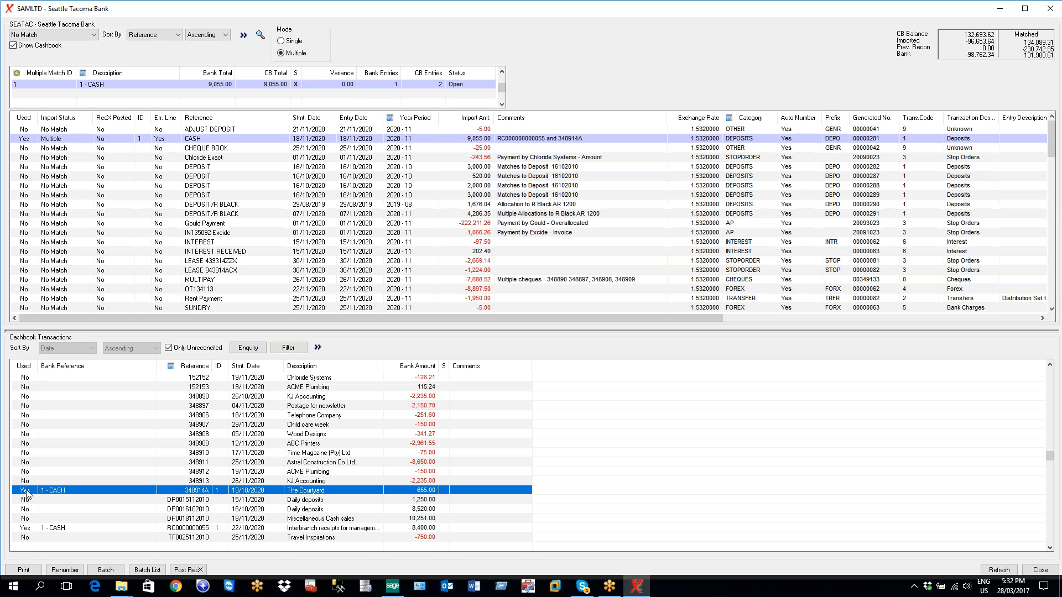
pyautogui.click(344, 84)
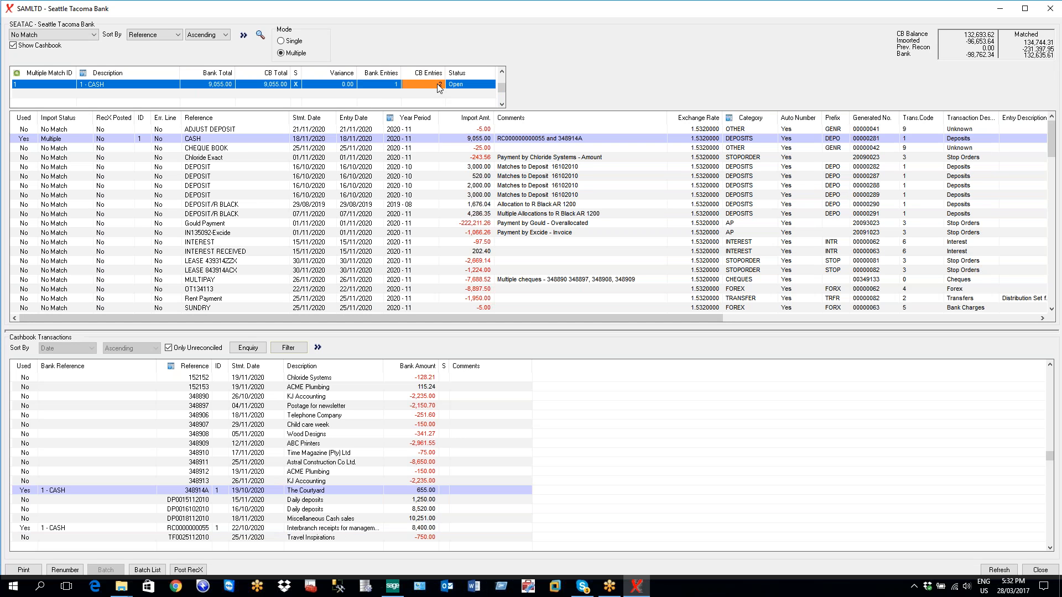
pyautogui.click(392, 84)
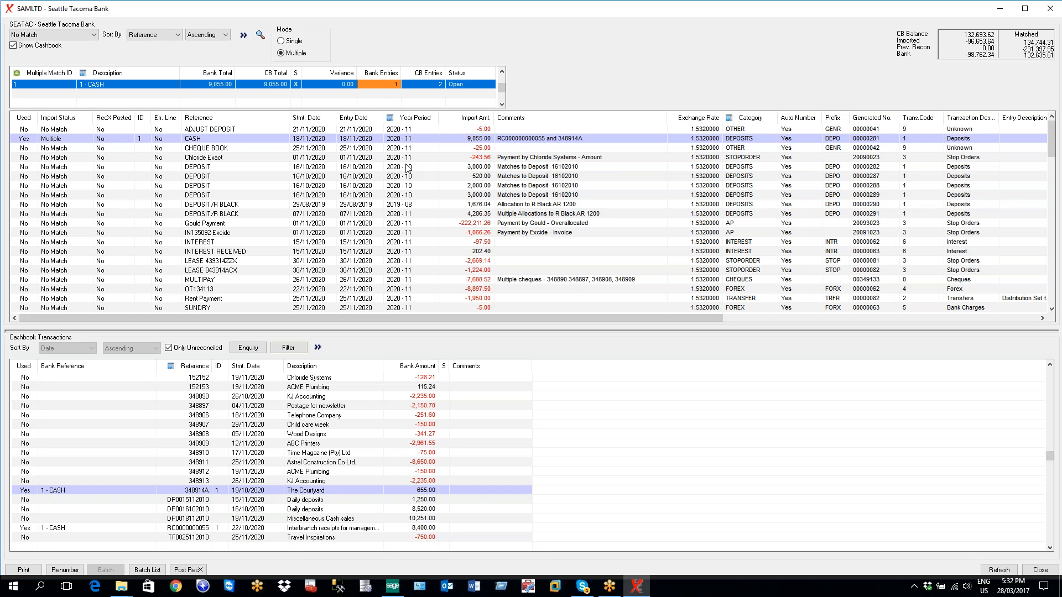
# Create multiple match 2 and review the comments of the four DEPOSIT import lines of 16/10/2020.
pyautogui.click(561, 169)
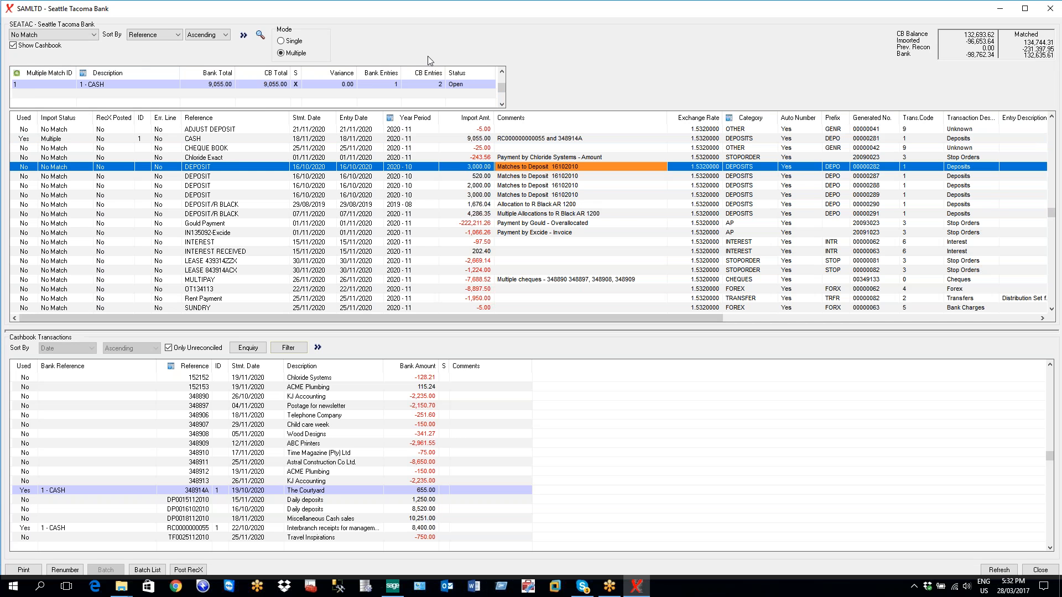
pyautogui.click(18, 74)
pyautogui.click(18, 75)
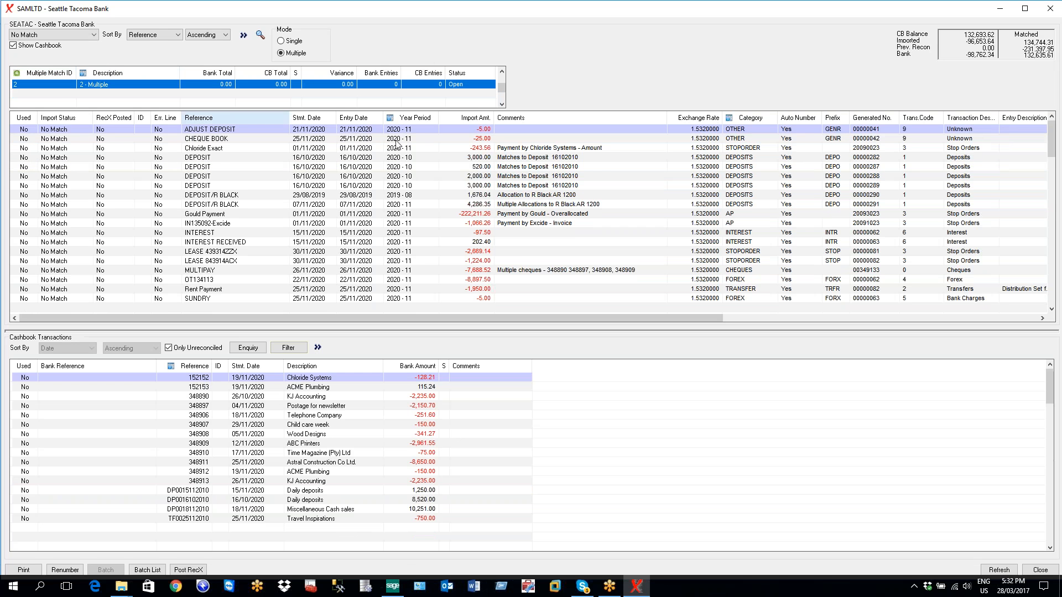
pyautogui.click(566, 158)
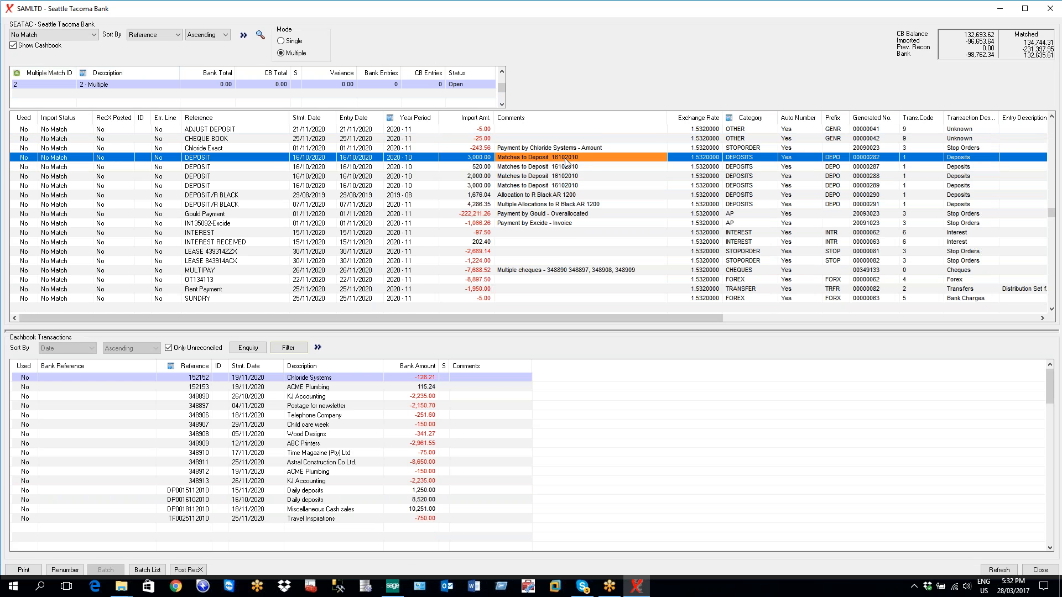
pyautogui.click(566, 167)
pyautogui.click(567, 176)
pyautogui.click(568, 186)
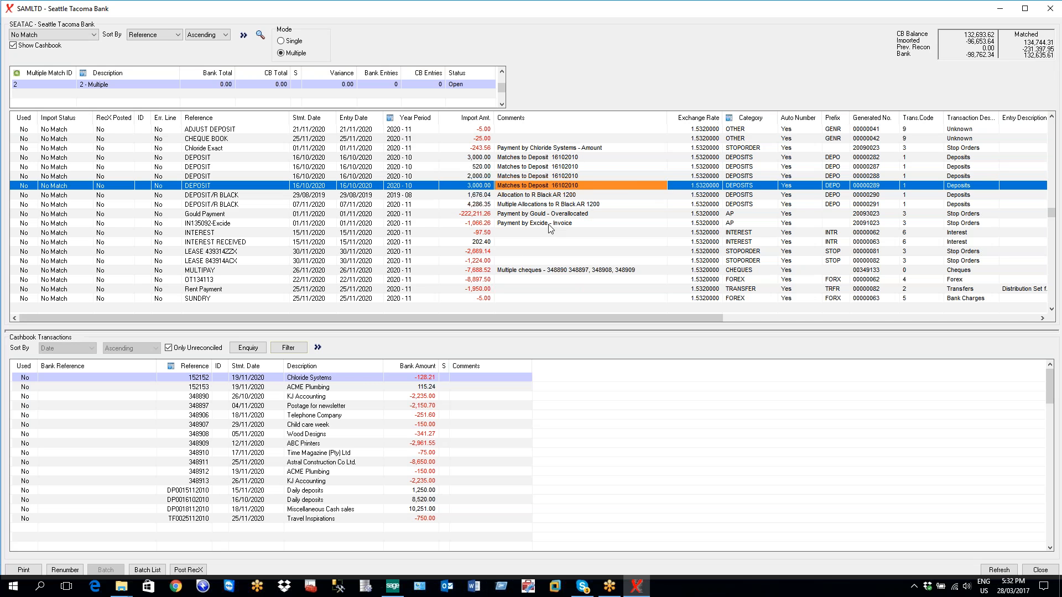
# Include the four DEPOSIT import lines of 16/10/2020 in multiple match 2.
pyautogui.click(34, 148)
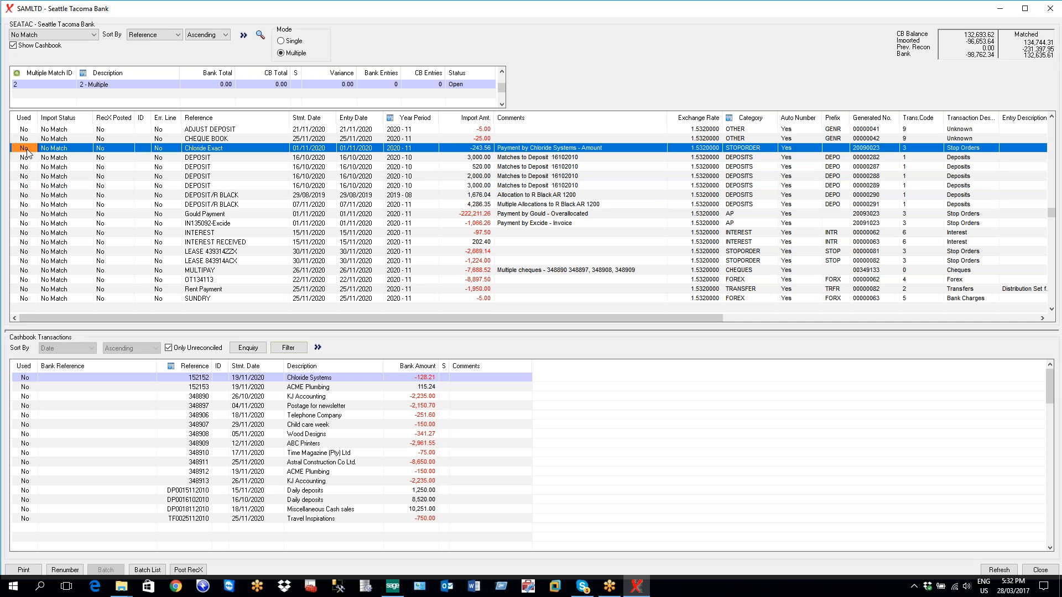
pyautogui.click(26, 157)
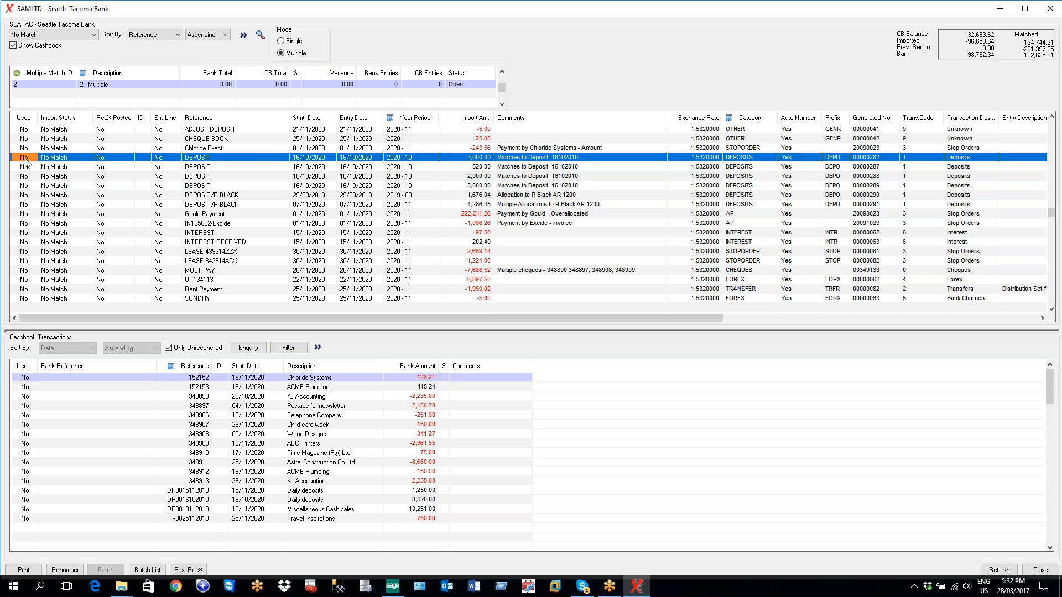
pyautogui.doubleClick(26, 157)
pyautogui.doubleClick(26, 166)
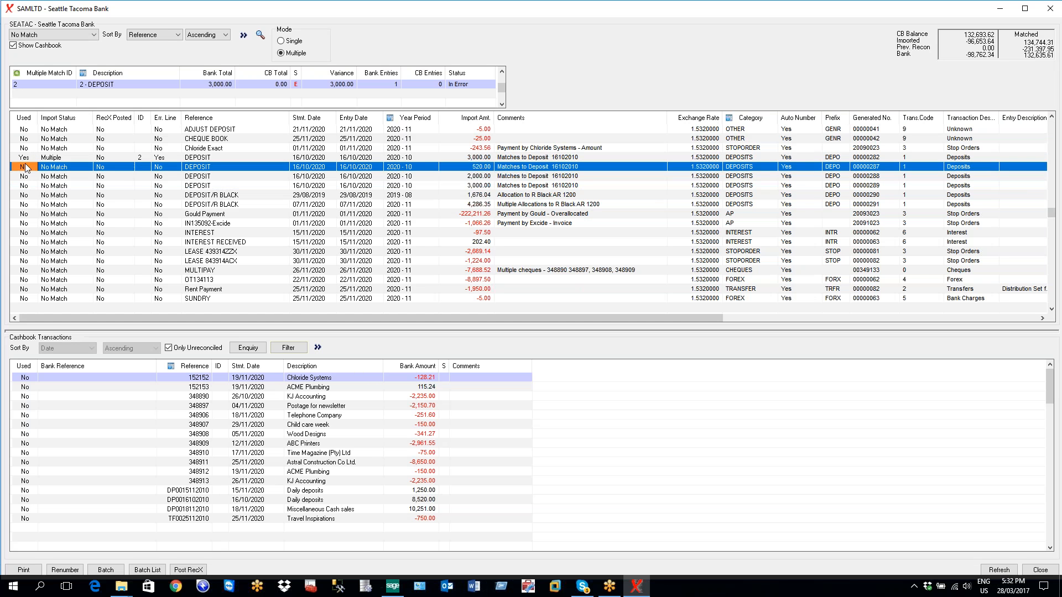
pyautogui.doubleClick(26, 176)
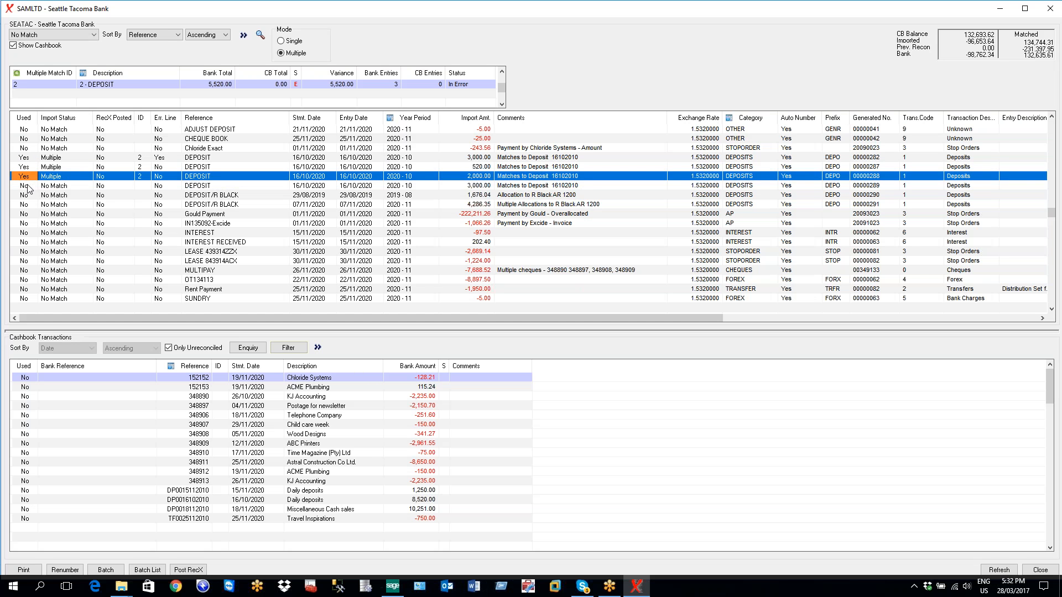
pyautogui.doubleClick(26, 185)
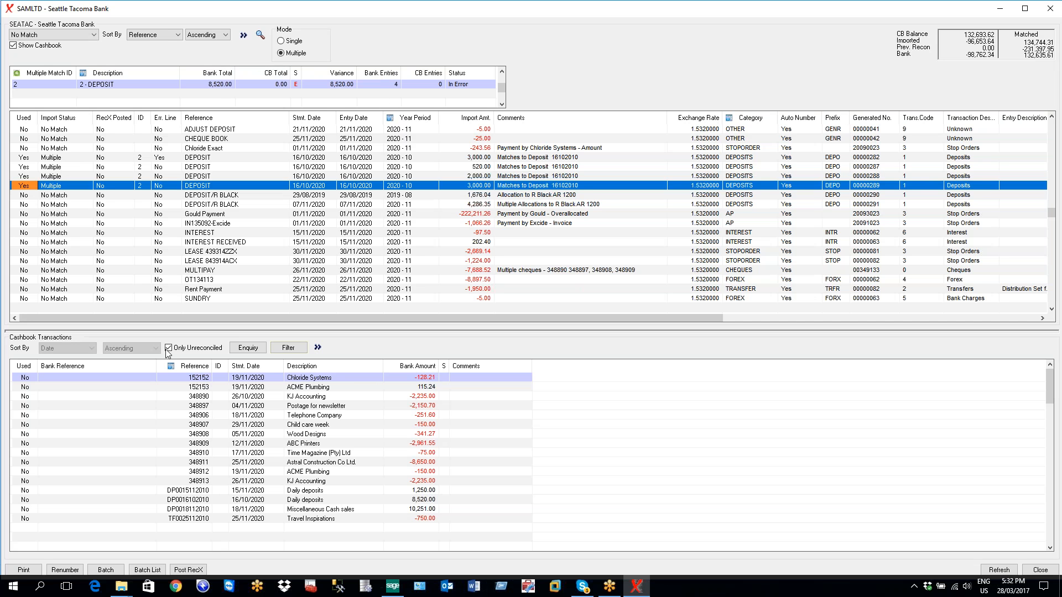
pyautogui.click(77, 416)
pyautogui.click(25, 500)
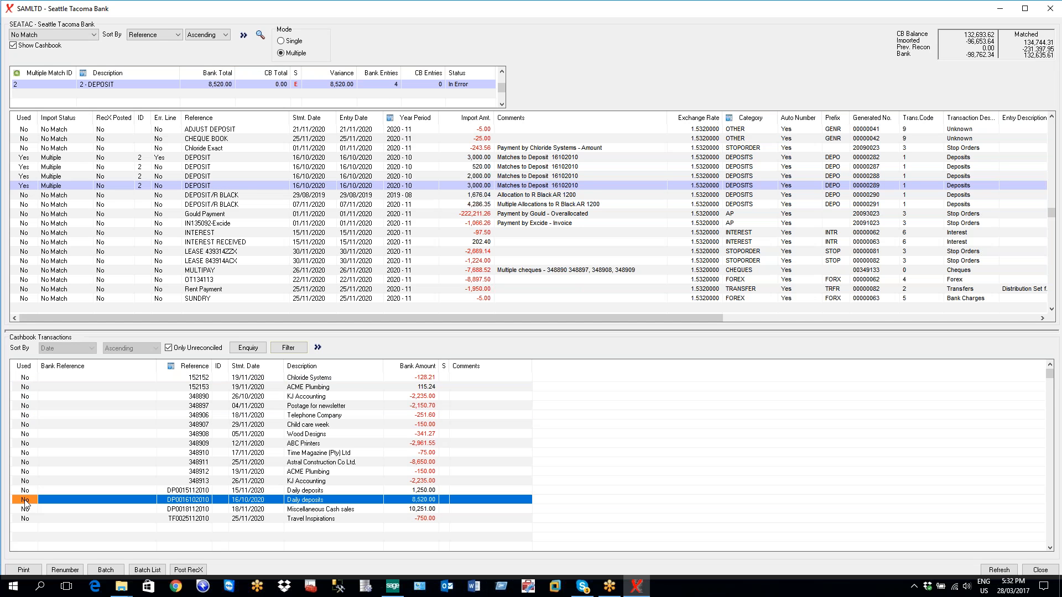
pyautogui.click(25, 502)
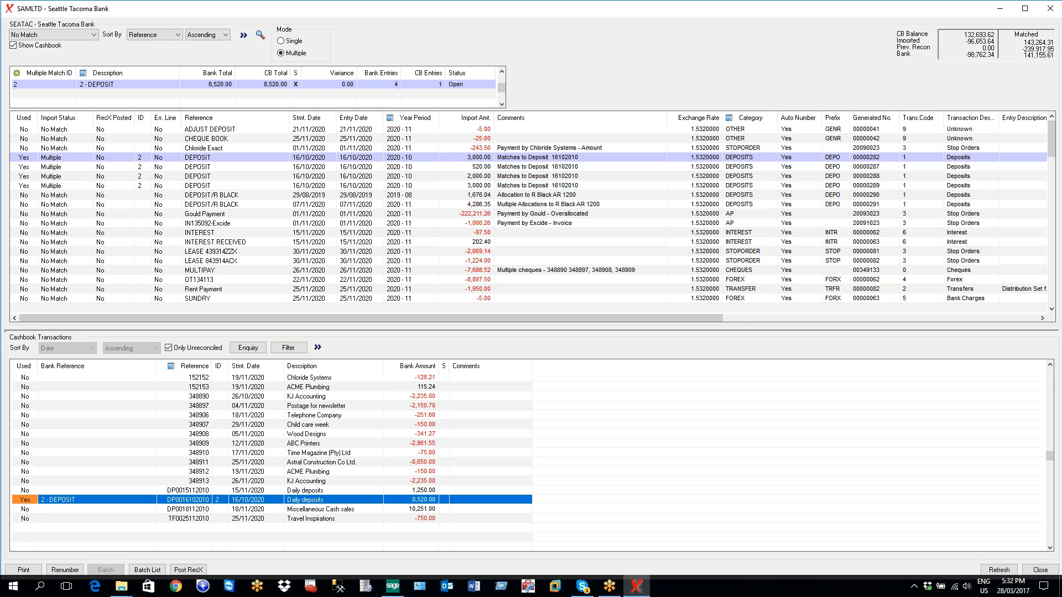
pyautogui.click(332, 85)
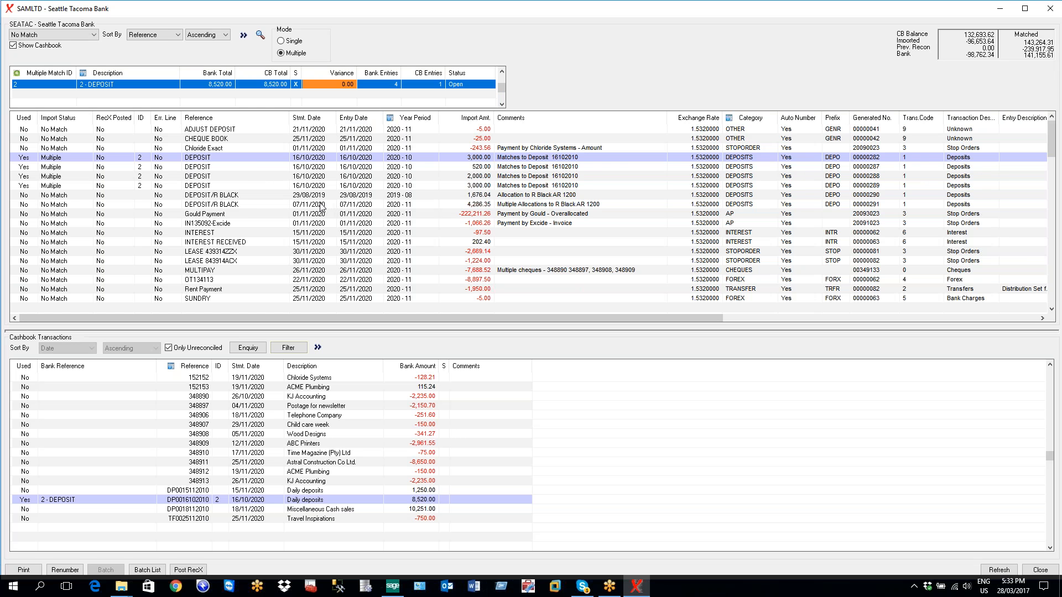
# Create multiple match 3 and include the MULTIPAY import line of 26/11/2020 in it.
pyautogui.click(16, 72)
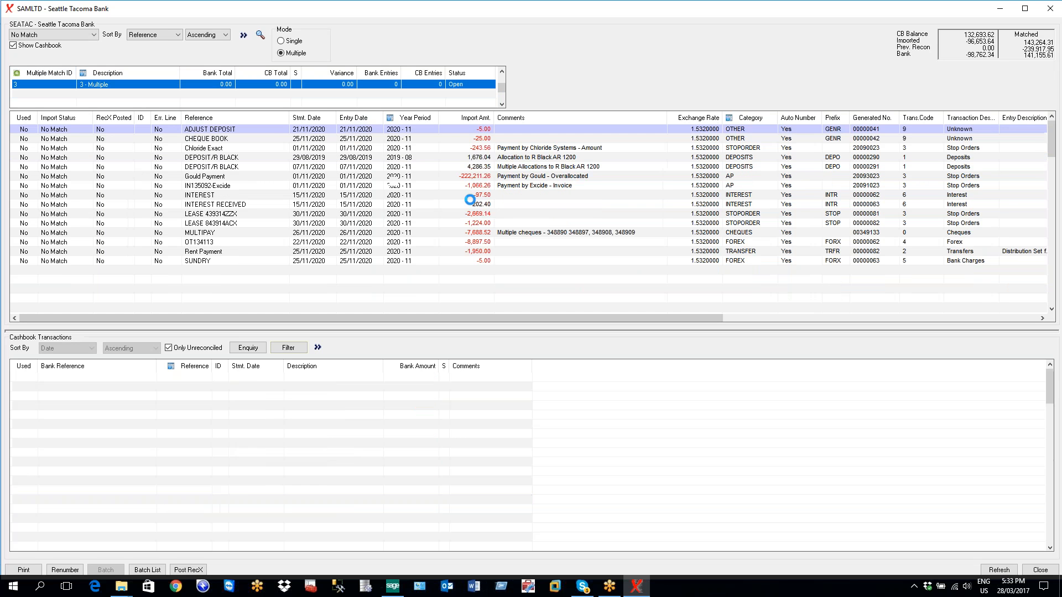
pyautogui.click(550, 235)
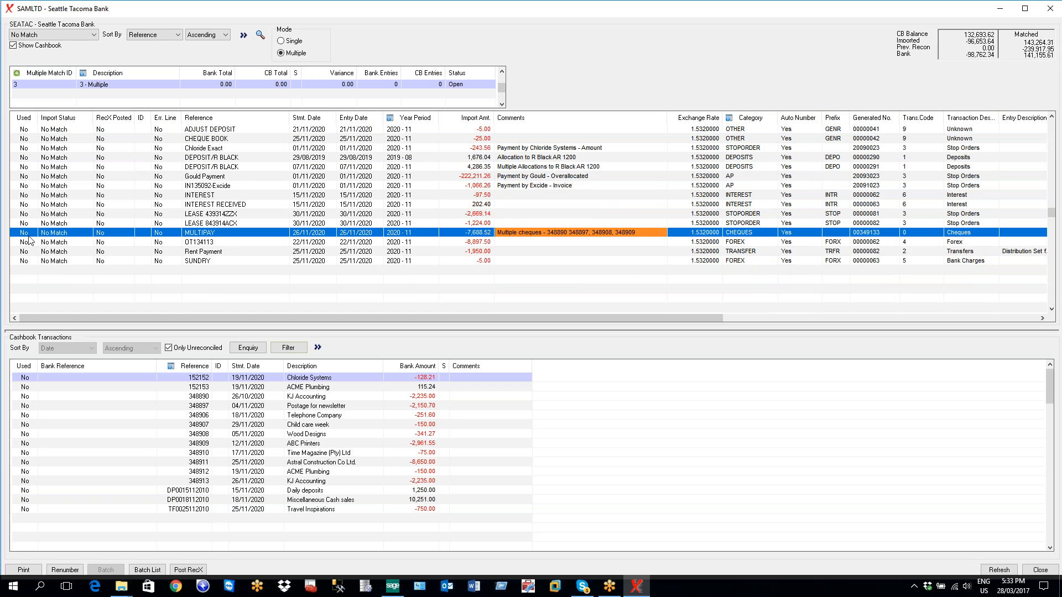
pyautogui.doubleClick(27, 234)
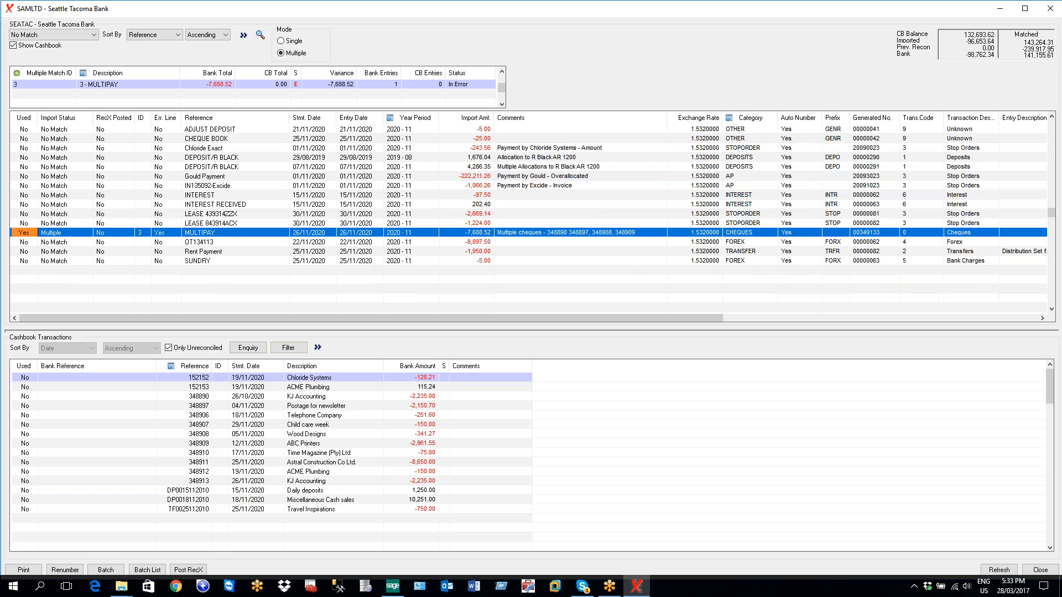
# Include cashbook cheques 348890, 348897, 348908 and 348909 in multiple match 3 and check the match's variance.
pyautogui.click(77, 415)
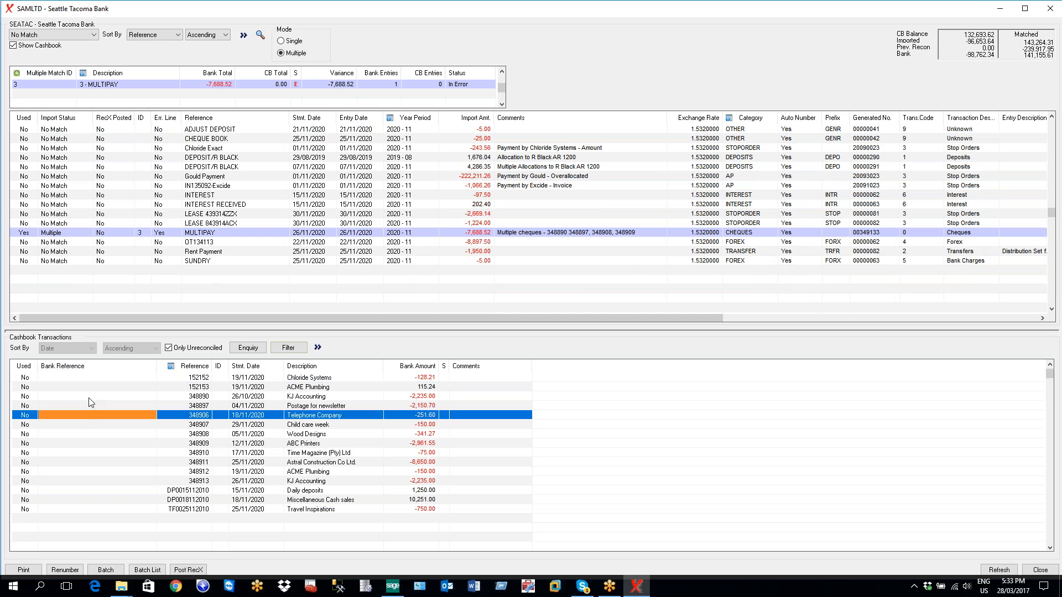
pyautogui.doubleClick(26, 406)
pyautogui.doubleClick(25, 407)
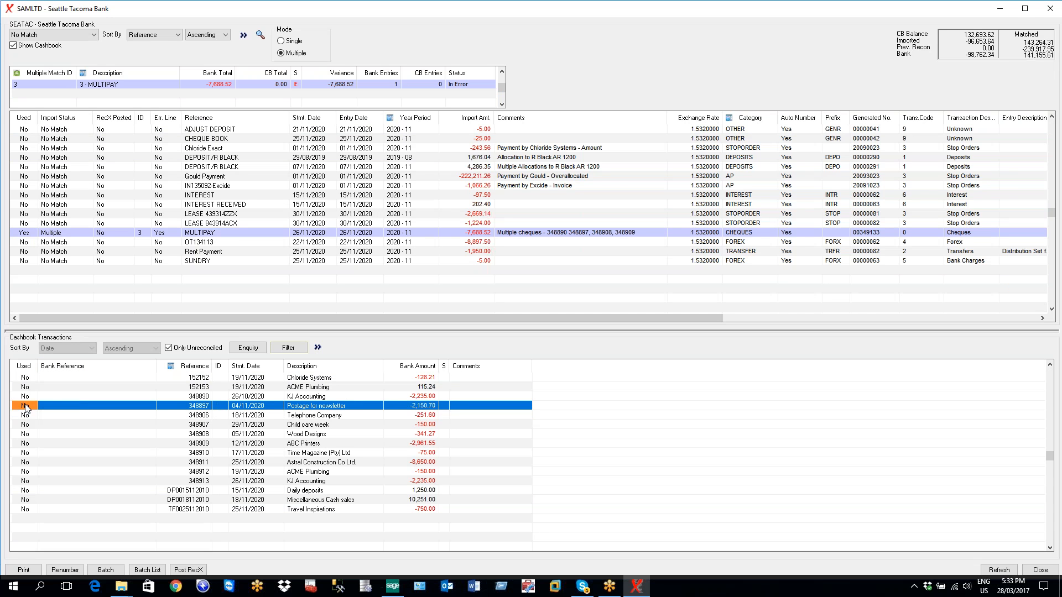
pyautogui.doubleClick(24, 398)
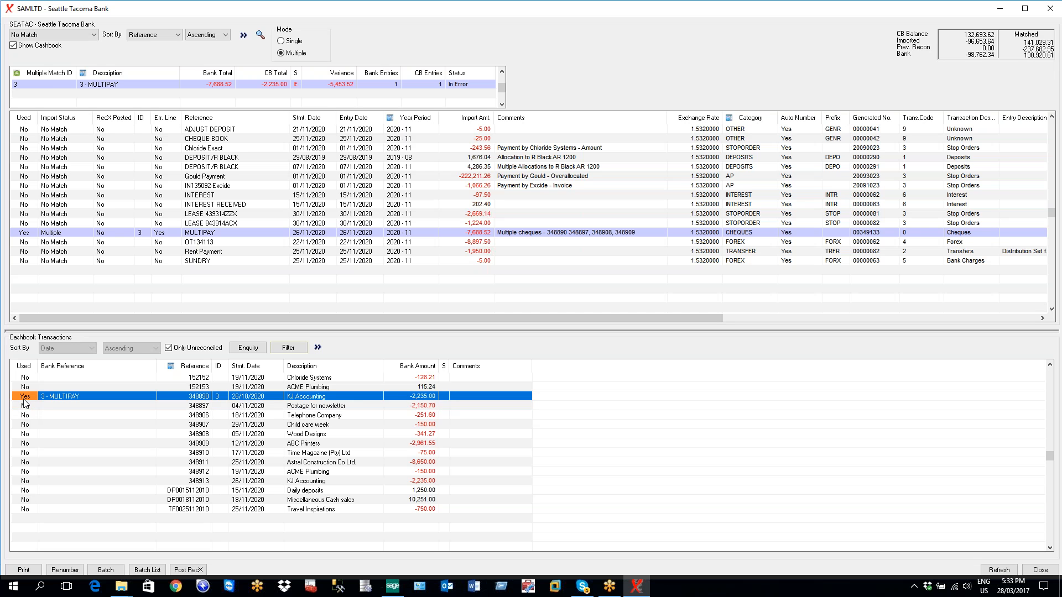
pyautogui.doubleClick(25, 407)
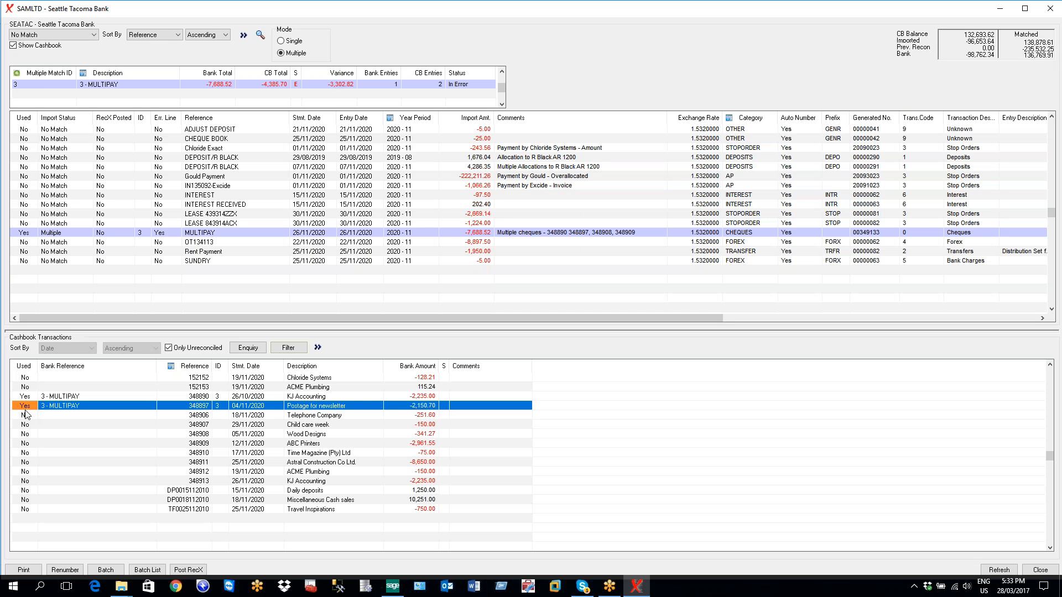
pyautogui.click(24, 415)
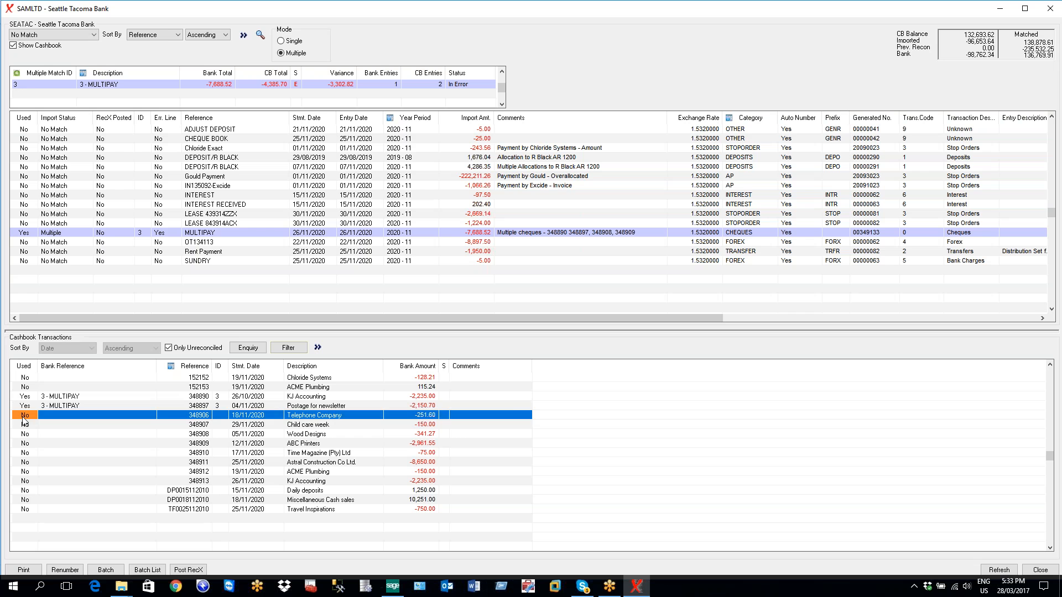
pyautogui.doubleClick(25, 434)
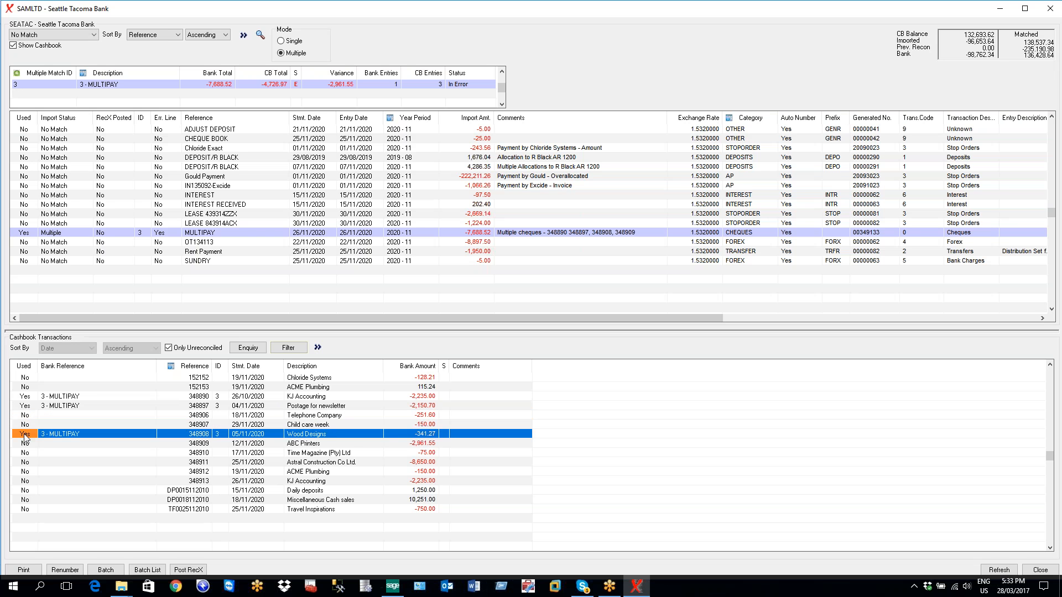
pyautogui.doubleClick(25, 444)
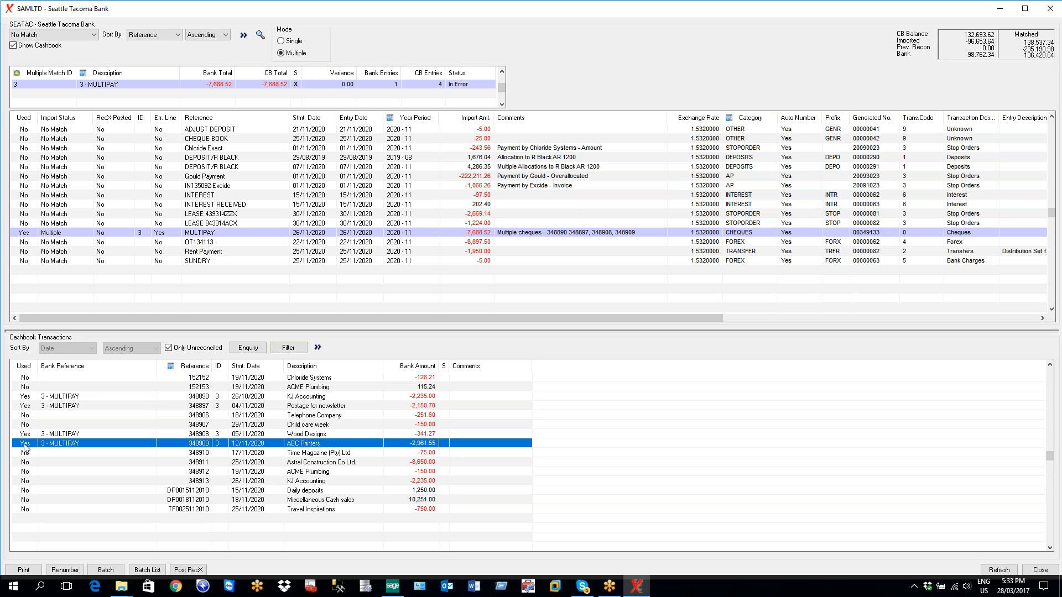
pyautogui.click(314, 85)
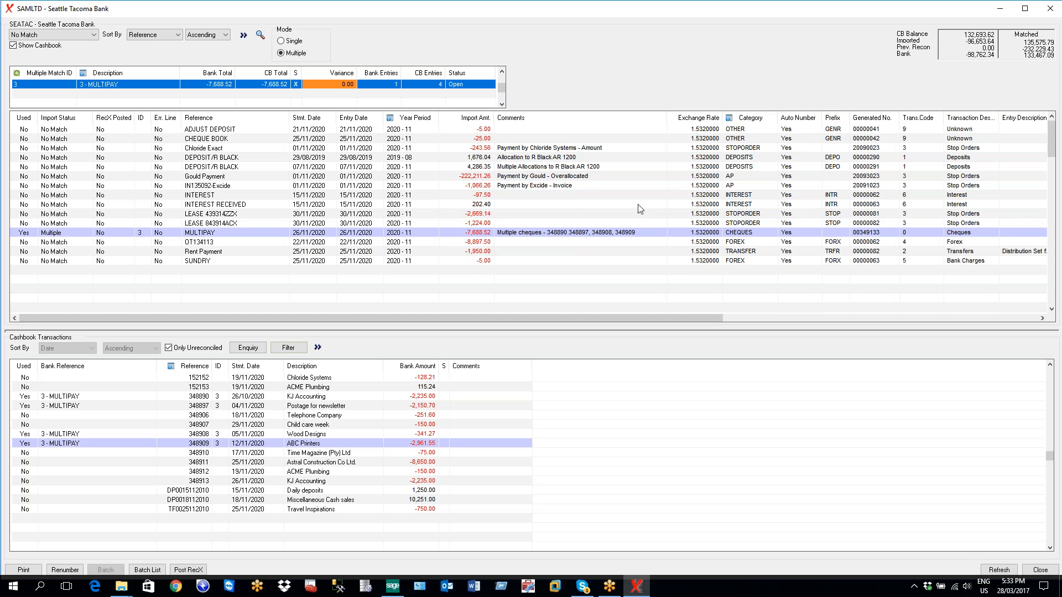
# Switch the matching mode back to Single and review the remaining No Match import lines.
pyautogui.click(281, 41)
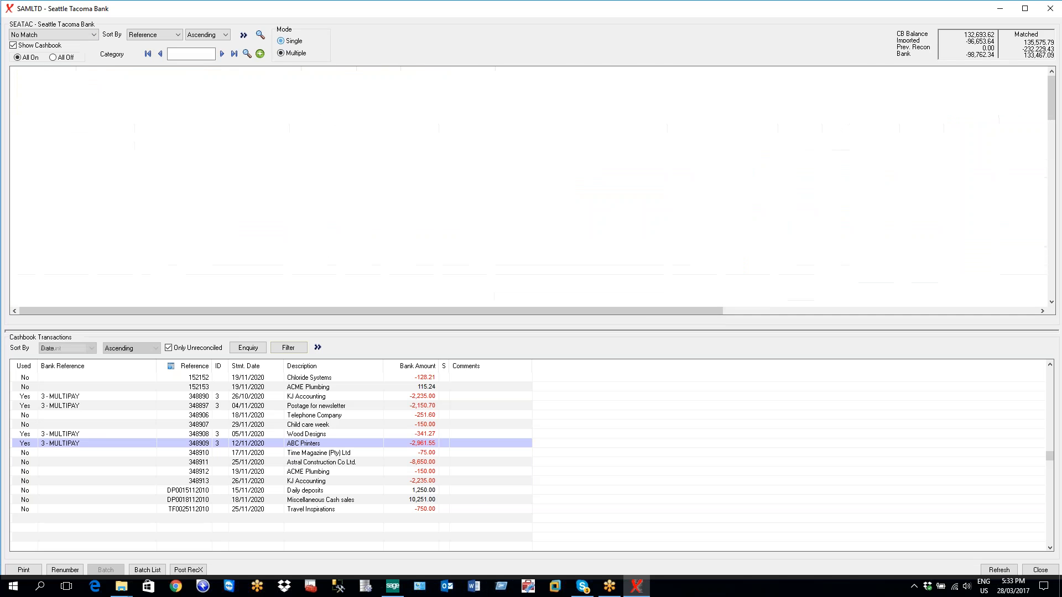
pyautogui.click(354, 132)
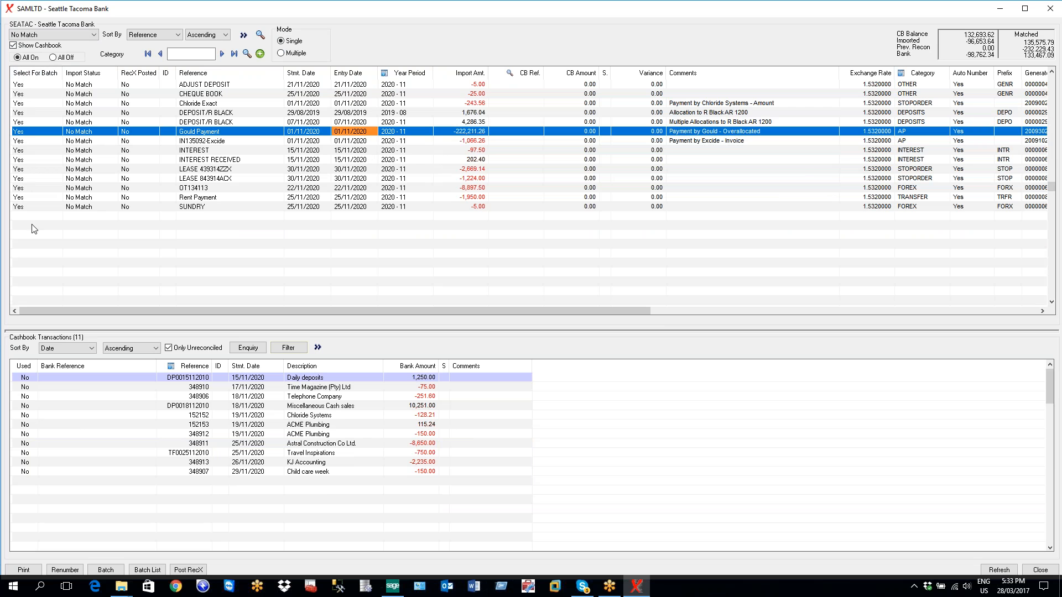
# Limit the batch selection to the deposit lines of 29/08/2019 and 07/11/2020, and select all import lines again.
pyautogui.click(53, 57)
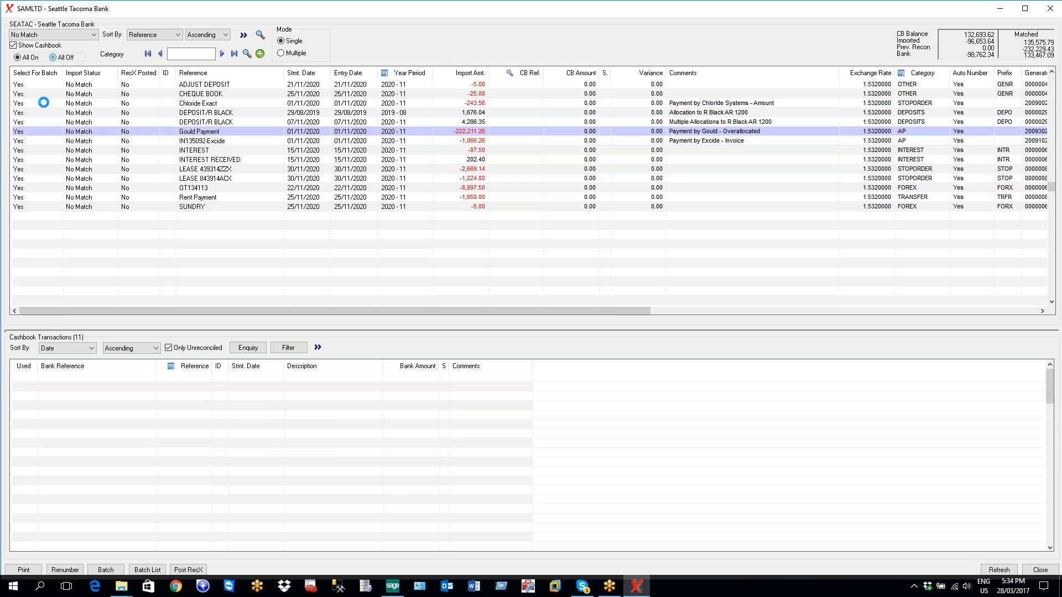
pyautogui.click(18, 112)
pyautogui.click(34, 123)
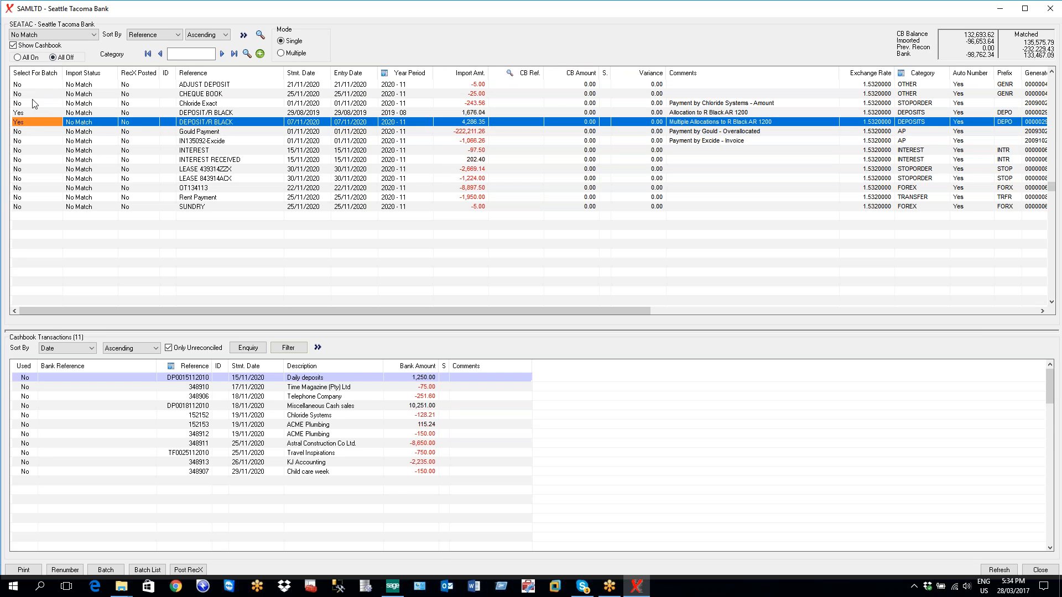
pyautogui.click(17, 57)
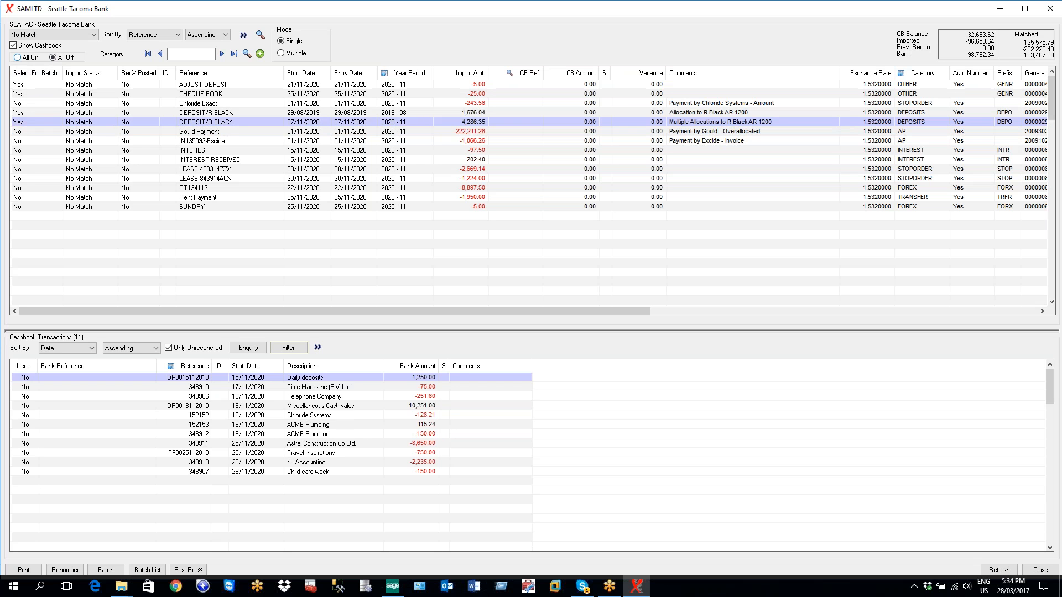
# Select all No Match import lines and try to create a cashbook batch from them.
pyautogui.click(31, 104)
pyautogui.click(22, 104)
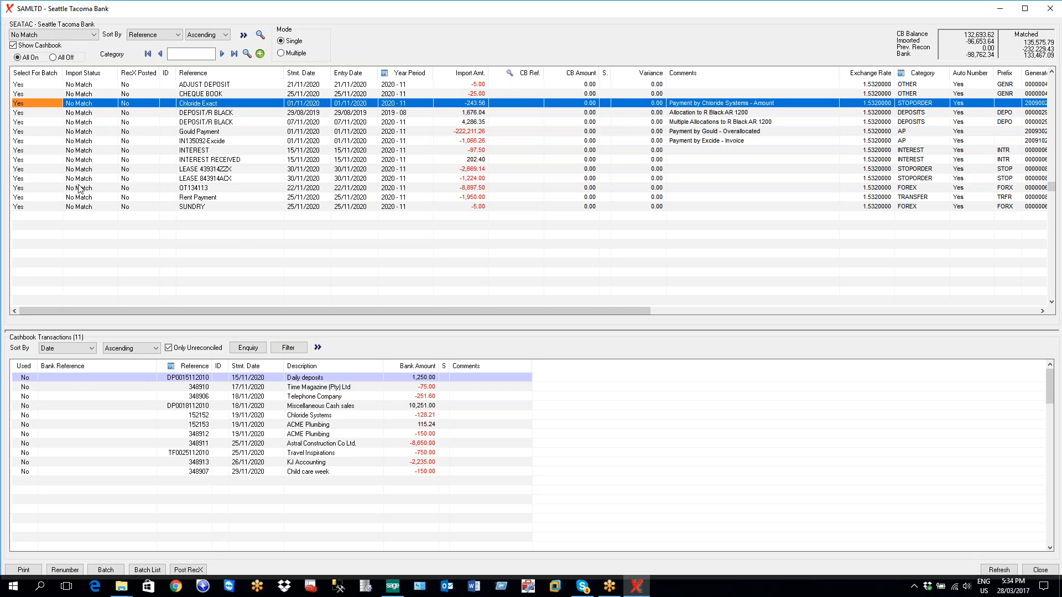
pyautogui.click(106, 569)
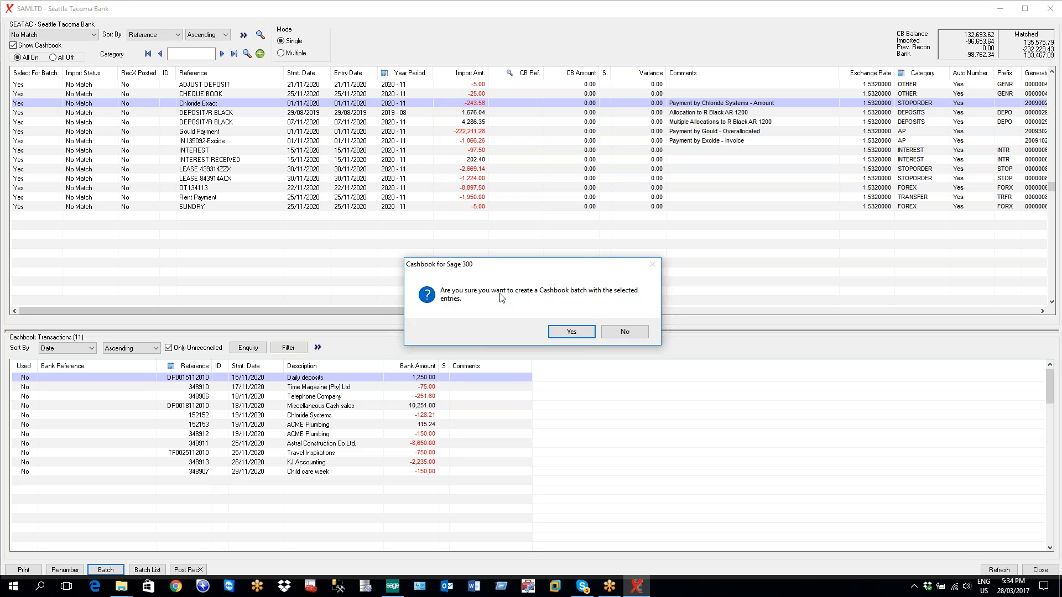
pyautogui.click(549, 336)
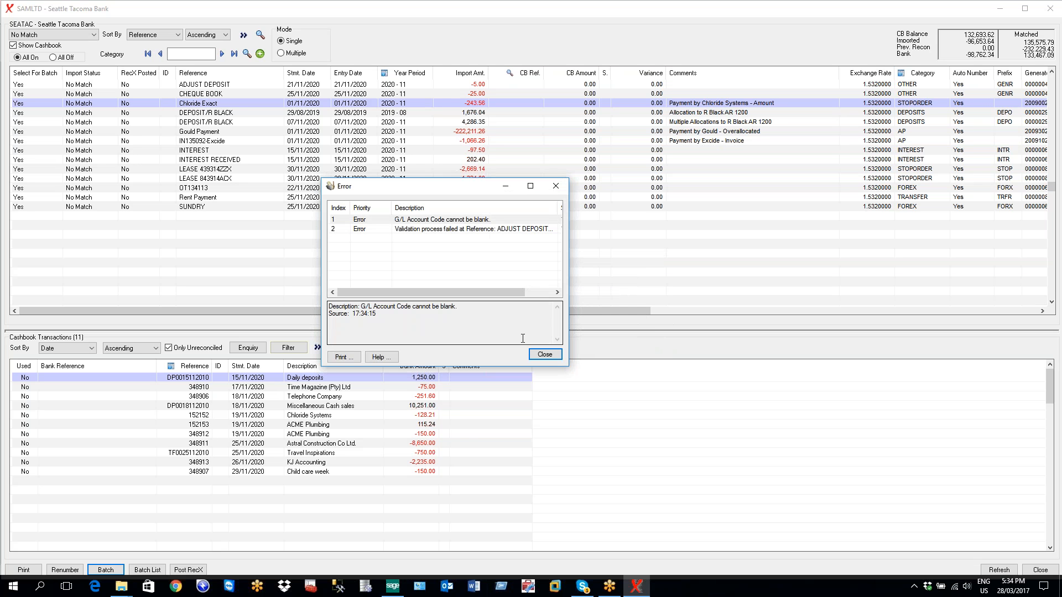
pyautogui.click(463, 222)
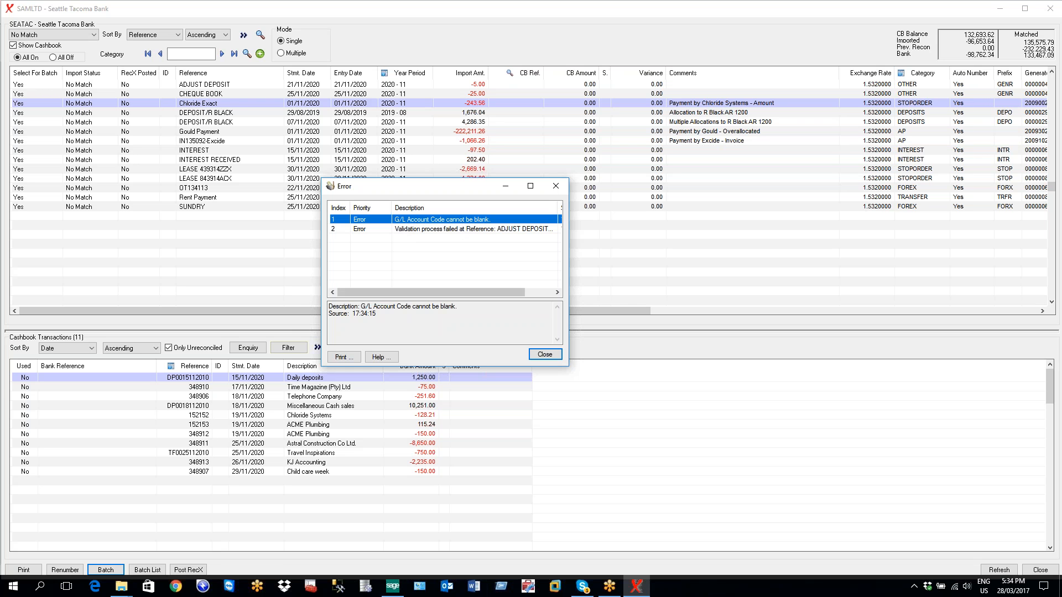
pyautogui.click(545, 355)
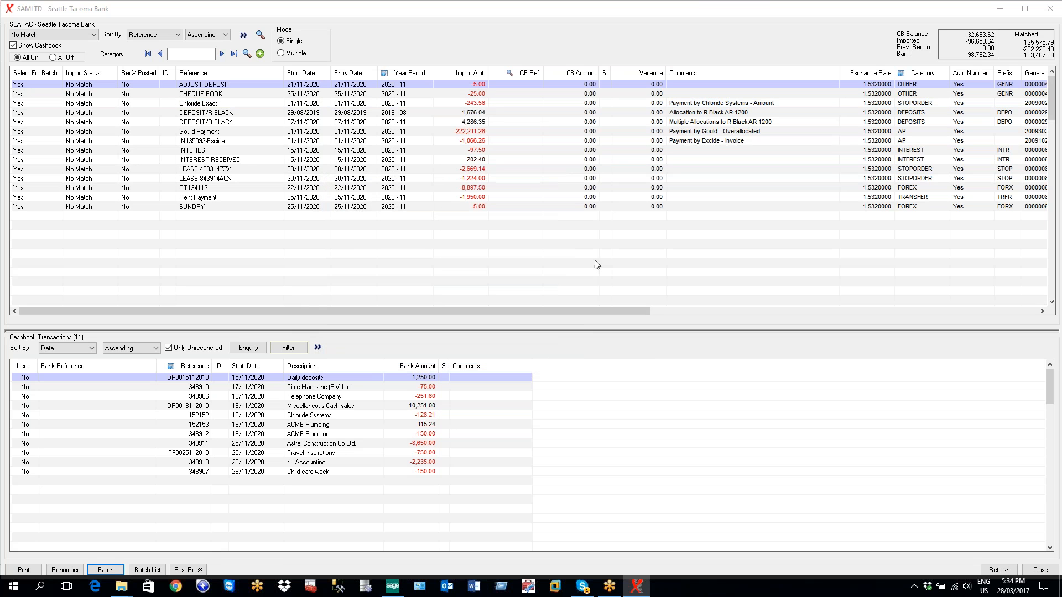
# Assign account 9999 to the ADJUST DEPOSIT import line and try to create the cashbook batch again.
pyautogui.moveTo(548, 310); pyautogui.dragTo(829, 315)
pyautogui.click(835, 83)
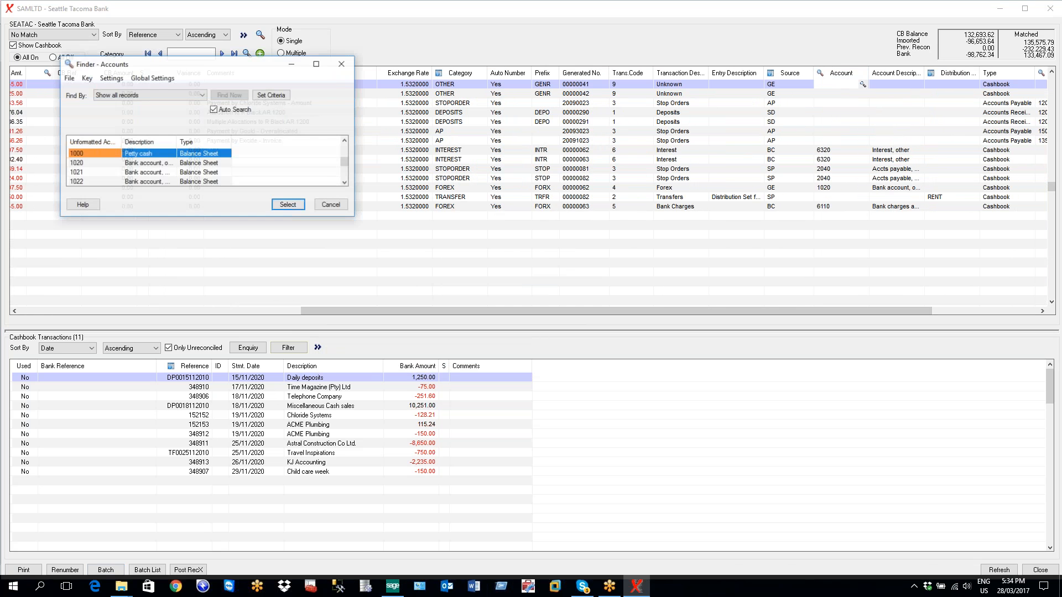
pyautogui.click(332, 205)
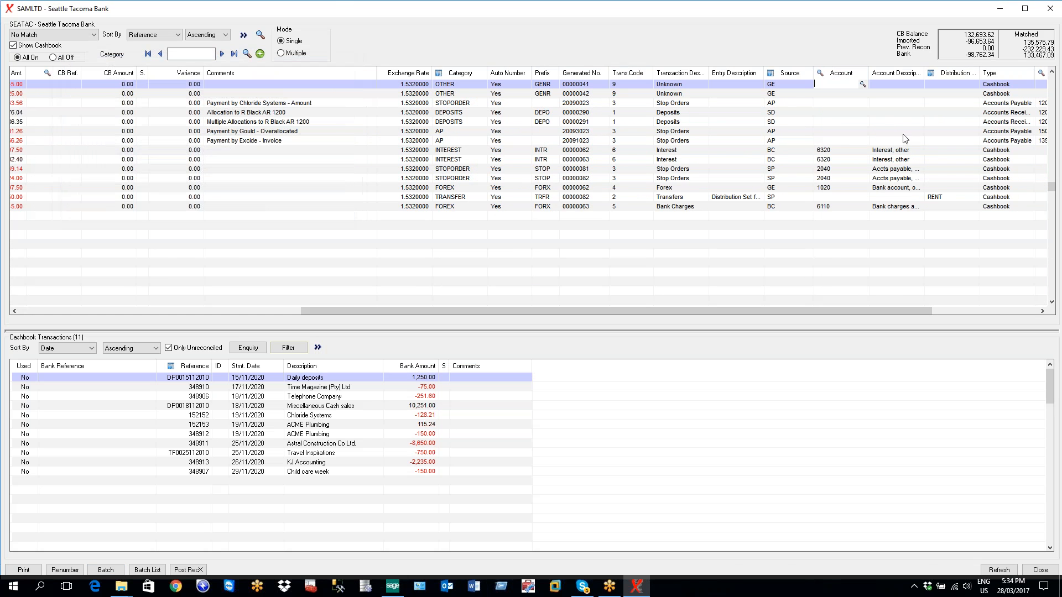
pyautogui.press('Tab')
pyautogui.click(105, 569)
pyautogui.click(567, 330)
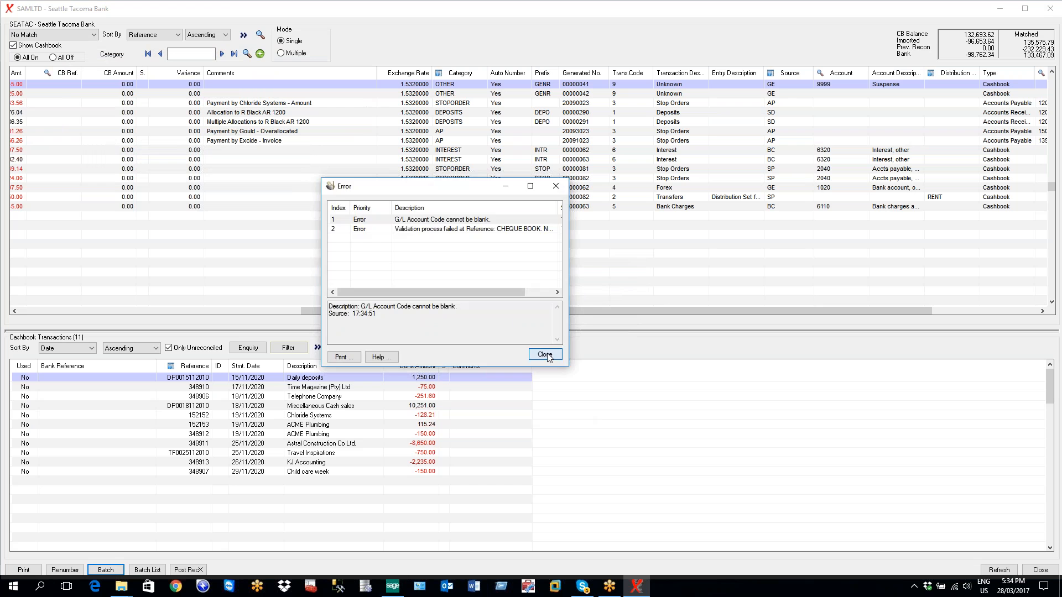
# Assign account 9999 to the CHEQUE BOOK import line and create the cashbook batch from all selected lines.
pyautogui.click(545, 355)
pyautogui.click(838, 96)
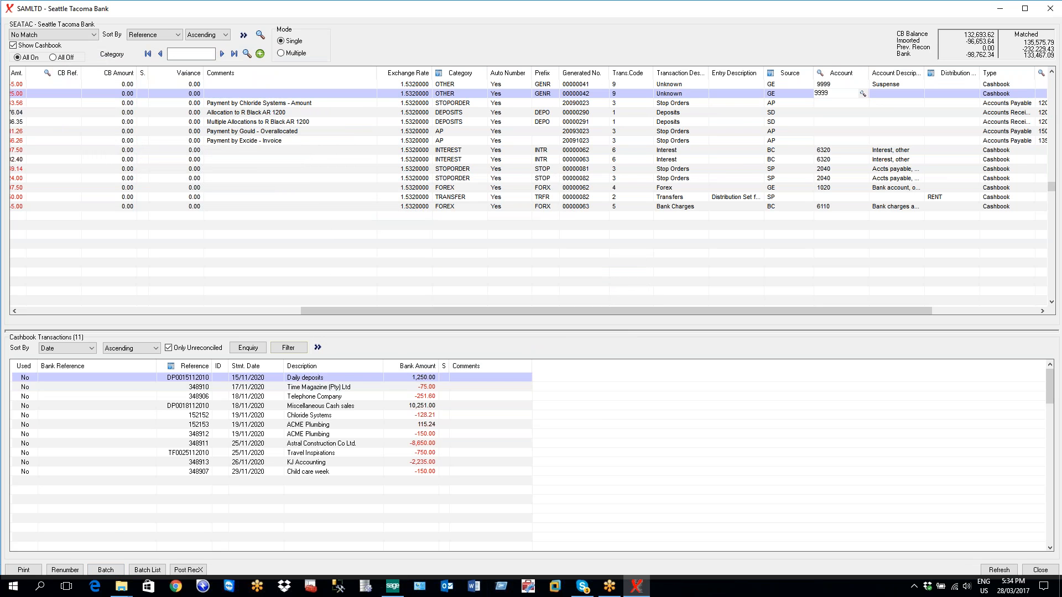
pyautogui.click(729, 107)
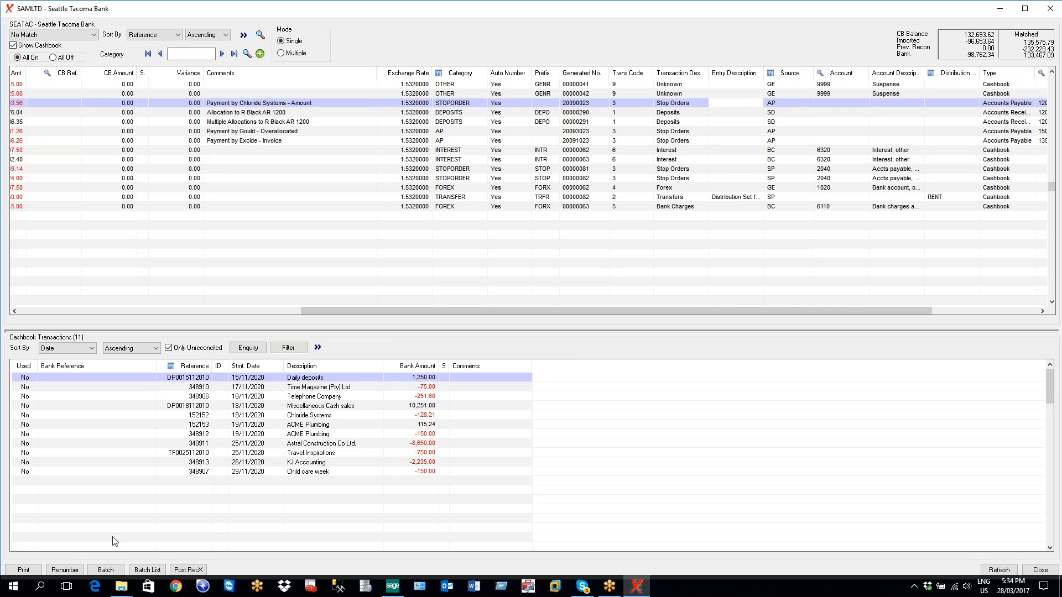
pyautogui.click(106, 571)
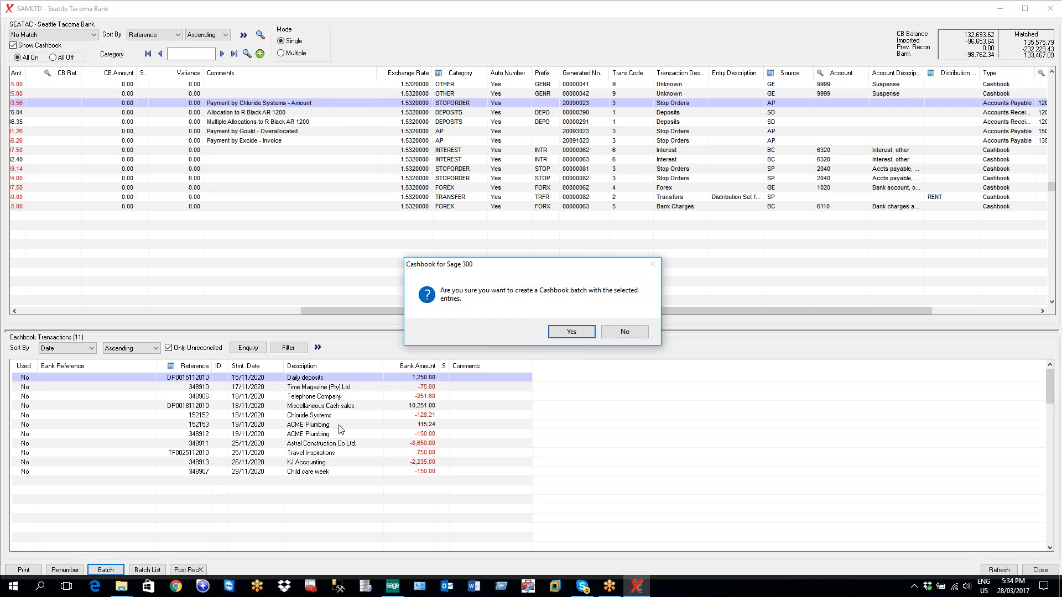
pyautogui.click(549, 337)
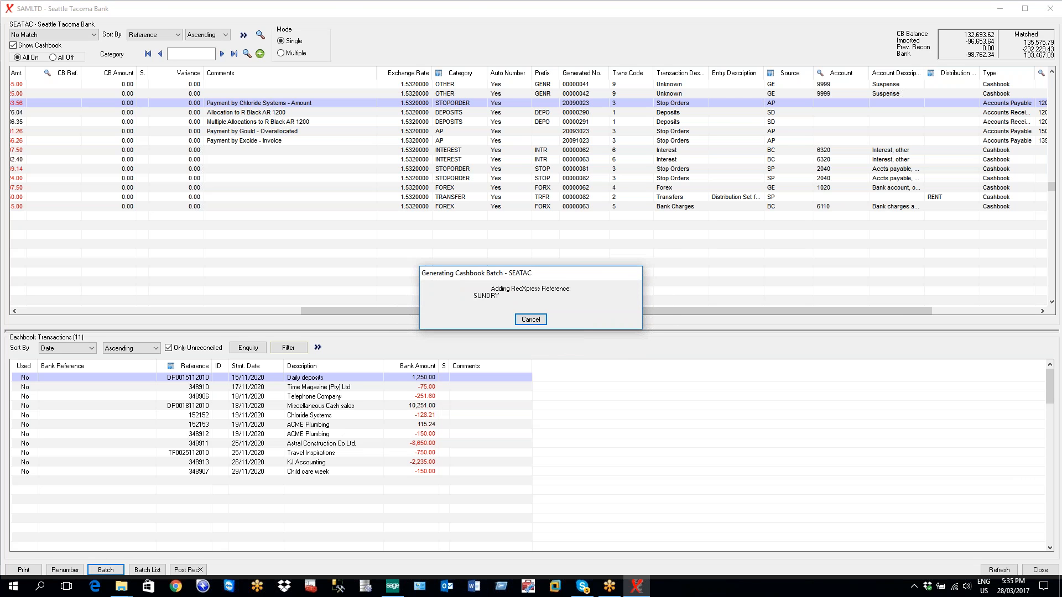
pyautogui.click(545, 353)
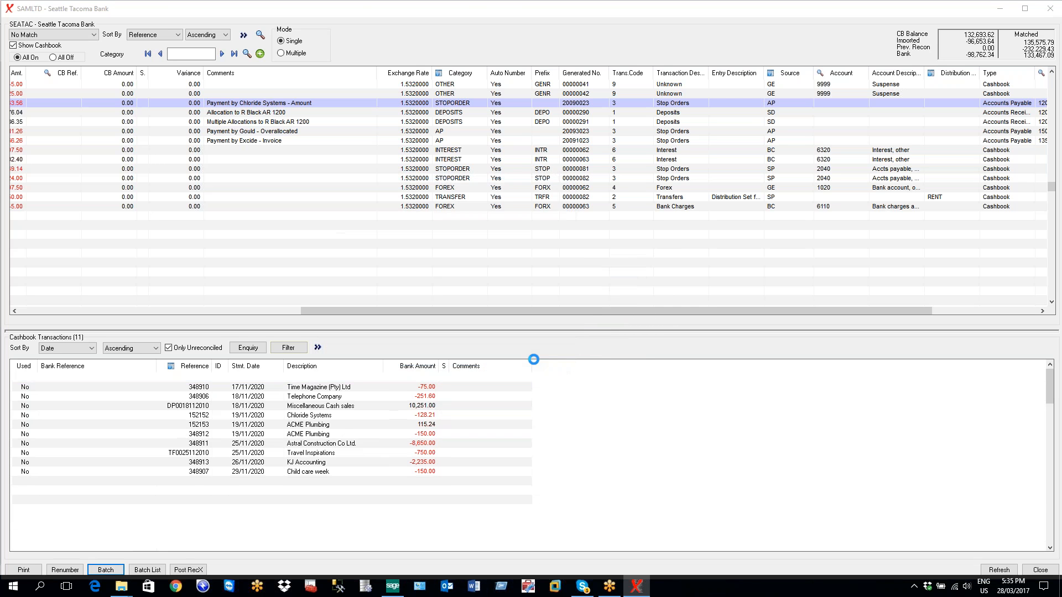
# Mark RecXpress batch 000007 as ready to post in the batch list and post it.
pyautogui.click(144, 570)
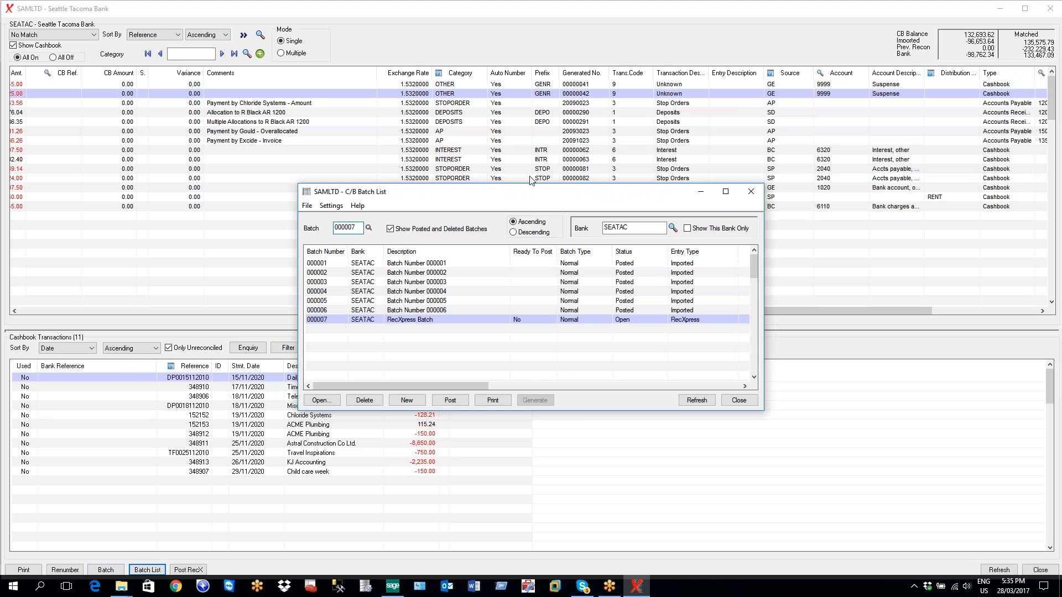
pyautogui.click(414, 323)
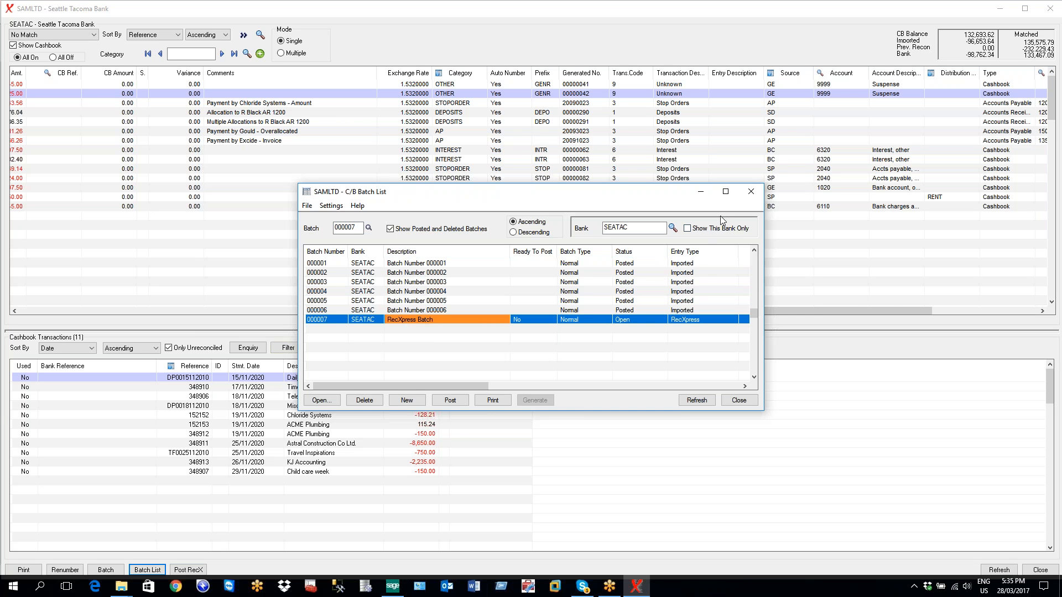
pyautogui.click(686, 321)
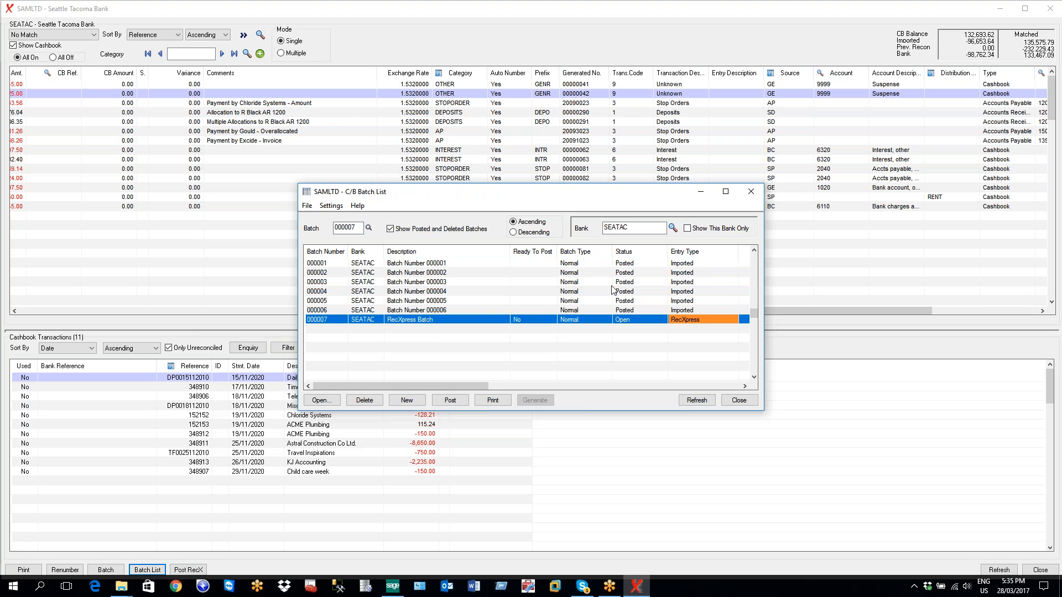
pyautogui.click(521, 318)
pyautogui.click(521, 318)
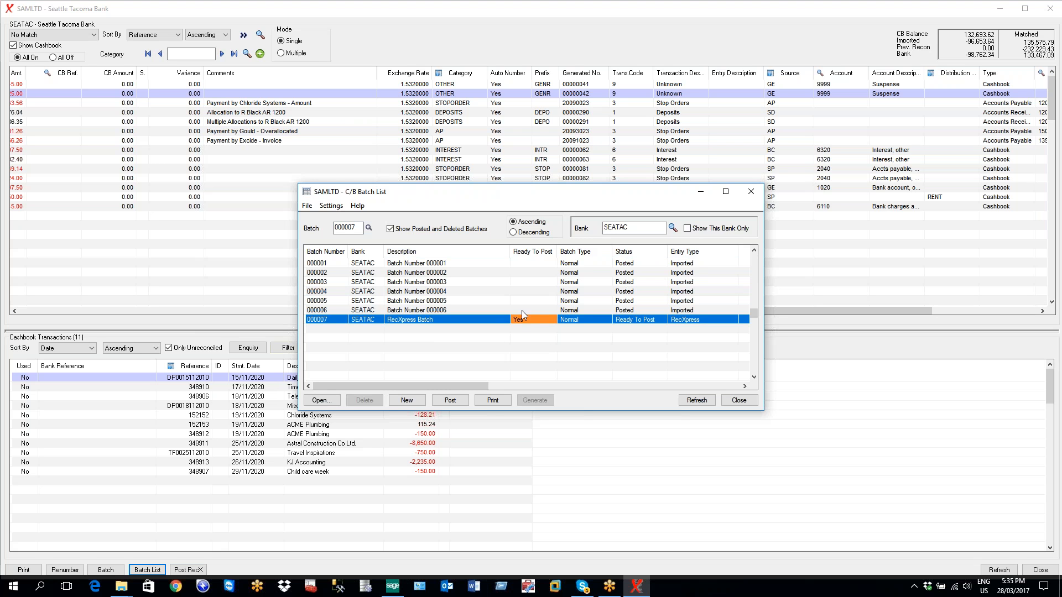
pyautogui.click(450, 400)
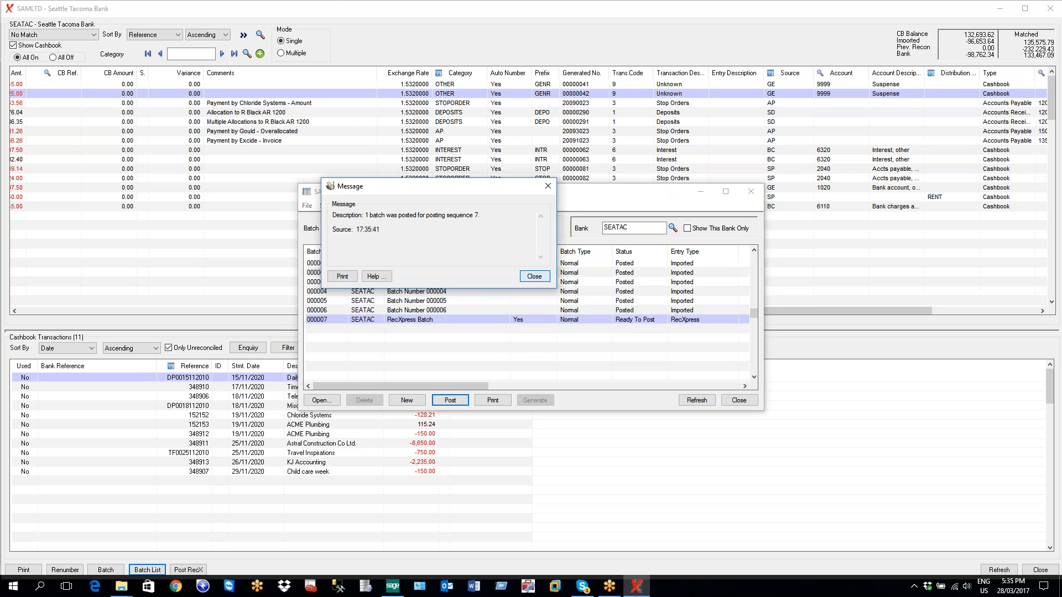
pyautogui.click(535, 276)
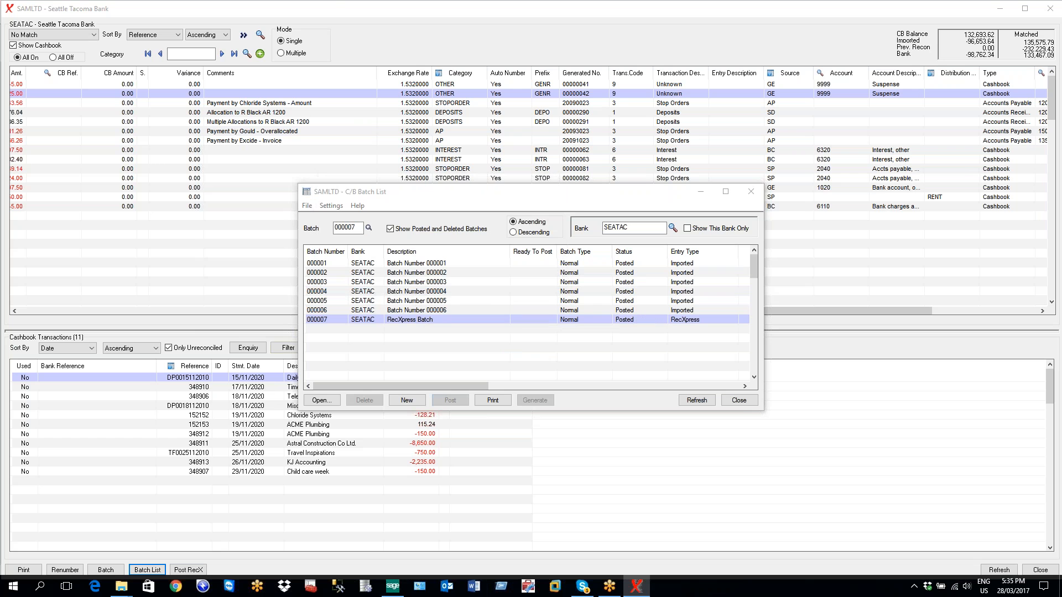
pyautogui.click(739, 400)
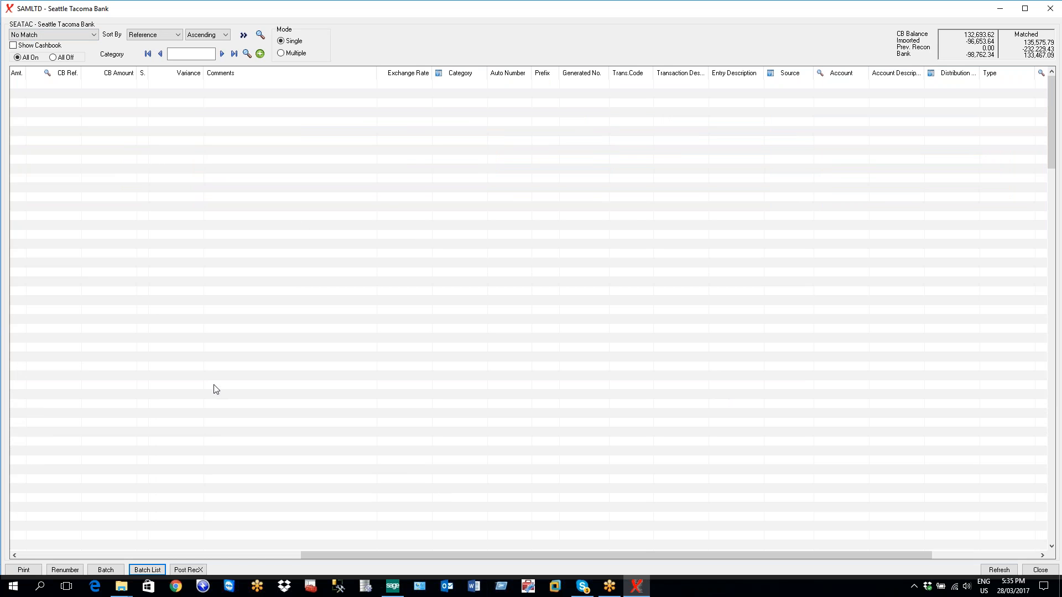
# List the Correctly Matched import lines and check the lines added from the posted batch.
pyautogui.click(93, 35)
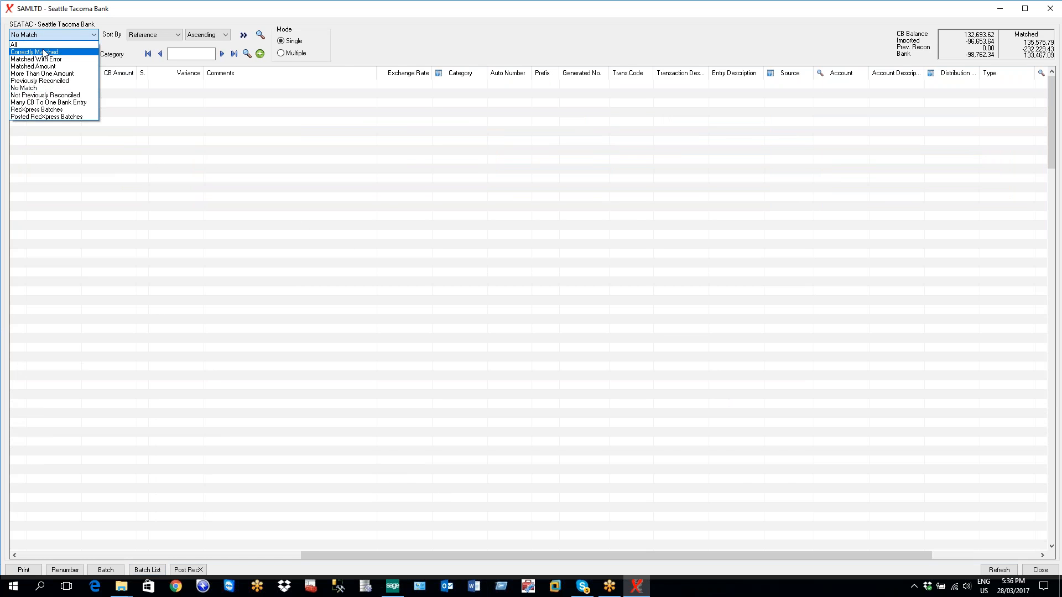
pyautogui.click(44, 53)
pyautogui.click(216, 254)
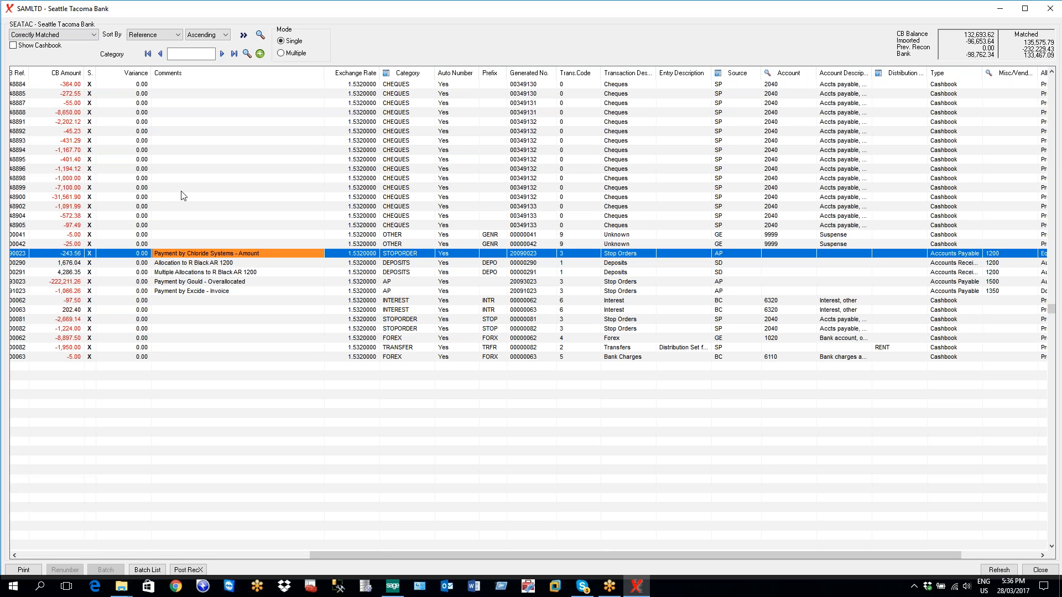
# List the Matched With Error import lines together with the cashbook transactions and check line 348903's batch selection.
pyautogui.click(83, 34)
pyautogui.press('Down')
pyautogui.click(77, 59)
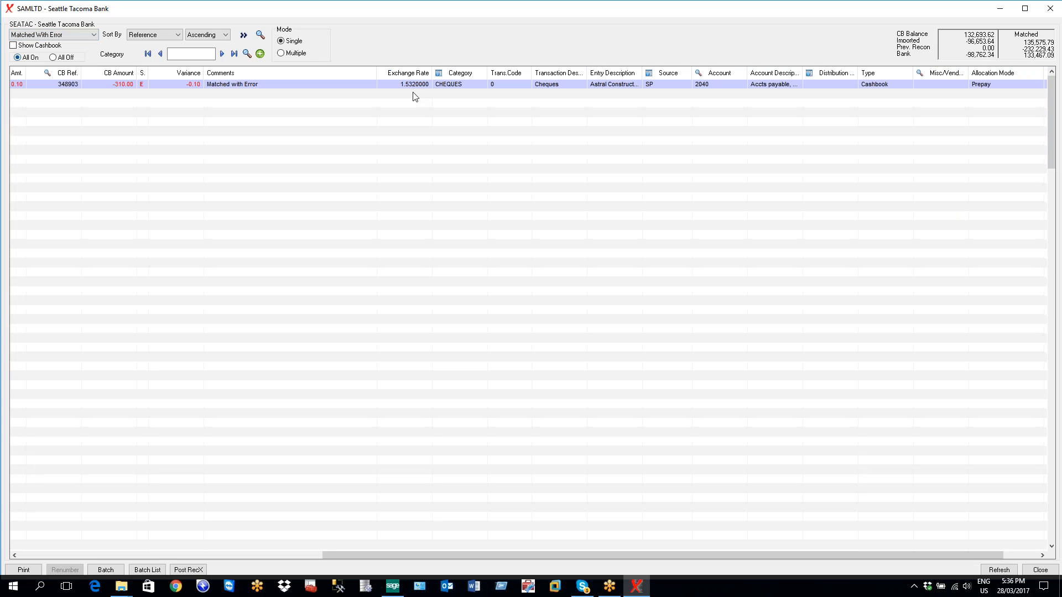
pyautogui.click(13, 46)
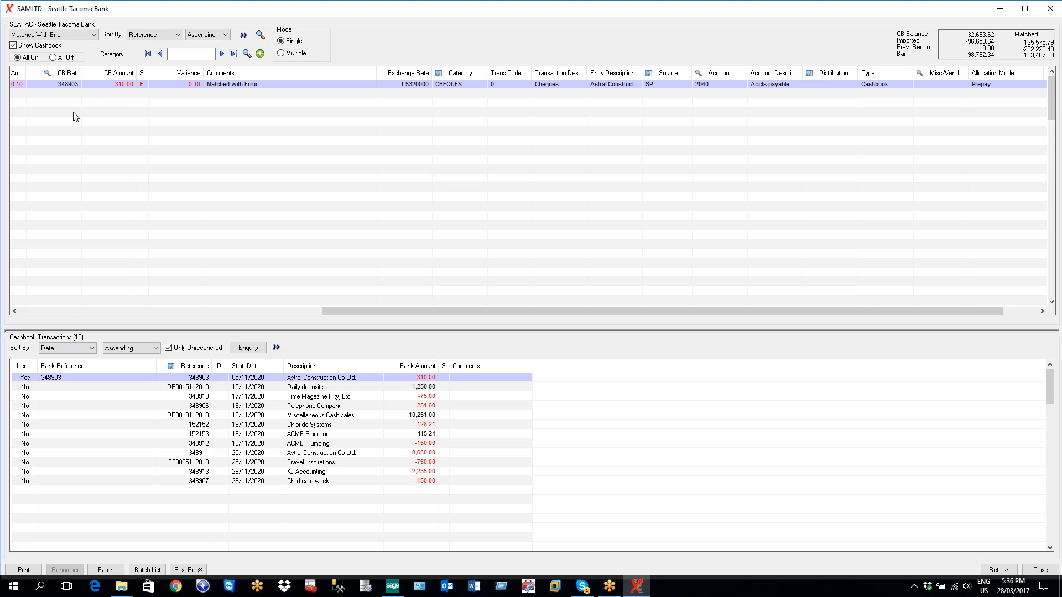
pyautogui.moveTo(337, 312); pyautogui.dragTo(17, 313)
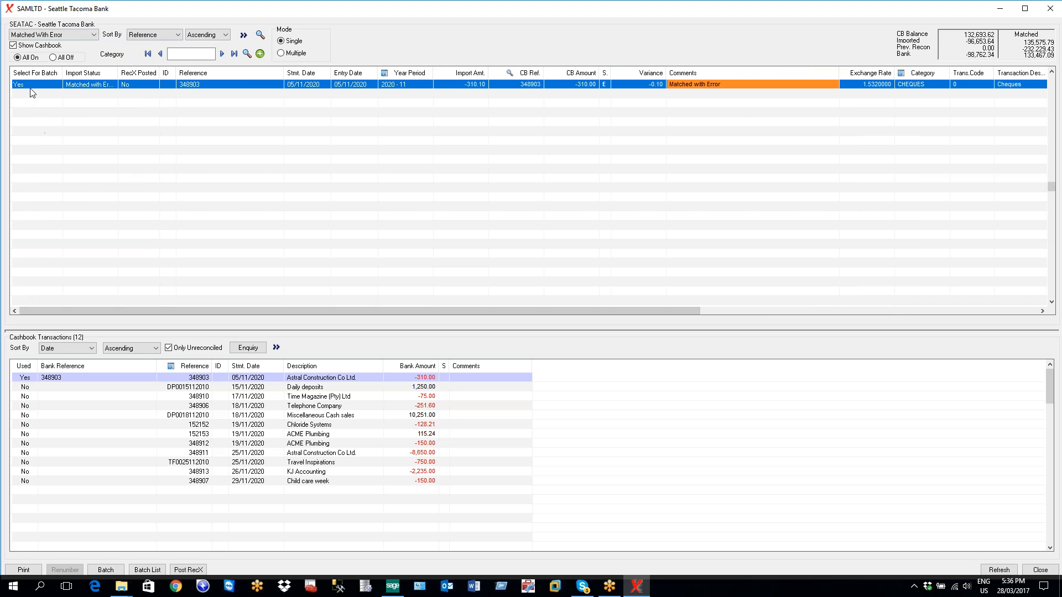
# Create a cashbook batch for the variance amount of import line 348903.
pyautogui.click(105, 571)
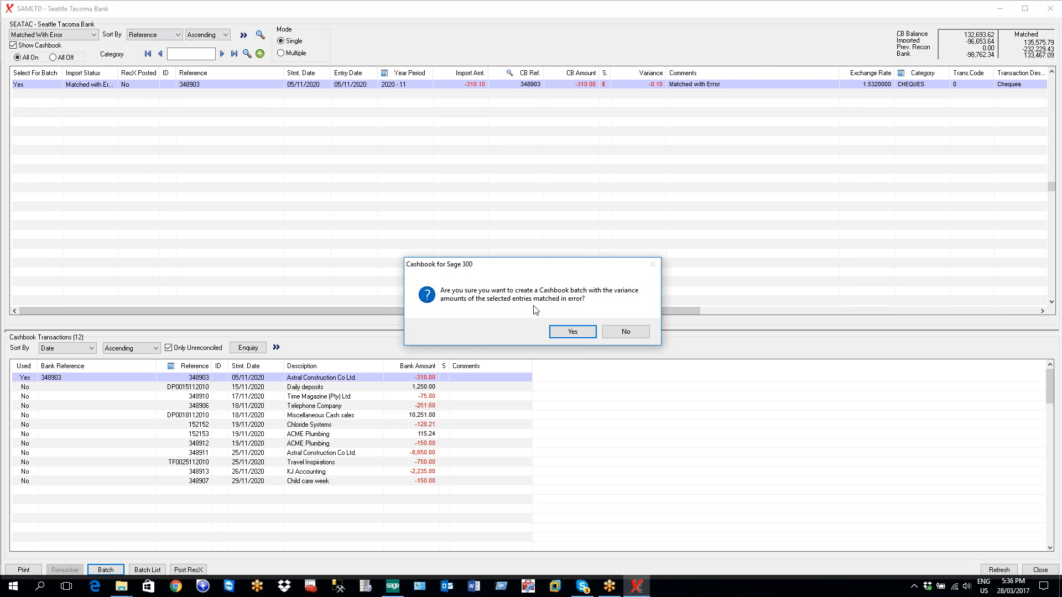
pyautogui.click(571, 333)
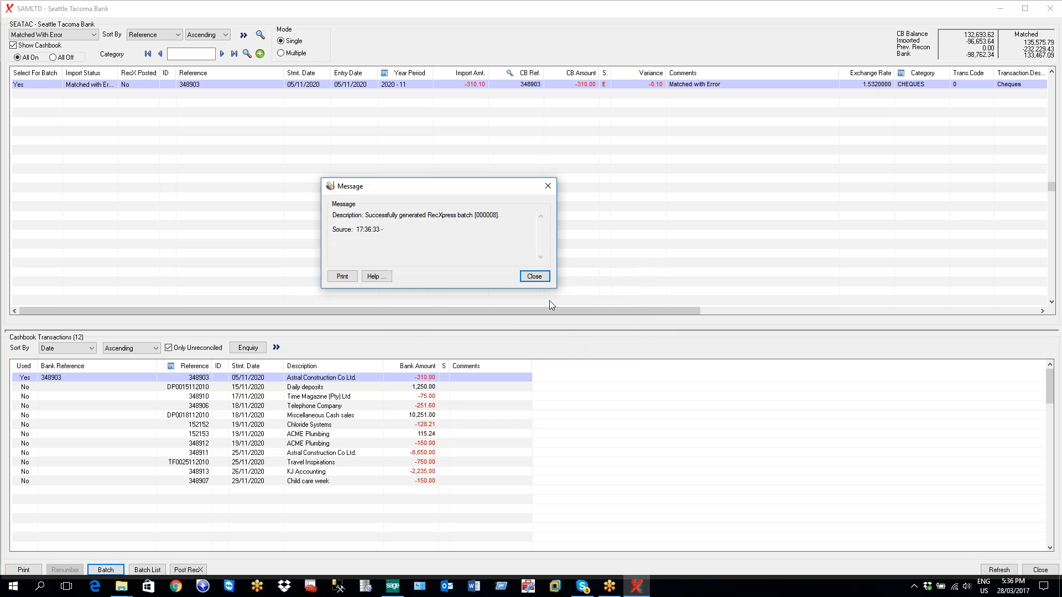
pyautogui.click(534, 276)
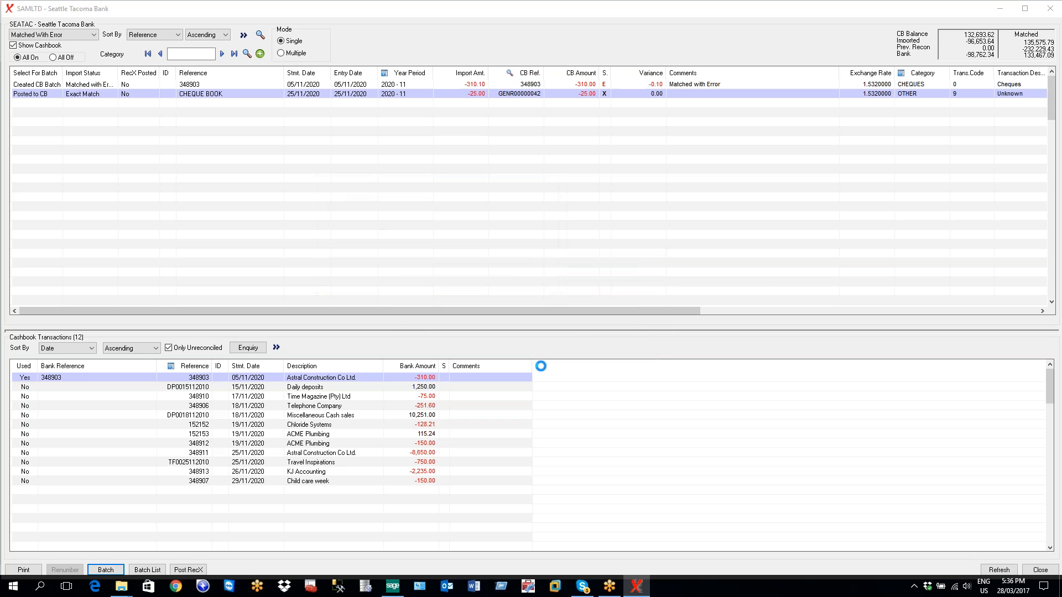
# Mark RecXpress Variance Batch 000008 as ready to post in the batch list and post it.
pyautogui.click(148, 574)
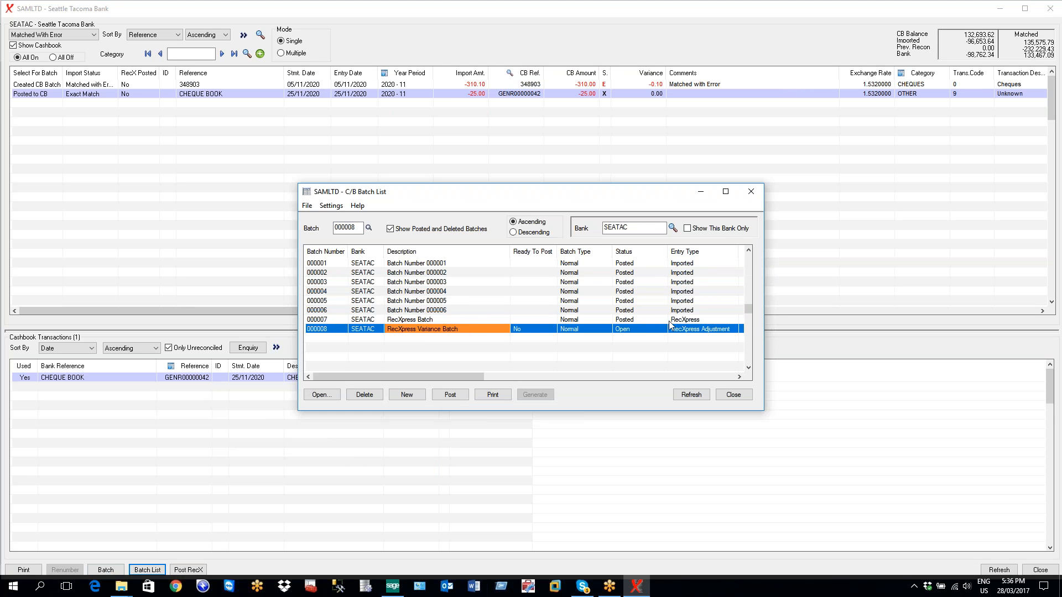
pyautogui.click(691, 330)
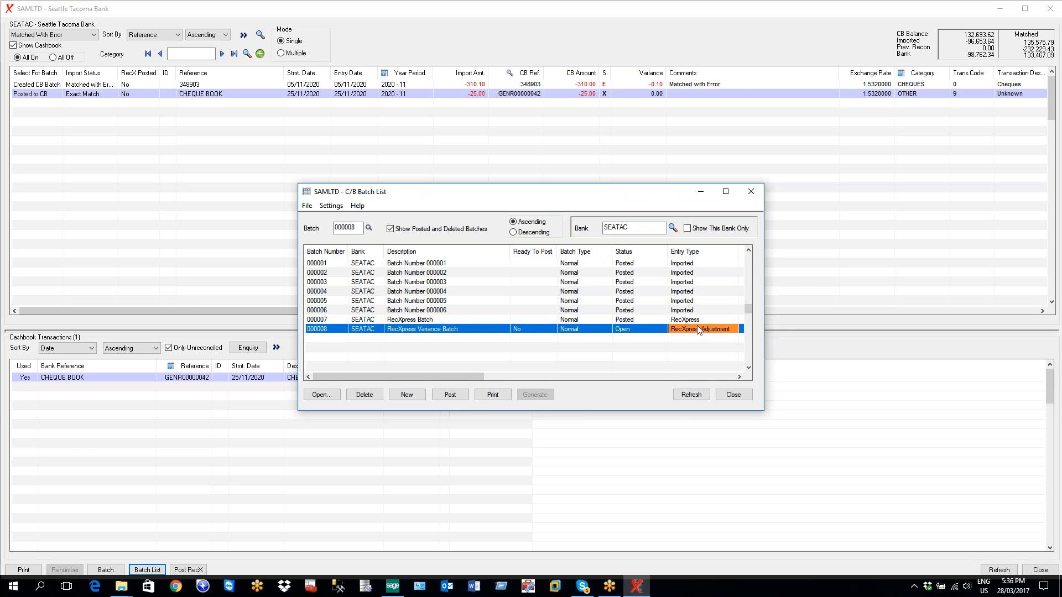
pyautogui.click(528, 330)
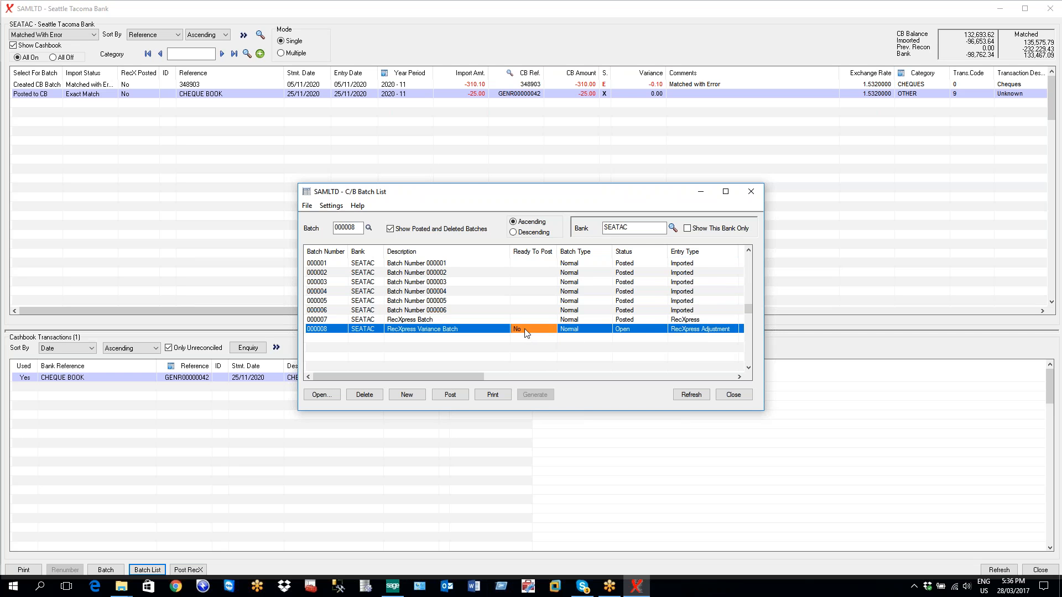
pyautogui.click(450, 395)
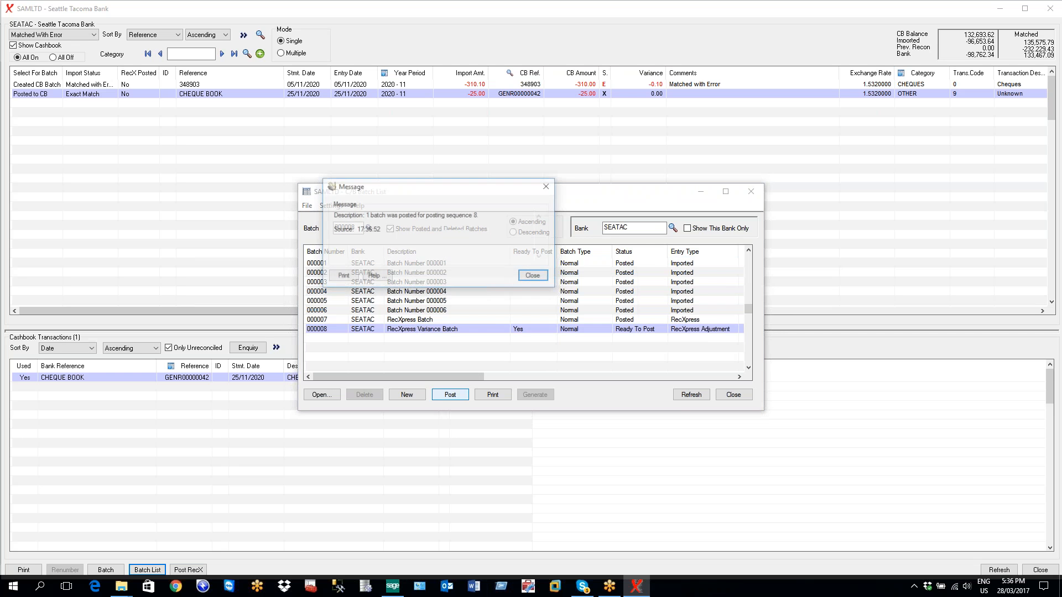
pyautogui.click(534, 276)
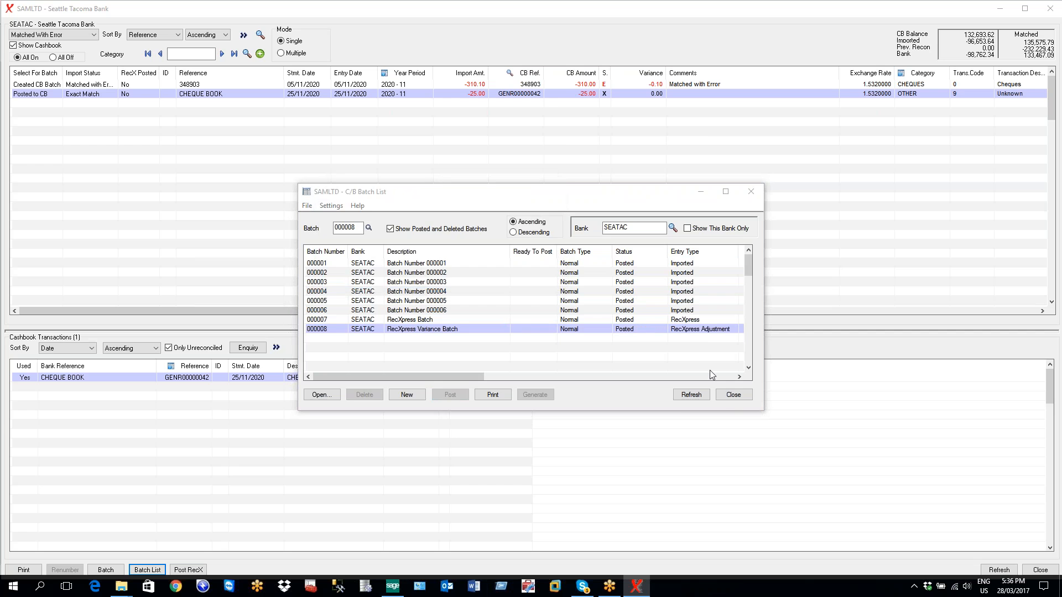
pyautogui.click(733, 394)
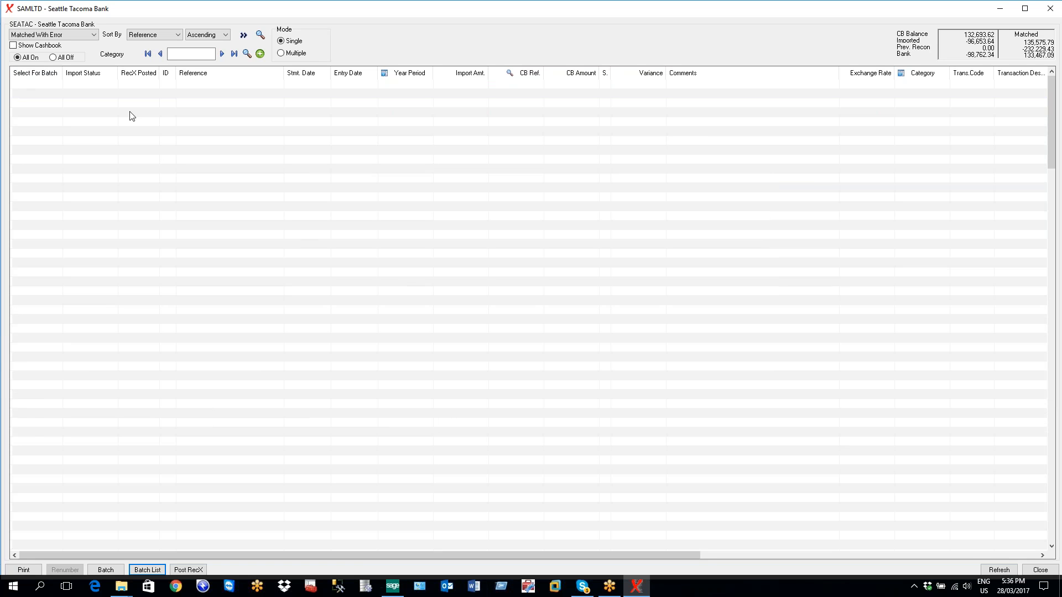
# List the Many CB To One Bank Entry lines with their cashbook transactions and check both amounts matched to import line 348903.
pyautogui.click(77, 35)
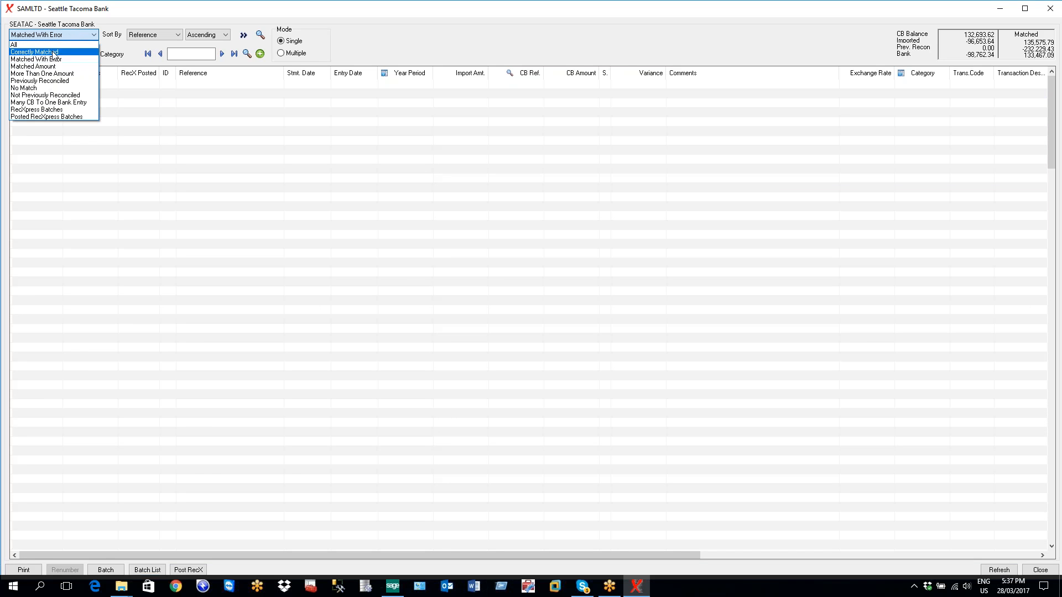
pyautogui.click(33, 102)
pyautogui.click(13, 45)
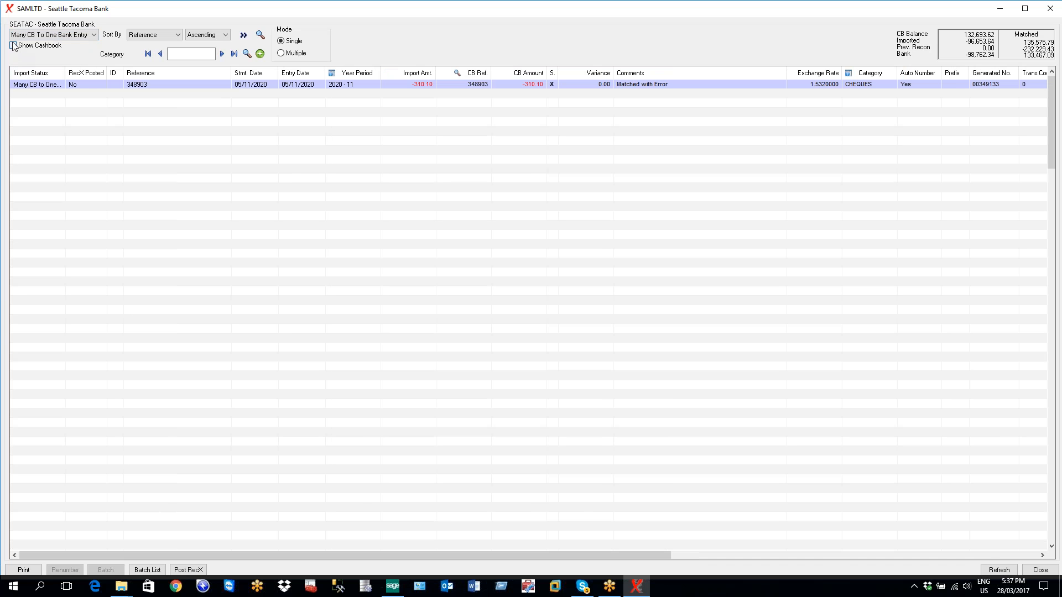
pyautogui.click(272, 87)
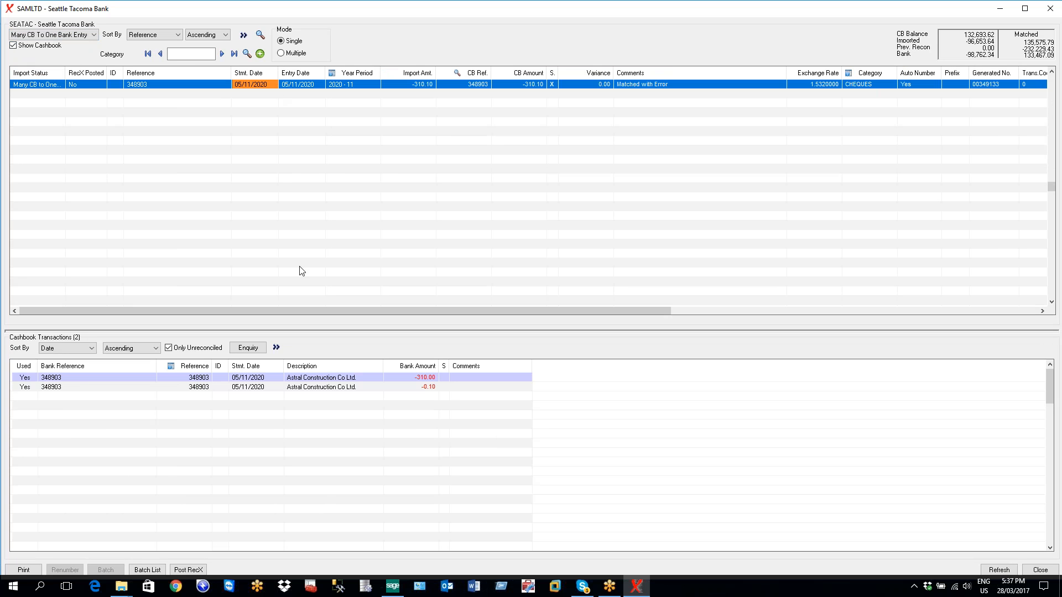
pyautogui.click(333, 379)
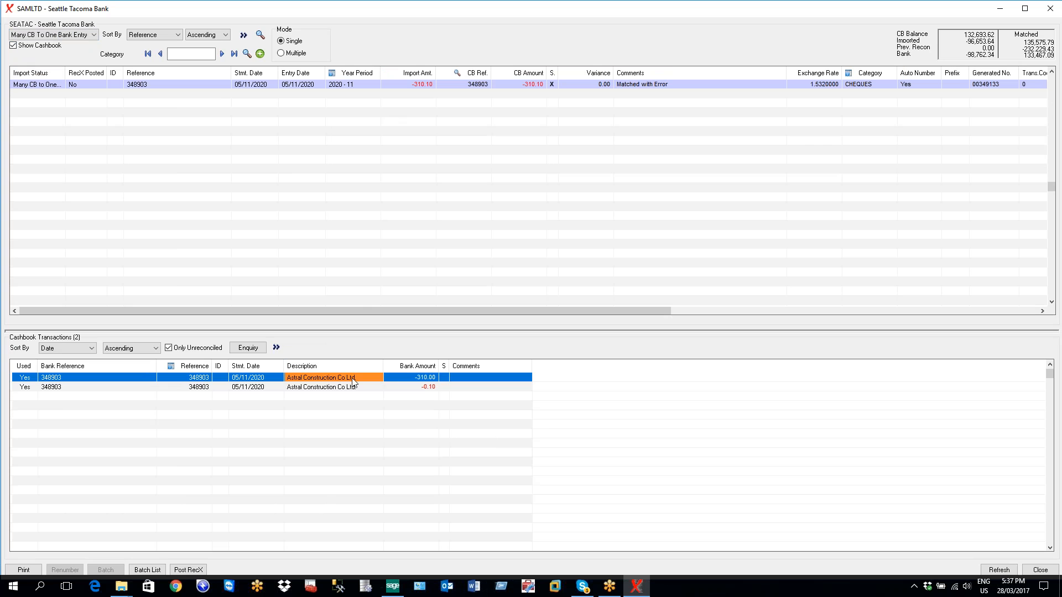
pyautogui.click(414, 379)
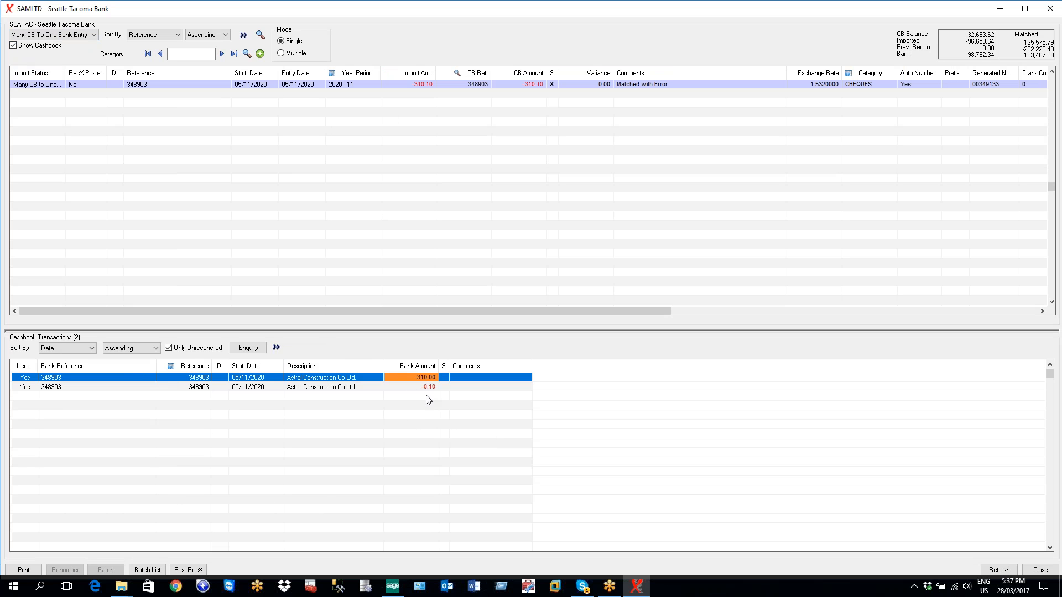
pyautogui.click(428, 388)
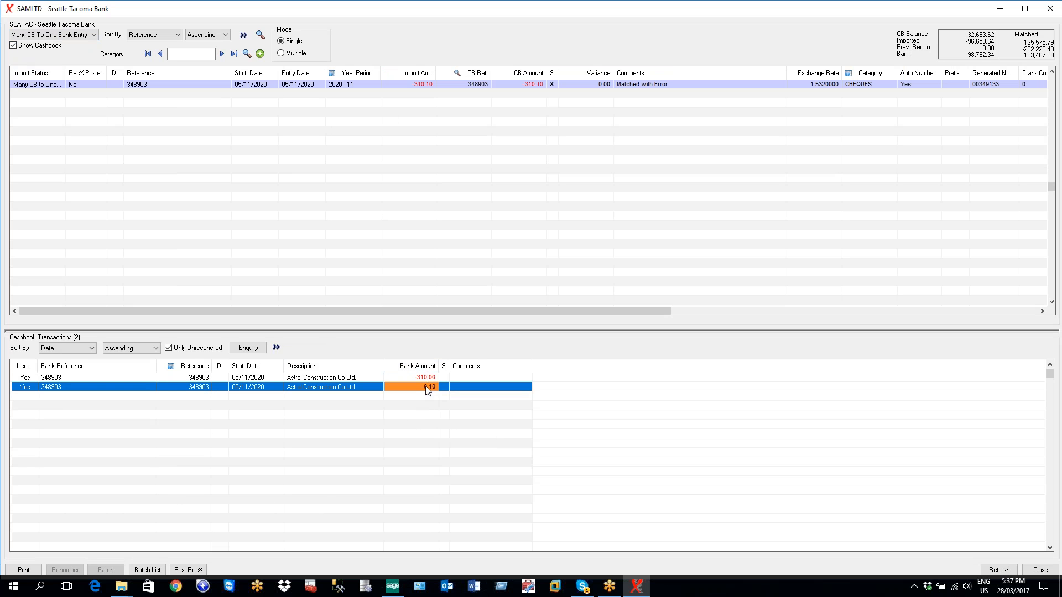
pyautogui.click(432, 378)
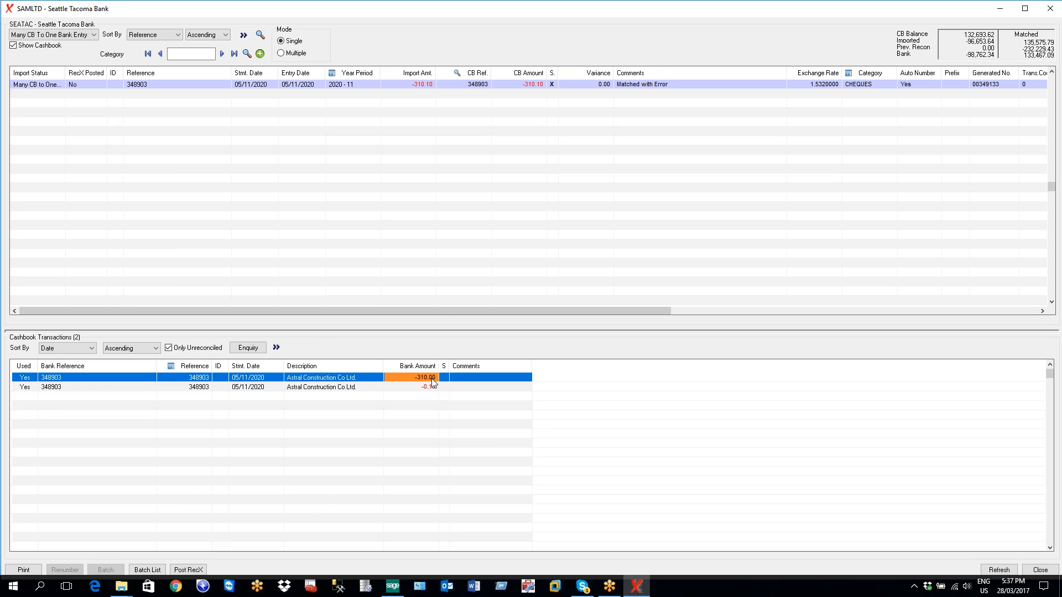
pyautogui.click(480, 85)
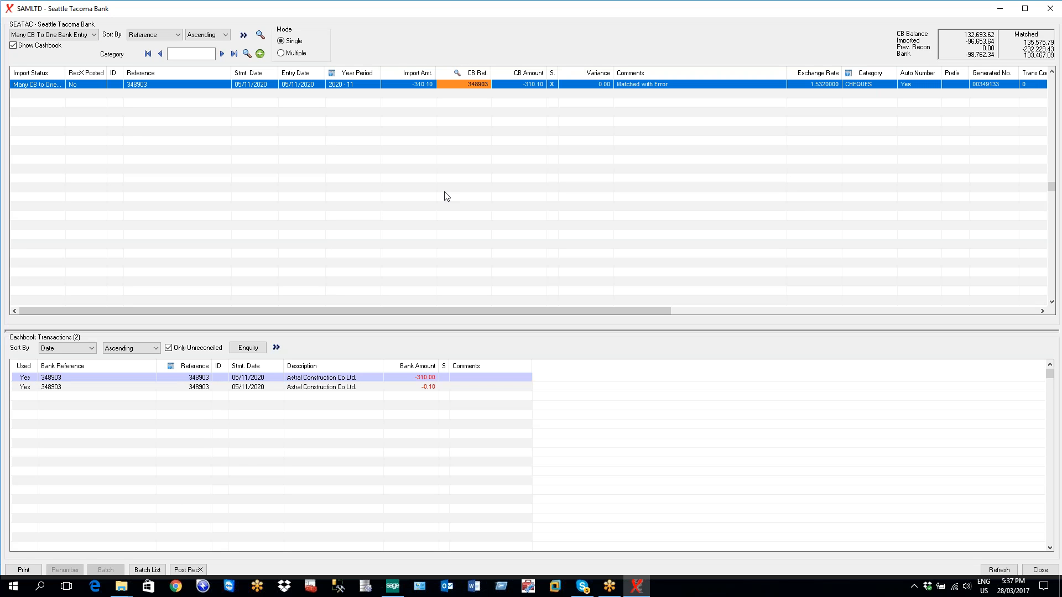
# Post the RecXpress reconciliation to the cashbook and history without locking transactions, and close the reconciliation and RecXpress windows.
pyautogui.click(195, 572)
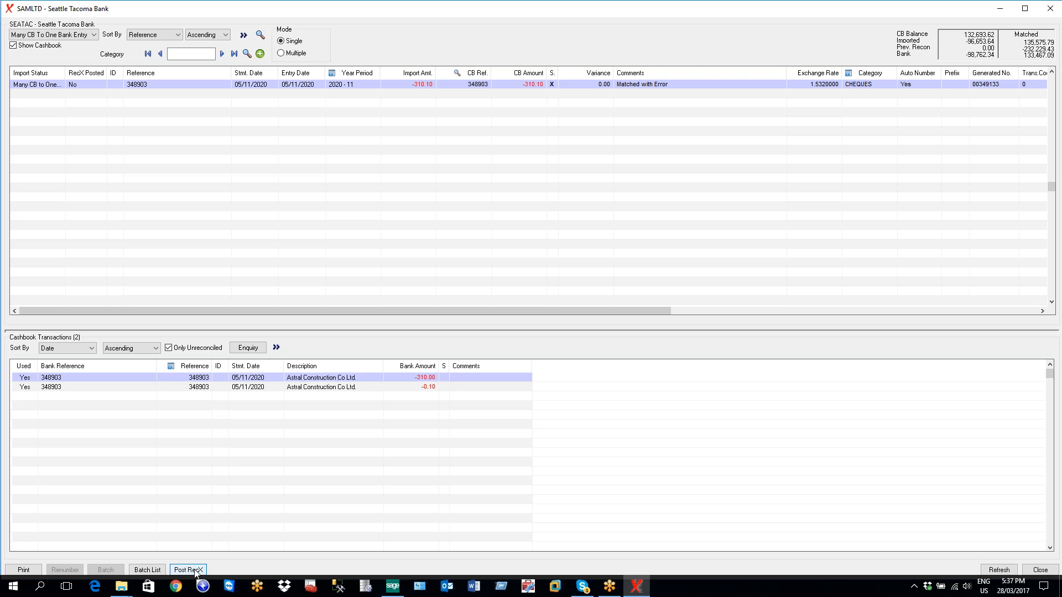
pyautogui.click(195, 571)
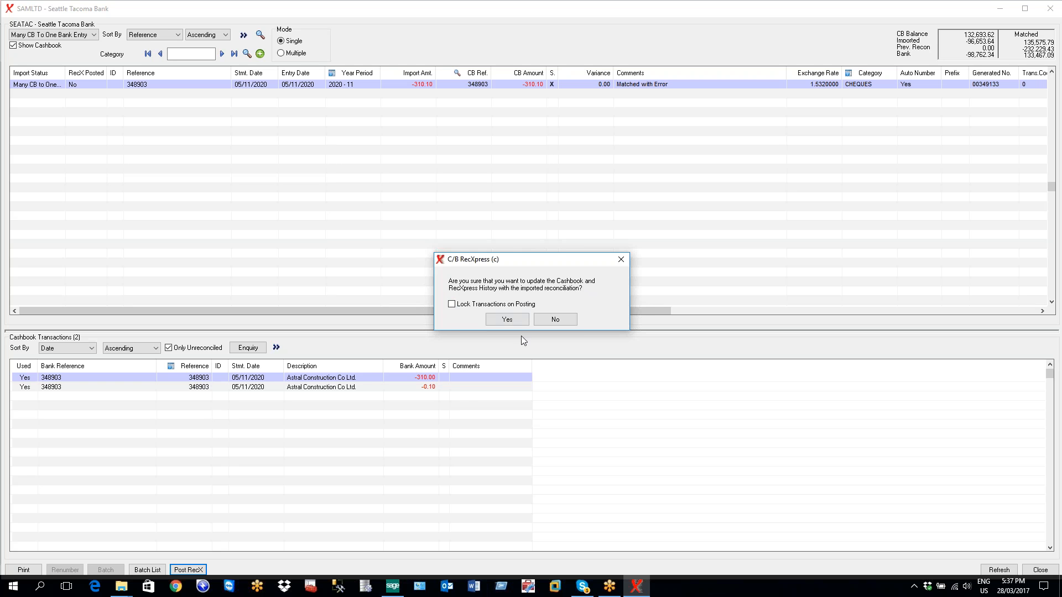
pyautogui.click(508, 321)
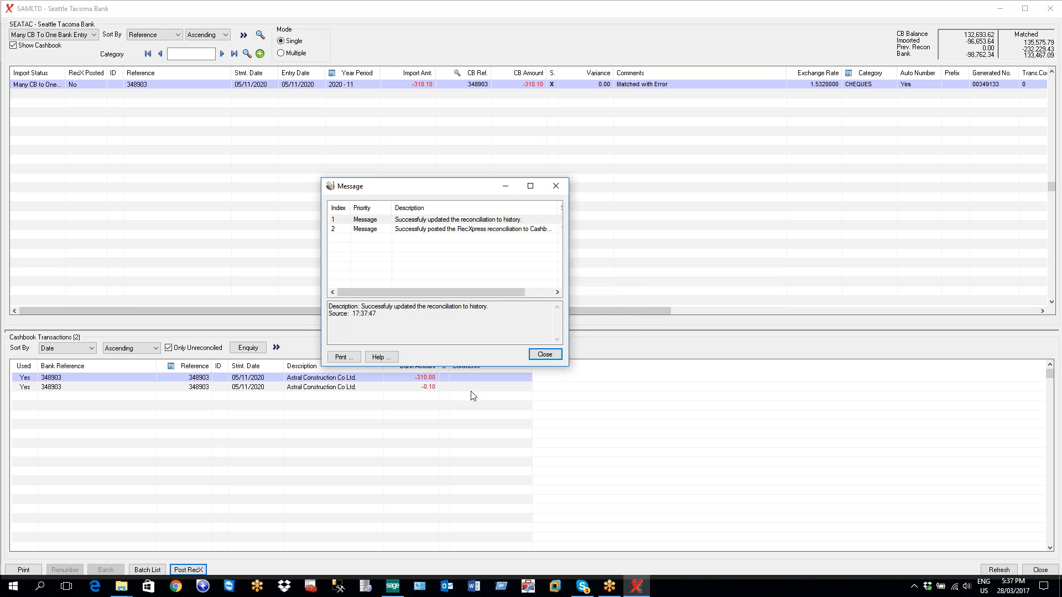
pyautogui.click(545, 355)
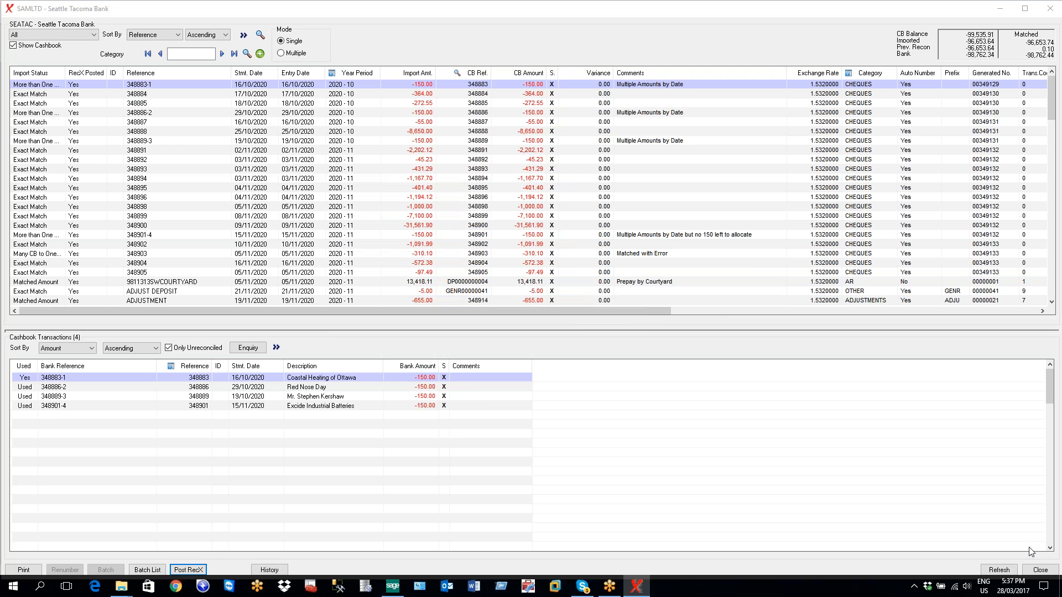
pyautogui.click(1040, 569)
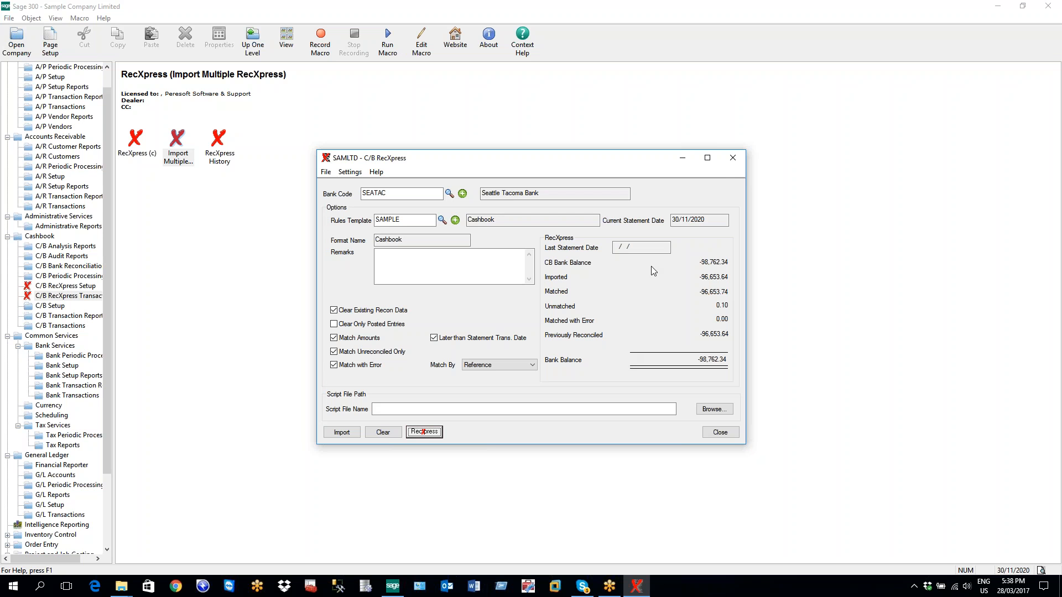
pyautogui.click(733, 158)
# Open the RecXpress History record for bank SEATAC, sequence 1, statement date 30/11/2020.
pyautogui.doubleClick(215, 146)
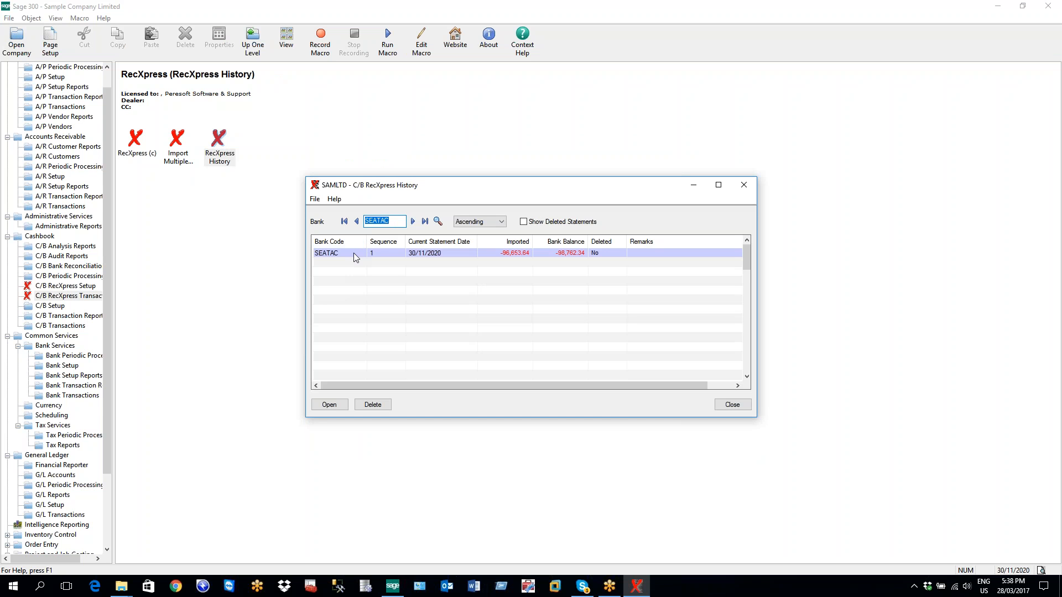
pyautogui.click(353, 253)
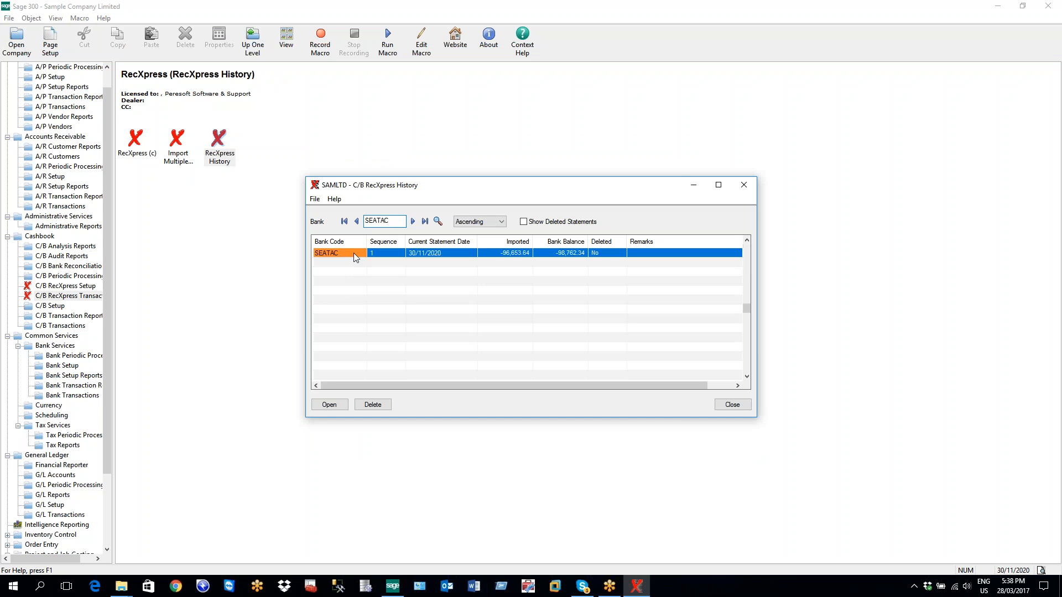
pyautogui.click(329, 405)
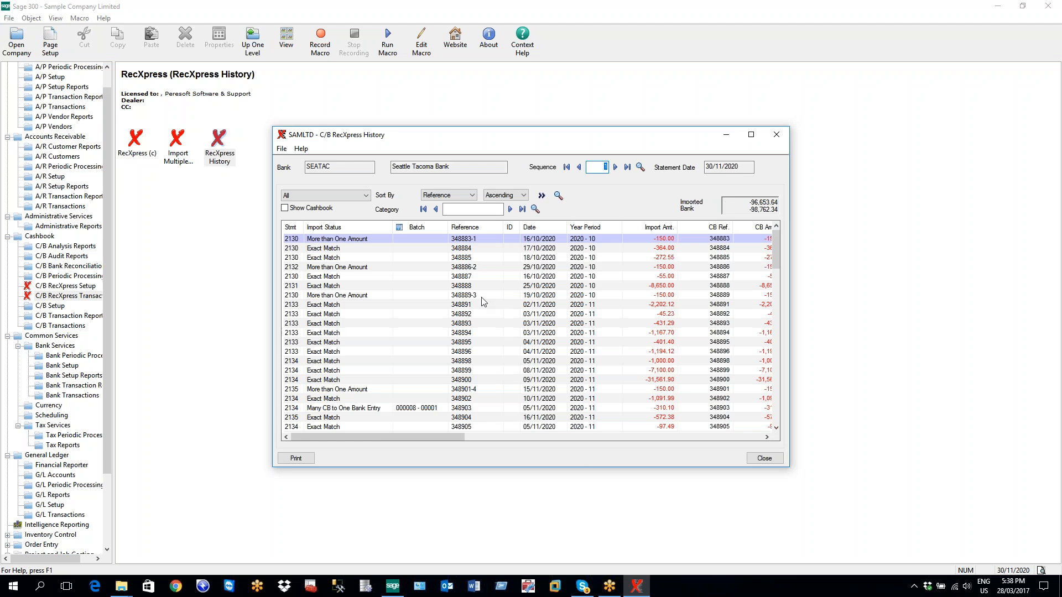
# Show the cashbook transactions in the statement history and review the matches line by line through the ADJUST DEPOSIT entry.
pyautogui.click(340, 313)
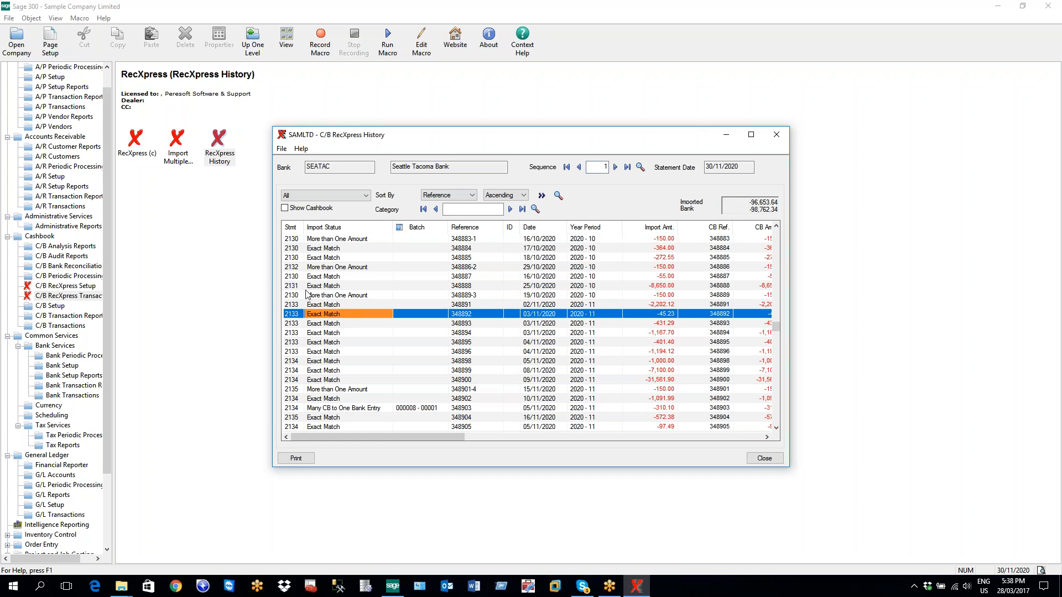
pyautogui.click(285, 208)
pyautogui.click(336, 267)
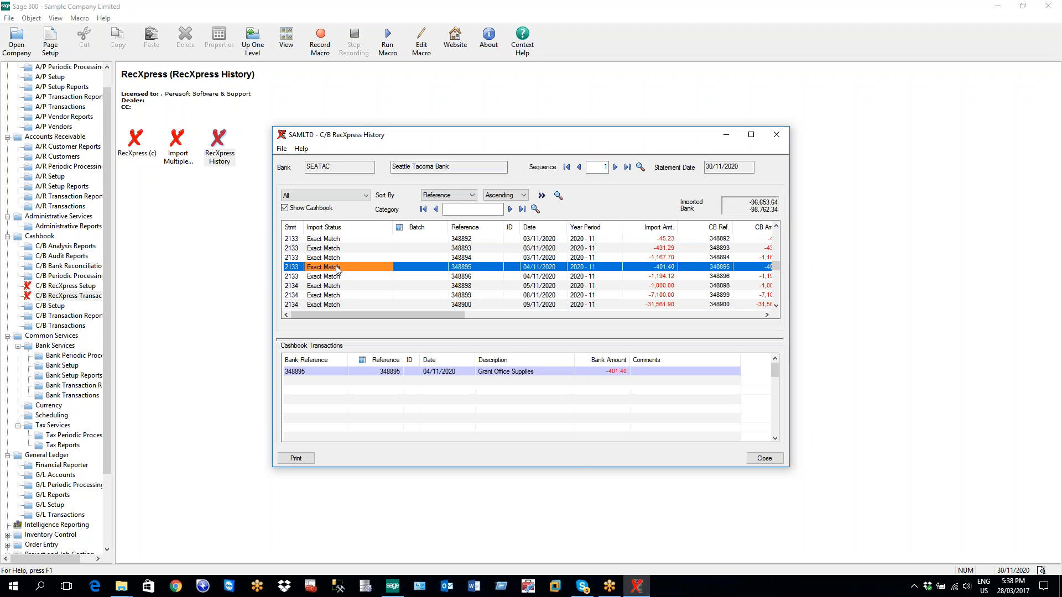
pyautogui.click(346, 286)
pyautogui.press('Down')
pyautogui.press('Down')
pyautogui.press('Down')
pyautogui.press('Down')
pyautogui.press('Down')
pyautogui.press('Down')
pyautogui.press('Down')
pyautogui.press('Down')
pyautogui.press('Down')
pyautogui.press('Down')
pyautogui.press('Down')
pyautogui.press('Down')
pyautogui.press('Down')
pyautogui.press('Down')
pyautogui.press('Down')
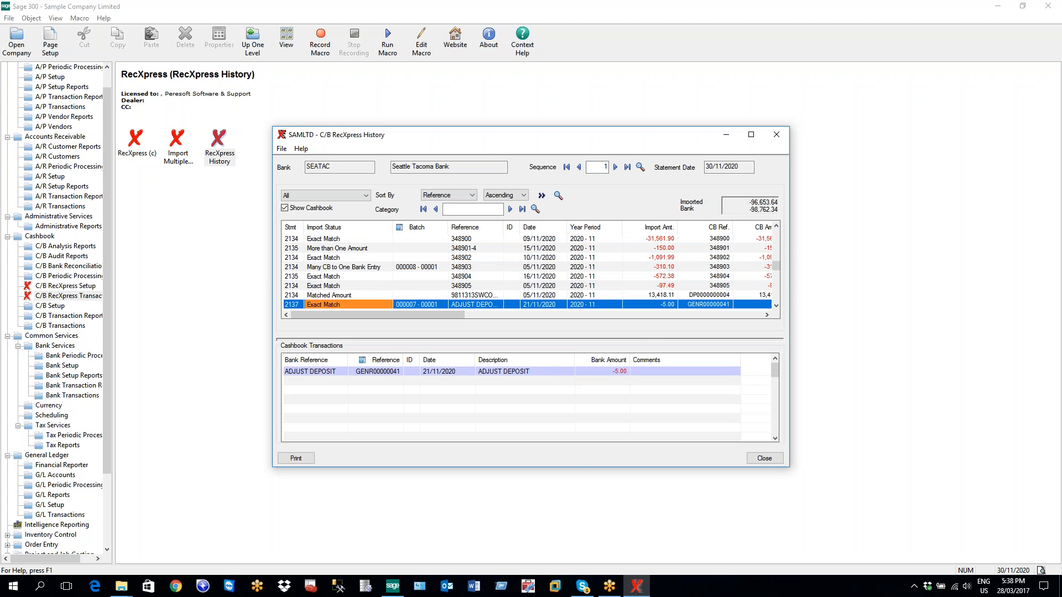
# Examine the multiple match details of the CASH line and its two cashbook receipts, then close the statement history.
pyautogui.click(314, 286)
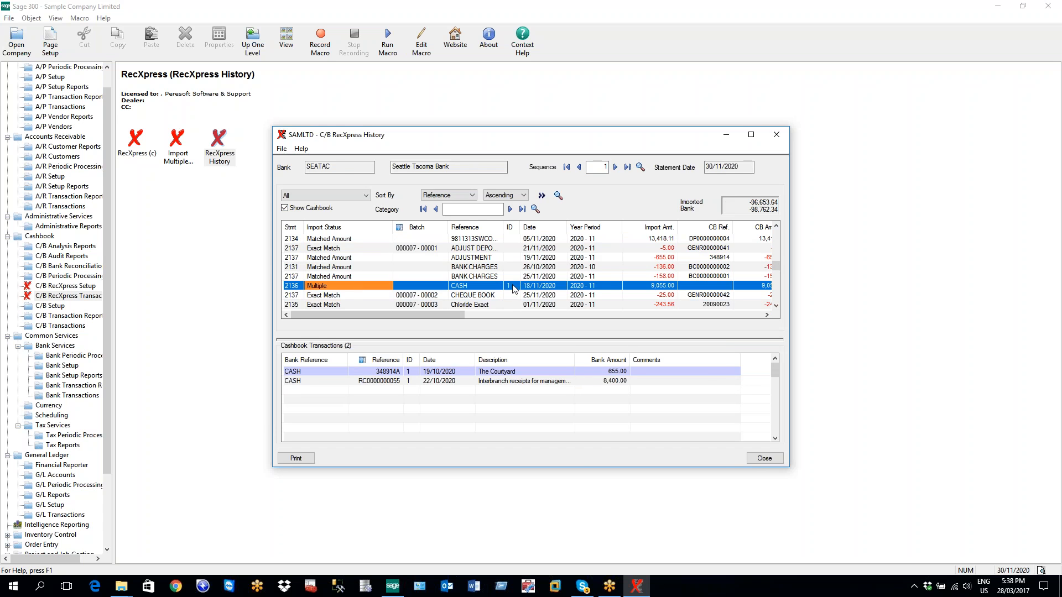
pyautogui.click(512, 286)
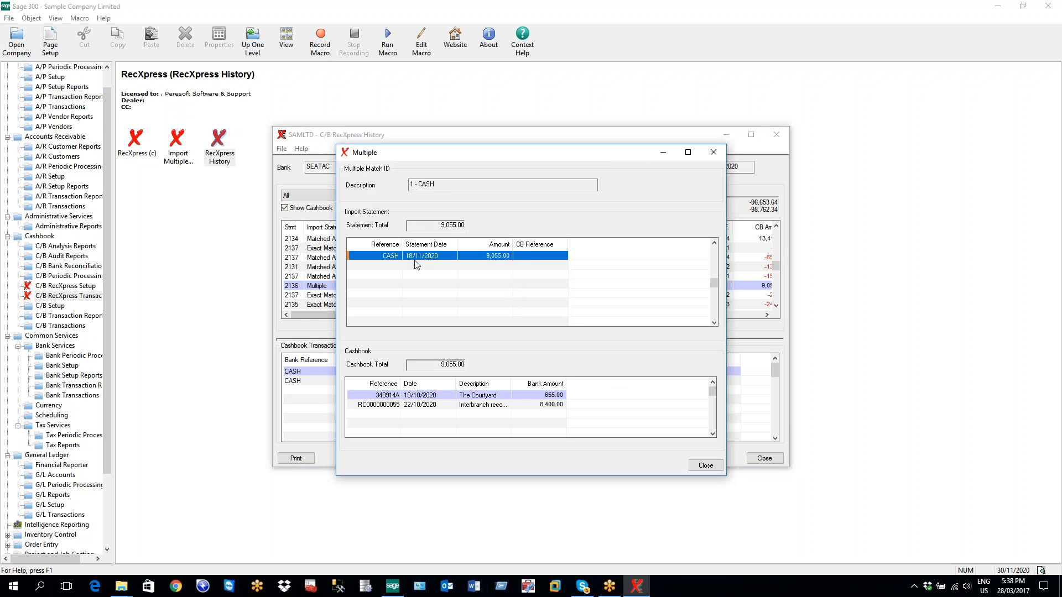
pyautogui.click(404, 395)
pyautogui.click(413, 405)
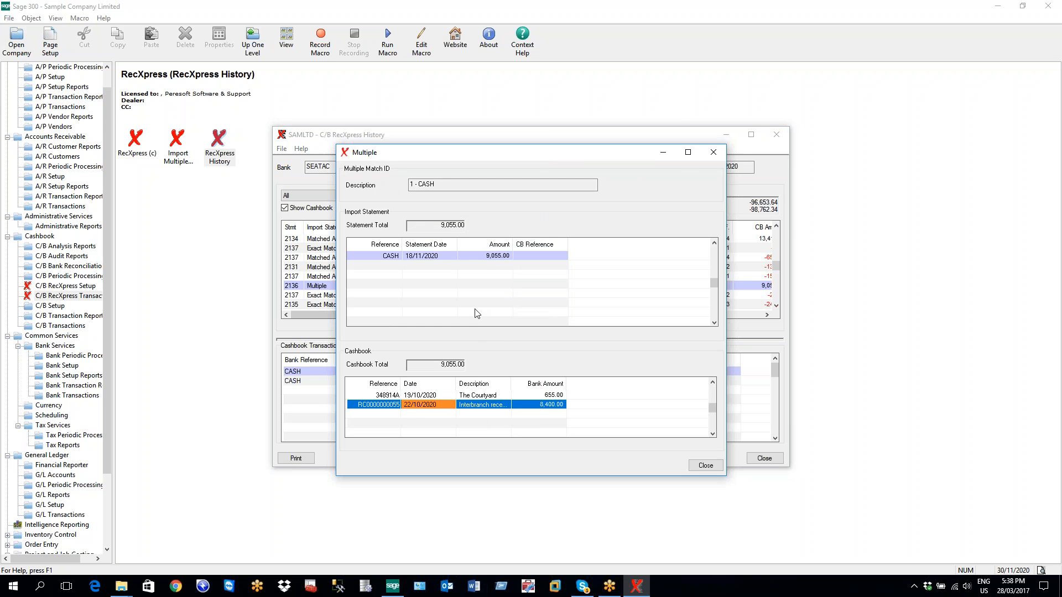
pyautogui.click(712, 465)
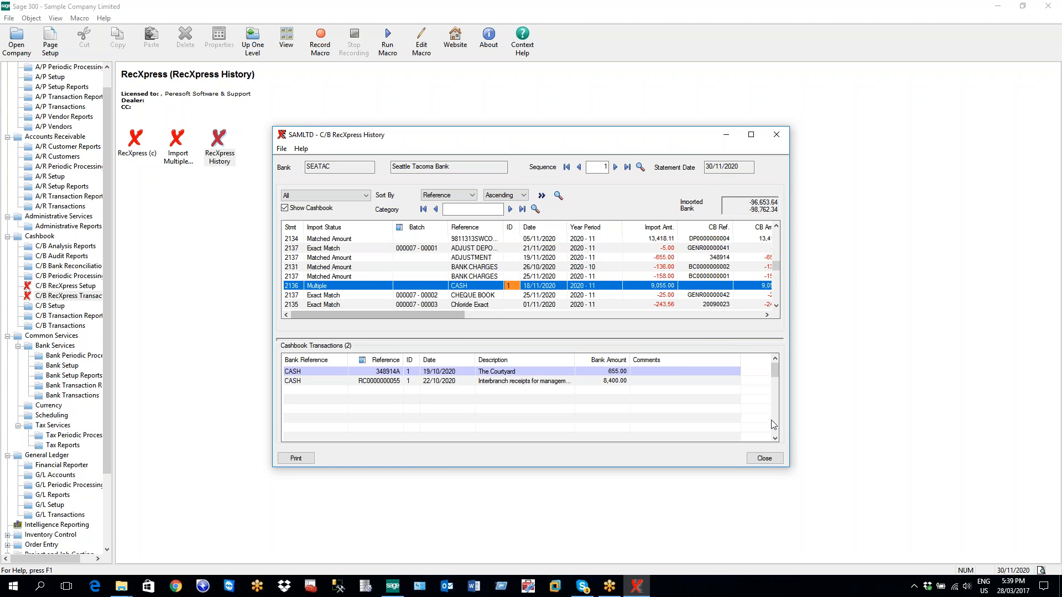
pyautogui.click(764, 458)
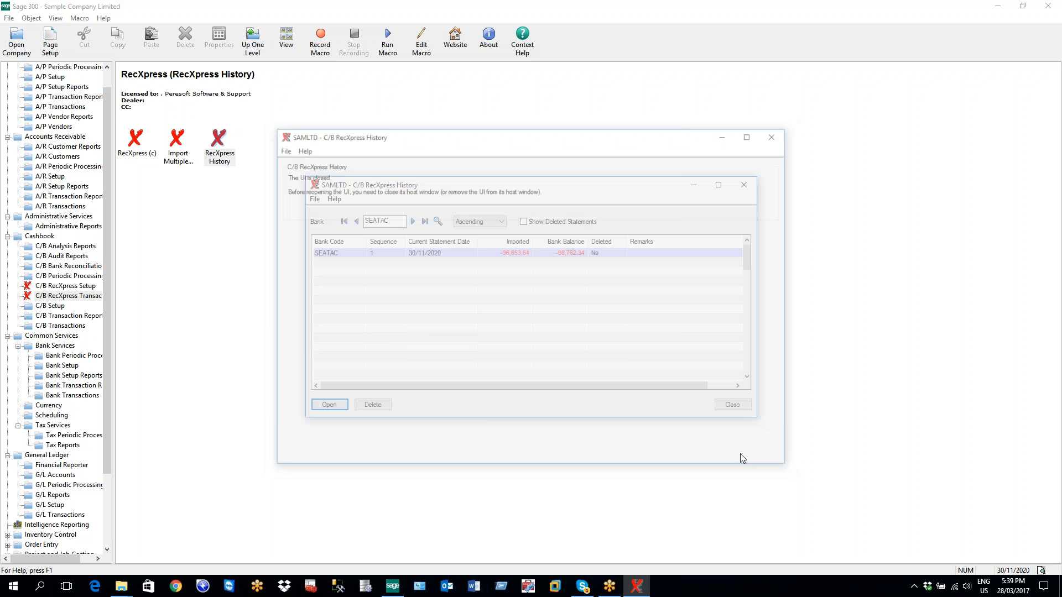